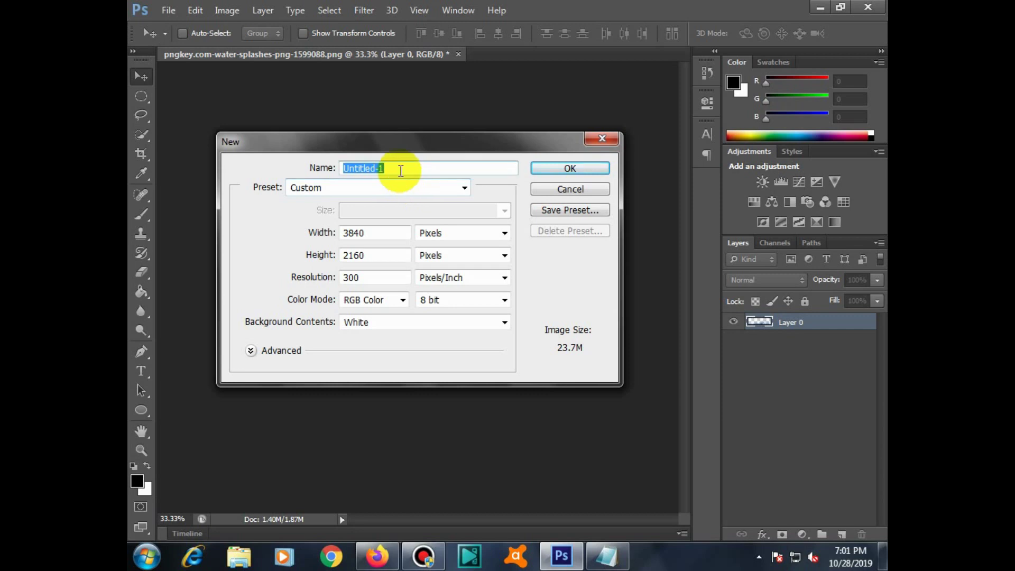
Create a new tall document 'Shampoo Packing Design', 561 px wide at 300 pixels/inch.
{"action": "key", "text": "BackSpace"}
{"action": "type", "text": "S"}
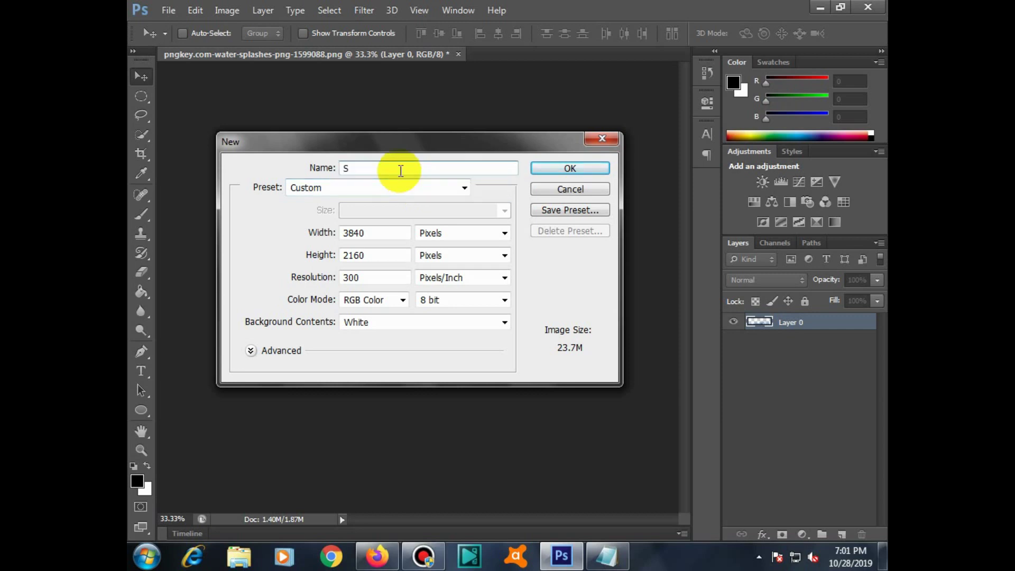
{"action": "type", "text": "hampoo Packing Design"}
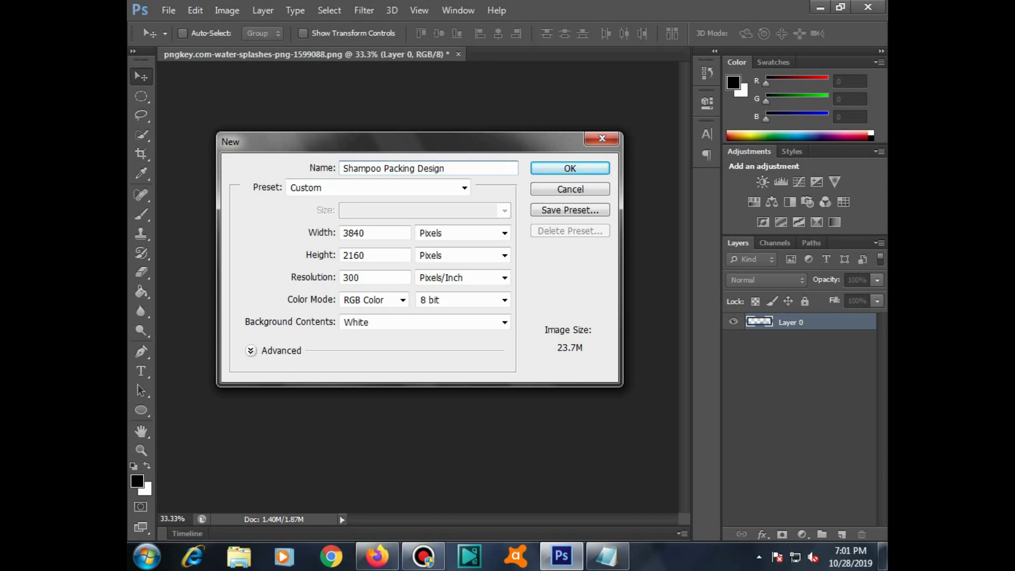
{"action": "key", "text": "Tab"}
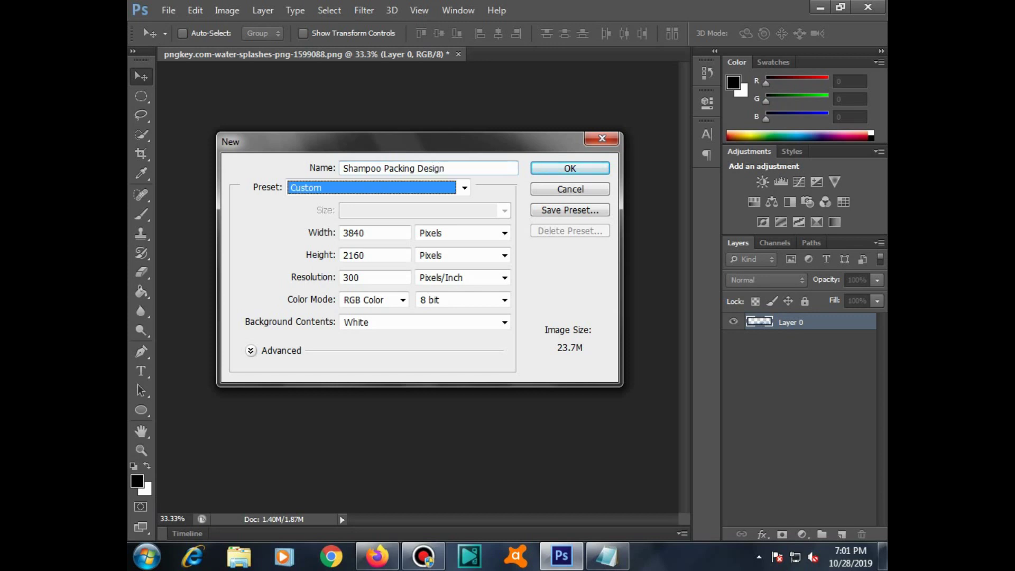
{"action": "key", "text": "Tab"}
{"action": "type", "text": "561"}
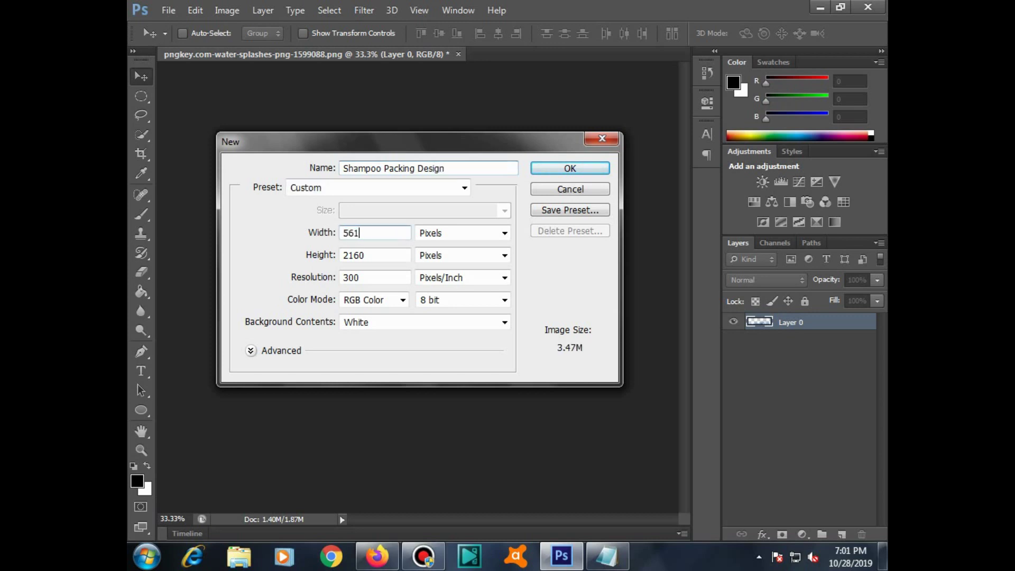
{"action": "key", "text": "Tab"}
{"action": "key", "text": "Tab"}
{"action": "key", "text": "Return"}
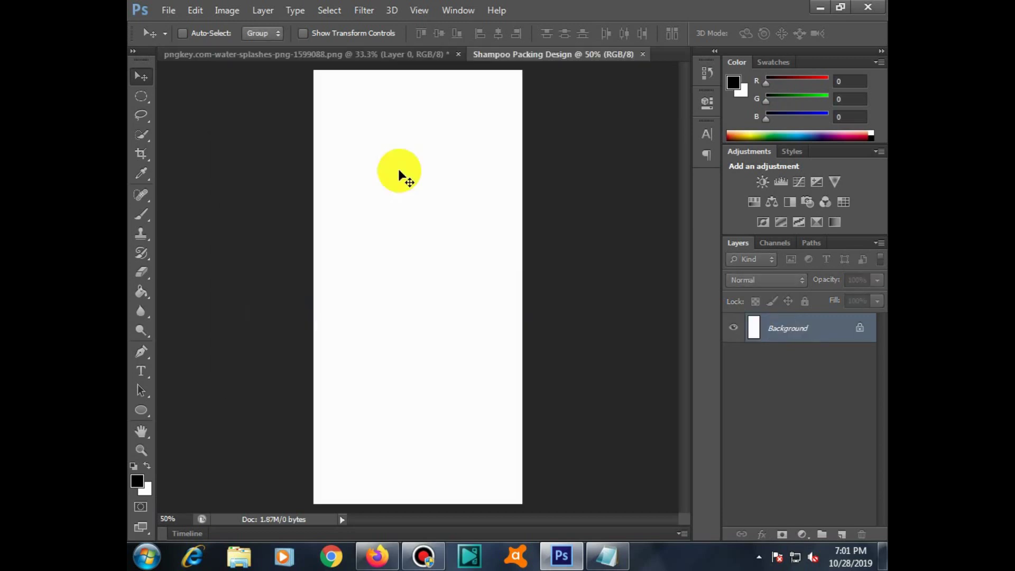
Add a Gradient Fill layer and bring up its gradient editor beside the canvas.
{"action": "left_click", "coordinate": [139, 99]}
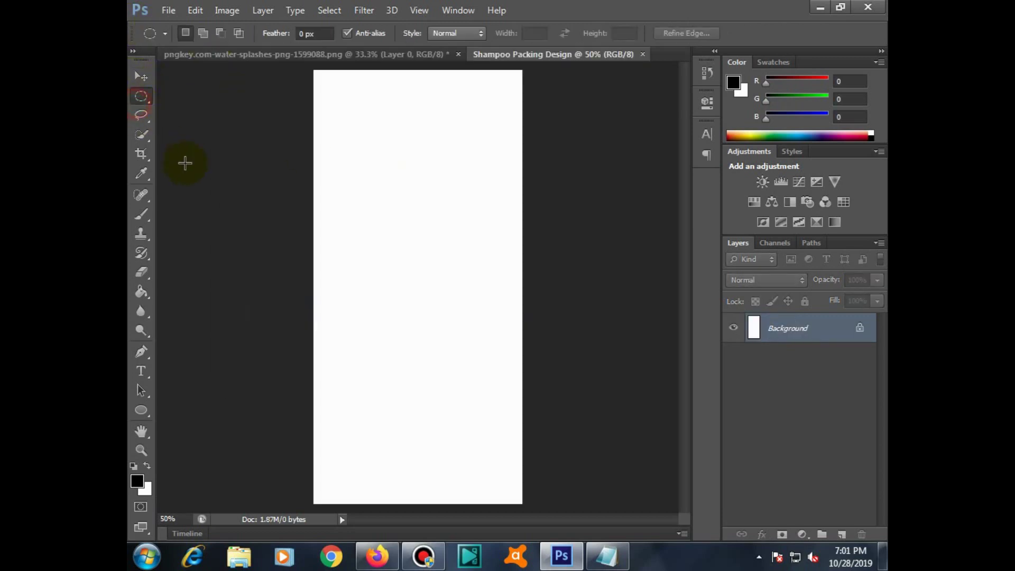
{"action": "key", "text": "v"}
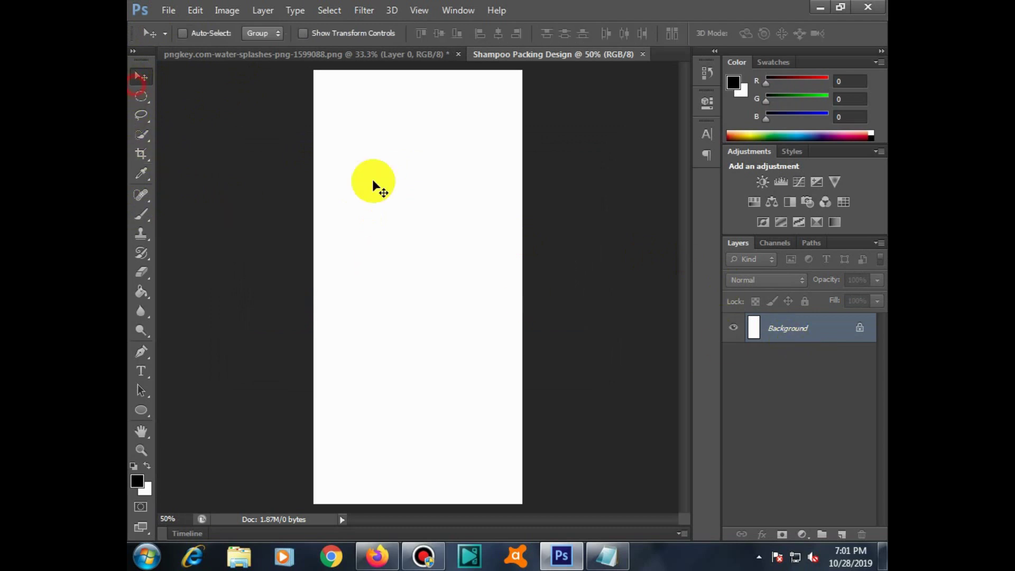
{"action": "left_click", "coordinate": [802, 534]}
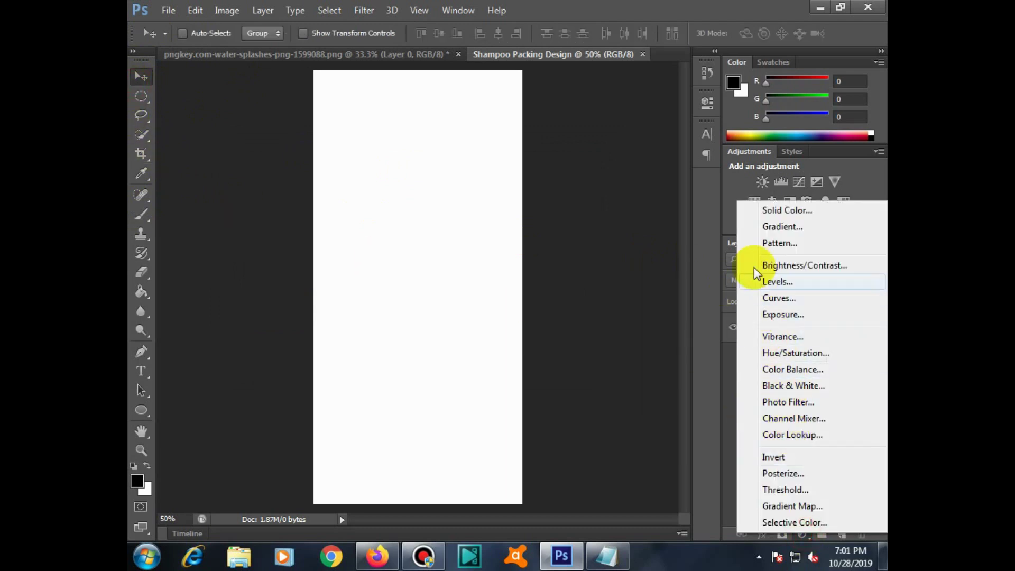
{"action": "left_click", "coordinate": [772, 225]}
{"action": "left_click", "coordinate": [629, 195]}
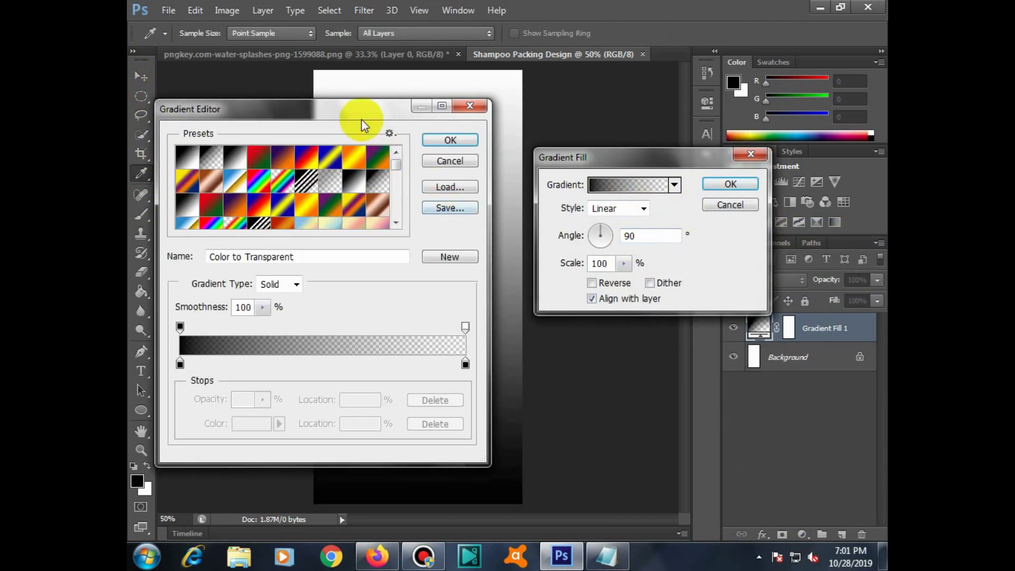
{"action": "left_click_drag", "start_coordinate": [360, 117], "coordinate": [796, 112]}
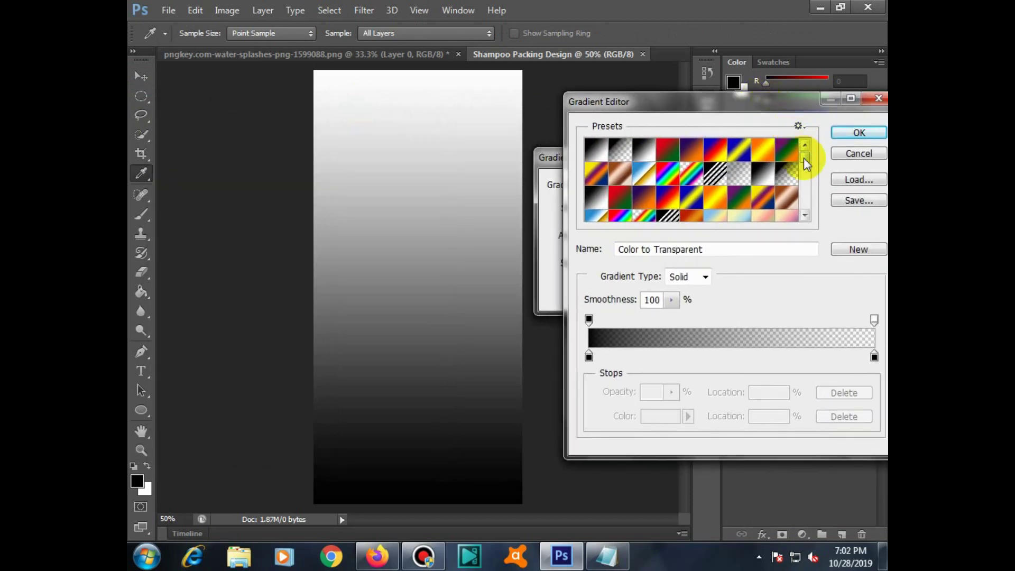
{"action": "left_click_drag", "start_coordinate": [805, 160], "coordinate": [801, 148]}
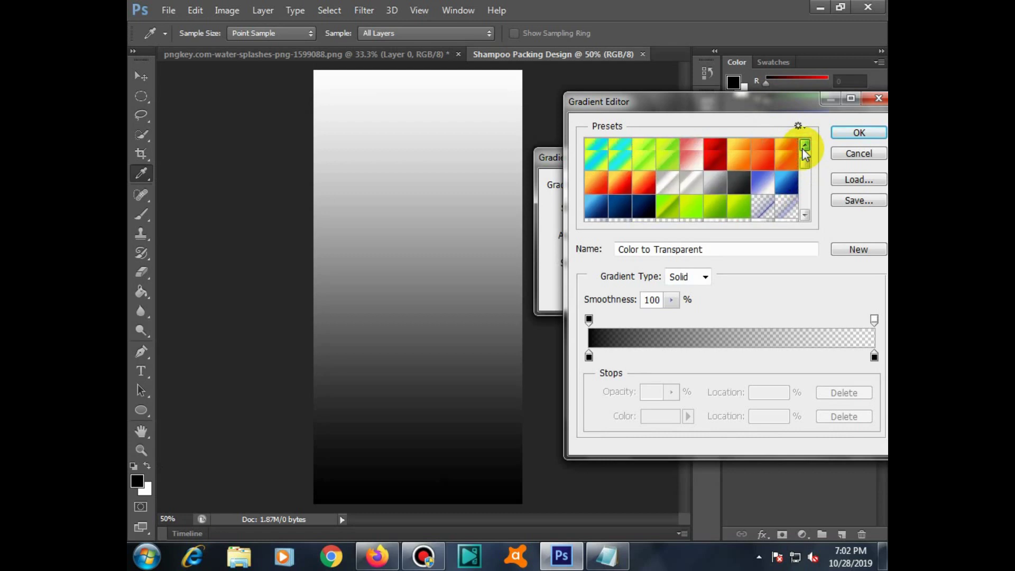
Choose the Pink Shield PS5 gradient and soften its end stop to a muted pink.
{"action": "left_click", "coordinate": [742, 170]}
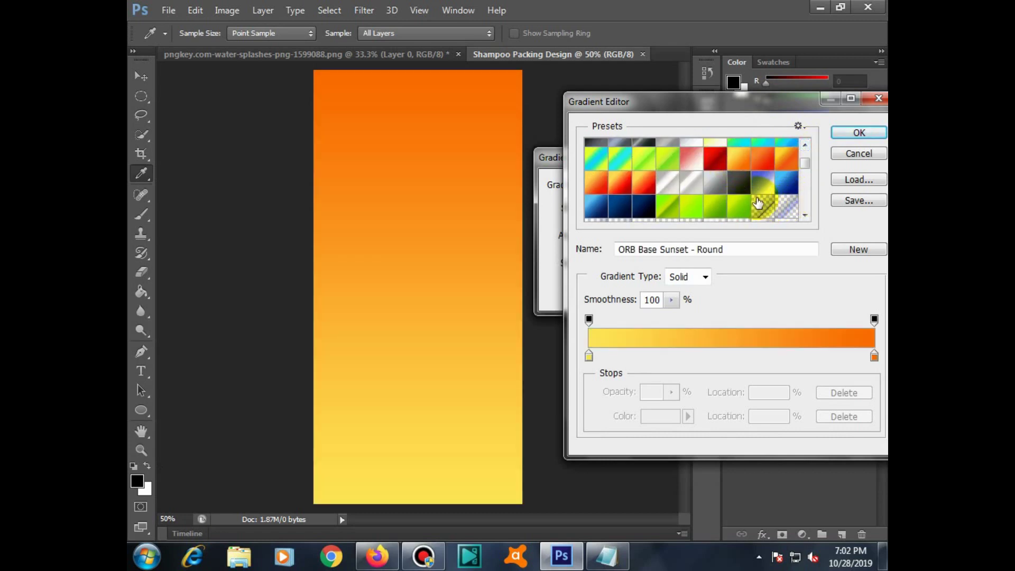
{"action": "left_click", "coordinate": [763, 167]}
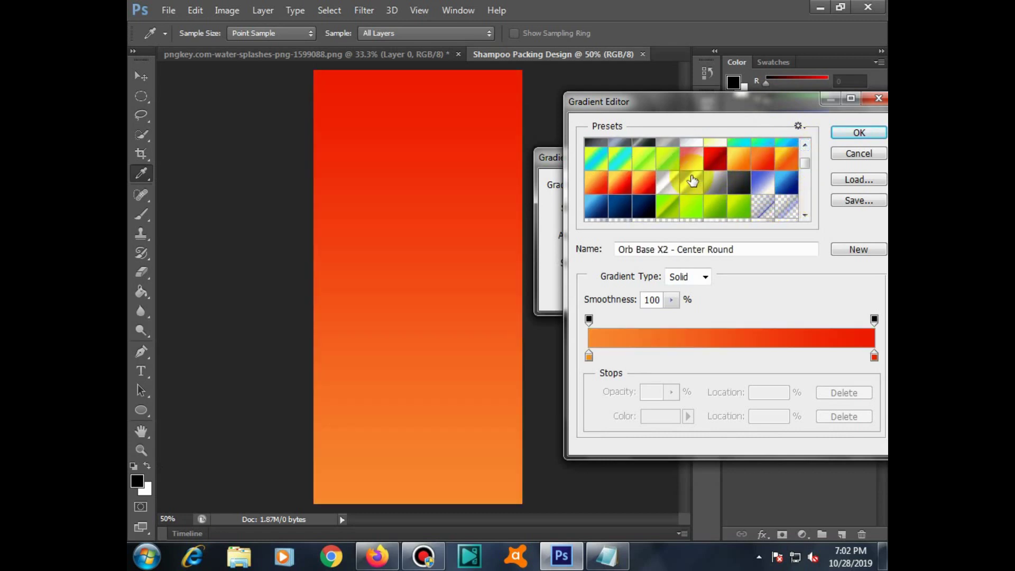
{"action": "left_click", "coordinate": [687, 162]}
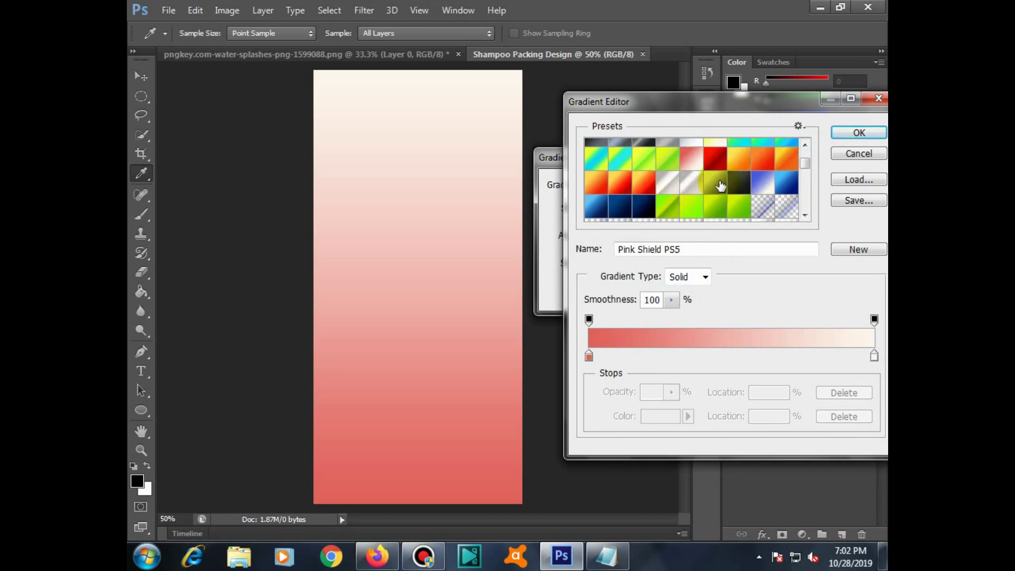
{"action": "left_click", "coordinate": [874, 357]}
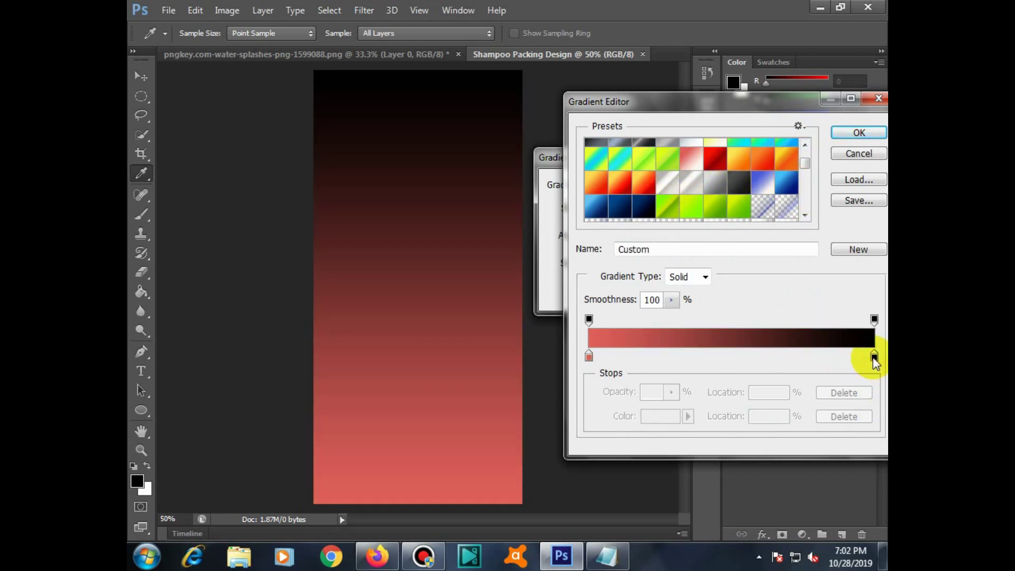
{"action": "left_click", "coordinate": [874, 358]}
{"action": "left_click", "coordinate": [647, 418]}
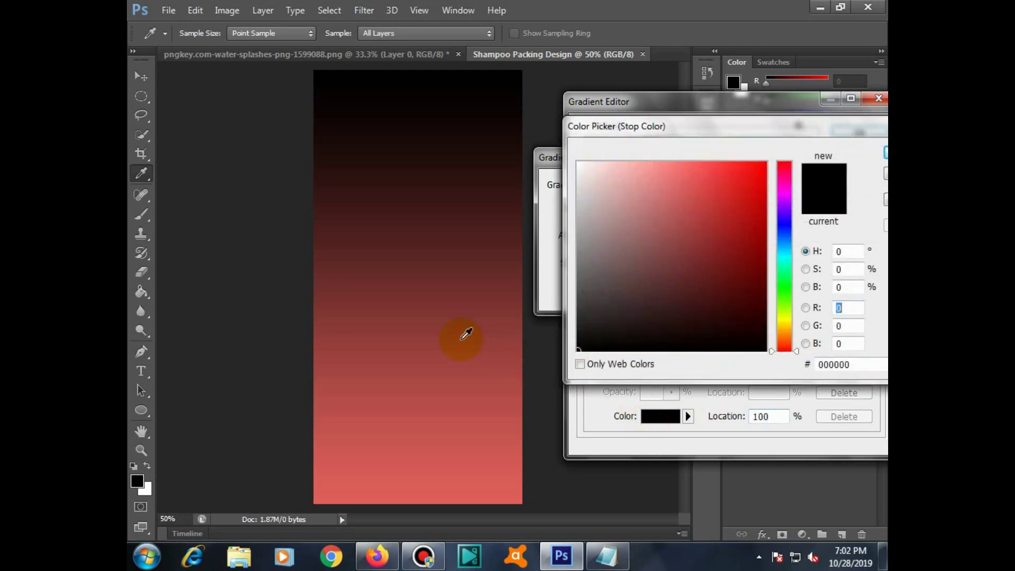
{"action": "left_click", "coordinate": [463, 333]}
{"action": "mouse_move", "coordinate": [682, 206]}
{"action": "left_mouse_down"}
{"action": "mouse_move", "coordinate": [650, 197]}
{"action": "mouse_move", "coordinate": [613, 232]}
{"action": "mouse_move", "coordinate": [633, 195]}
{"action": "left_mouse_up"}
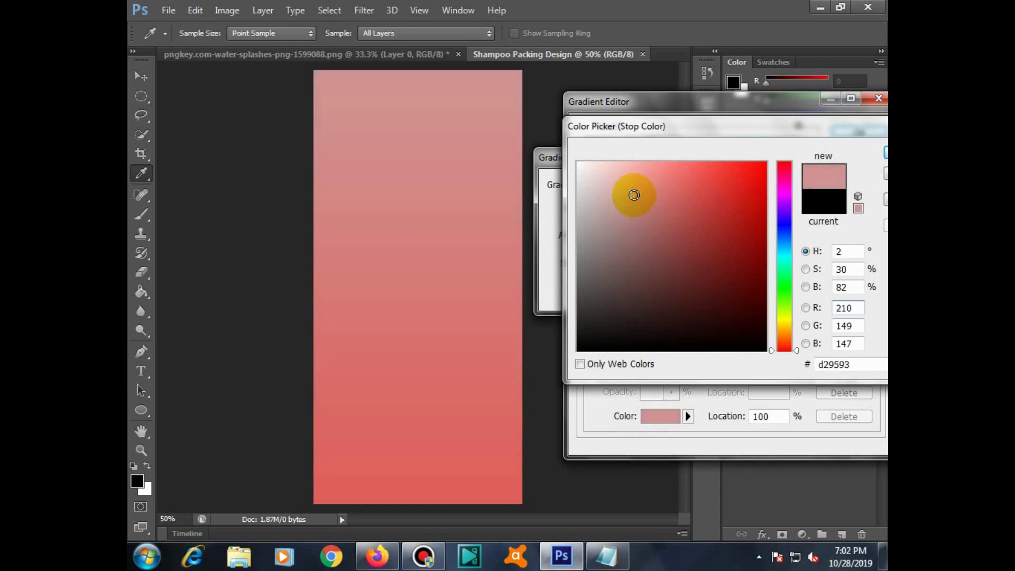
{"action": "key", "text": "Return"}
{"action": "key", "text": "Return"}
{"action": "key", "text": "Return"}
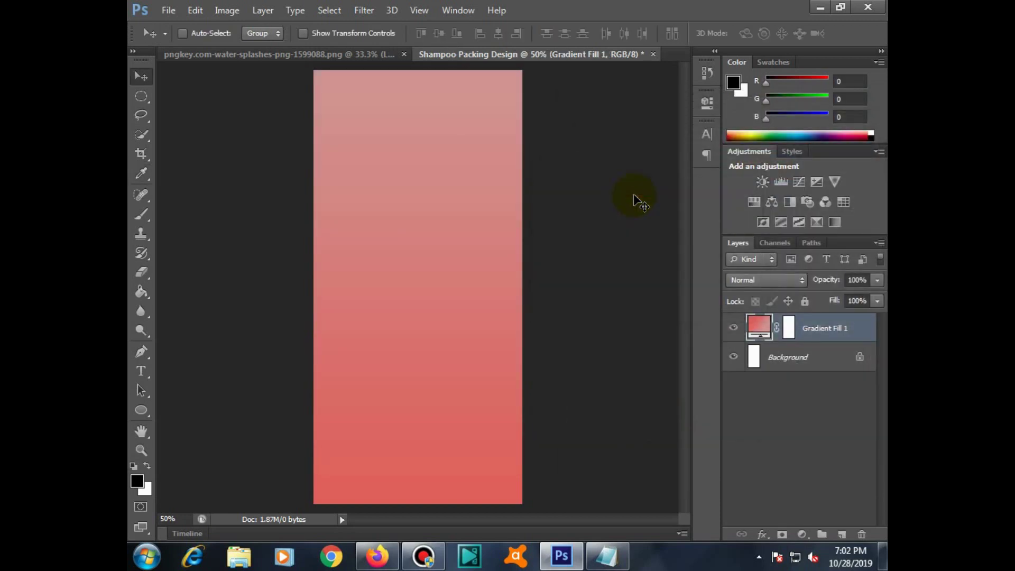
Reopen Gradient Fill 1 and set the gradient's start stop to pink d29593.
{"action": "double_click", "coordinate": [857, 336]}
{"action": "key", "text": "Escape"}
{"action": "double_click", "coordinate": [749, 330]}
{"action": "left_click", "coordinate": [633, 191]}
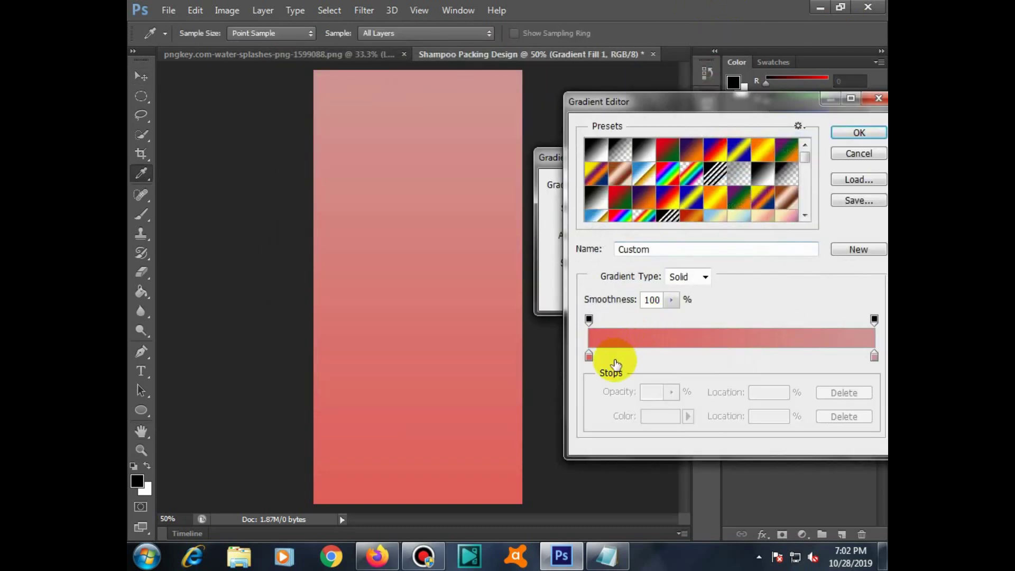
{"action": "left_click", "coordinate": [591, 355]}
{"action": "left_click", "coordinate": [666, 416]}
{"action": "left_click", "coordinate": [861, 372]}
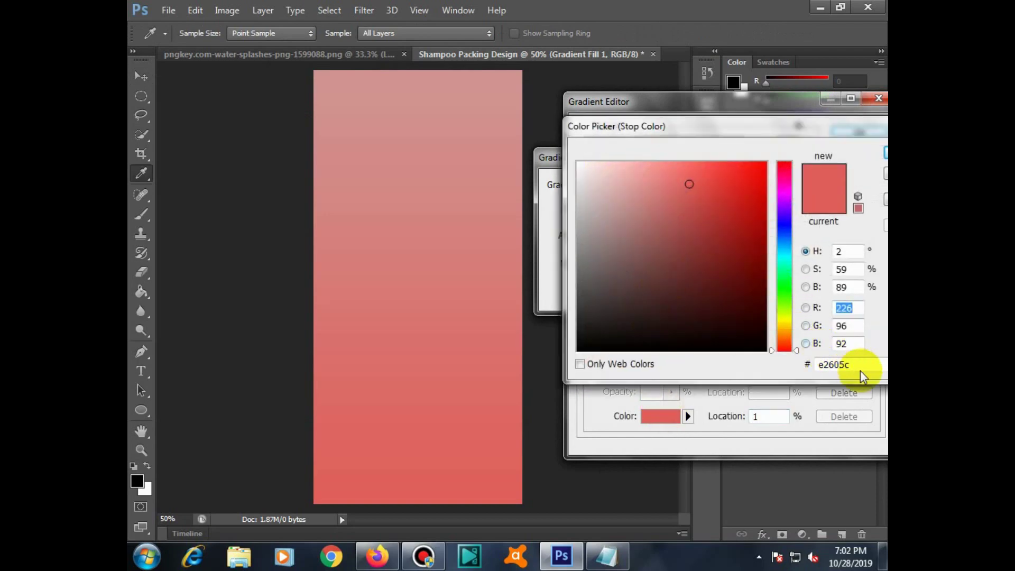
{"action": "key", "text": "Return"}
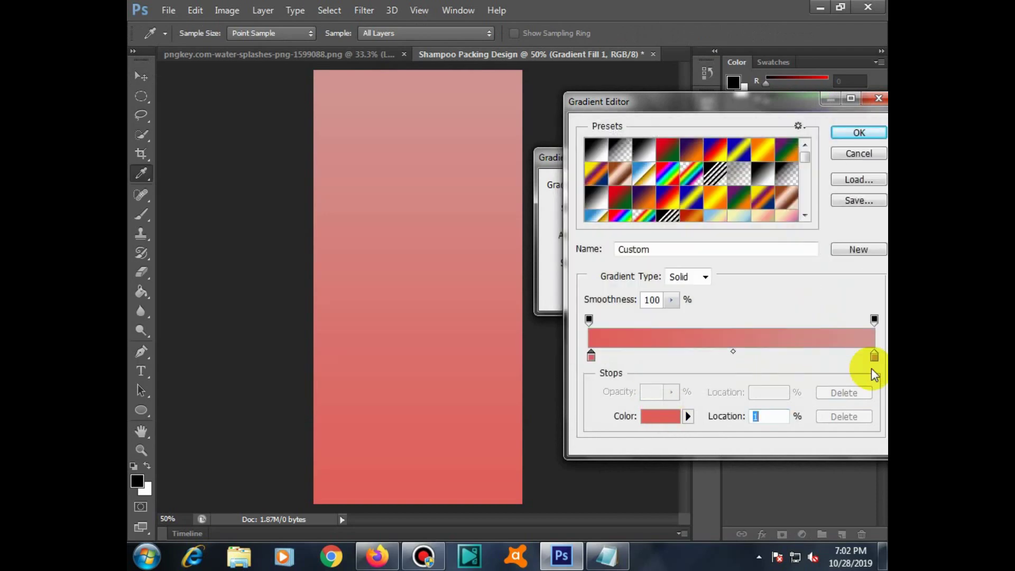
Set the gradient's end stop to coral red e2605c and apply the gradient.
{"action": "left_click", "coordinate": [873, 355]}
{"action": "left_click", "coordinate": [667, 417]}
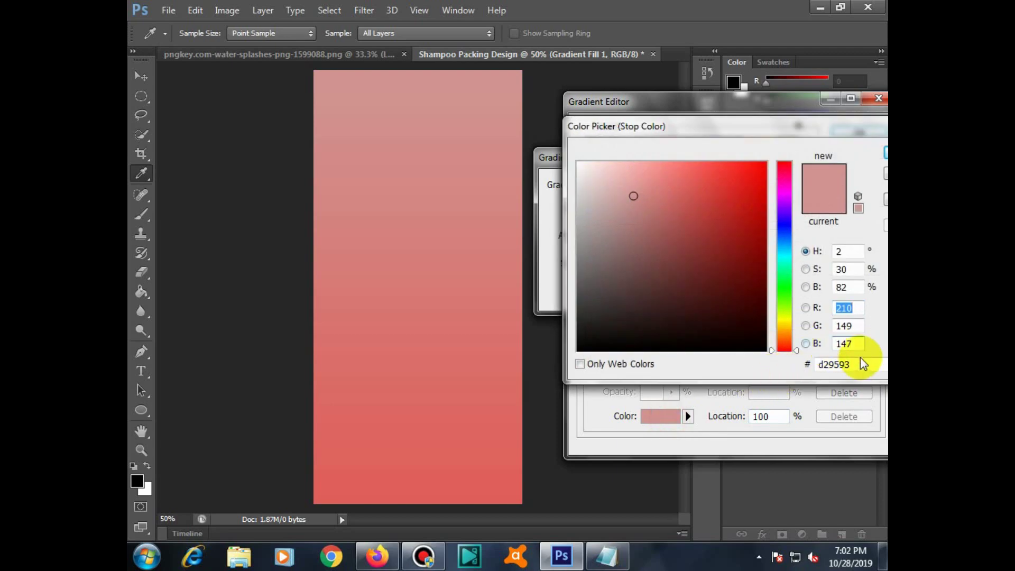
{"action": "left_click", "coordinate": [856, 364]}
{"action": "key", "text": "Return"}
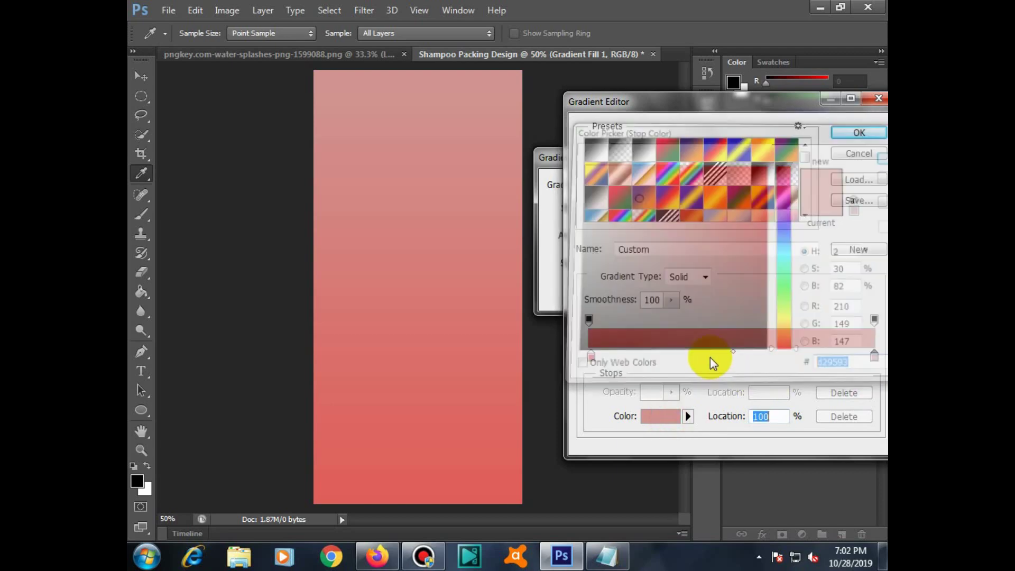
{"action": "key", "text": "Return"}
{"action": "key", "text": "Return"}
{"action": "key", "text": "v"}
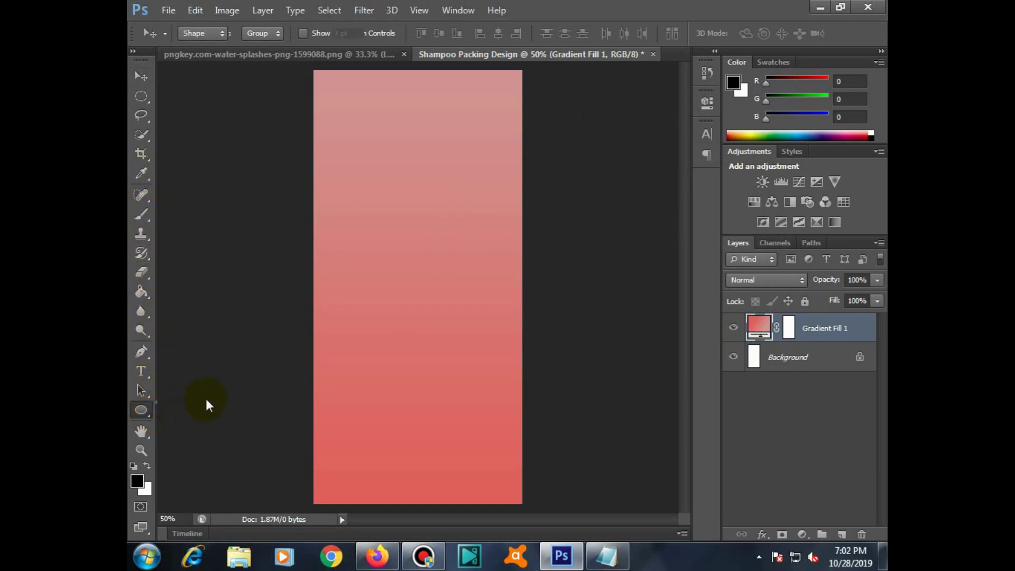
Draw a wide Rectangle 1 band across the upper canvas.
{"action": "left_click_drag", "start_coordinate": [141, 410], "coordinate": [229, 407]}
{"action": "left_click", "coordinate": [229, 407]}
{"action": "left_click_drag", "start_coordinate": [292, 173], "coordinate": [600, 214]}
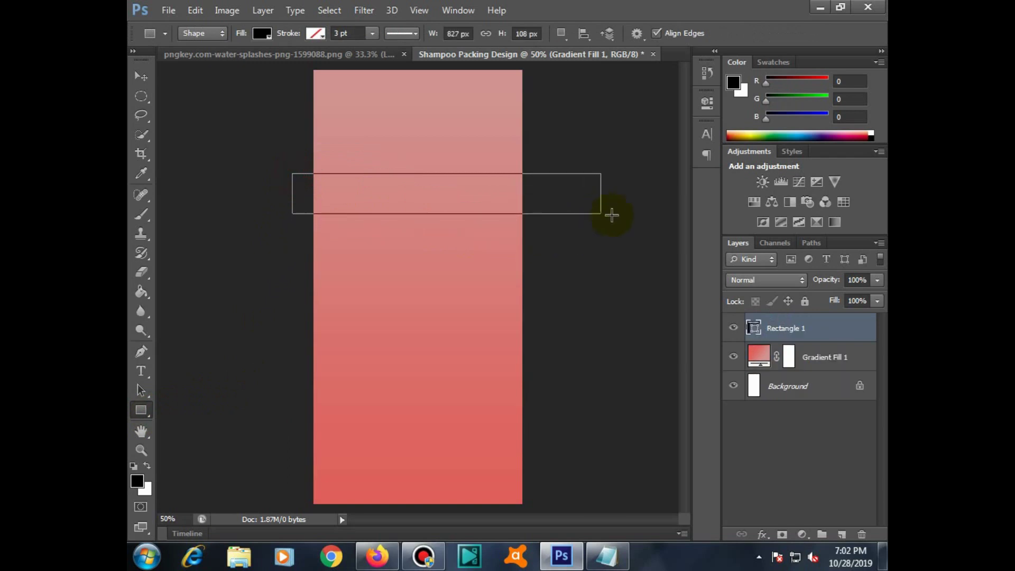
{"action": "left_click", "coordinate": [754, 329]}
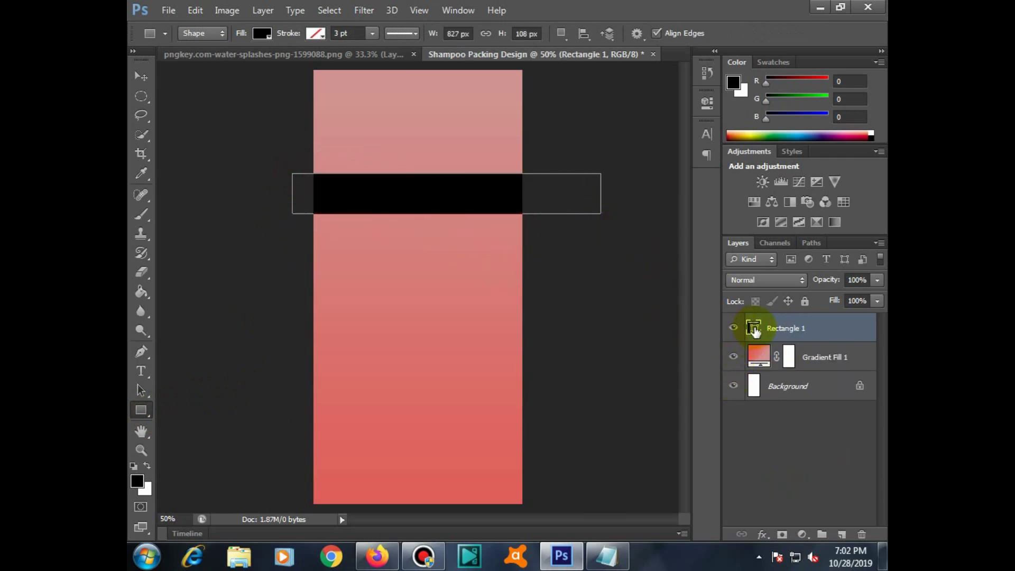
{"action": "double_click", "coordinate": [754, 329]}
{"action": "left_click", "coordinate": [680, 236]}
{"action": "left_click", "coordinate": [461, 259]}
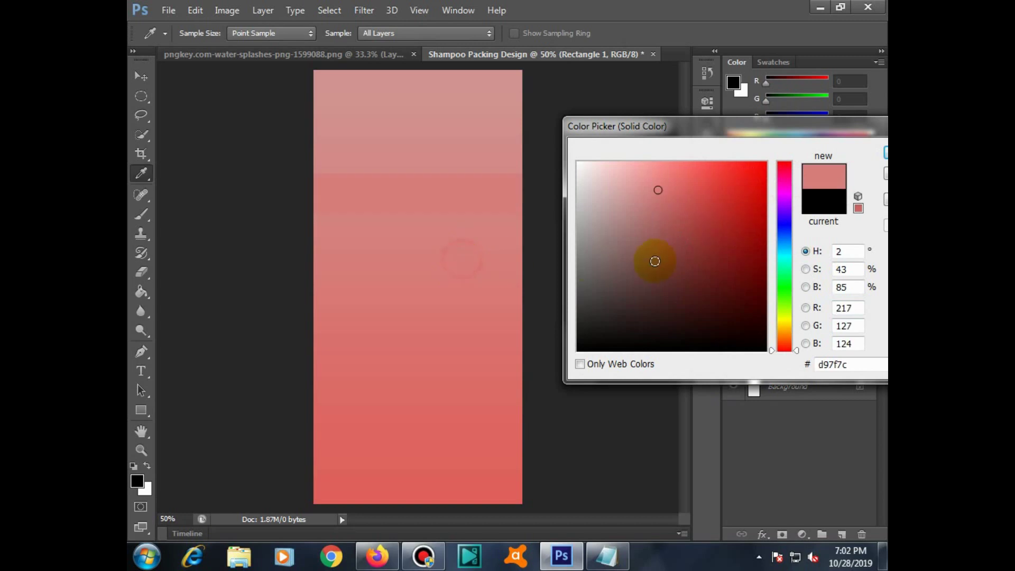
Set the band's fill colour to dark red 954b49.
{"action": "left_click_drag", "start_coordinate": [625, 228], "coordinate": [632, 270]}
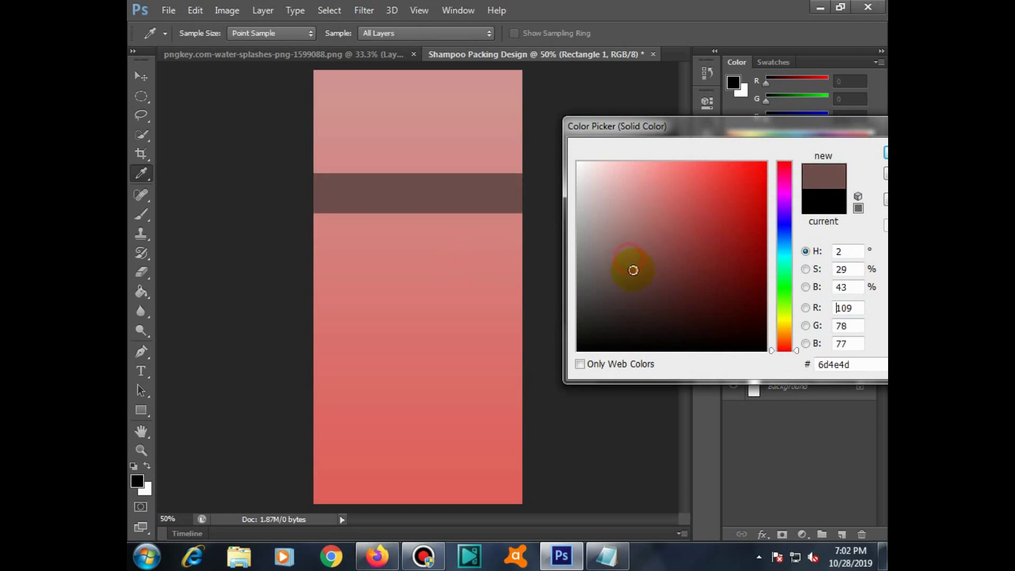
{"action": "left_click_drag", "start_coordinate": [804, 288], "coordinate": [792, 331]}
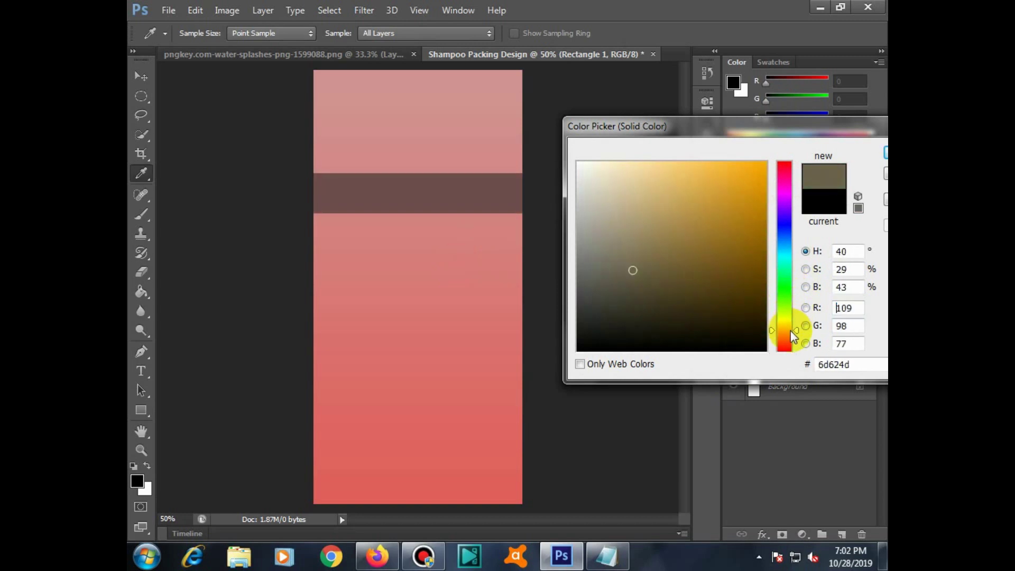
{"action": "left_click_drag", "start_coordinate": [684, 195], "coordinate": [661, 197]}
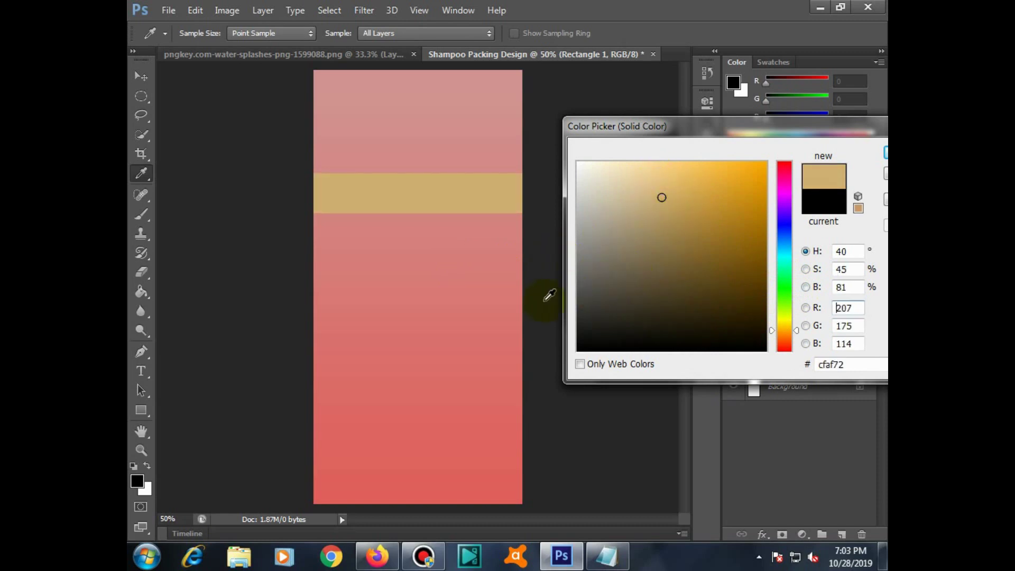
{"action": "left_click", "coordinate": [482, 336]}
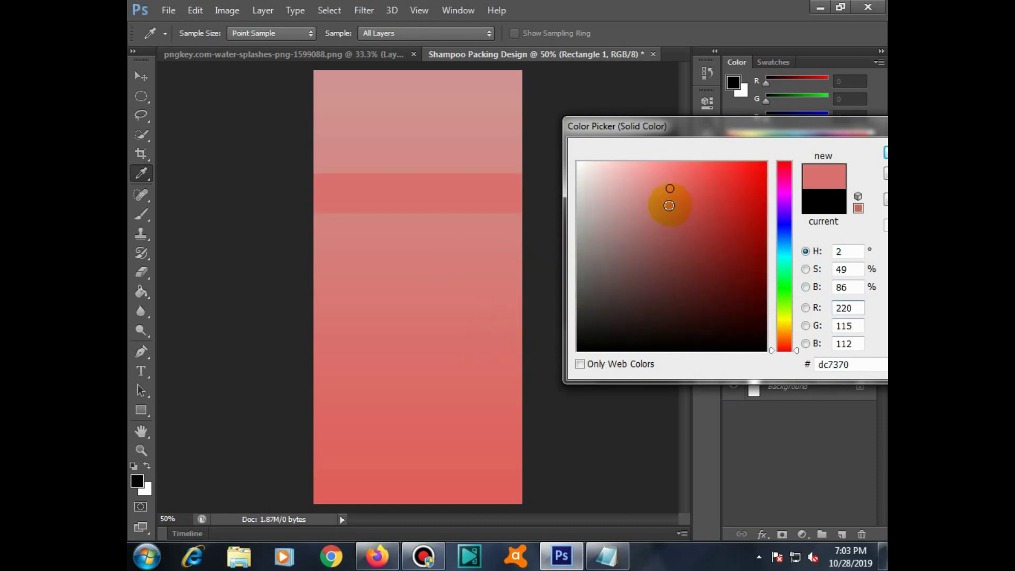
{"action": "mouse_move", "coordinate": [669, 205]}
{"action": "left_mouse_down"}
{"action": "mouse_move", "coordinate": [730, 182]}
{"action": "mouse_move", "coordinate": [673, 239]}
{"action": "left_mouse_up"}
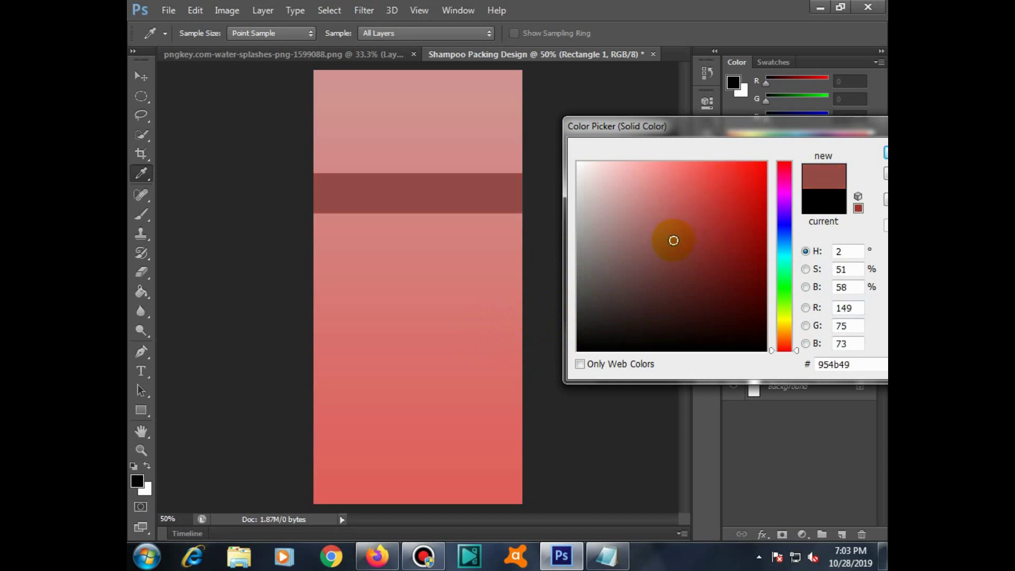
{"action": "key", "text": "Return"}
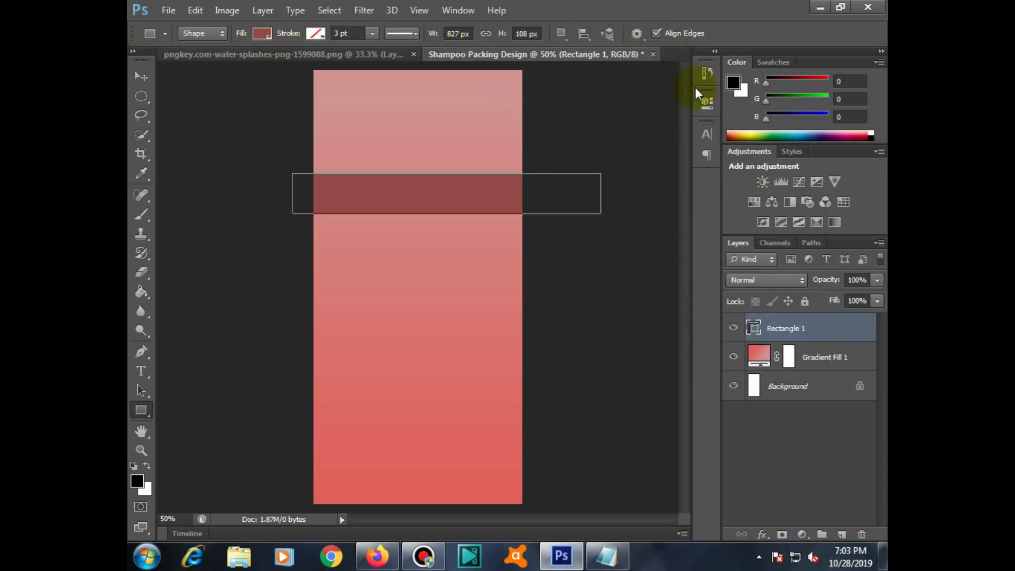
Check the band's shape properties, then delete the straight rectangle band.
{"action": "left_click", "coordinate": [707, 102]}
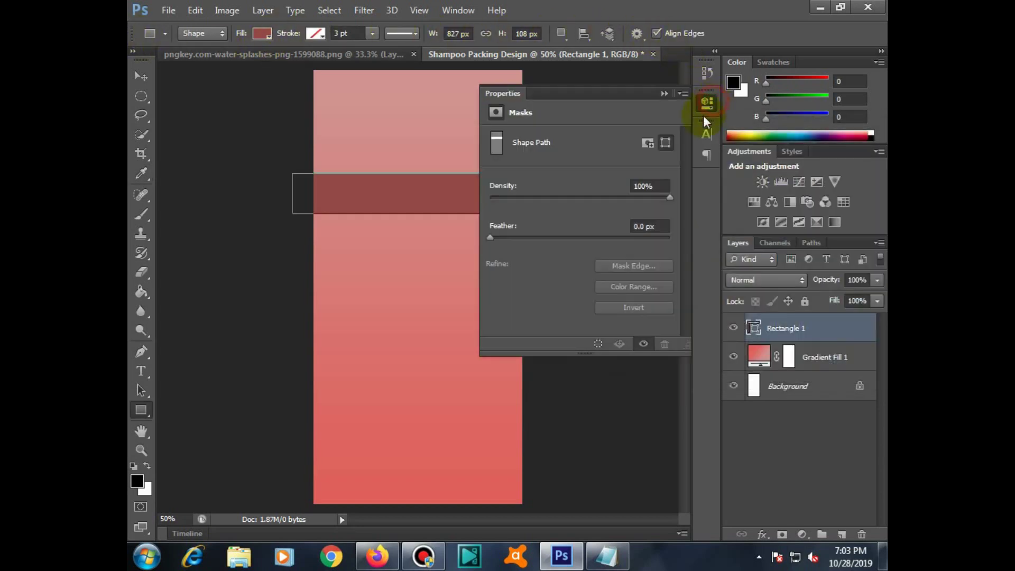
{"action": "left_click", "coordinate": [495, 91]}
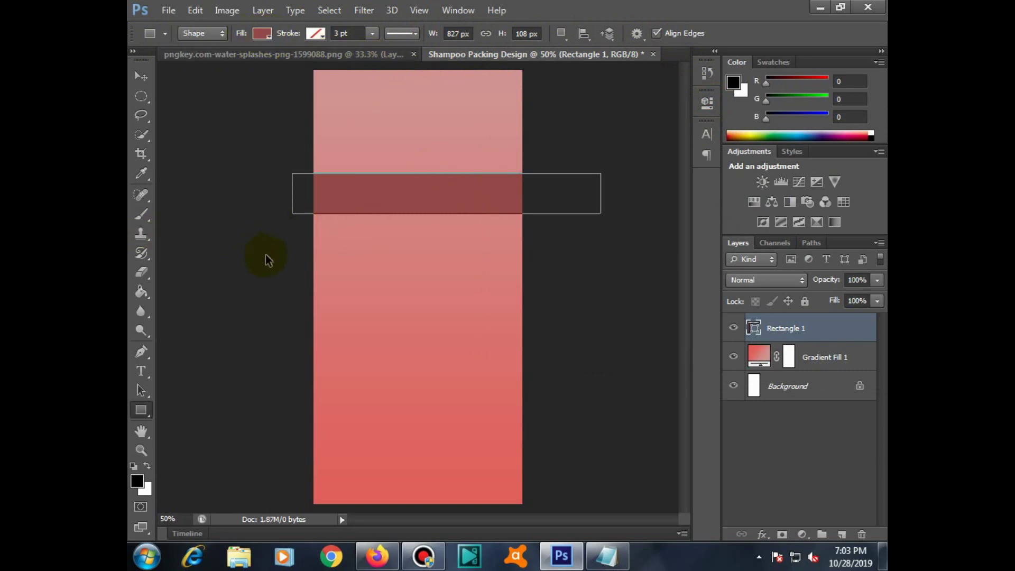
{"action": "key", "text": "alt+BackSpace"}
Add an empty Layer 1 and draw a closed rectangular pen path across the upper canvas.
{"action": "key", "text": "Delete"}
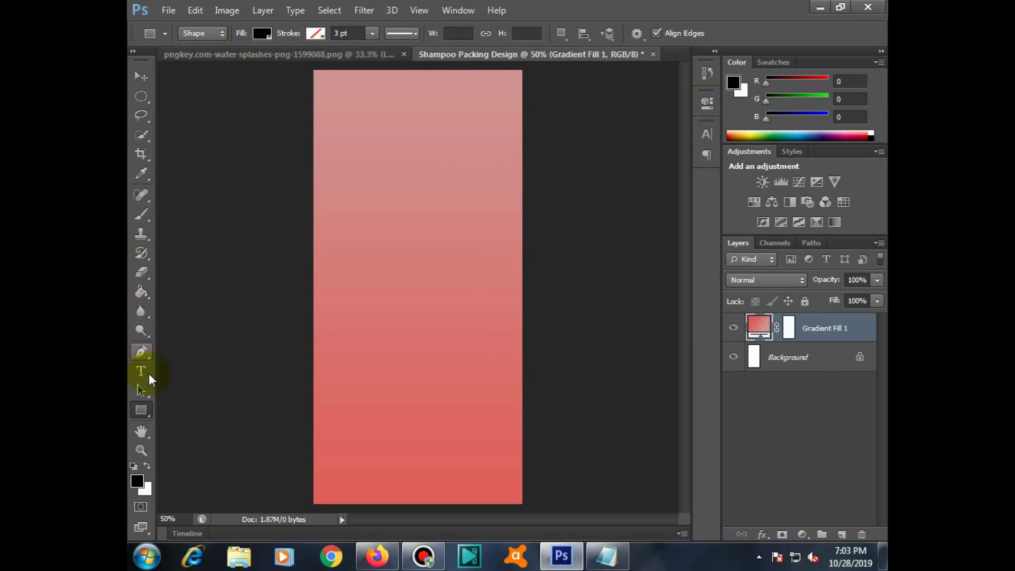
{"action": "left_click", "coordinate": [140, 351]}
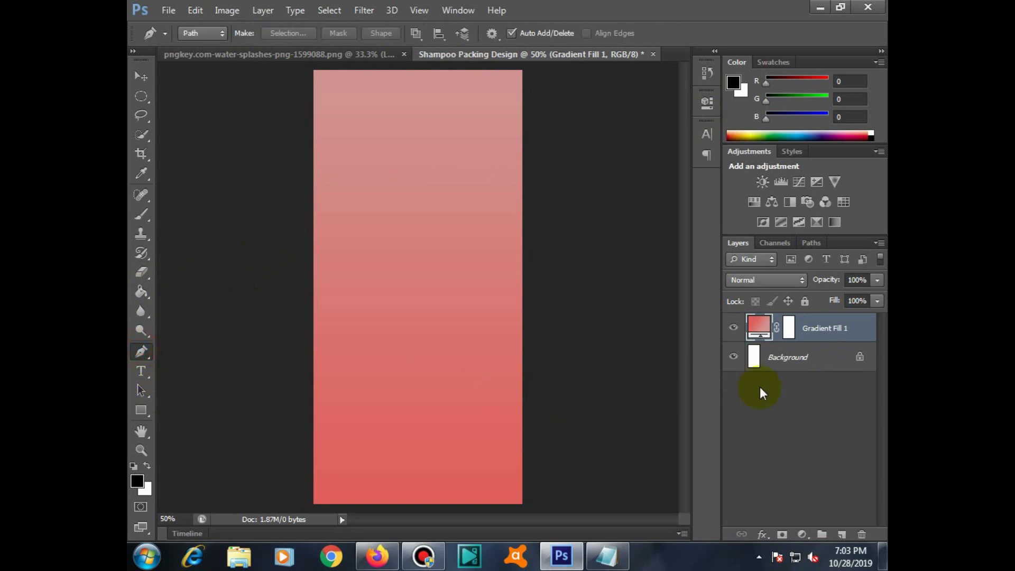
{"action": "left_click", "coordinate": [841, 534]}
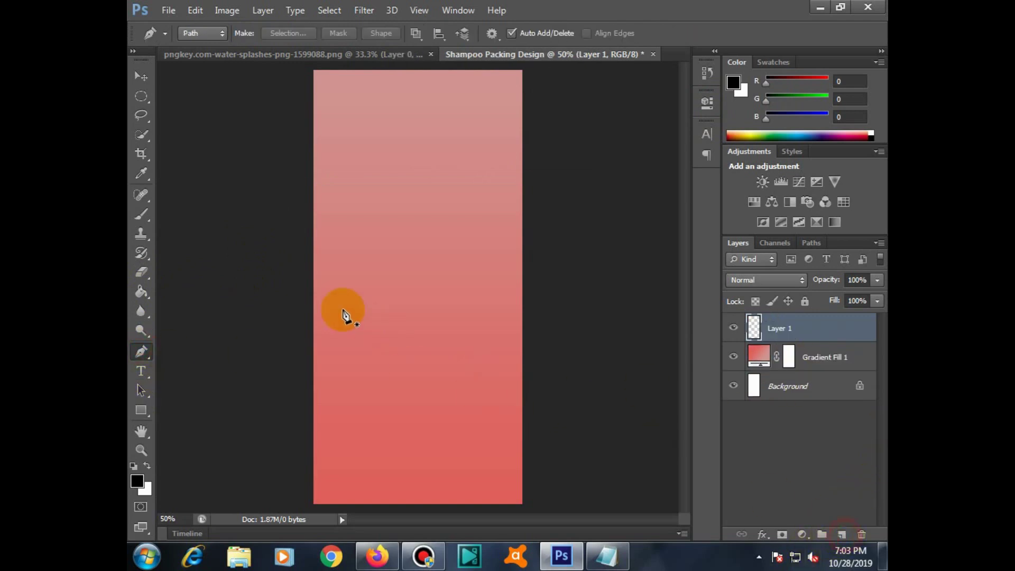
{"action": "left_click", "coordinate": [250, 222]}
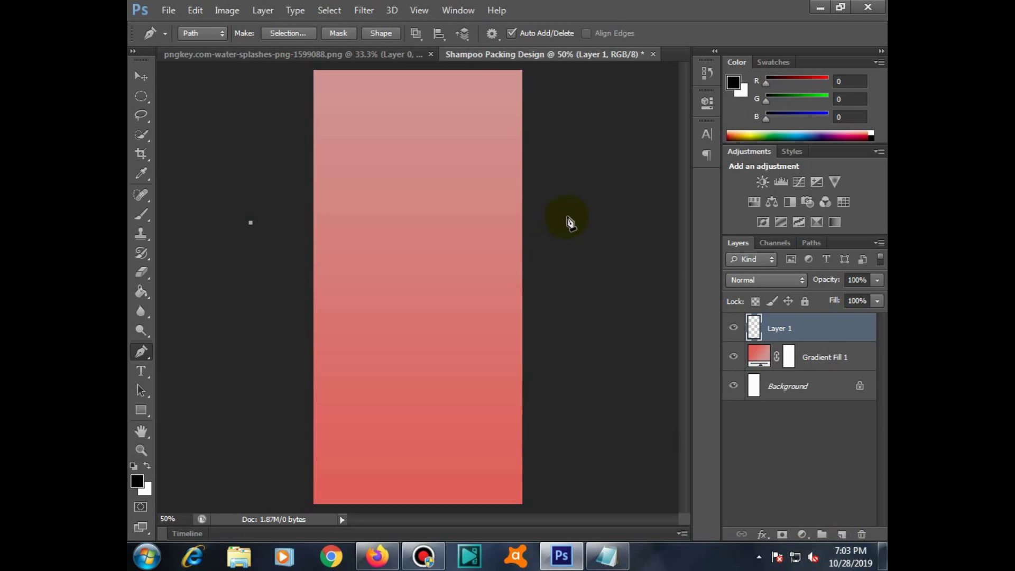
{"action": "left_click", "coordinate": [580, 222]}
{"action": "key", "text": "ctrl+z"}
{"action": "left_click", "coordinate": [584, 222]}
{"action": "left_click", "coordinate": [585, 180]}
{"action": "left_click", "coordinate": [269, 180]}
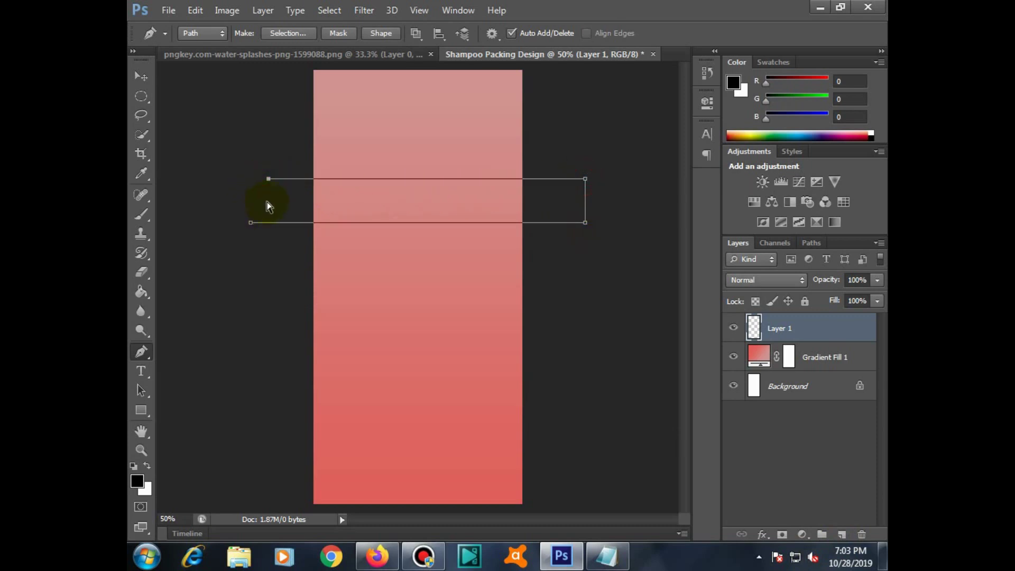
{"action": "left_click", "coordinate": [252, 179]}
{"action": "left_click", "coordinate": [252, 222]}
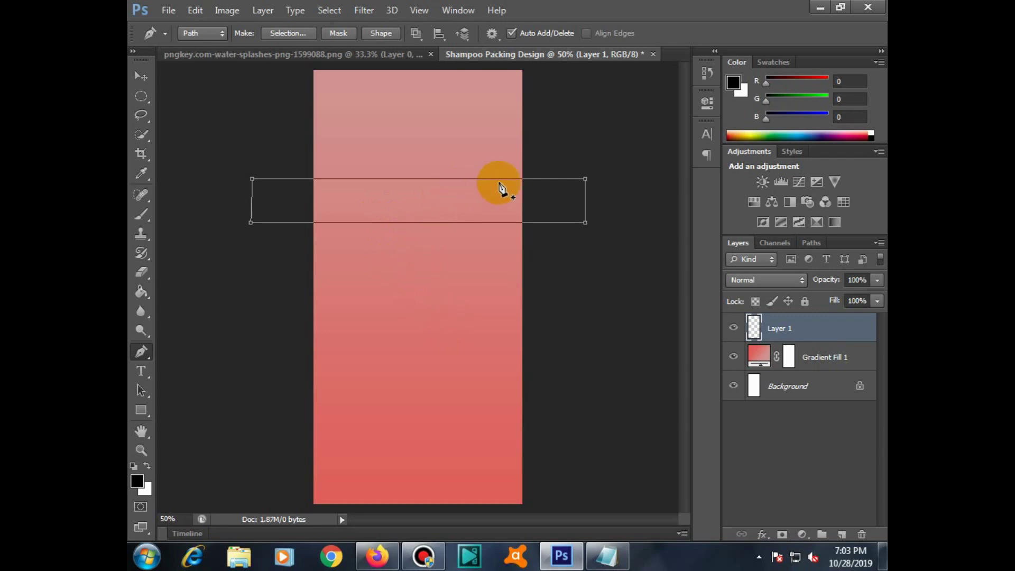
Bend the path's top and bottom edges into wave curves.
{"action": "left_click_drag", "start_coordinate": [500, 179], "coordinate": [500, 196]}
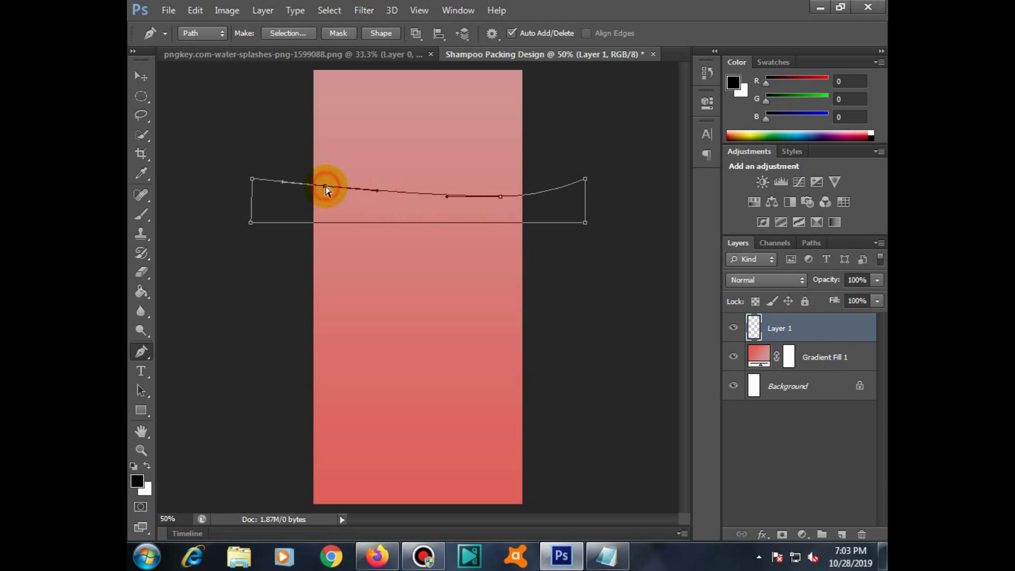
{"action": "left_click_drag", "start_coordinate": [325, 187], "coordinate": [332, 171]}
{"action": "left_click", "coordinate": [327, 223]}
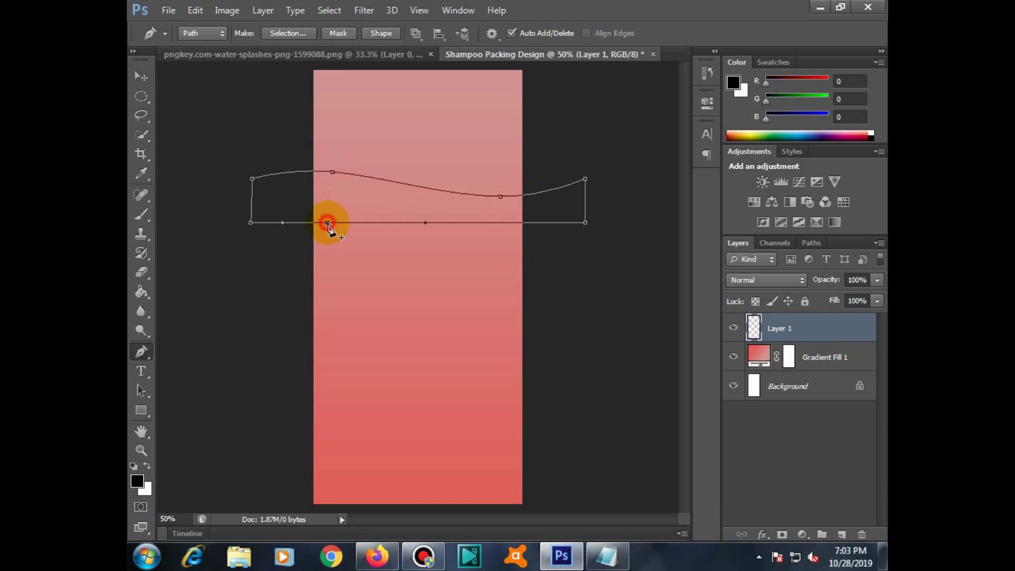
{"action": "left_click_drag", "start_coordinate": [327, 223], "coordinate": [325, 210]}
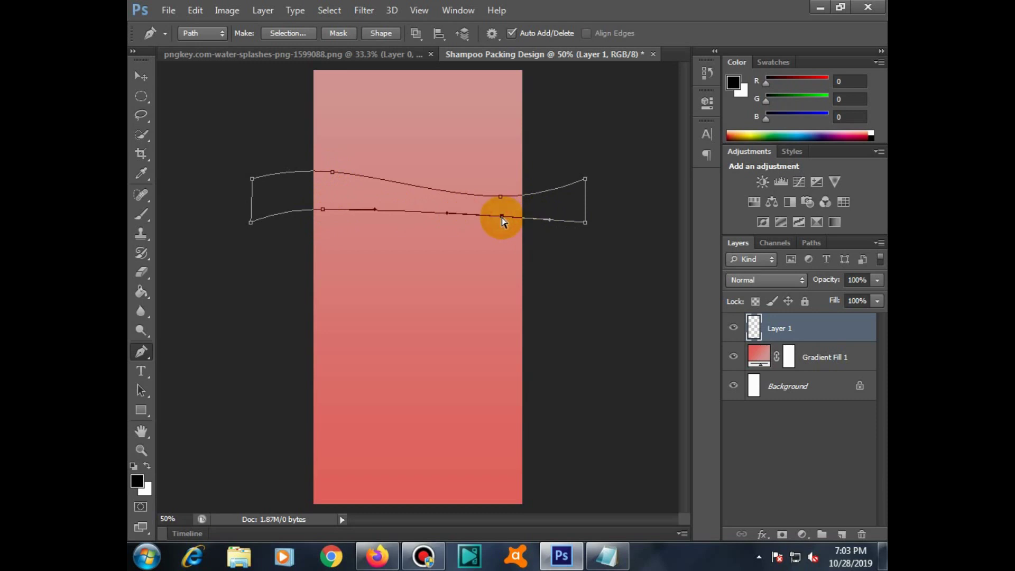
{"action": "left_click_drag", "start_coordinate": [503, 217], "coordinate": [501, 231]}
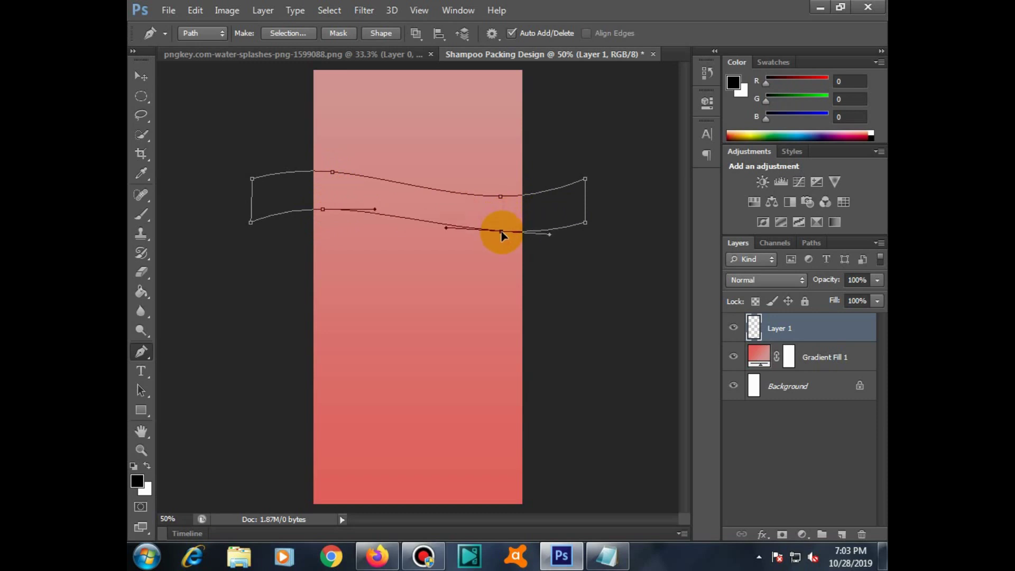
{"action": "right_click", "coordinate": [452, 211]}
{"action": "left_click", "coordinate": [335, 176]}
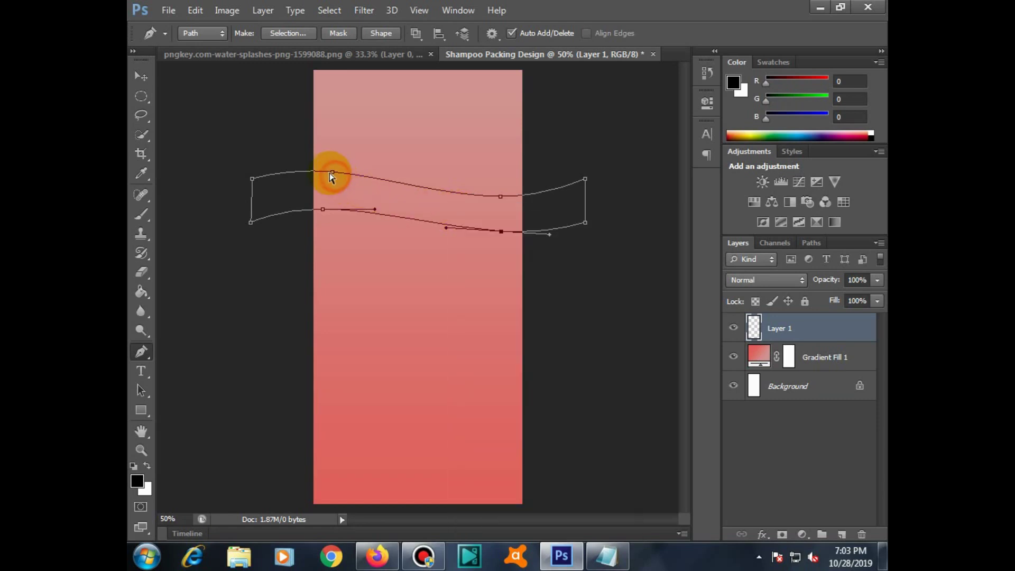
{"action": "left_click_drag", "start_coordinate": [332, 173], "coordinate": [333, 179]}
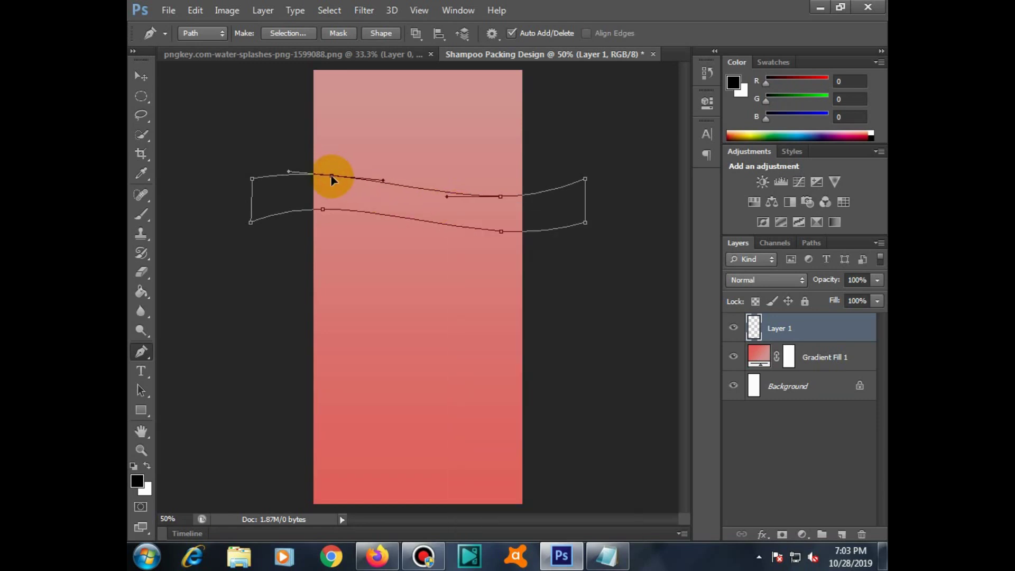
{"action": "right_click", "coordinate": [363, 193]}
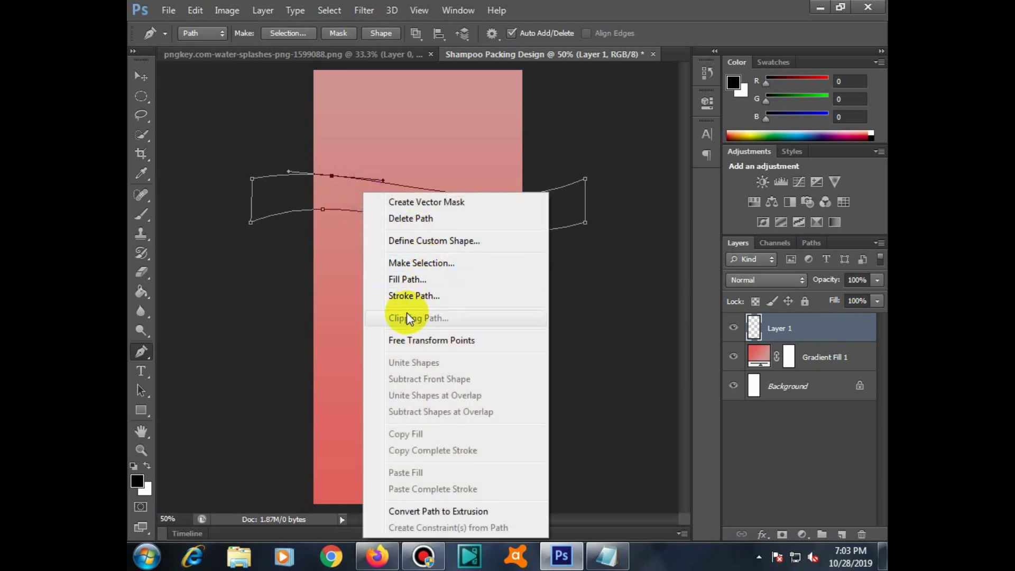
Turn the wave path into a selection and paint-bucket fill it with muted red bd5a57.
{"action": "left_click", "coordinate": [433, 259]}
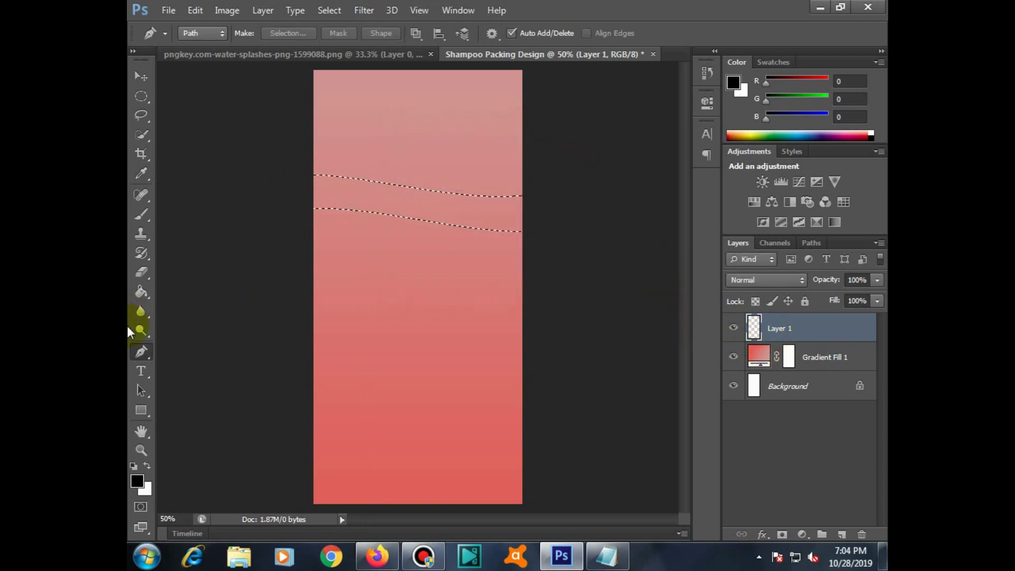
{"action": "left_click", "coordinate": [137, 482]}
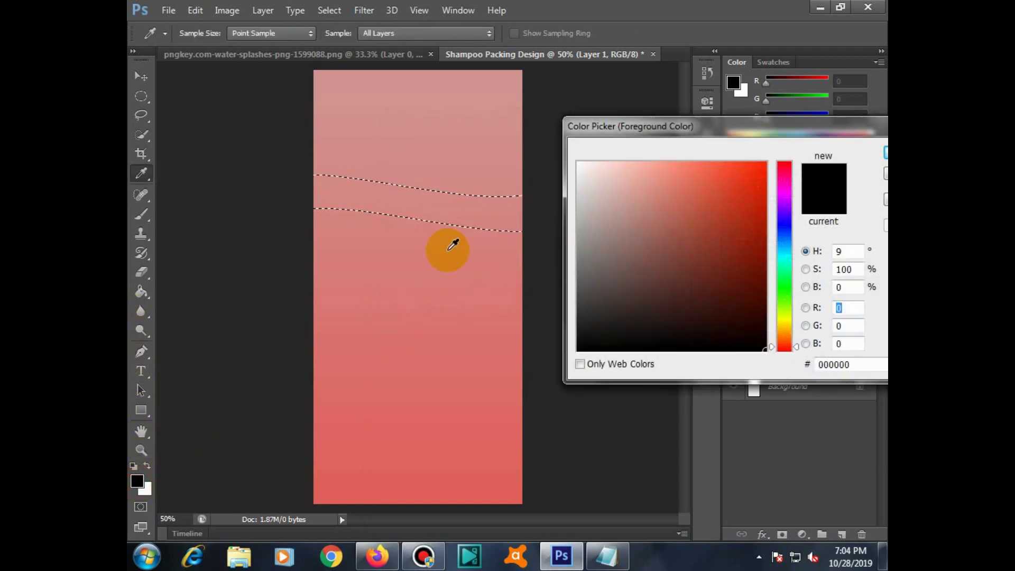
{"action": "left_click", "coordinate": [408, 277]}
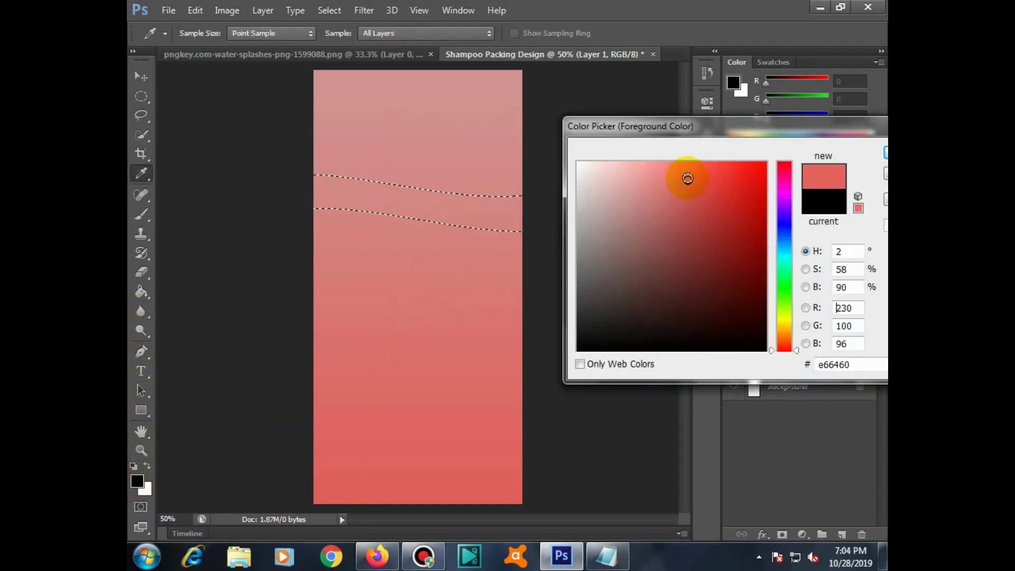
{"action": "left_click_drag", "start_coordinate": [682, 180], "coordinate": [688, 200]}
{"action": "left_click", "coordinate": [680, 211]}
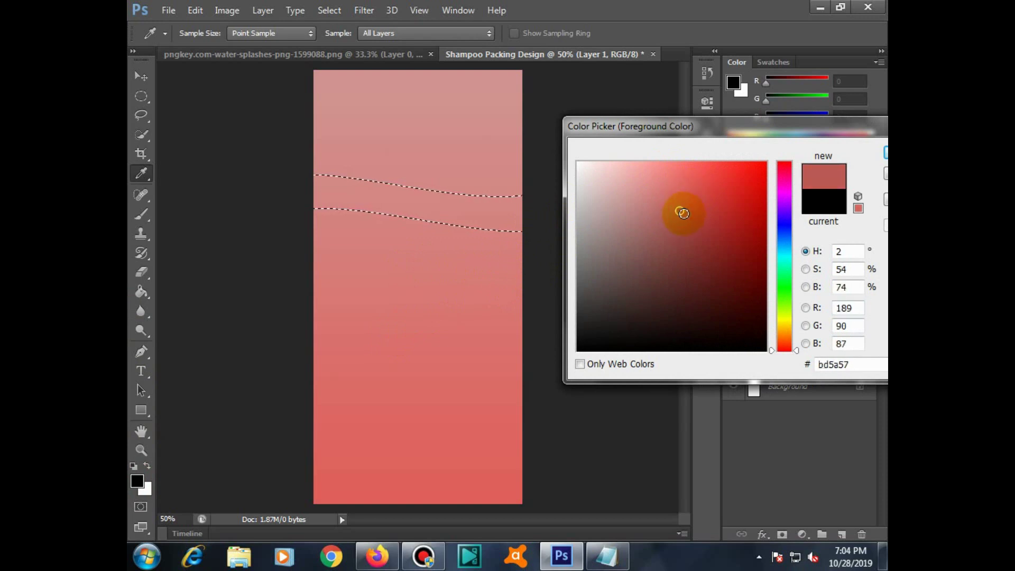
{"action": "key", "text": "Return"}
{"action": "key", "text": "p"}
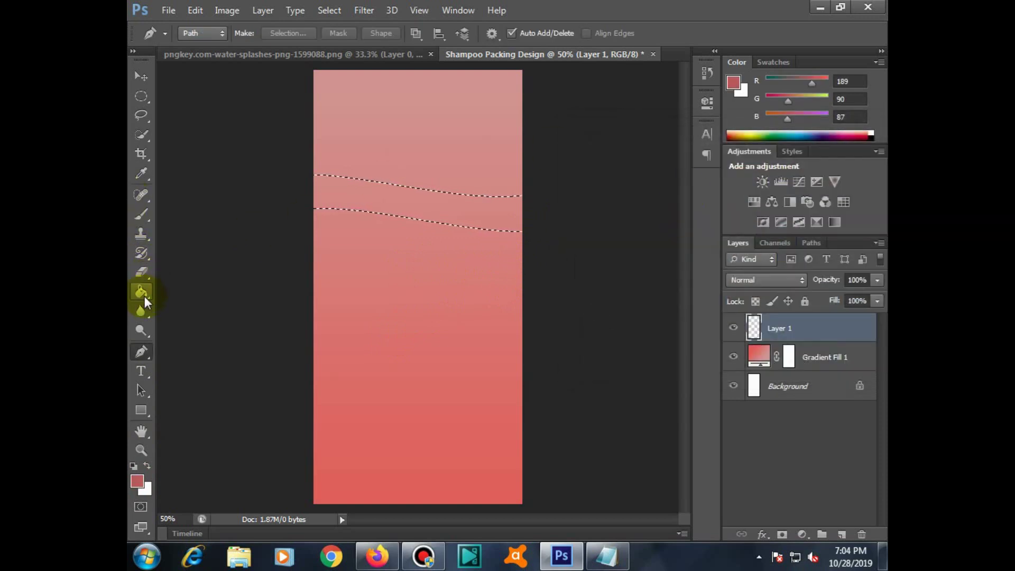
{"action": "left_click", "coordinate": [142, 291]}
{"action": "left_click", "coordinate": [206, 309]}
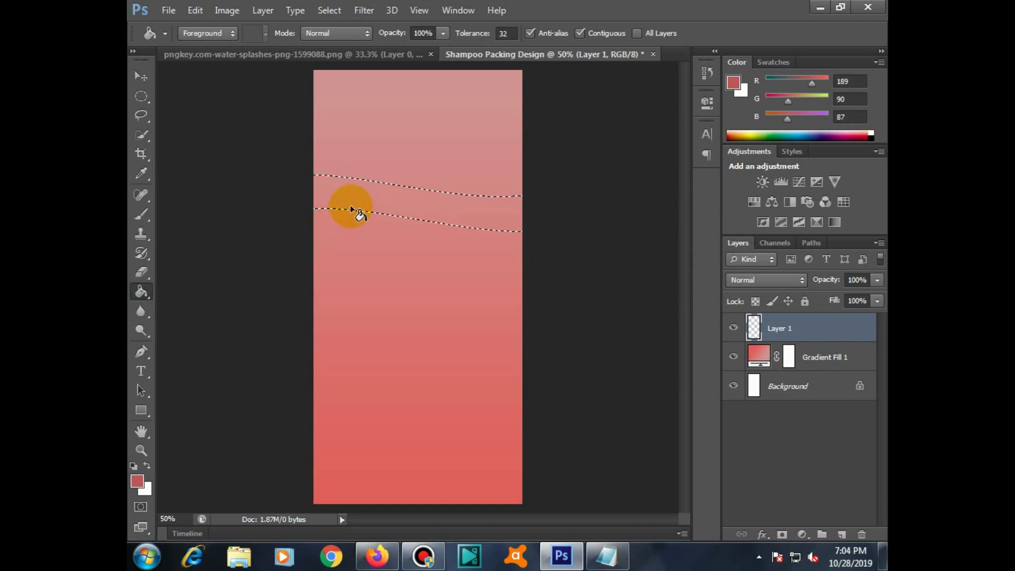
{"action": "left_click", "coordinate": [351, 206]}
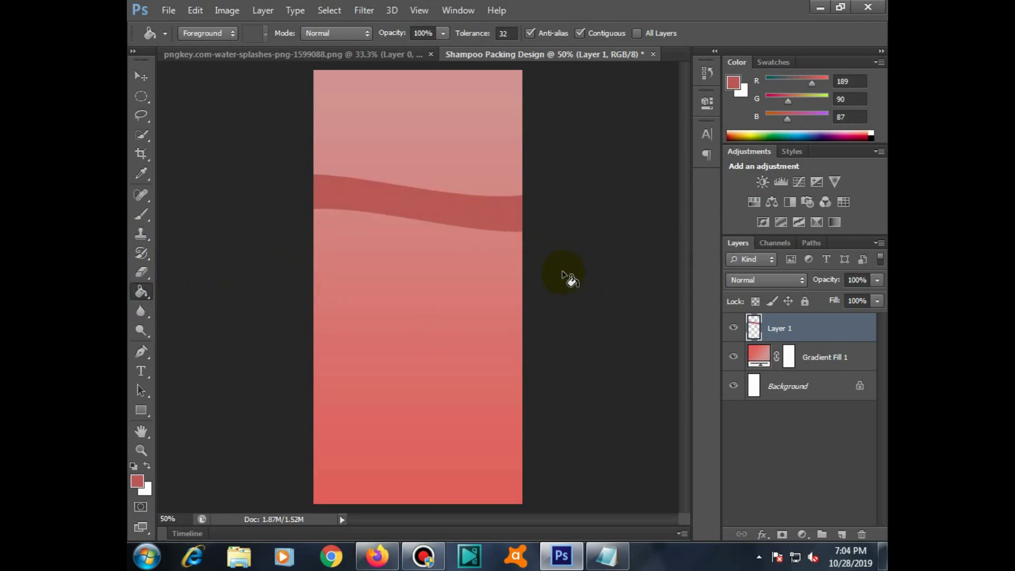
Flip the wave band horizontally and enlarge it slightly with Free Transform.
{"action": "left_click", "coordinate": [195, 11]}
{"action": "left_click", "coordinate": [242, 267]}
{"action": "mouse_move", "coordinate": [585, 175]}
{"action": "left_mouse_down"}
{"action": "mouse_move", "coordinate": [564, 119]}
{"action": "mouse_move", "coordinate": [524, 90]}
{"action": "left_mouse_up"}
{"action": "key", "text": "ctrl+z"}
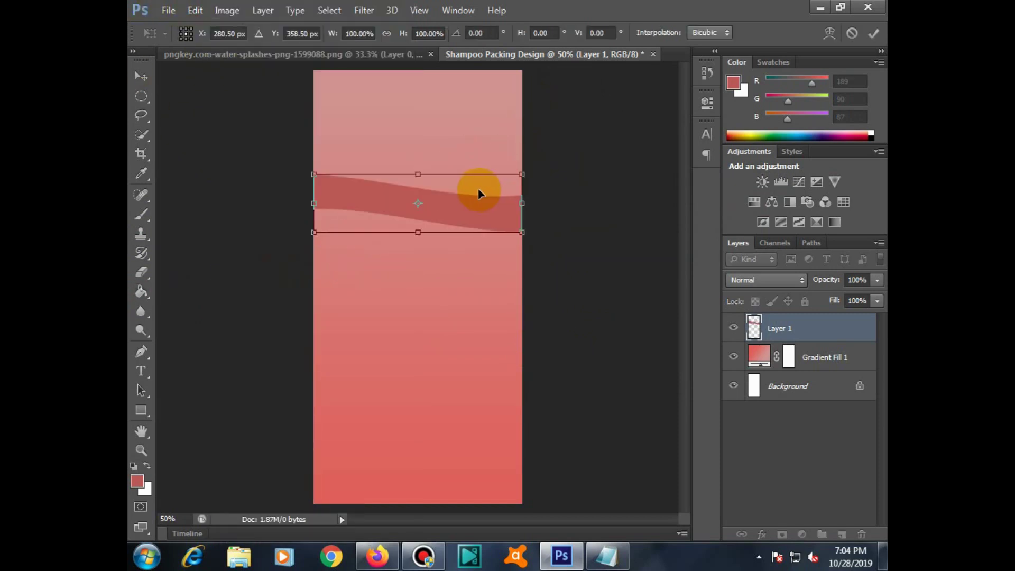
{"action": "right_click", "coordinate": [479, 193]}
{"action": "left_click", "coordinate": [521, 414]}
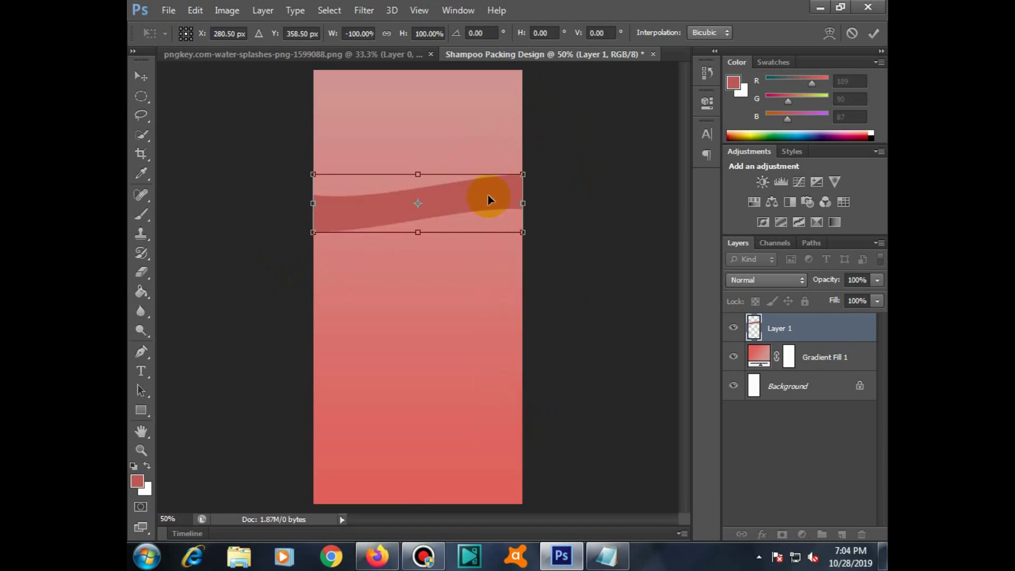
{"action": "left_click_drag", "start_coordinate": [523, 232], "coordinate": [535, 237]}
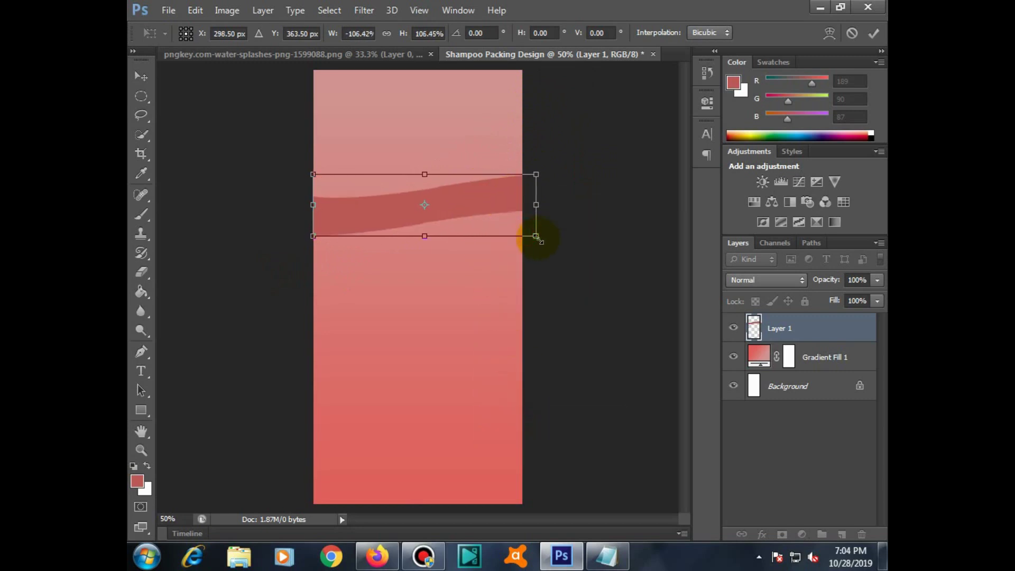
{"action": "key", "text": "g"}
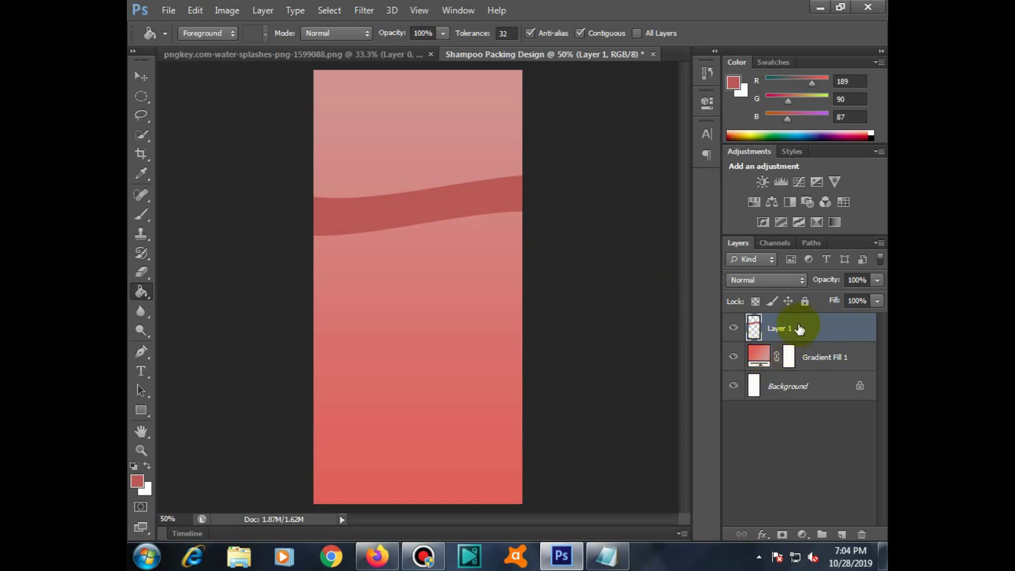
Duplicate Layer 1, place the copy beneath it, and move the copied wave lower.
{"action": "left_click_drag", "start_coordinate": [801, 327], "coordinate": [845, 529]}
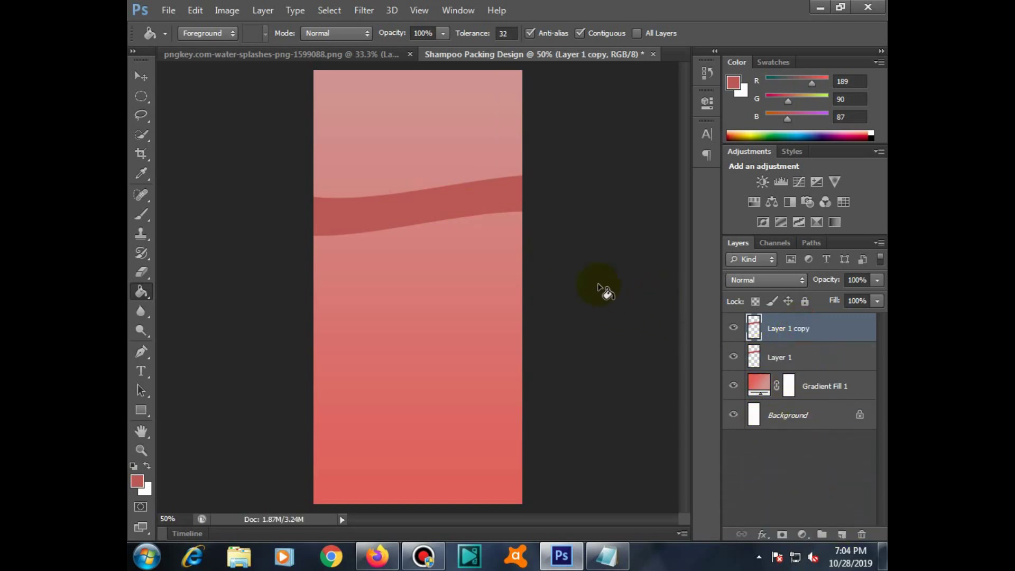
{"action": "left_click_drag", "start_coordinate": [819, 335], "coordinate": [820, 364]}
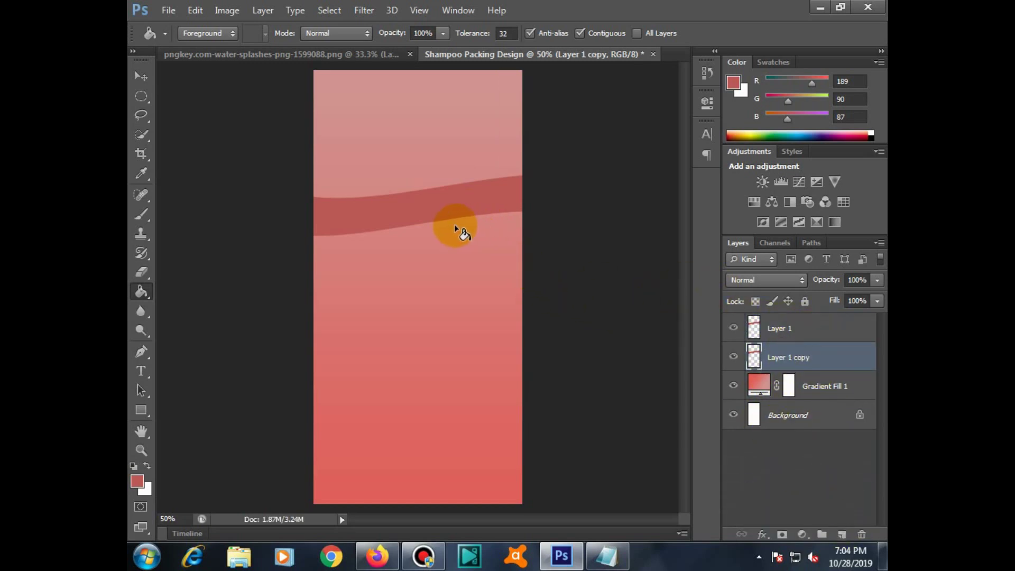
{"action": "key", "text": "v"}
{"action": "left_click_drag", "start_coordinate": [436, 209], "coordinate": [443, 239]}
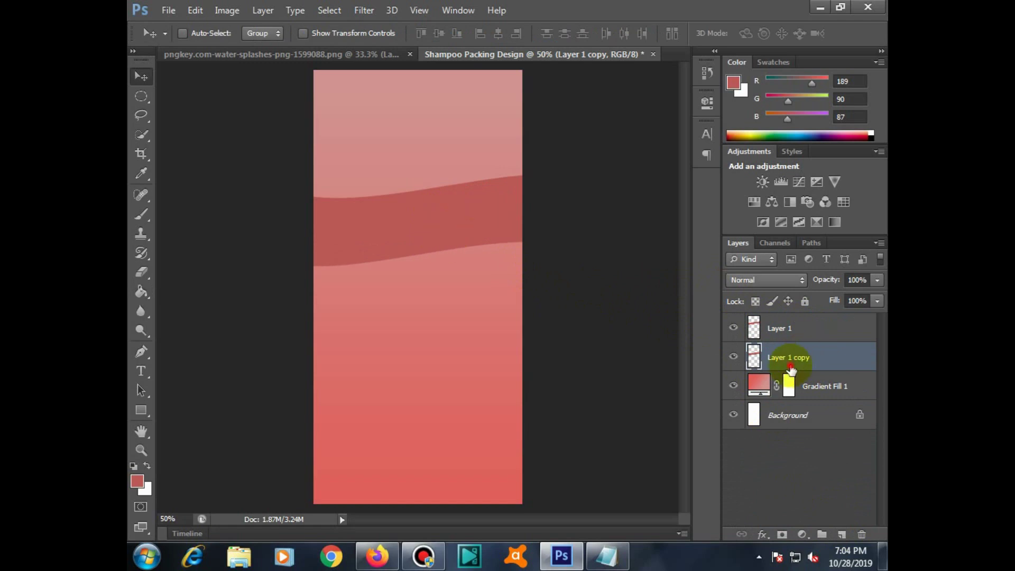
Give Layer 1 copy a c86f6c Color Overlay and nudge it up beneath the darker wave.
{"action": "double_click", "coordinate": [725, 359]}
{"action": "left_click_drag", "start_coordinate": [296, 81], "coordinate": [557, 106]}
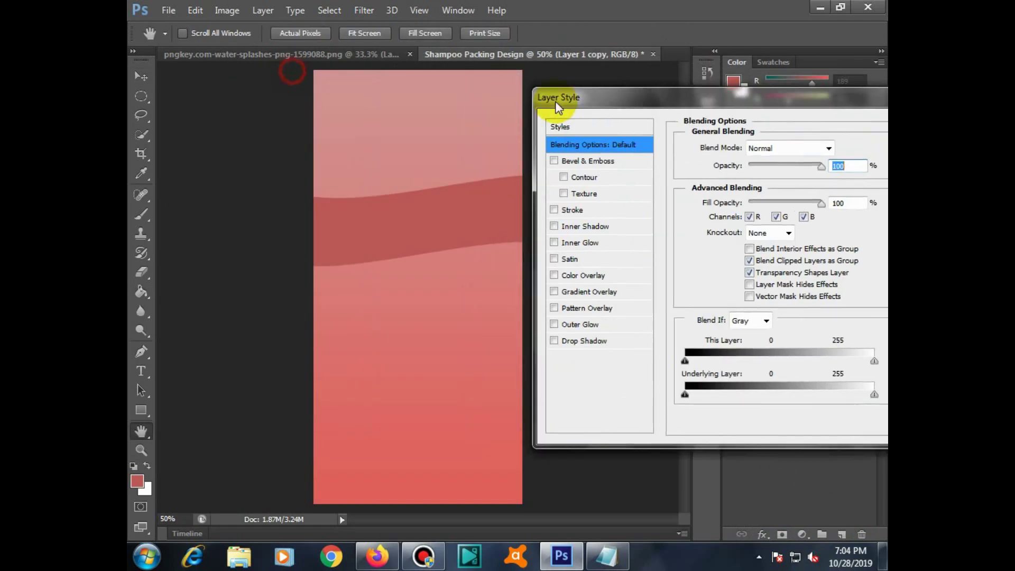
{"action": "left_click", "coordinate": [589, 275]}
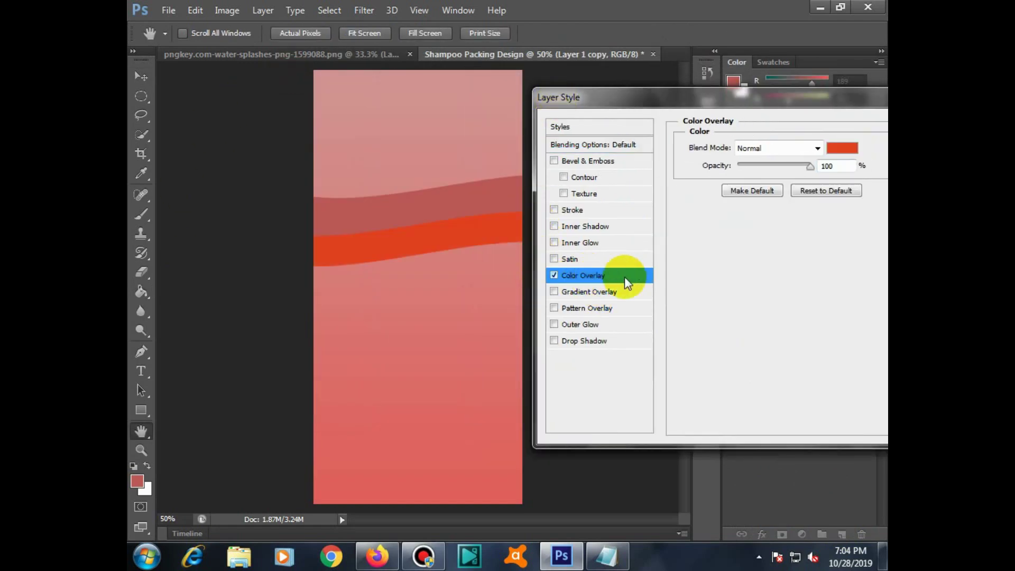
{"action": "left_click", "coordinate": [842, 147]}
{"action": "left_click", "coordinate": [465, 195]}
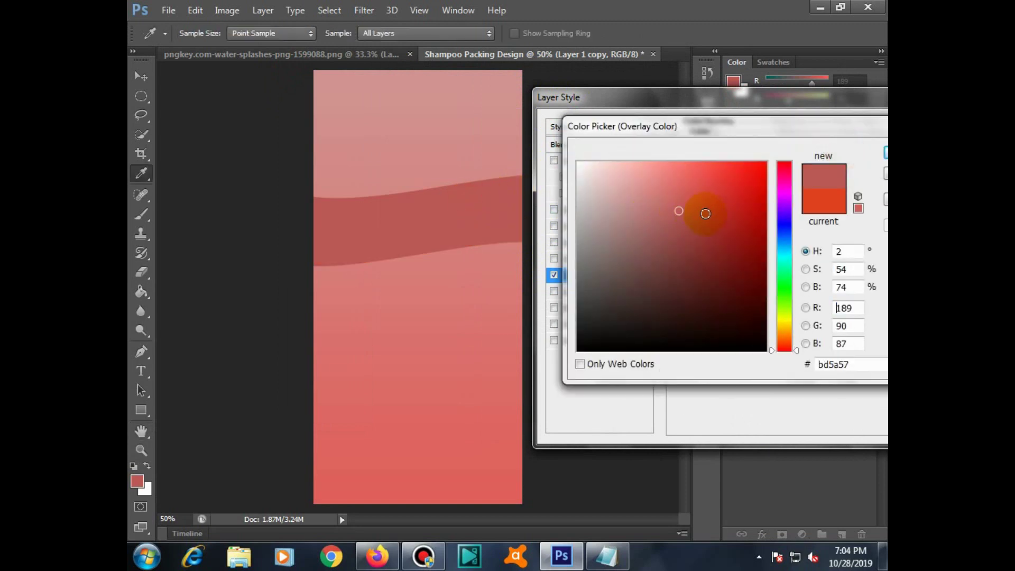
{"action": "left_click", "coordinate": [649, 212]}
{"action": "left_click", "coordinate": [668, 184]}
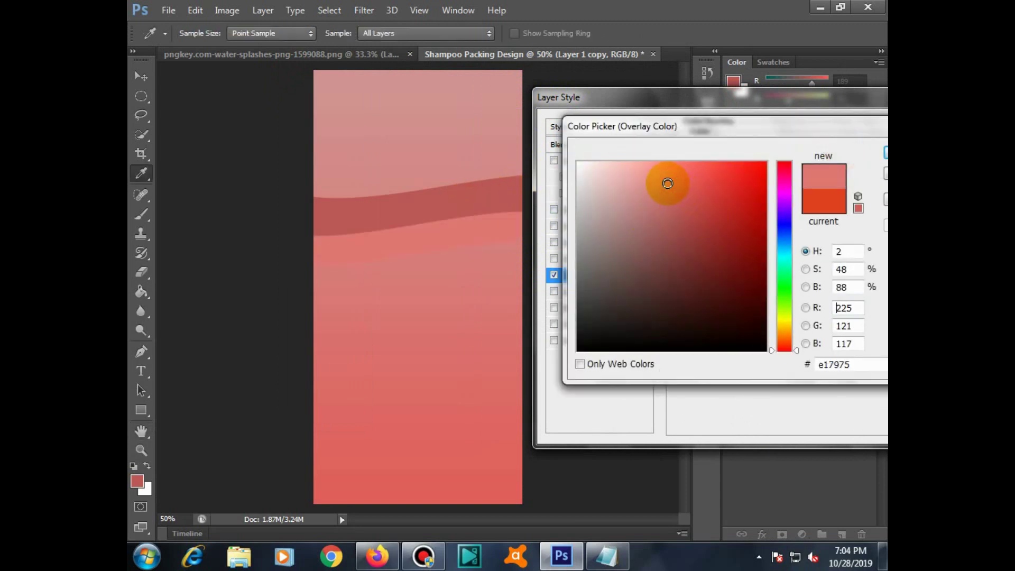
{"action": "left_click", "coordinate": [666, 210]}
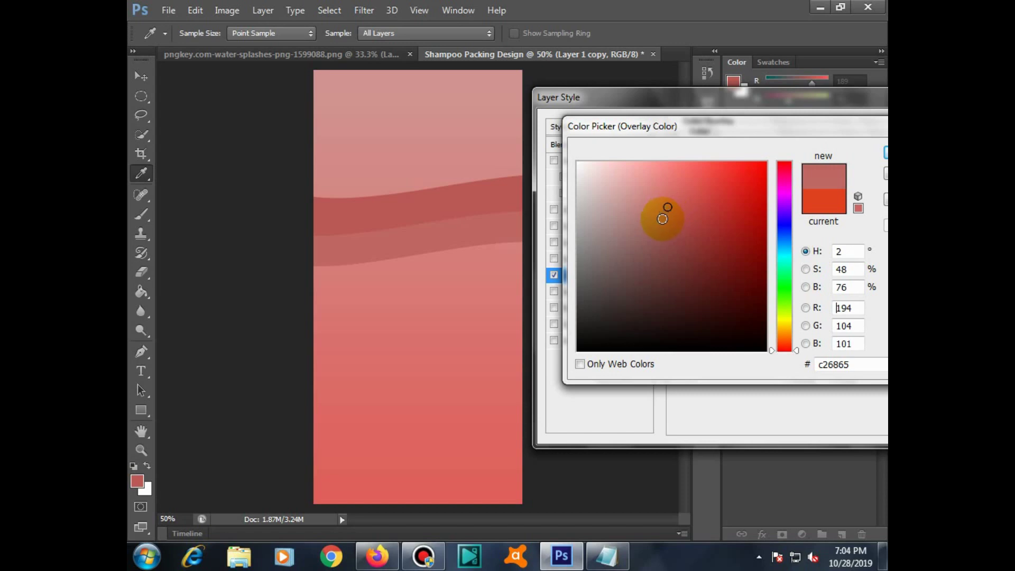
{"action": "left_click_drag", "start_coordinate": [662, 219], "coordinate": [664, 203]}
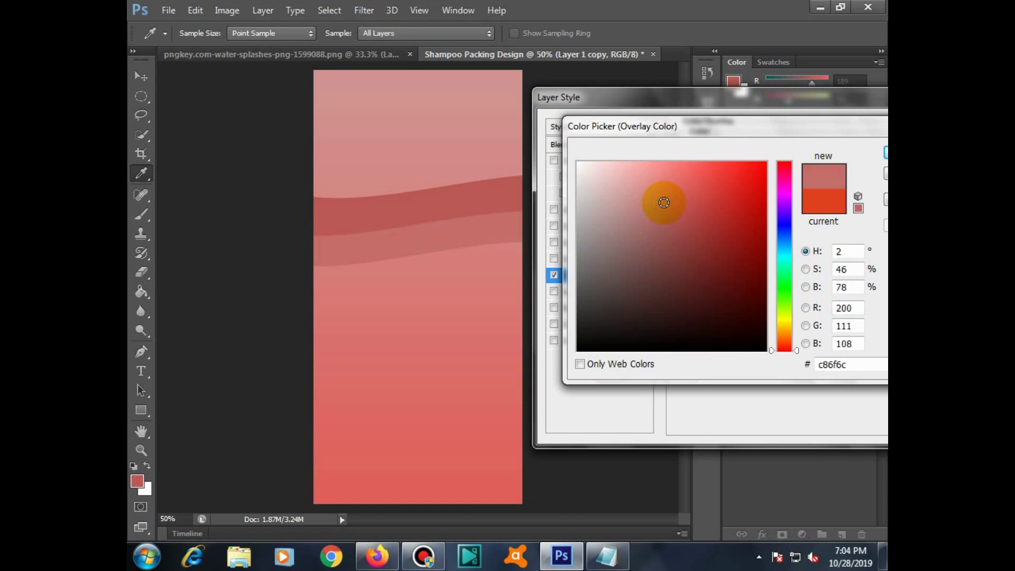
{"action": "key", "text": "Return"}
{"action": "key", "text": "Return"}
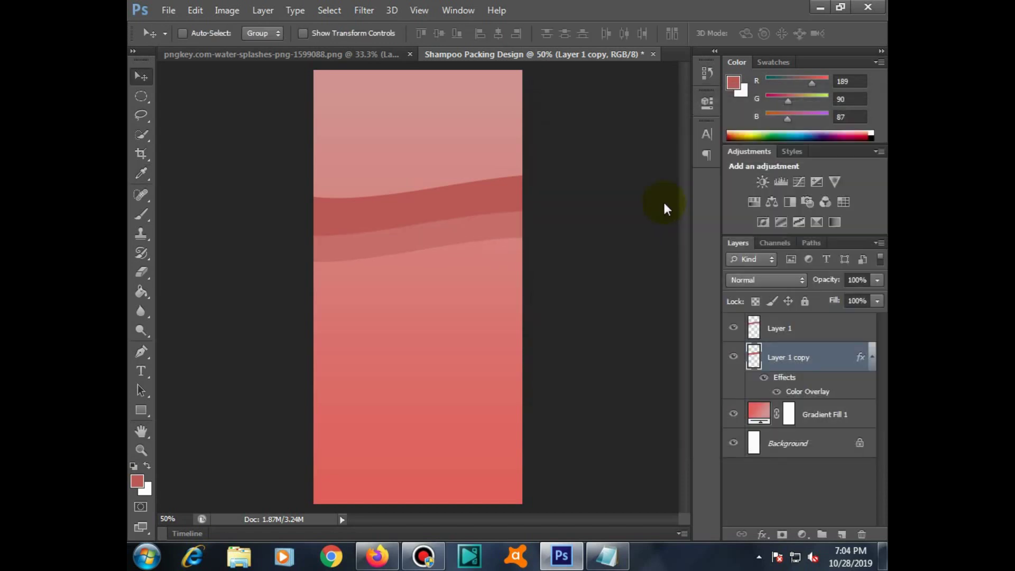
{"action": "key", "text": "shift+Up"}
{"action": "key", "text": "shift+Up"}
{"action": "key", "text": "shift+Up"}
{"action": "key", "text": "shift+Up"}
{"action": "key", "text": "shift+Up"}
{"action": "key", "text": "shift+Up"}
{"action": "key", "text": "shift+Up"}
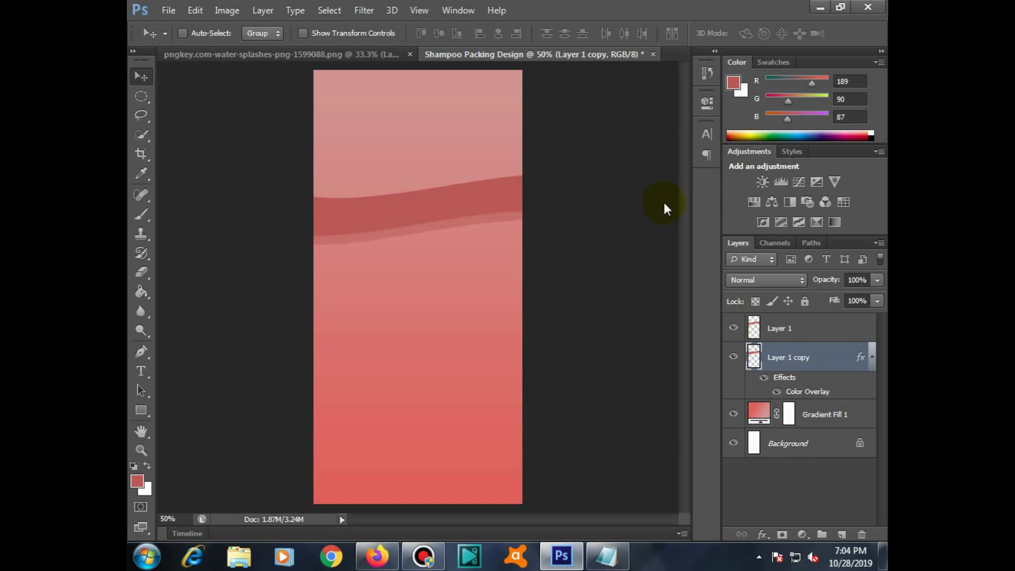
Draw a rectangle over the top of the packaging filled with dark red 8d3d3a.
{"action": "left_click", "coordinate": [796, 328]}
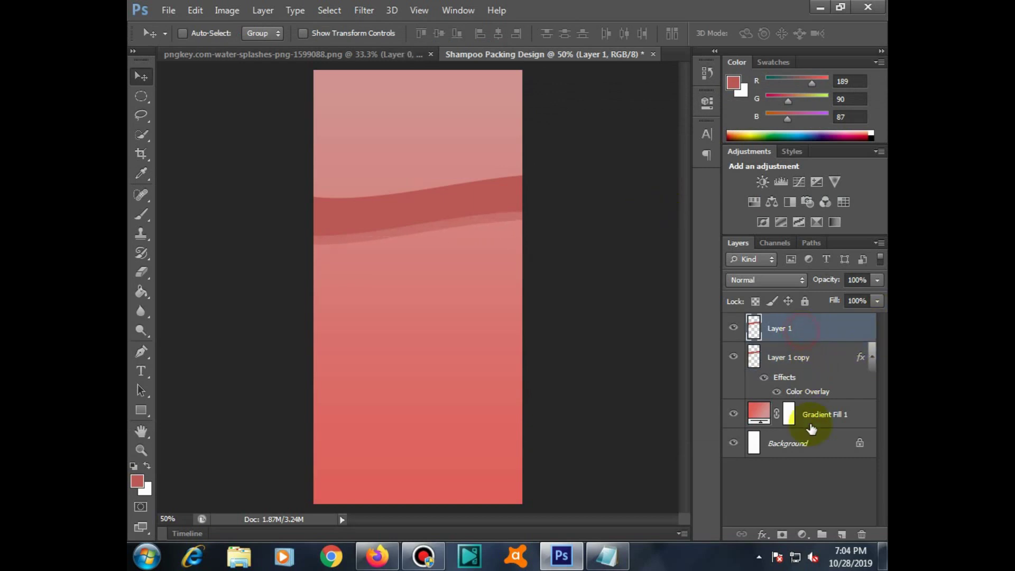
{"action": "left_click", "coordinate": [140, 410]}
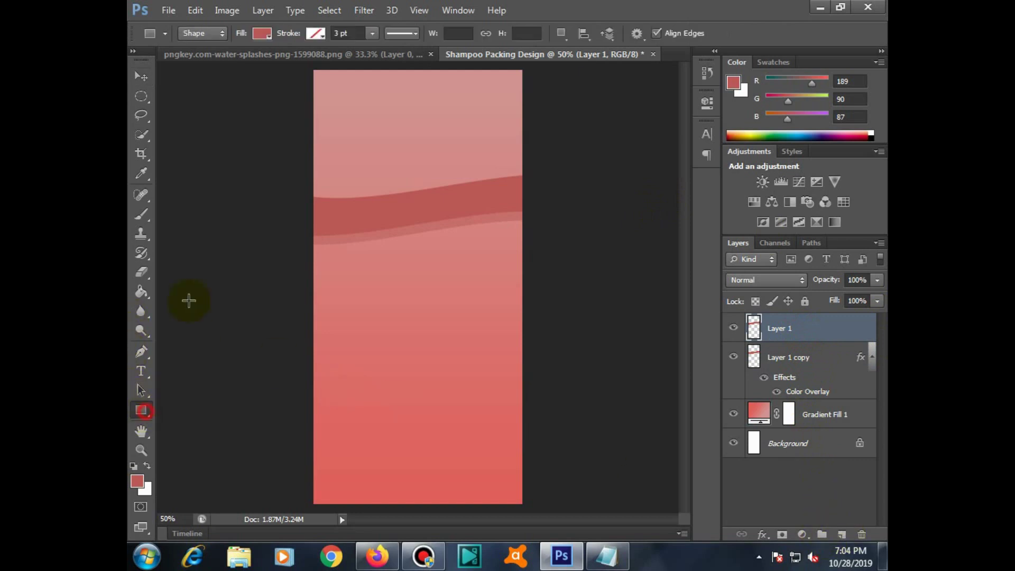
{"action": "left_click_drag", "start_coordinate": [303, 65], "coordinate": [551, 224]}
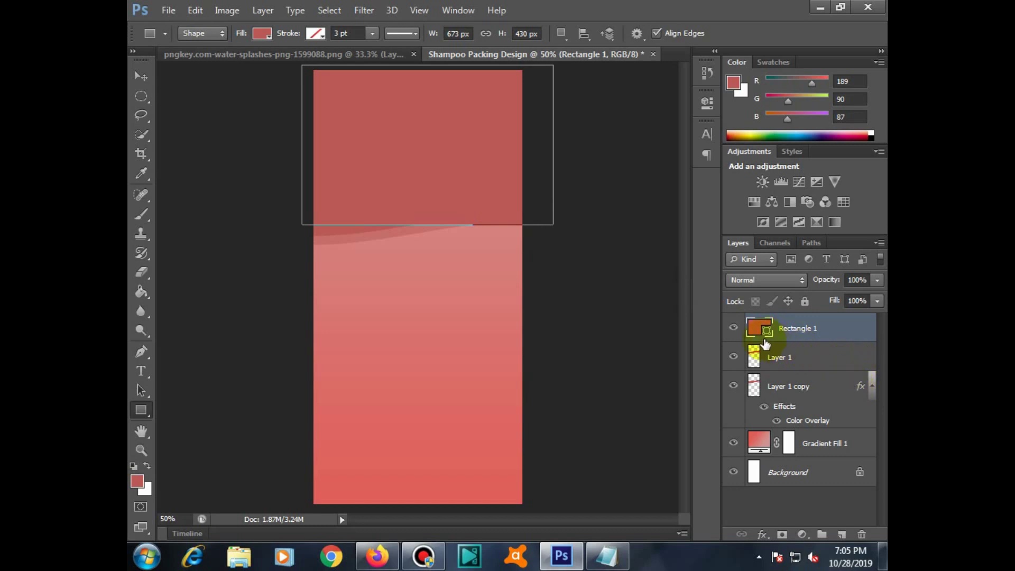
{"action": "double_click", "coordinate": [766, 328]}
{"action": "left_click", "coordinate": [471, 294]}
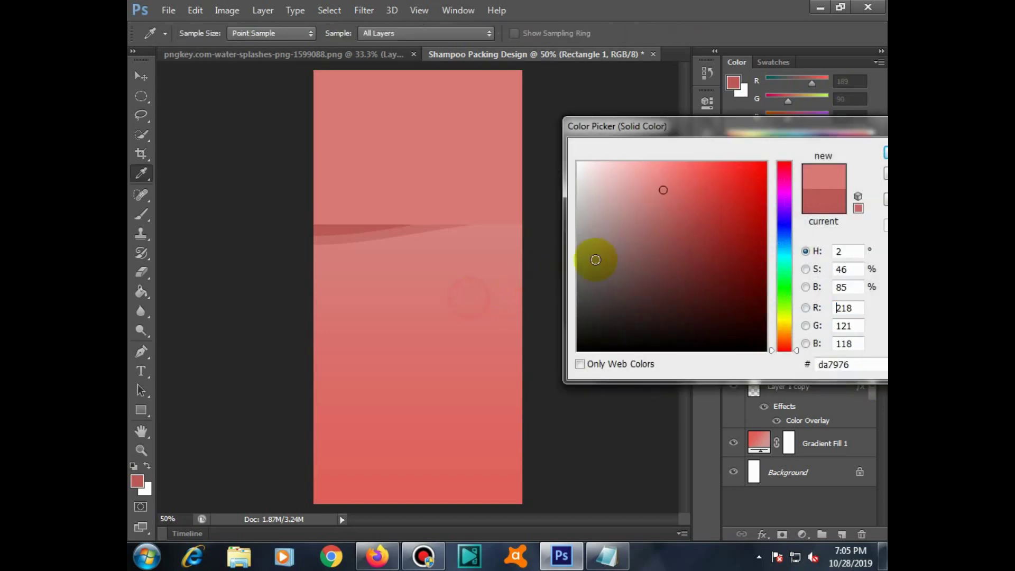
{"action": "left_click", "coordinate": [683, 195]}
{"action": "left_click", "coordinate": [687, 247]}
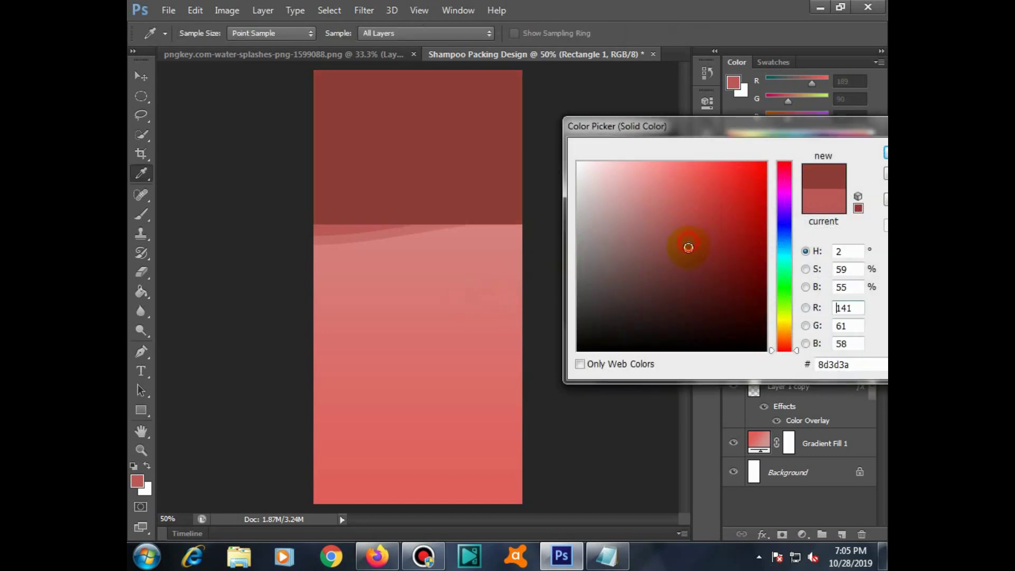
{"action": "key", "text": "Return"}
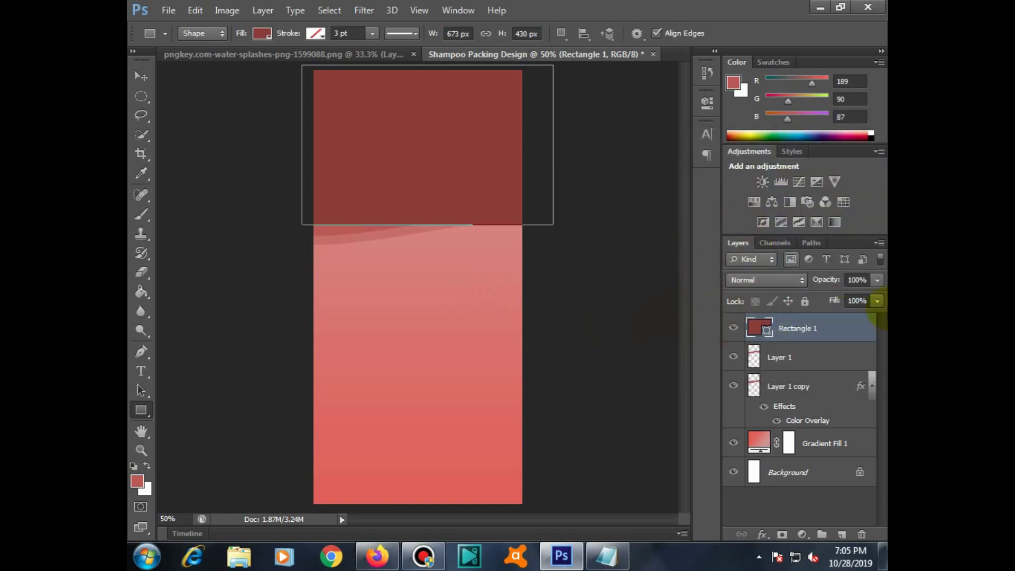
Move Rectangle 1 beneath the wave layers and reselect Layer 1.
{"action": "left_click_drag", "start_coordinate": [851, 332], "coordinate": [844, 414]}
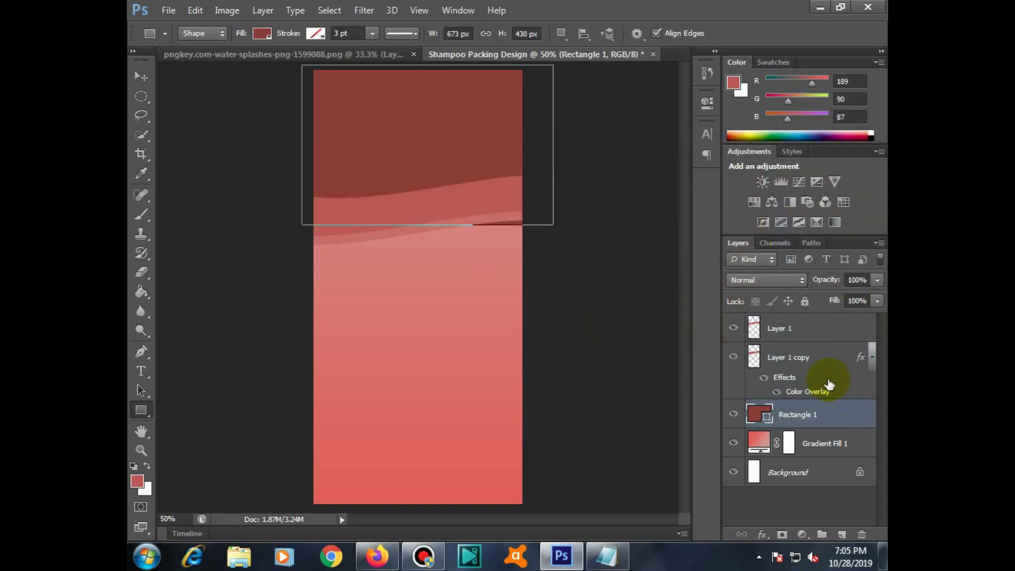
{"action": "key", "text": "v"}
{"action": "left_click", "coordinate": [465, 162]}
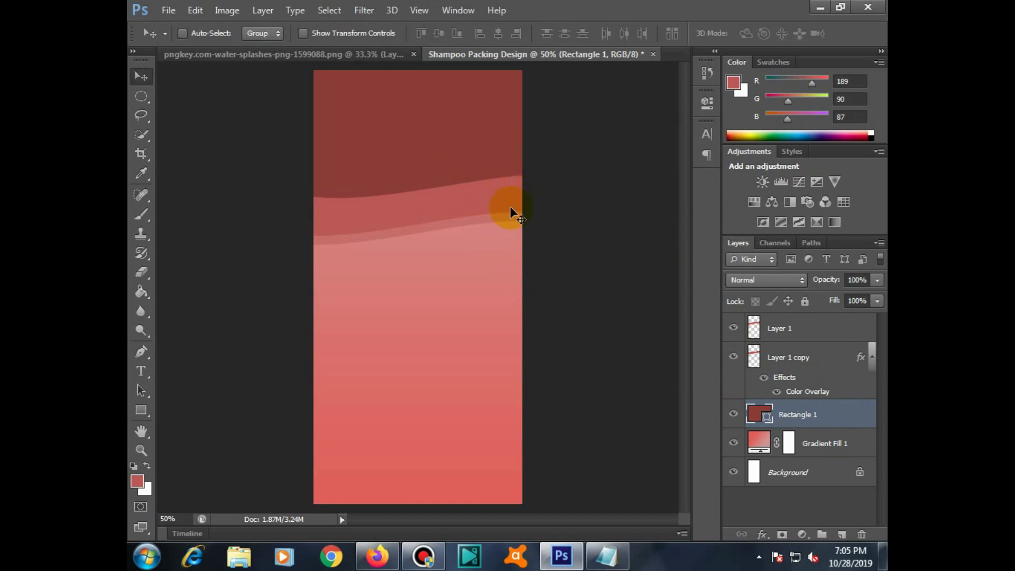
{"action": "left_click", "coordinate": [790, 330]}
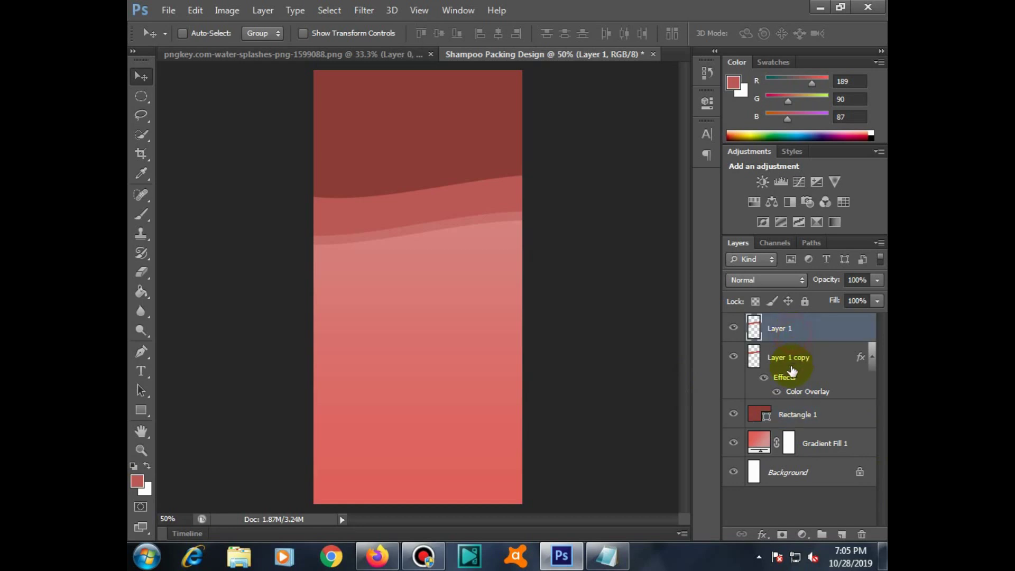
{"action": "left_click", "coordinate": [785, 414]}
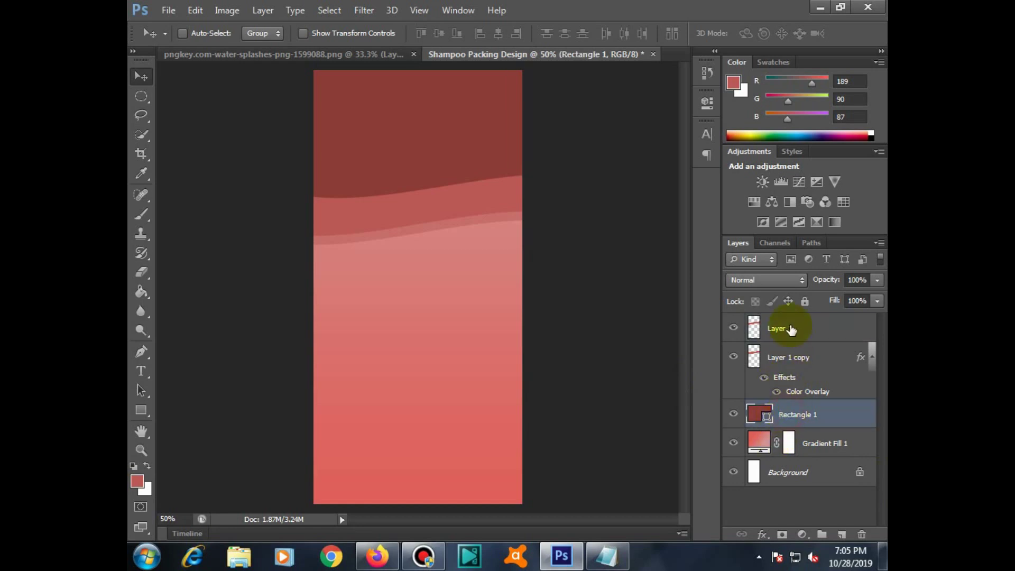
{"action": "left_click", "coordinate": [791, 325]}
{"action": "left_click", "coordinate": [141, 430]}
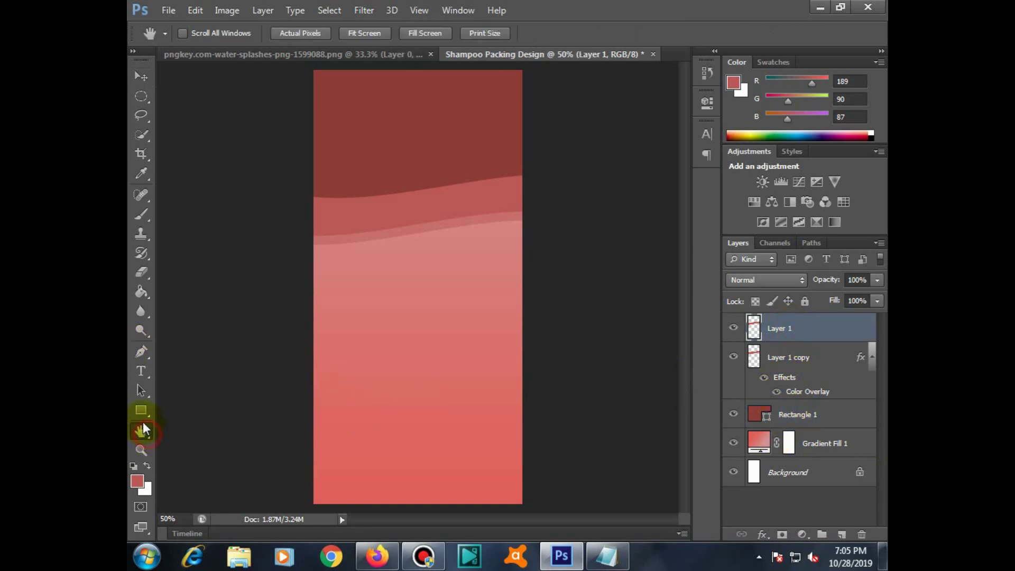
{"action": "left_click", "coordinate": [140, 411]}
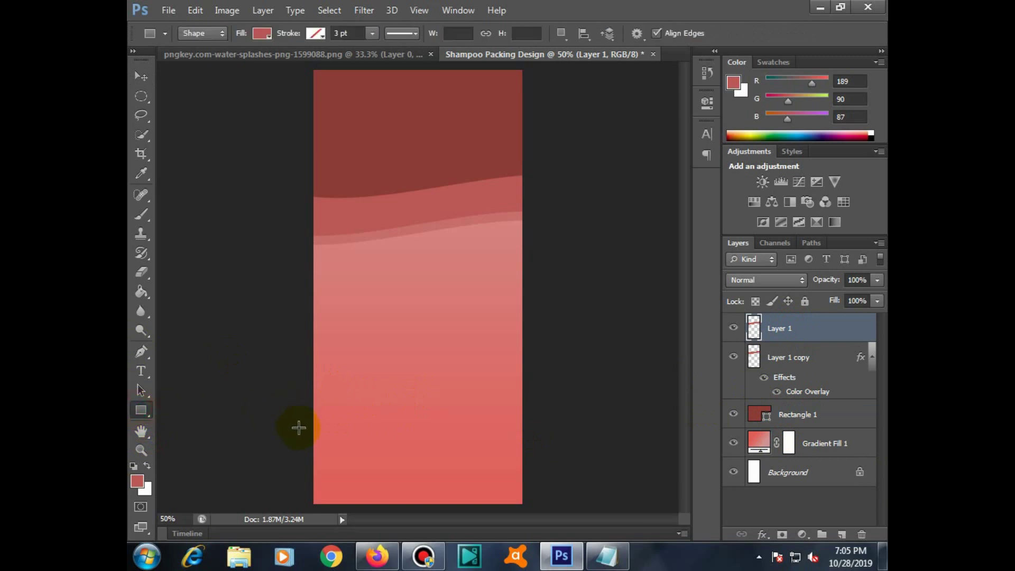
Draw a Rectangle 2 strip along the bottom edge filled with dark red 8d3d3a.
{"action": "left_click_drag", "start_coordinate": [277, 474], "coordinate": [578, 521]}
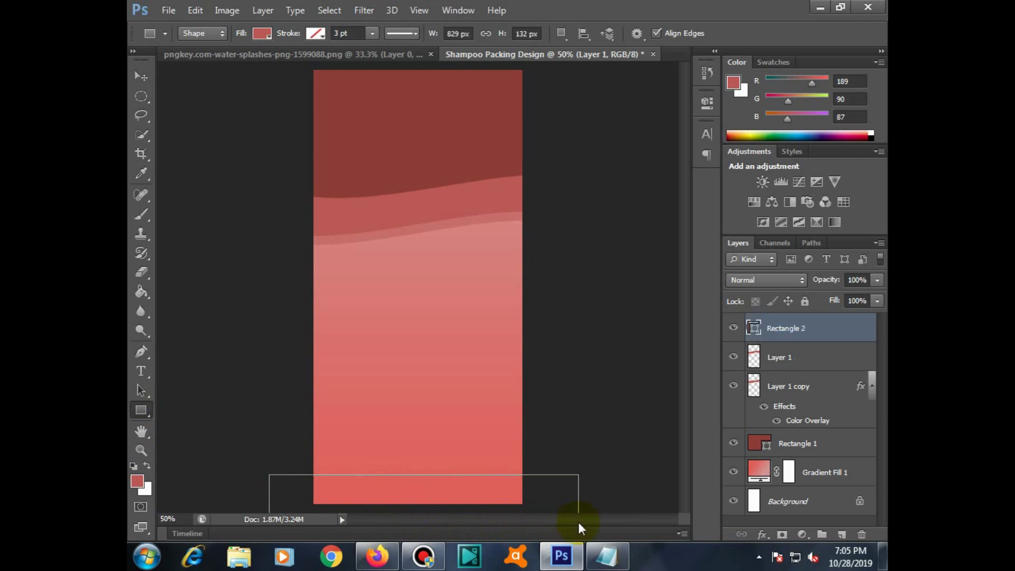
{"action": "double_click", "coordinate": [756, 330]}
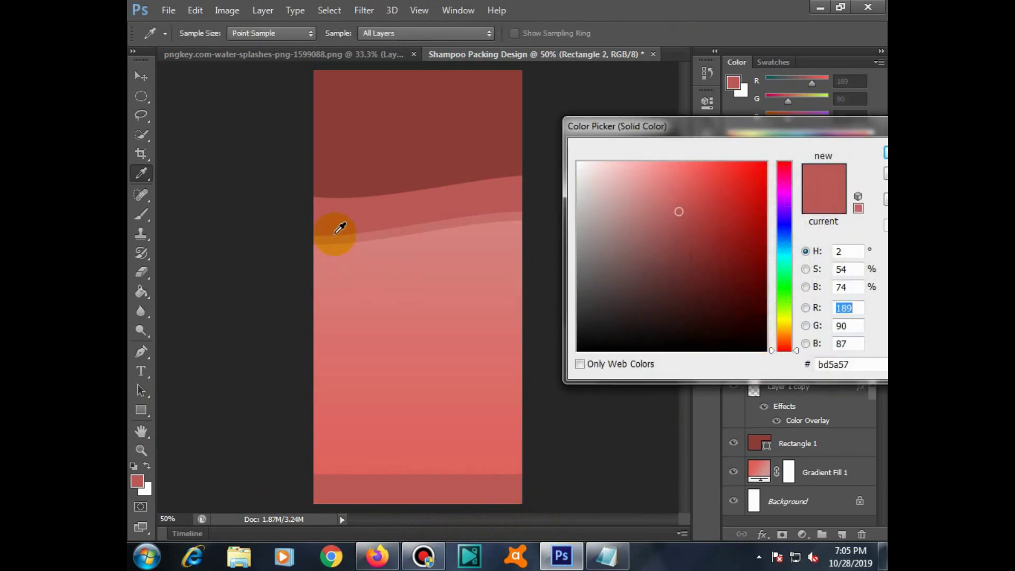
{"action": "left_click", "coordinate": [398, 165]}
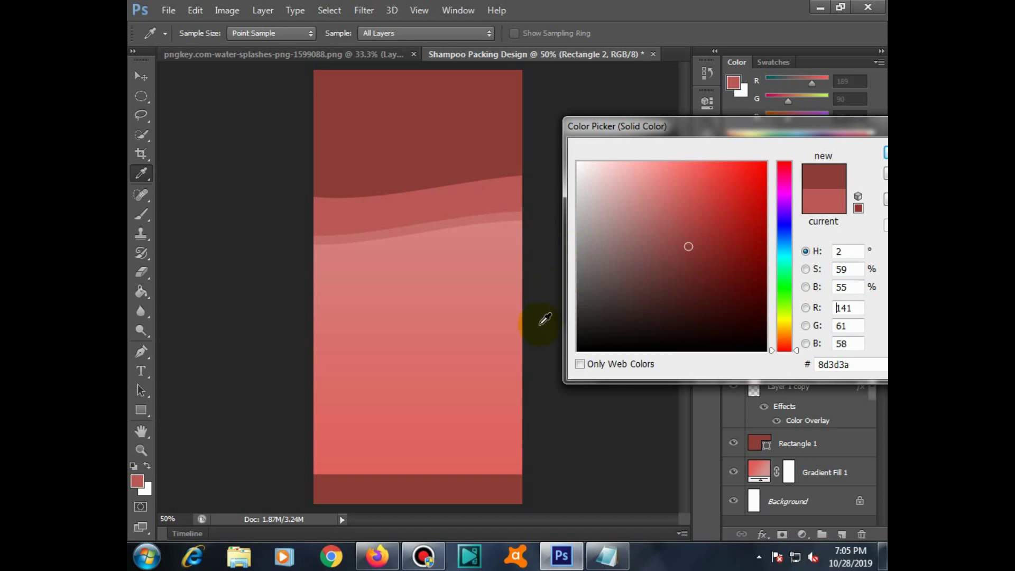
{"action": "key", "text": "Return"}
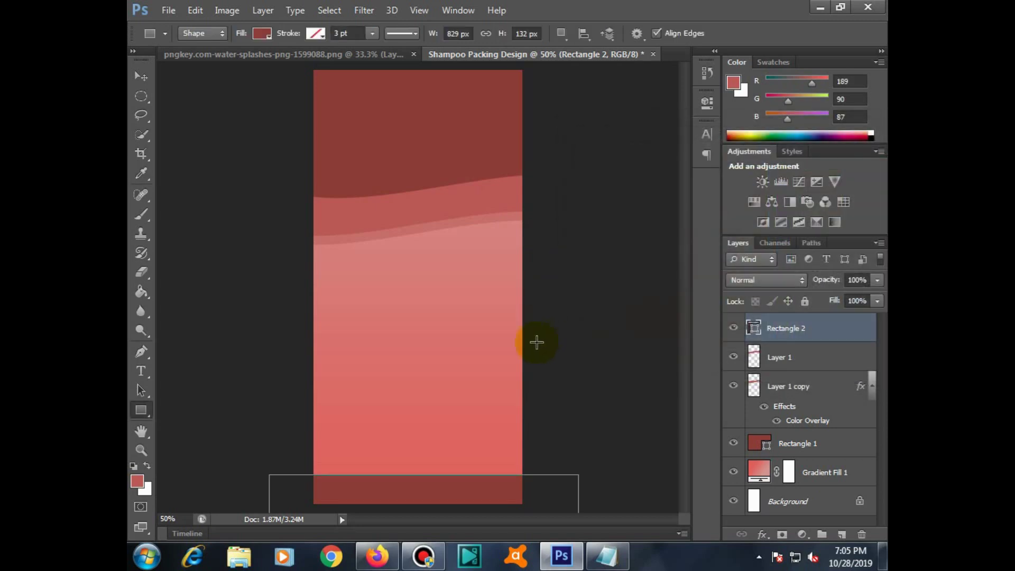
Duplicate the bottom strip layer and shift the copy slightly above the original.
{"action": "key", "text": "v"}
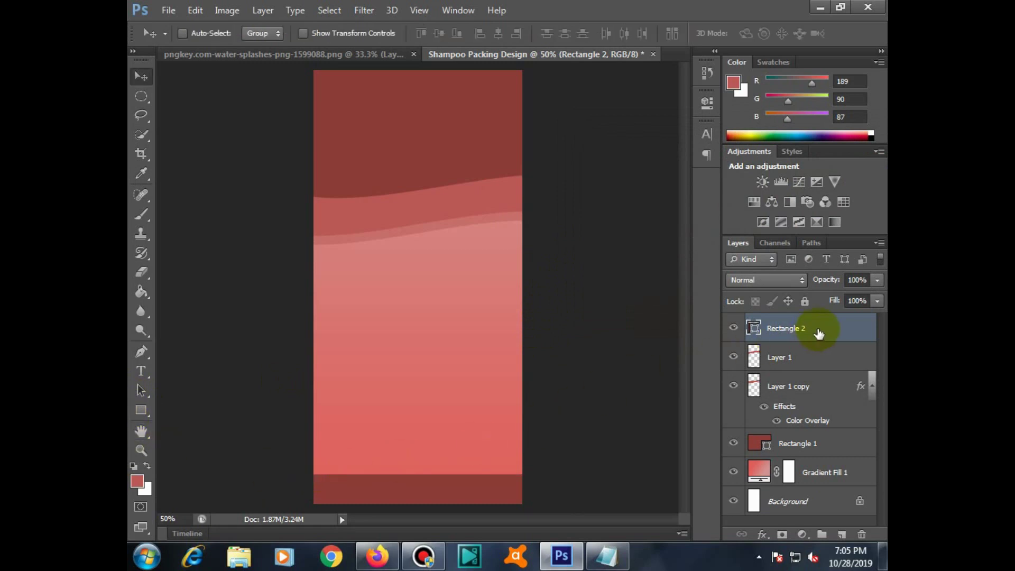
{"action": "left_click_drag", "start_coordinate": [815, 330], "coordinate": [844, 532]}
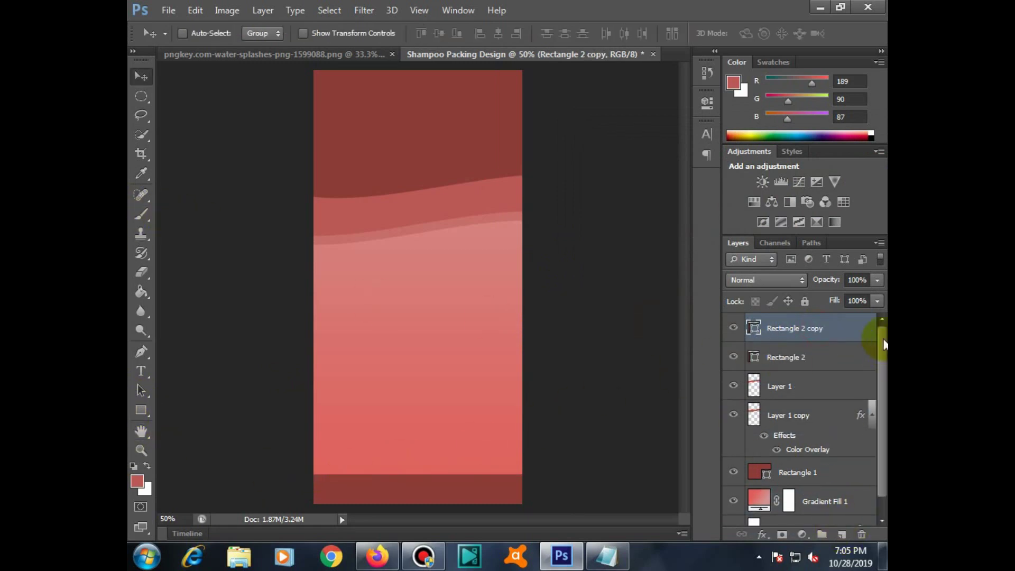
{"action": "left_click_drag", "start_coordinate": [838, 329], "coordinate": [835, 376]}
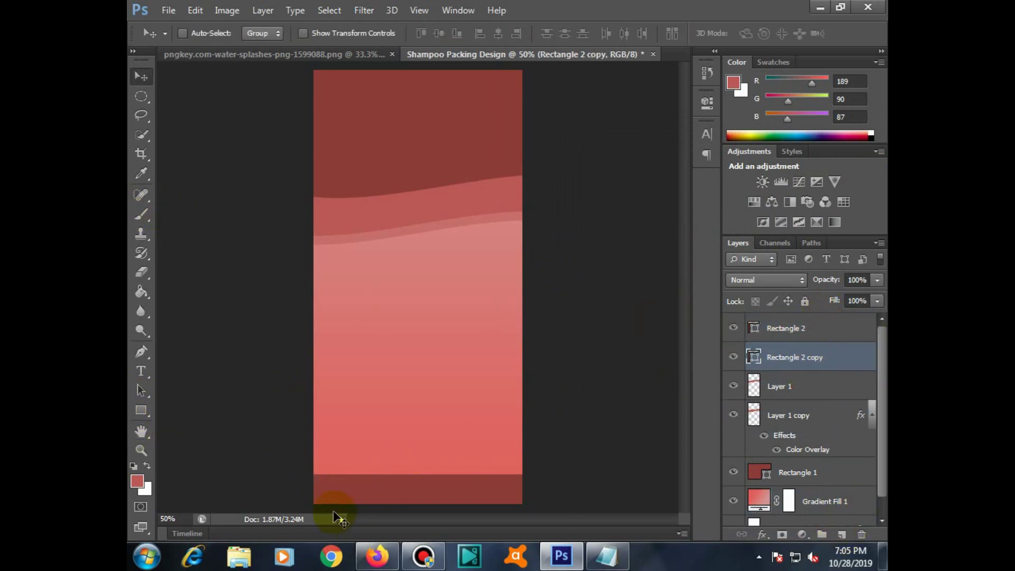
{"action": "left_click_drag", "start_coordinate": [355, 509], "coordinate": [364, 475]}
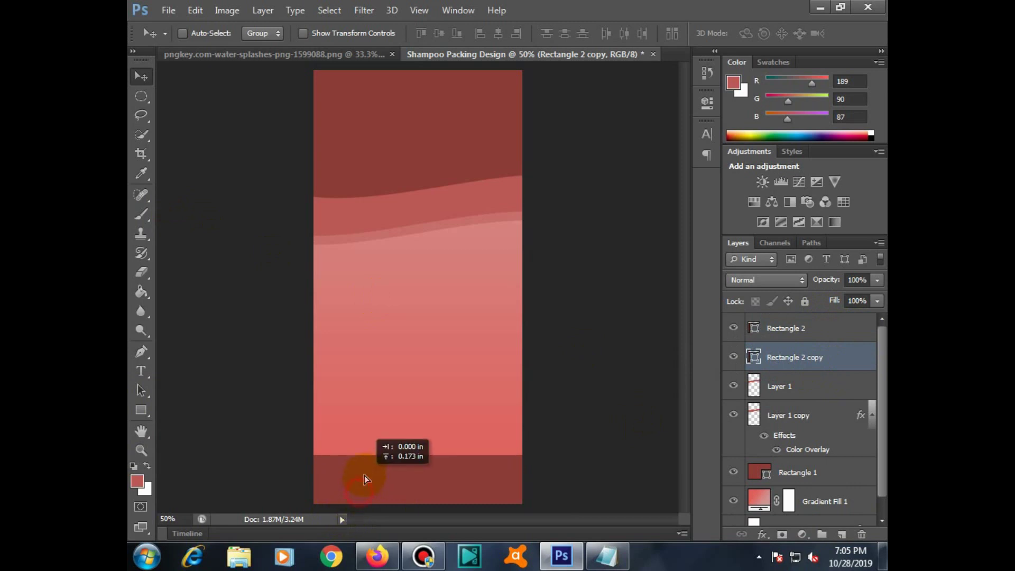
Try orange, golden and sampled-pink tones for the strip copy's fill colour.
{"action": "double_click", "coordinate": [753, 358]}
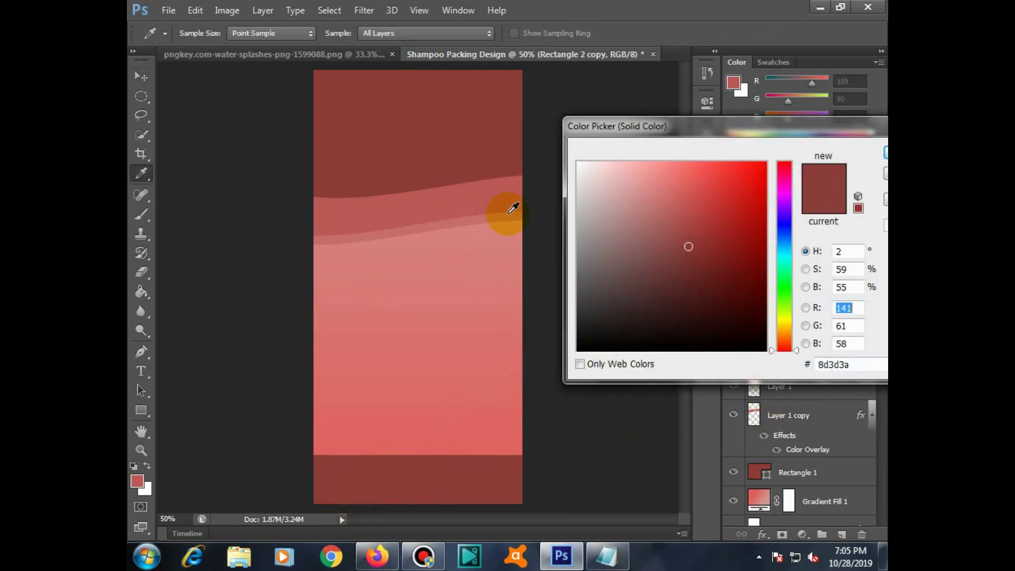
{"action": "left_click_drag", "start_coordinate": [674, 236], "coordinate": [639, 213]}
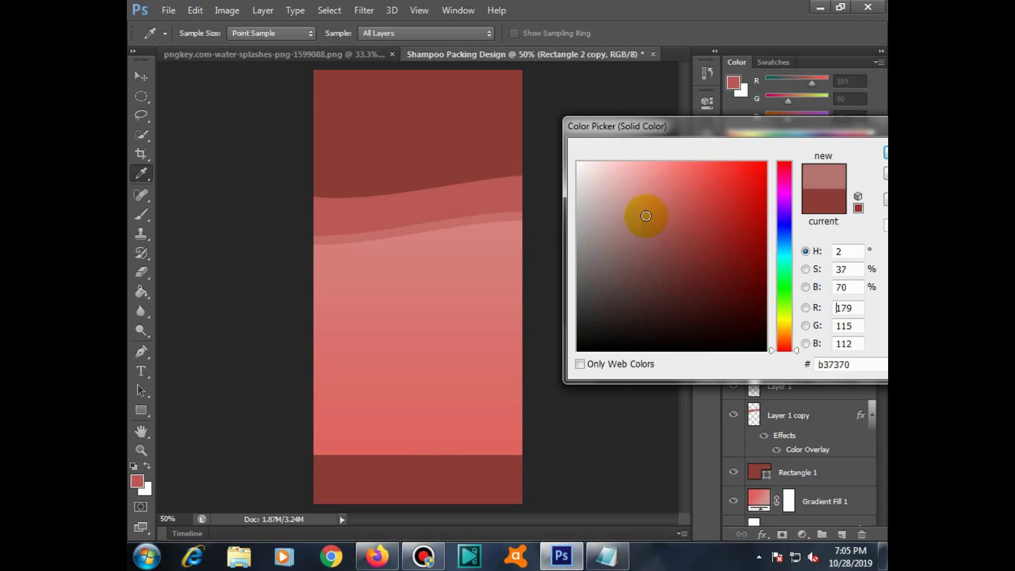
{"action": "left_click_drag", "start_coordinate": [800, 258], "coordinate": [777, 330]}
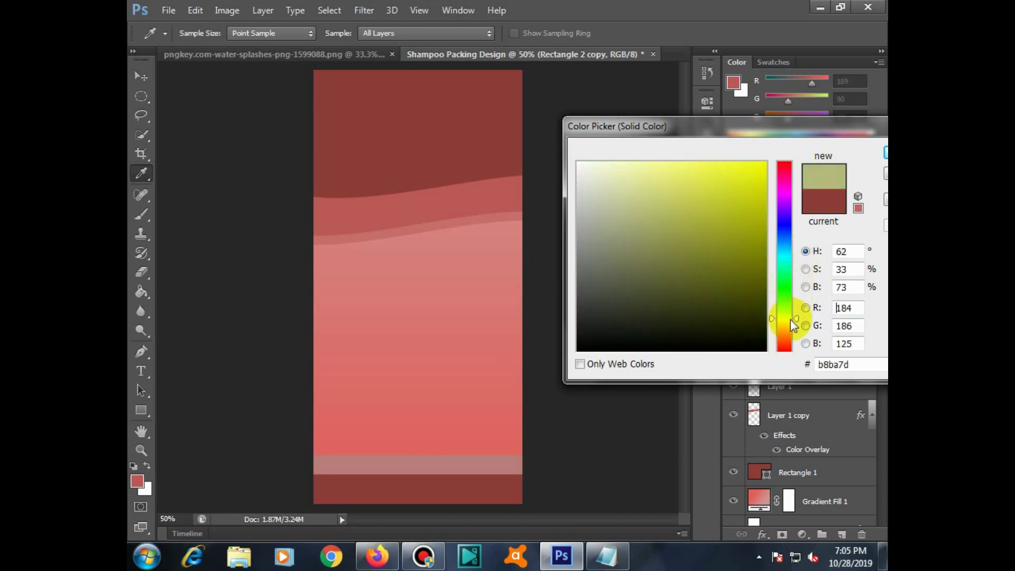
{"action": "left_click_drag", "start_coordinate": [641, 211], "coordinate": [692, 207]}
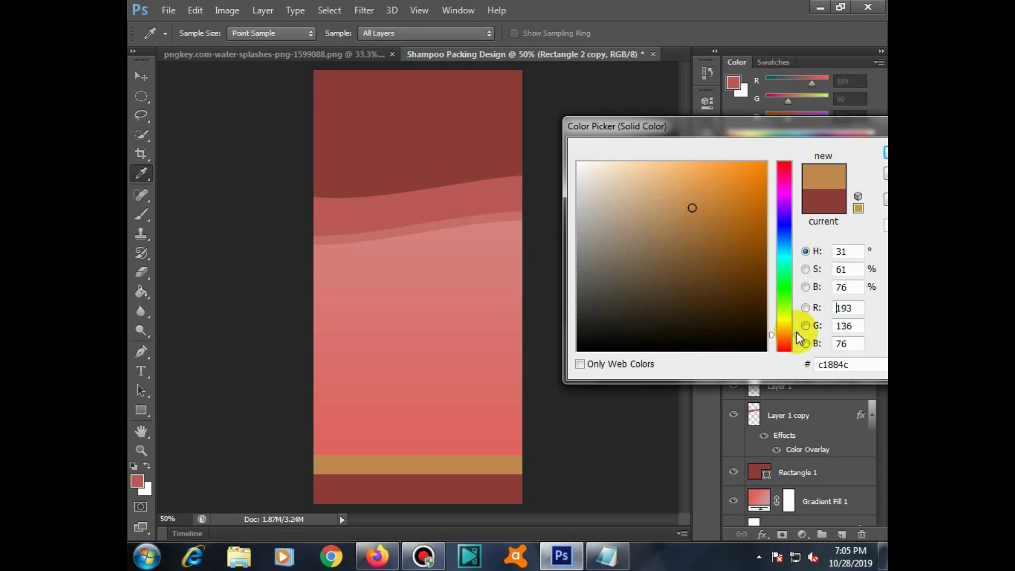
{"action": "left_click_drag", "start_coordinate": [796, 331], "coordinate": [798, 328]}
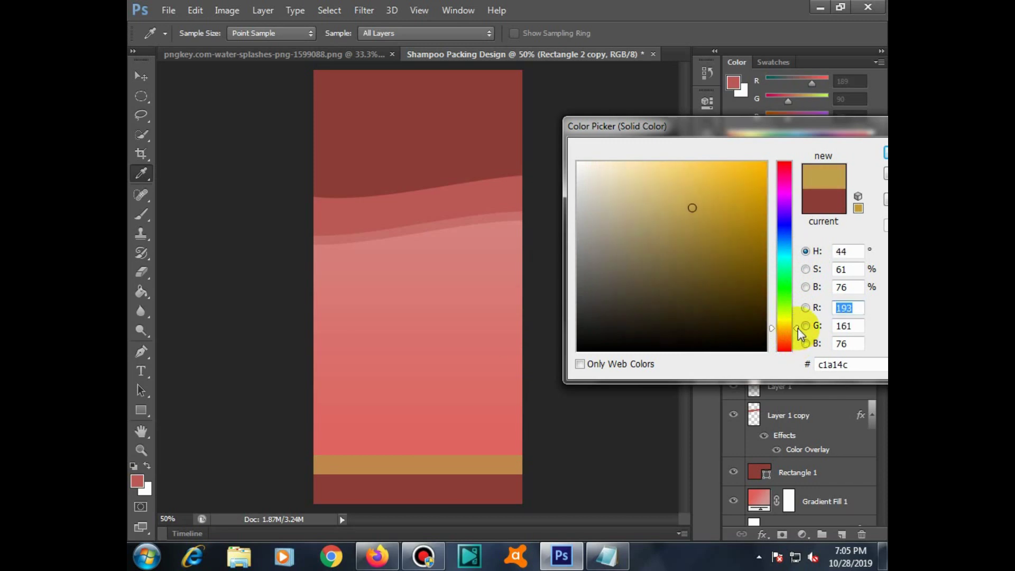
{"action": "left_click", "coordinate": [505, 295]}
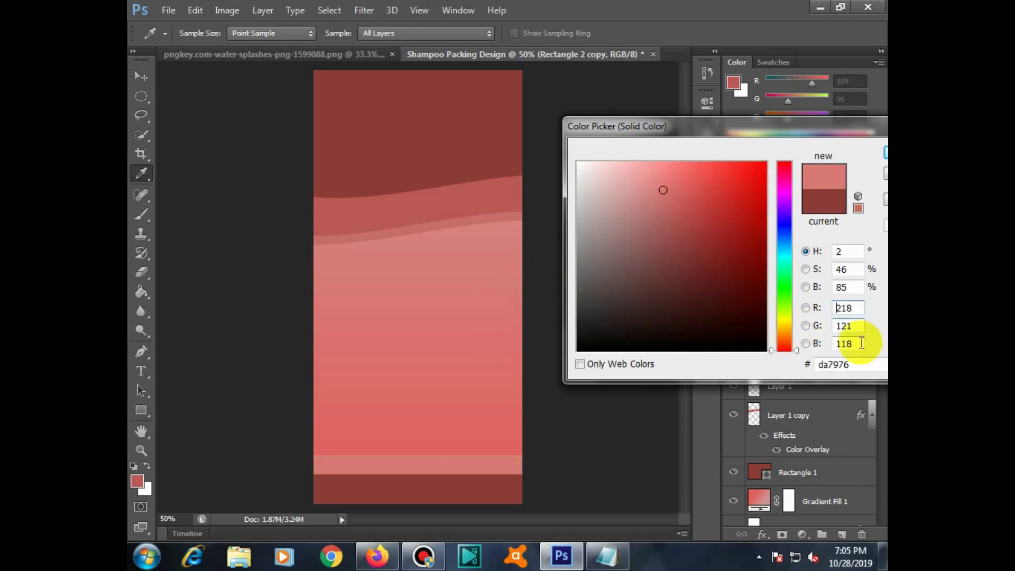
{"action": "left_click_drag", "start_coordinate": [793, 349], "coordinate": [798, 338]}
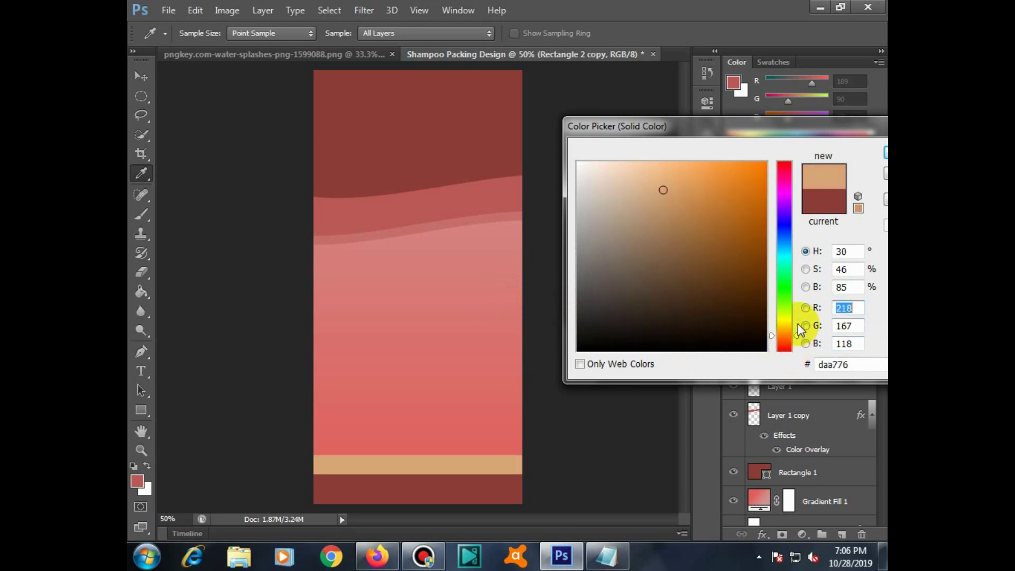
{"action": "left_click", "coordinate": [660, 215]}
{"action": "left_click", "coordinate": [649, 241]}
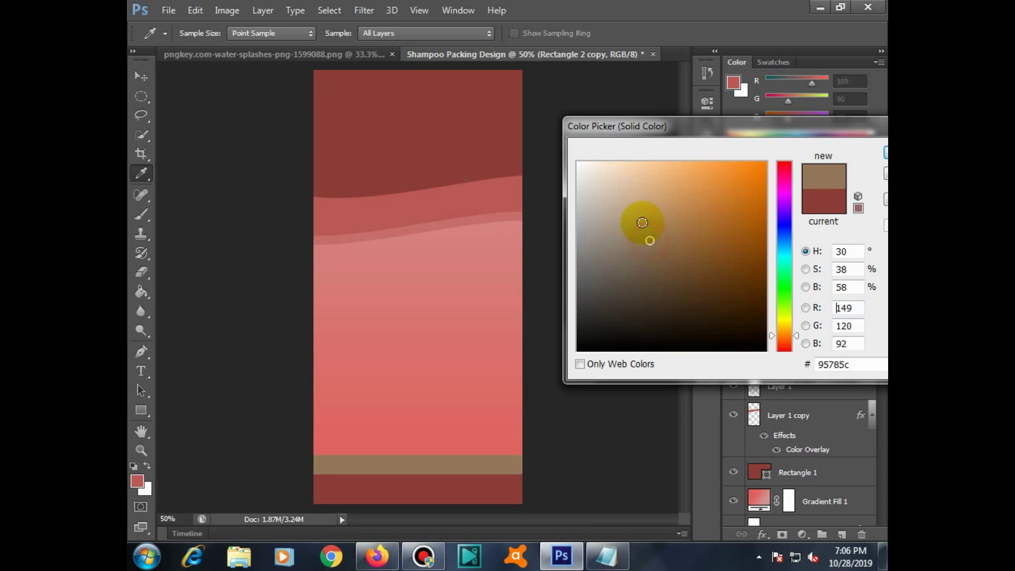
Settle the strip copy's fill on muted tan af8d66 after testing brown and olive.
{"action": "left_click", "coordinate": [691, 263]}
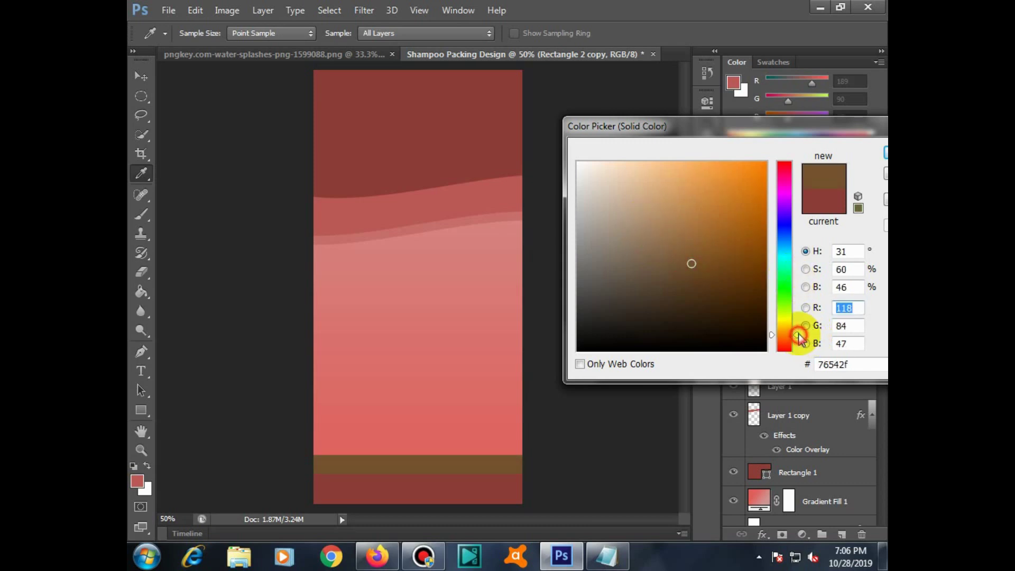
{"action": "left_click_drag", "start_coordinate": [798, 335], "coordinate": [797, 313]}
{"action": "left_click", "coordinate": [636, 200]}
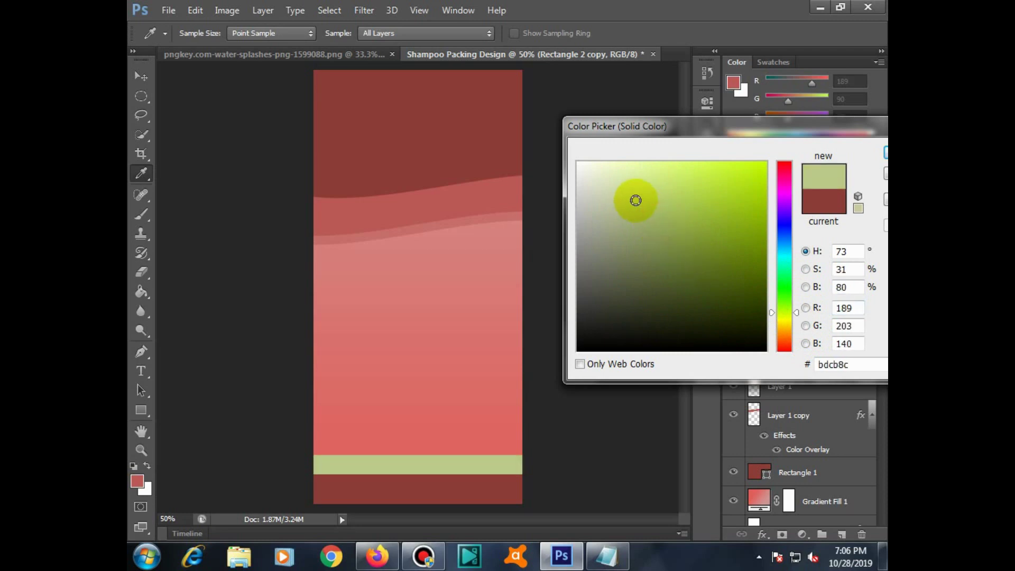
{"action": "left_click", "coordinate": [634, 242]}
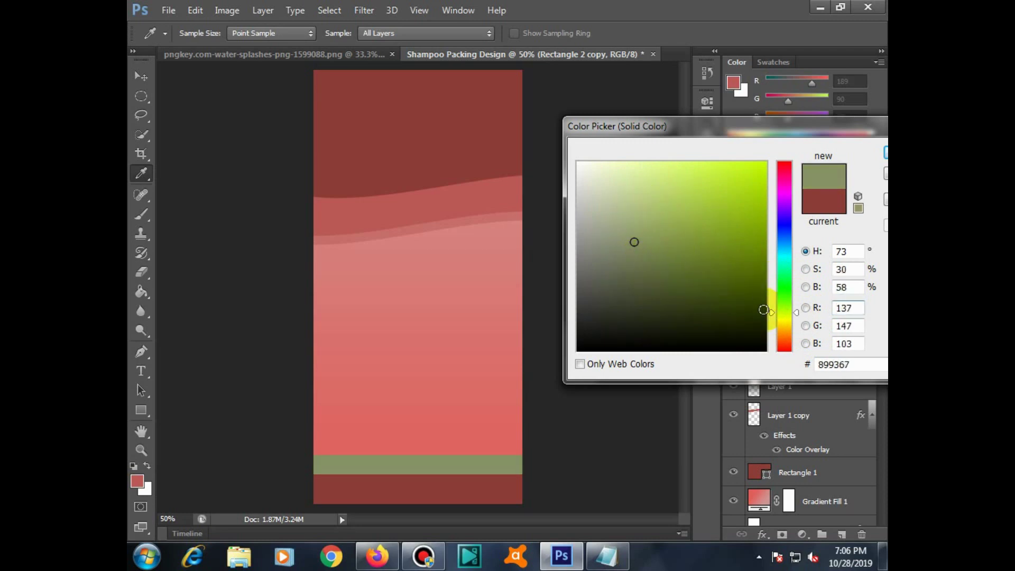
{"action": "left_click_drag", "start_coordinate": [792, 312], "coordinate": [792, 260]}
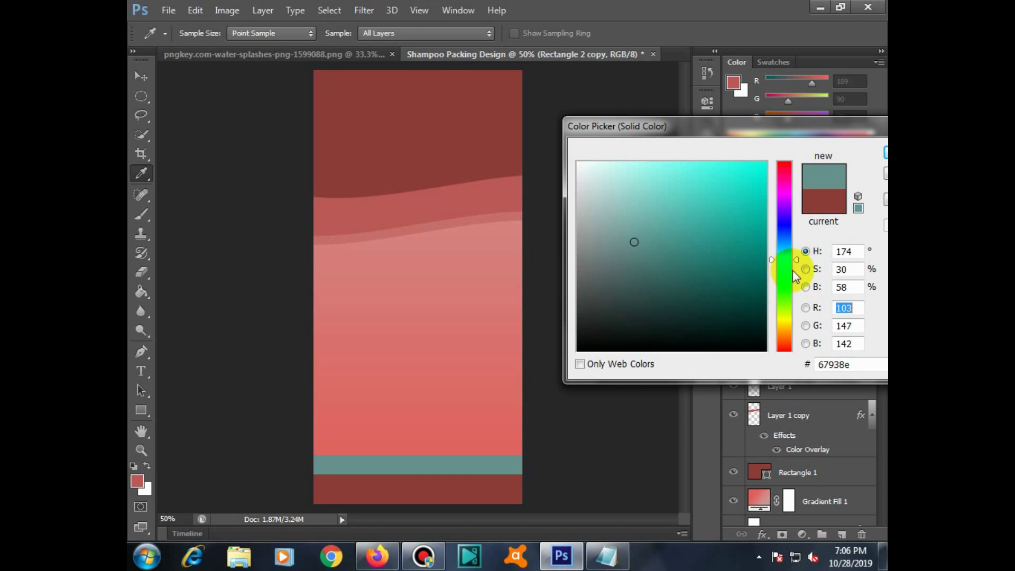
{"action": "left_click_drag", "start_coordinate": [799, 266], "coordinate": [806, 338]}
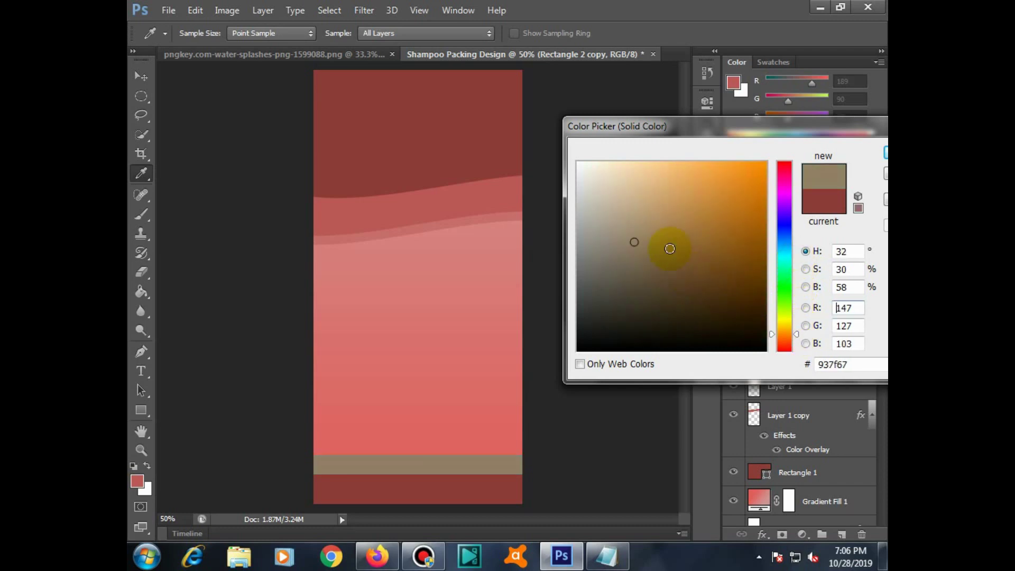
{"action": "left_click", "coordinate": [656, 221]}
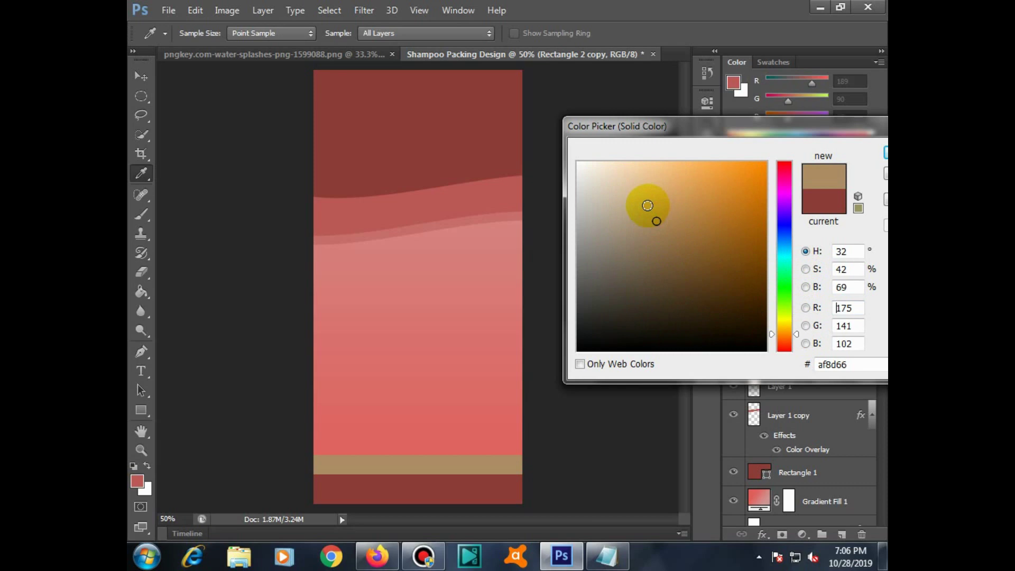
{"action": "key", "text": "Return"}
{"action": "key", "text": "v"}
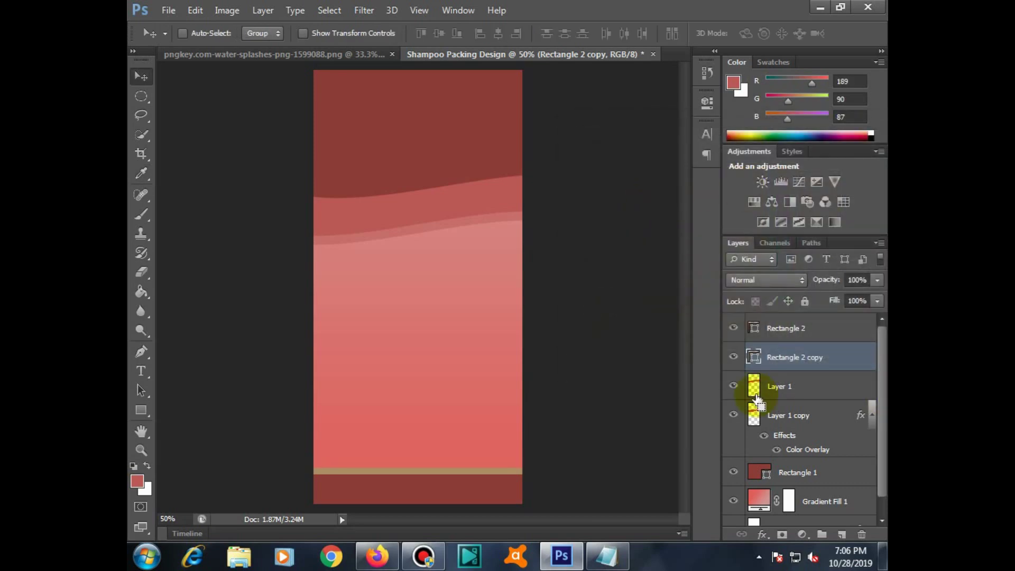
Group Rectangle 2 through Gradient Fill 1 into a group named '1'.
{"action": "left_click", "coordinate": [789, 330]}
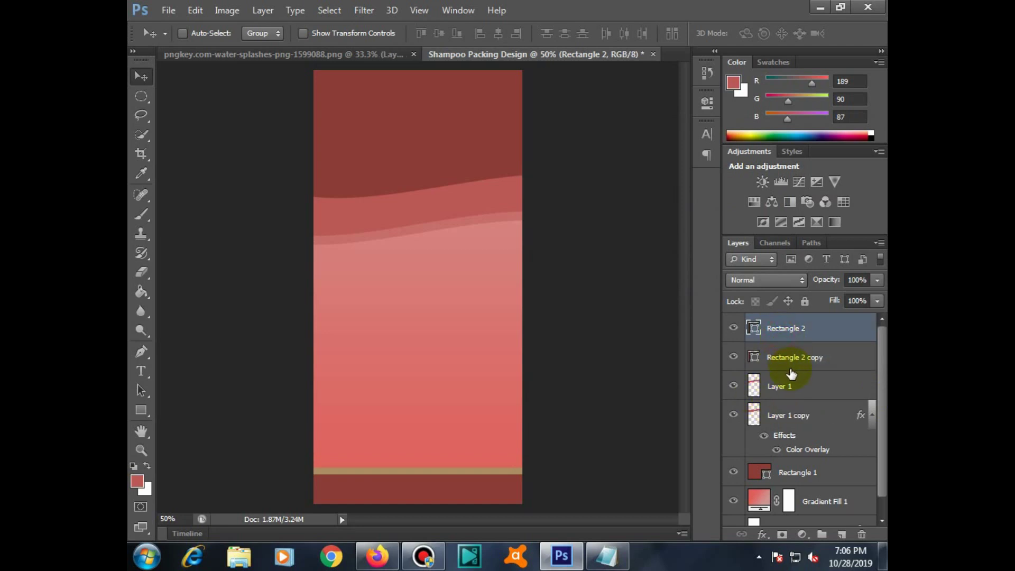
{"action": "left_click", "coordinate": [791, 359]}
{"action": "left_click", "coordinate": [795, 329]}
{"action": "left_click", "coordinate": [801, 388], "text": "shift"}
{"action": "left_click", "coordinate": [804, 434], "text": "shift"}
{"action": "left_click", "coordinate": [808, 479], "text": "shift"}
{"action": "left_click", "coordinate": [839, 499], "text": "shift"}
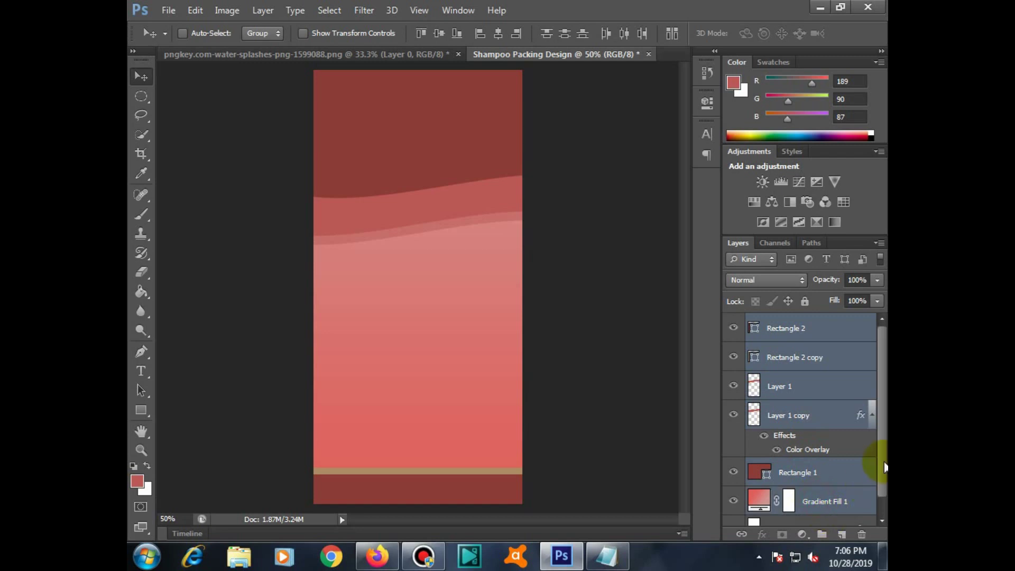
{"action": "left_click_drag", "start_coordinate": [878, 457], "coordinate": [883, 499]}
{"action": "key", "text": "ctrl+g"}
{"action": "double_click", "coordinate": [793, 321]}
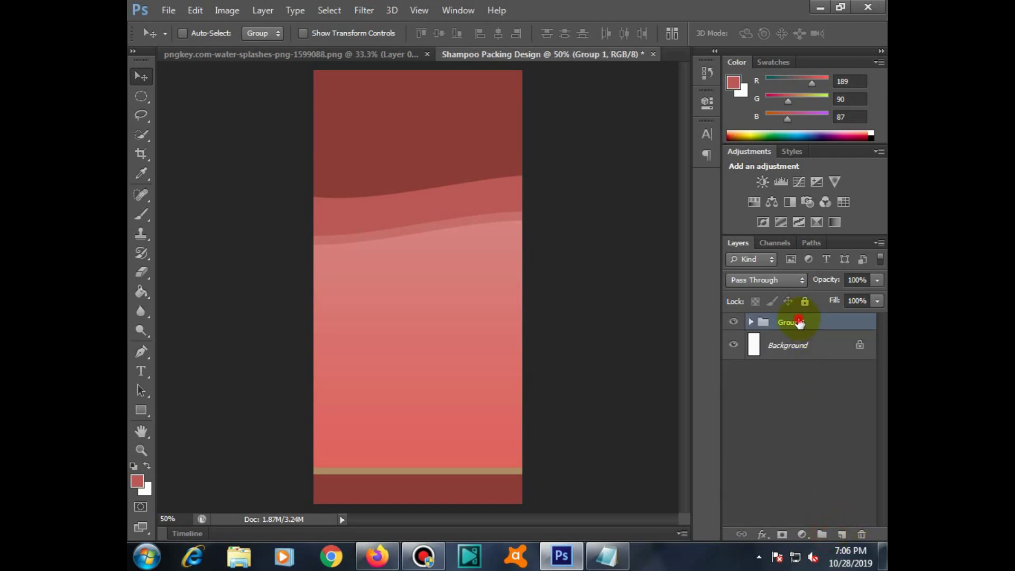
{"action": "type", "text": "1"}
{"action": "key", "text": "Return"}
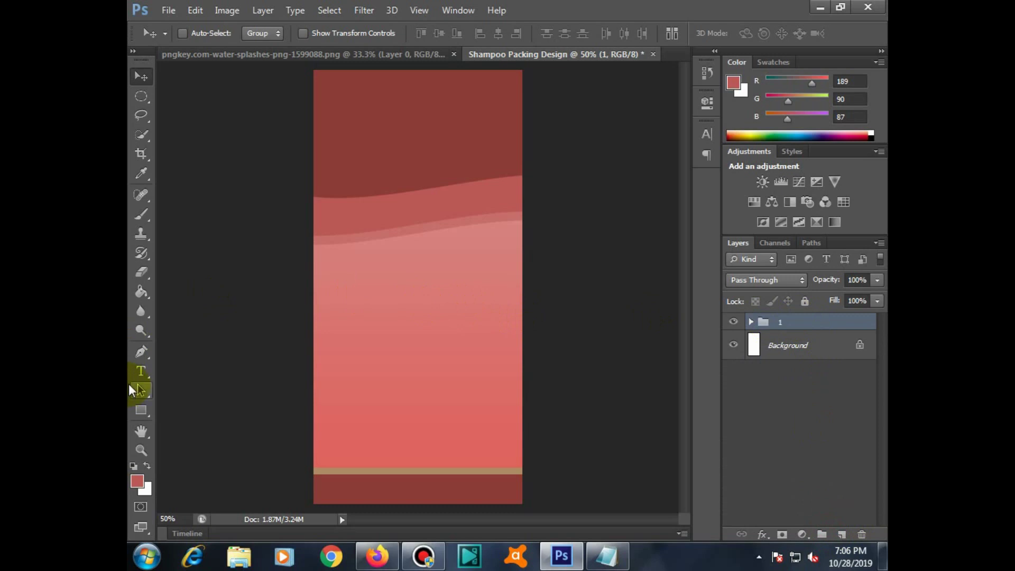
Draw a wide Rectangle 3 bar across the lower packaging above the bottom strip.
{"action": "left_click", "coordinate": [140, 411]}
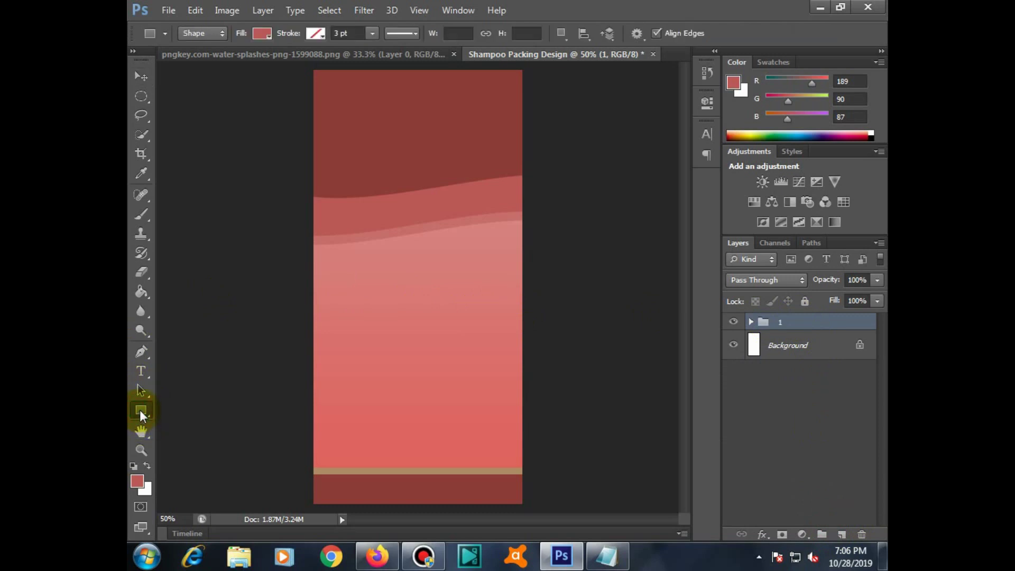
{"action": "left_click_drag", "start_coordinate": [308, 436], "coordinate": [548, 468]}
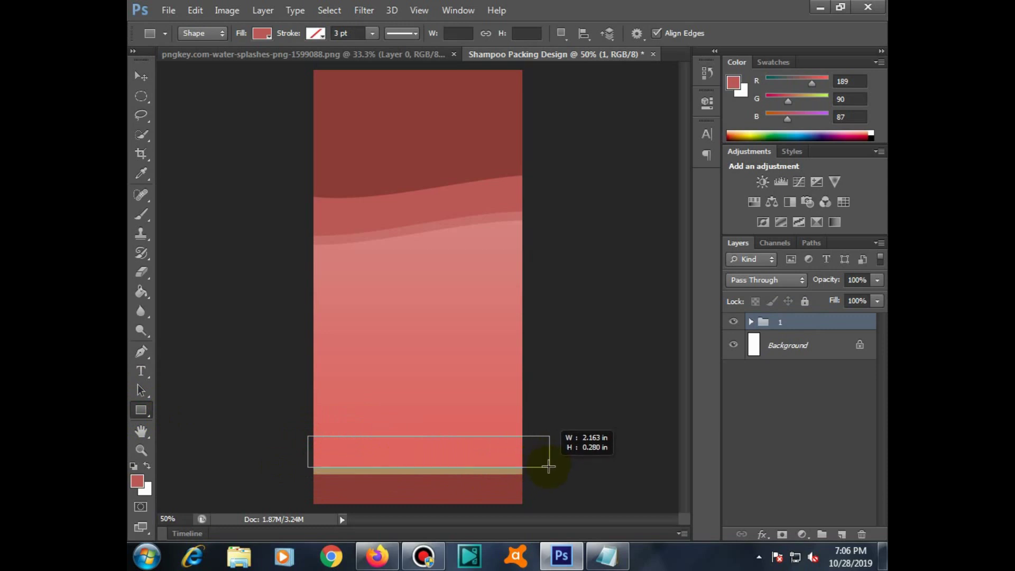
{"action": "left_click_drag", "start_coordinate": [548, 468], "coordinate": [552, 466]}
{"action": "left_click", "coordinate": [754, 328]}
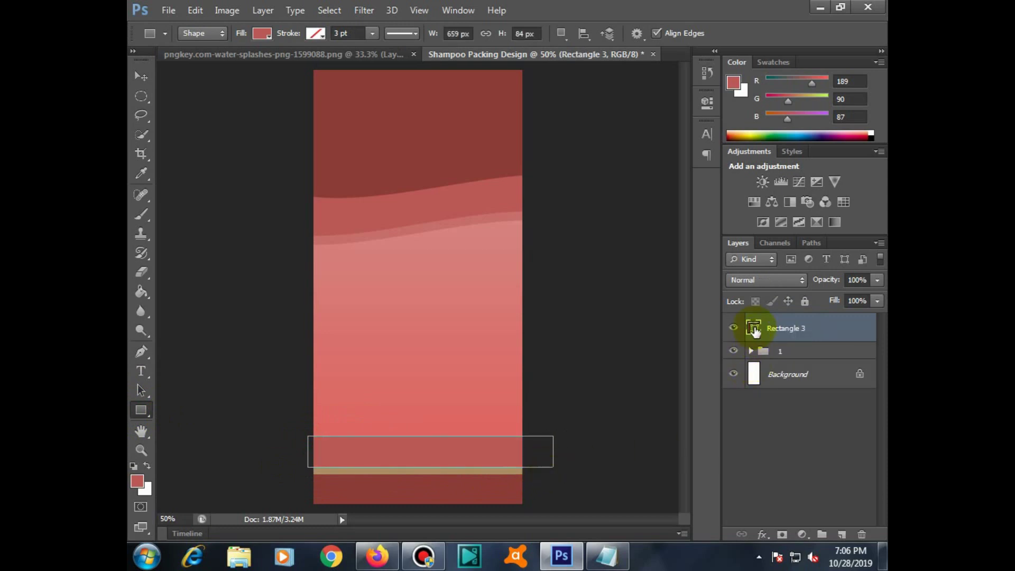
Give Rectangle 3 a light yellow-green fill.
{"action": "double_click", "coordinate": [754, 329]}
{"action": "left_click", "coordinate": [694, 270]}
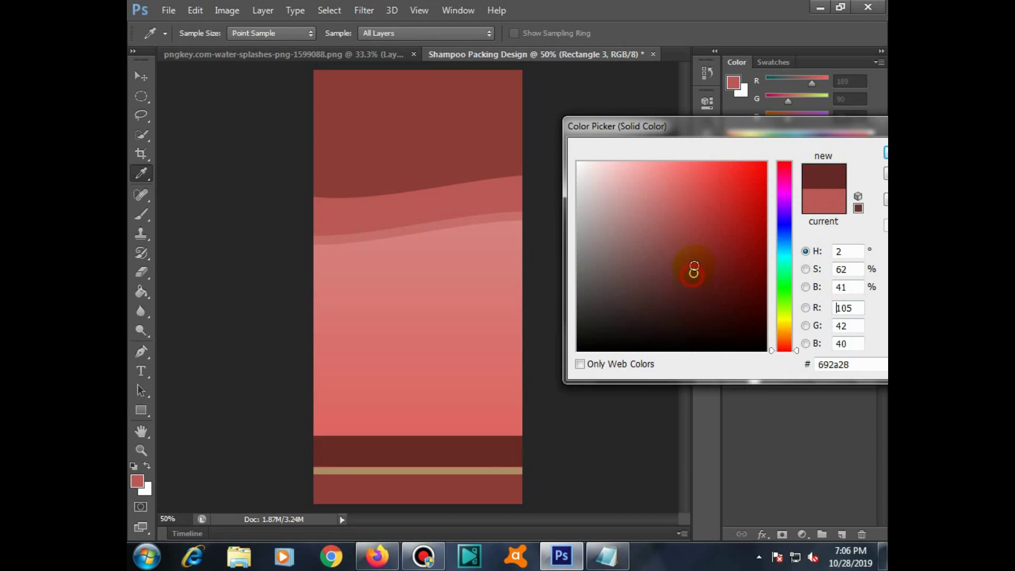
{"action": "left_click_drag", "start_coordinate": [698, 245], "coordinate": [698, 234]}
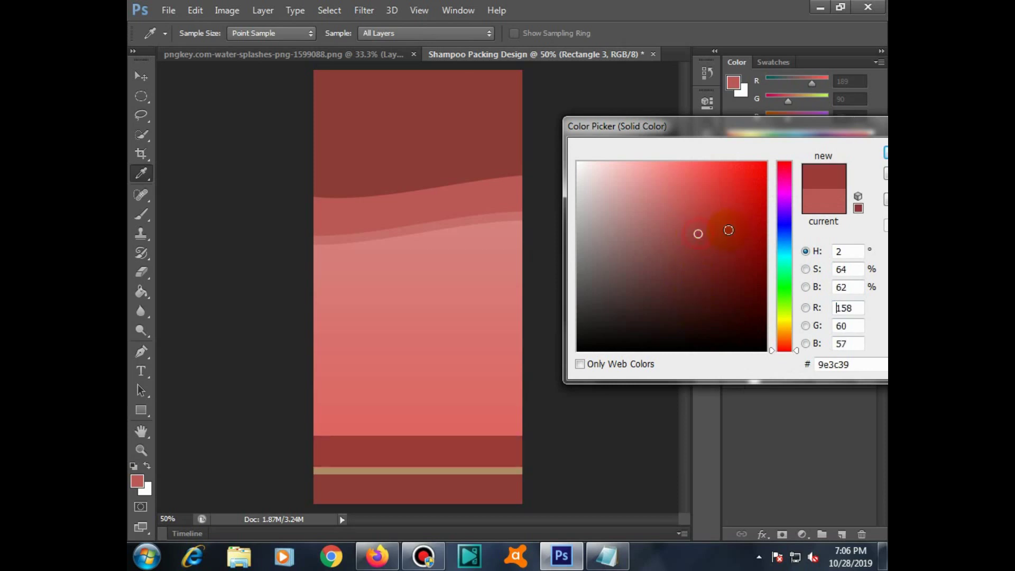
{"action": "mouse_move", "coordinate": [782, 241]}
{"action": "left_mouse_down"}
{"action": "mouse_move", "coordinate": [782, 250]}
{"action": "mouse_move", "coordinate": [791, 182]}
{"action": "mouse_move", "coordinate": [756, 194]}
{"action": "left_mouse_up"}
{"action": "left_click", "coordinate": [738, 220]}
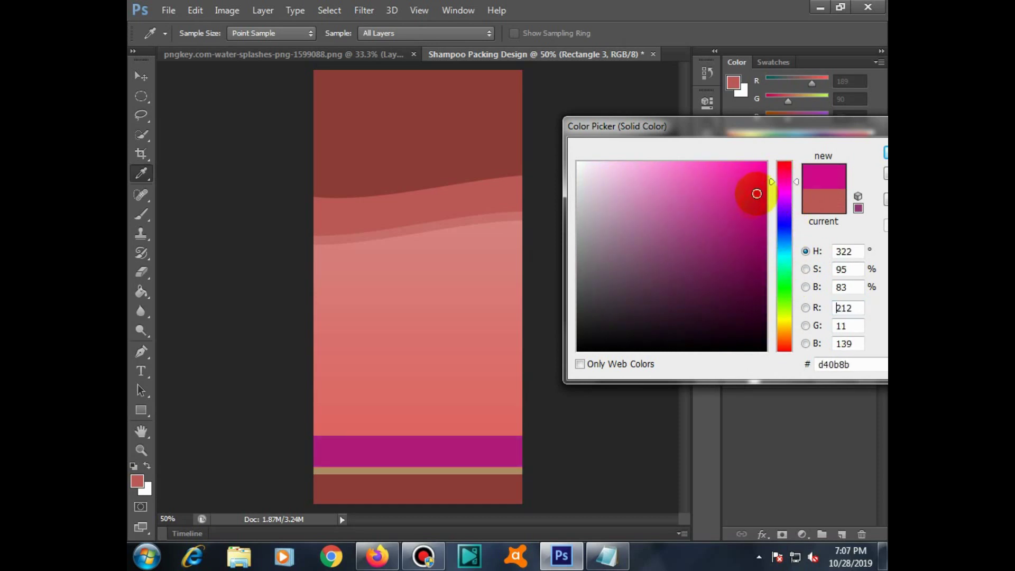
{"action": "left_click_drag", "start_coordinate": [784, 254], "coordinate": [785, 287]}
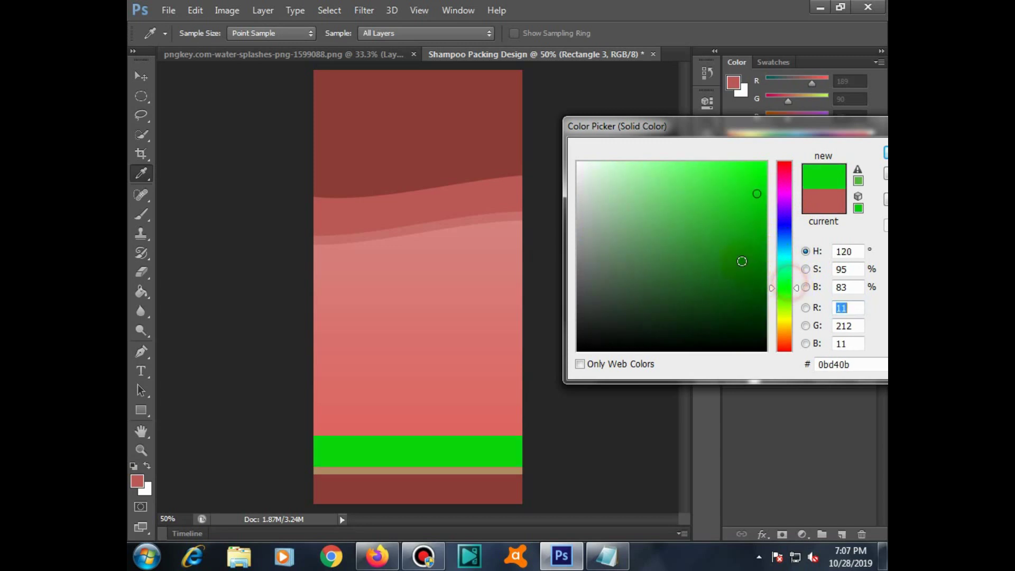
{"action": "left_click_drag", "start_coordinate": [739, 261], "coordinate": [688, 198]}
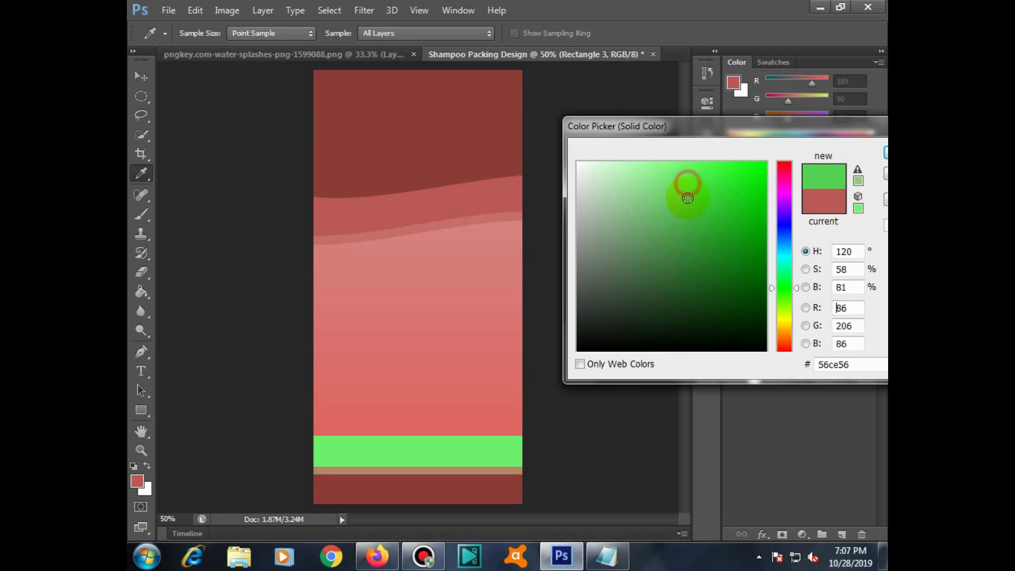
{"action": "left_click_drag", "start_coordinate": [798, 290], "coordinate": [800, 309]}
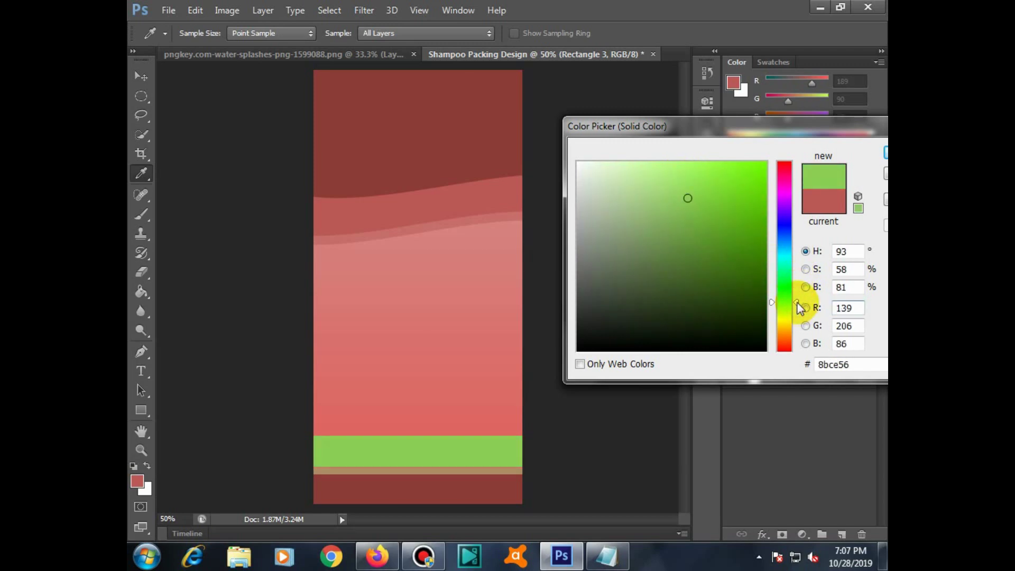
{"action": "key", "text": "Return"}
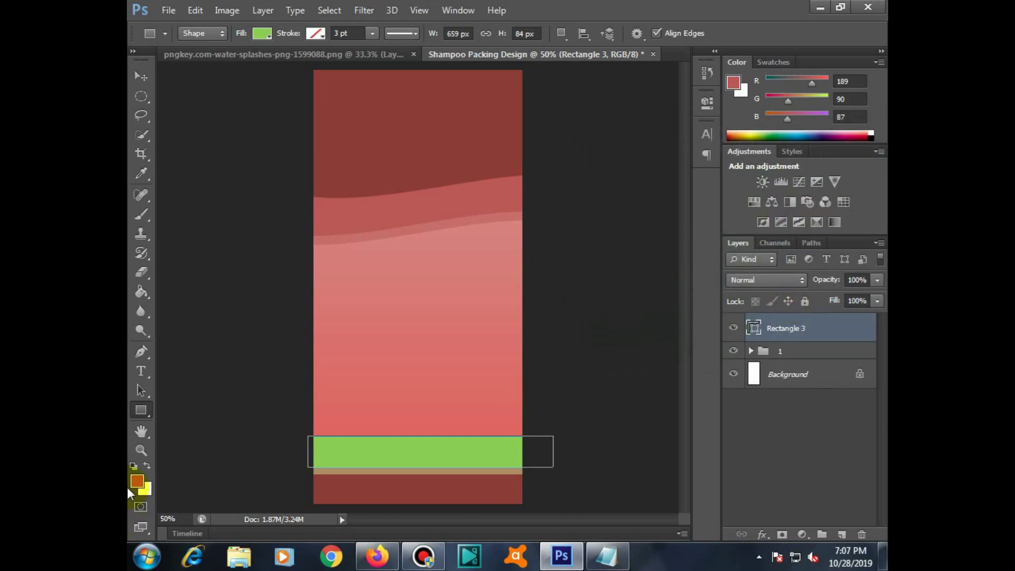
Move Rectangle 3 into group 1, nudge it down, and collapse the group.
{"action": "key", "text": "v"}
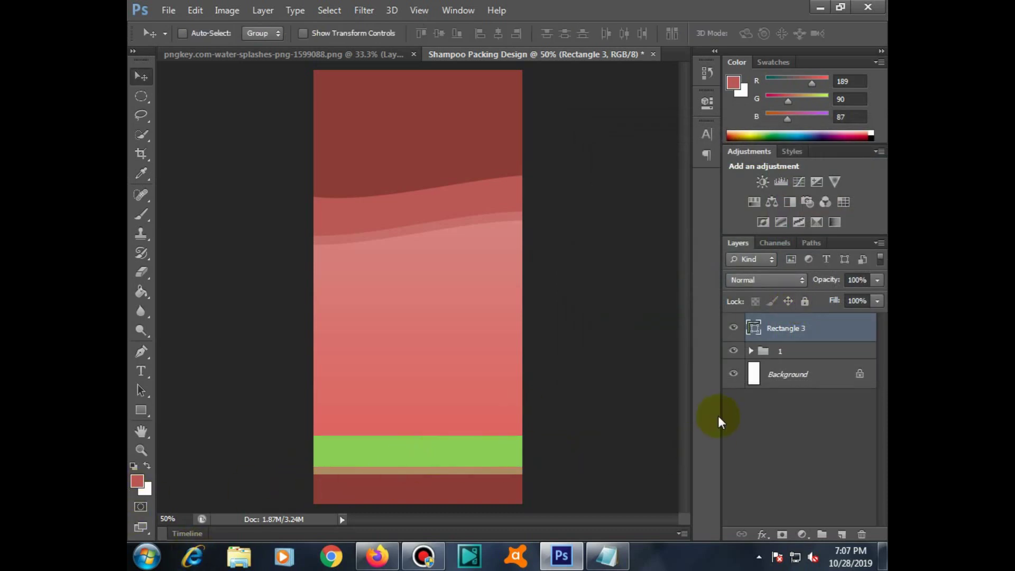
{"action": "key", "text": "Delete"}
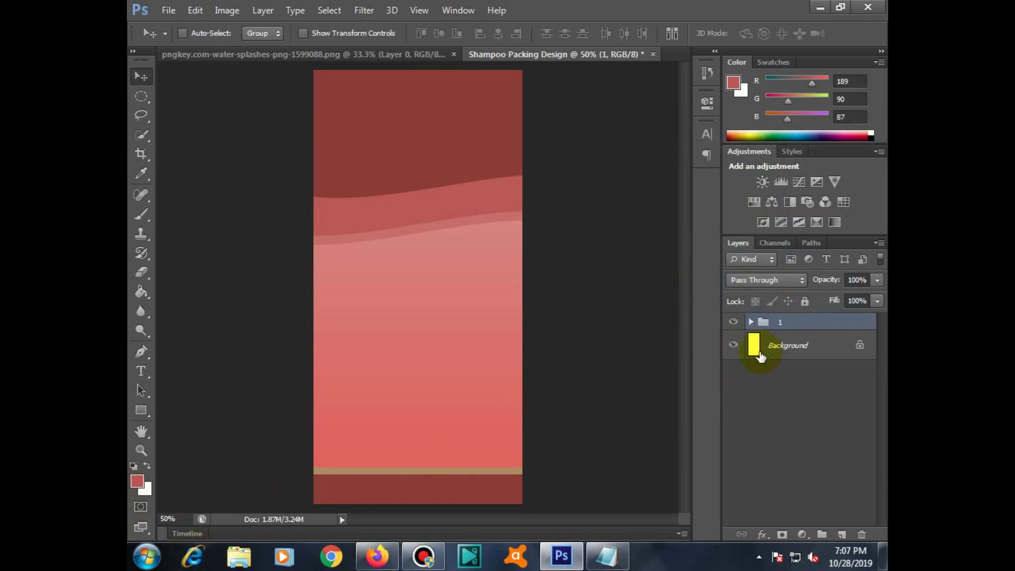
{"action": "left_click", "coordinate": [750, 322]}
{"action": "left_click_drag", "start_coordinate": [880, 409], "coordinate": [881, 459]}
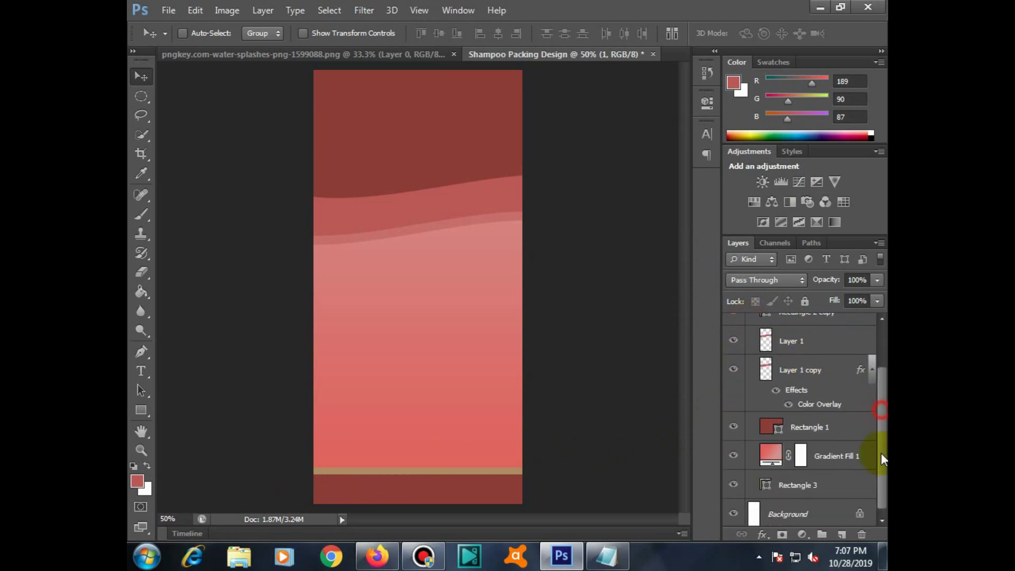
{"action": "left_click_drag", "start_coordinate": [825, 483], "coordinate": [812, 324]}
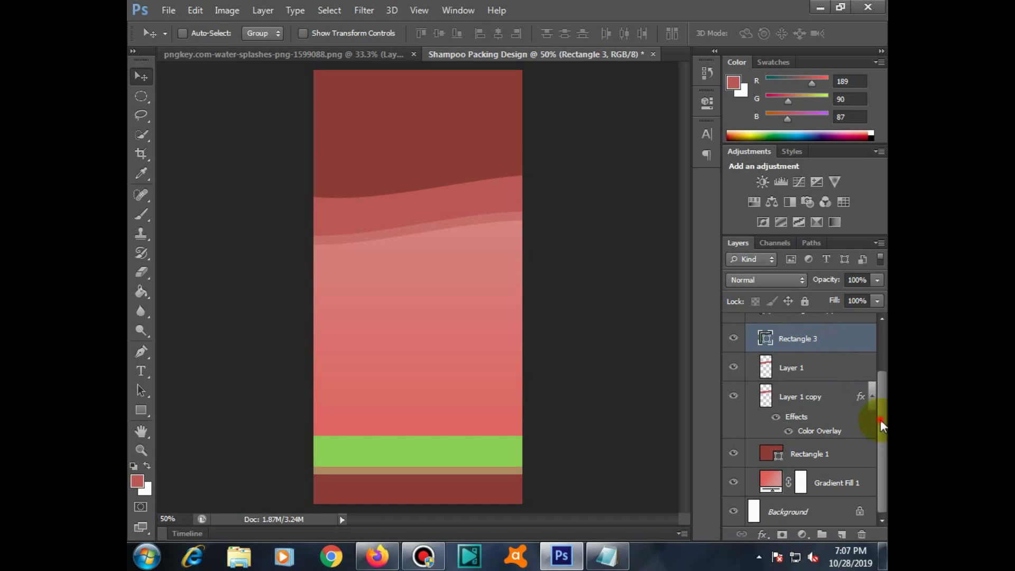
{"action": "left_click_drag", "start_coordinate": [880, 420], "coordinate": [860, 382]}
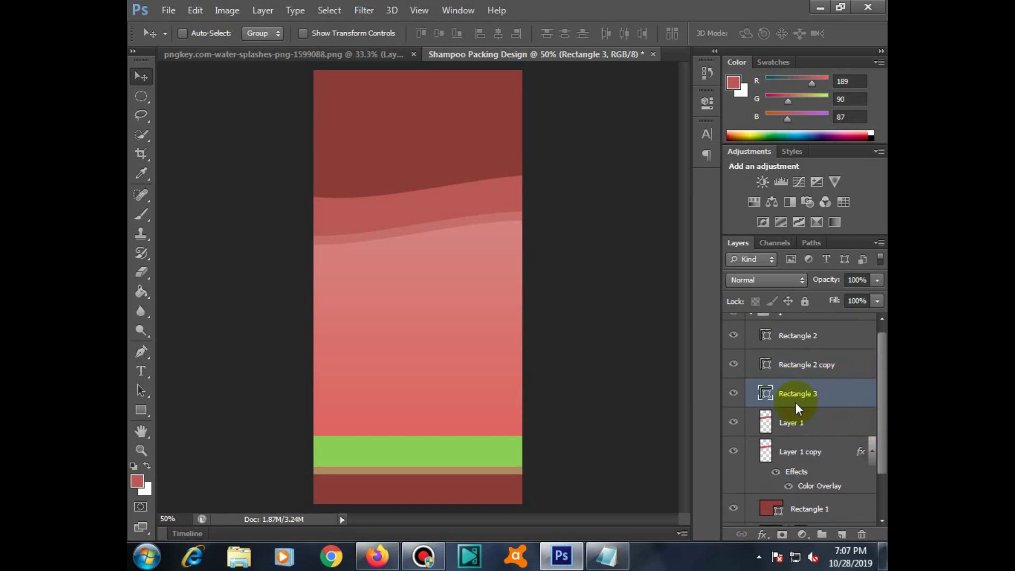
{"action": "key", "text": "Down"}
{"action": "key", "text": "Down"}
{"action": "key", "text": "Down"}
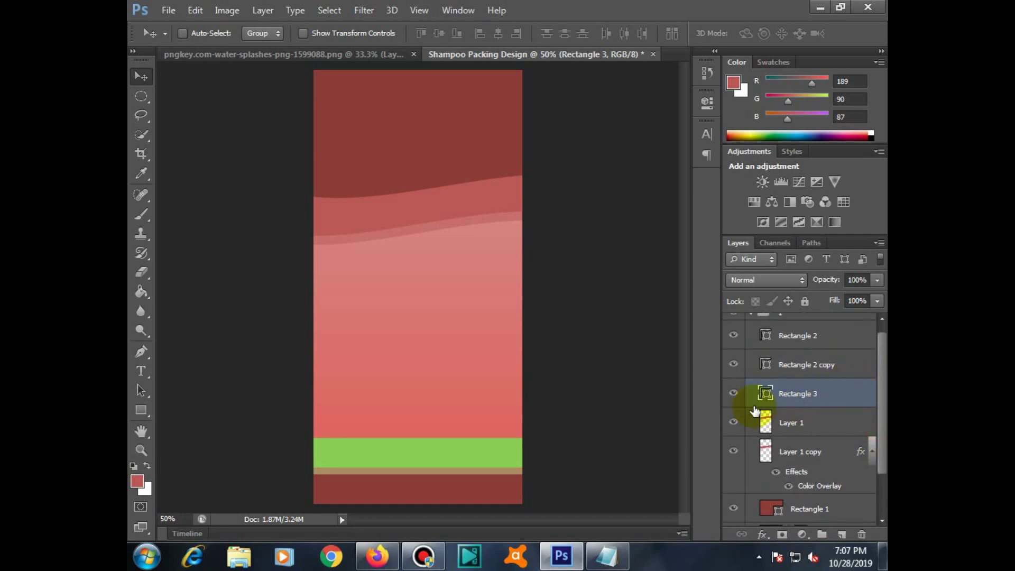
{"action": "scroll", "coordinate": [838, 340], "scroll_direction": "up", "scroll_amount": 1}
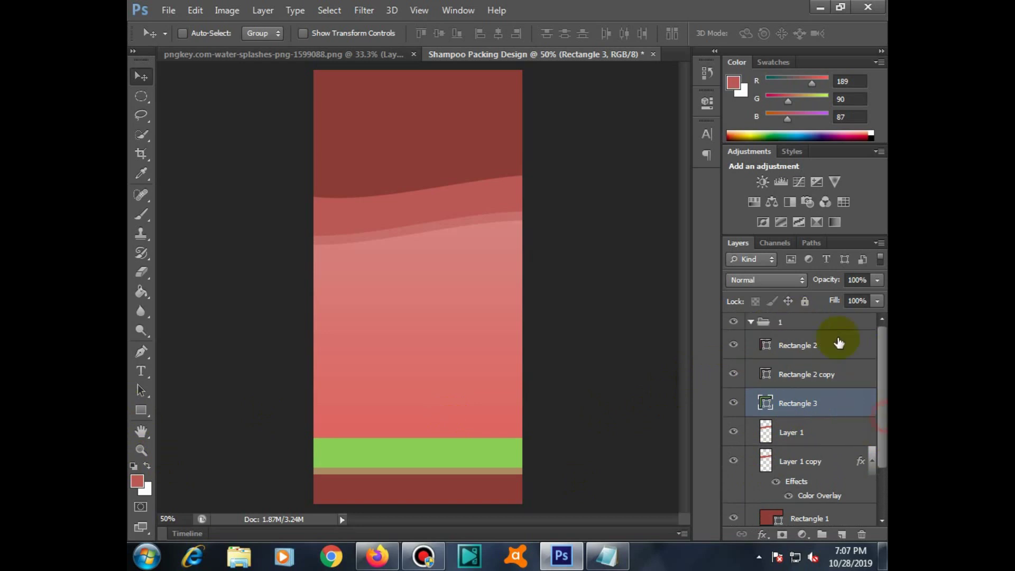
{"action": "left_click", "coordinate": [750, 323]}
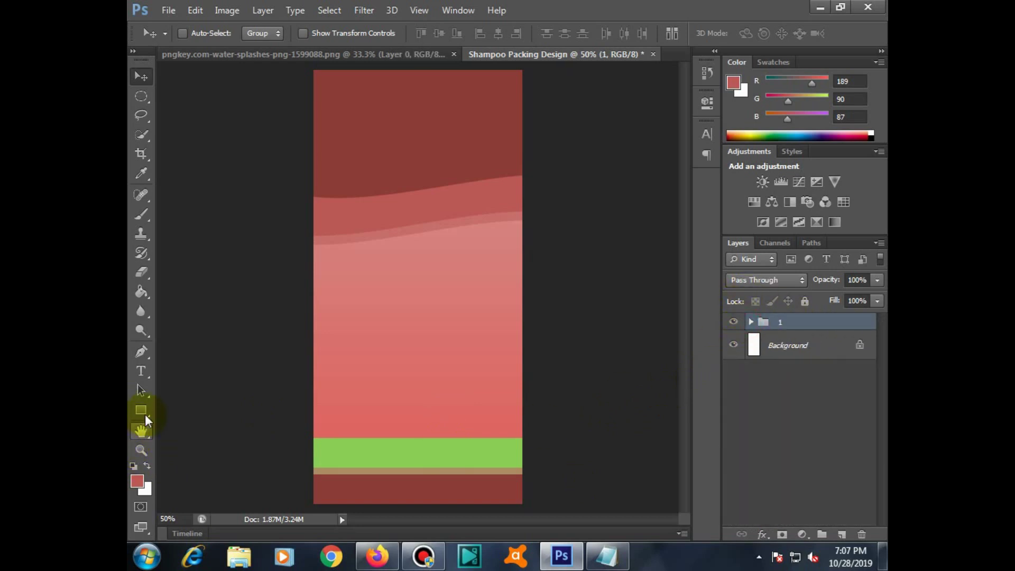
Add '150ml' text and reduce it from 28 pt to 16 pt.
{"action": "left_click", "coordinate": [141, 376]}
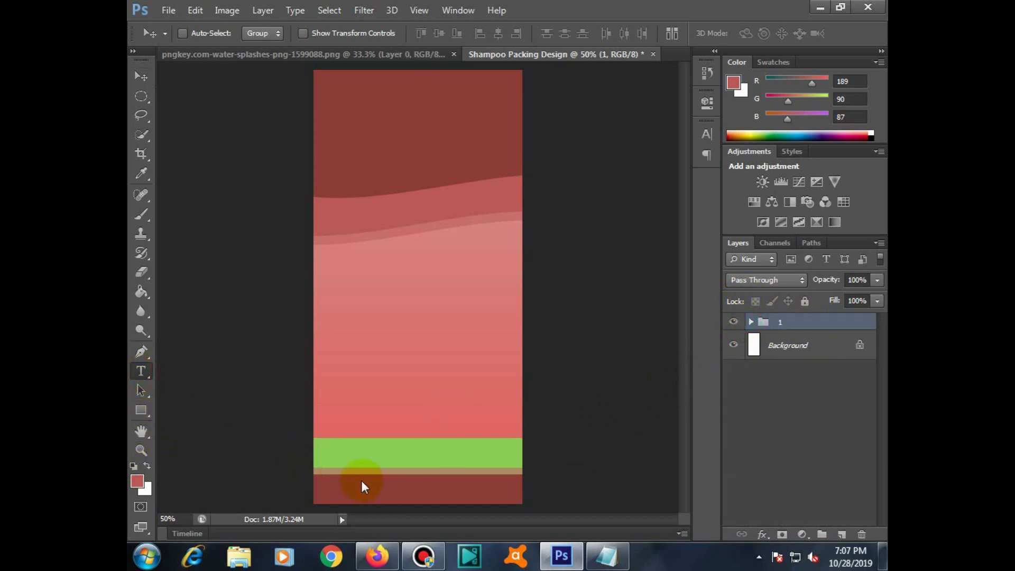
{"action": "left_click", "coordinate": [399, 464]}
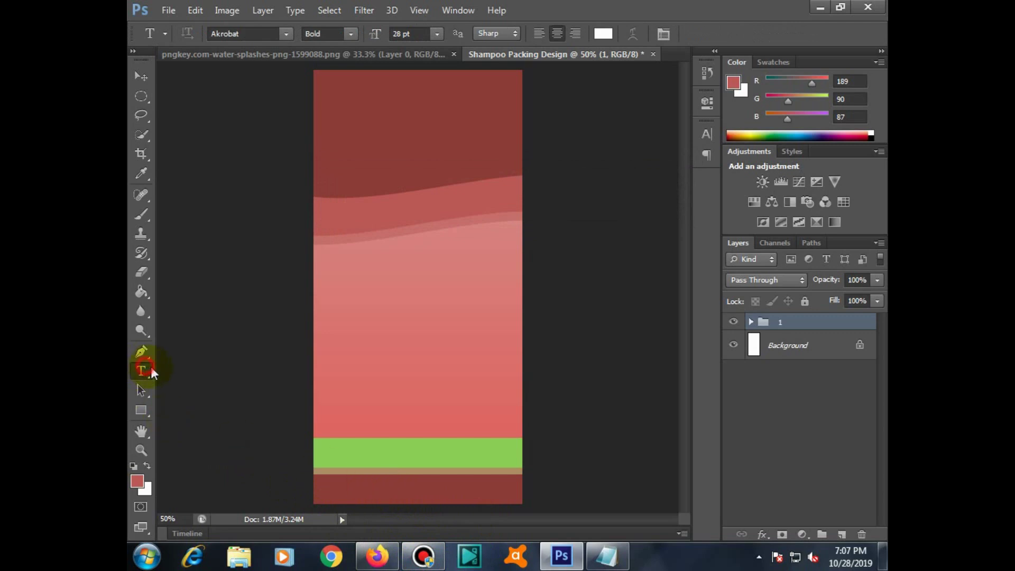
{"action": "left_click", "coordinate": [381, 480]}
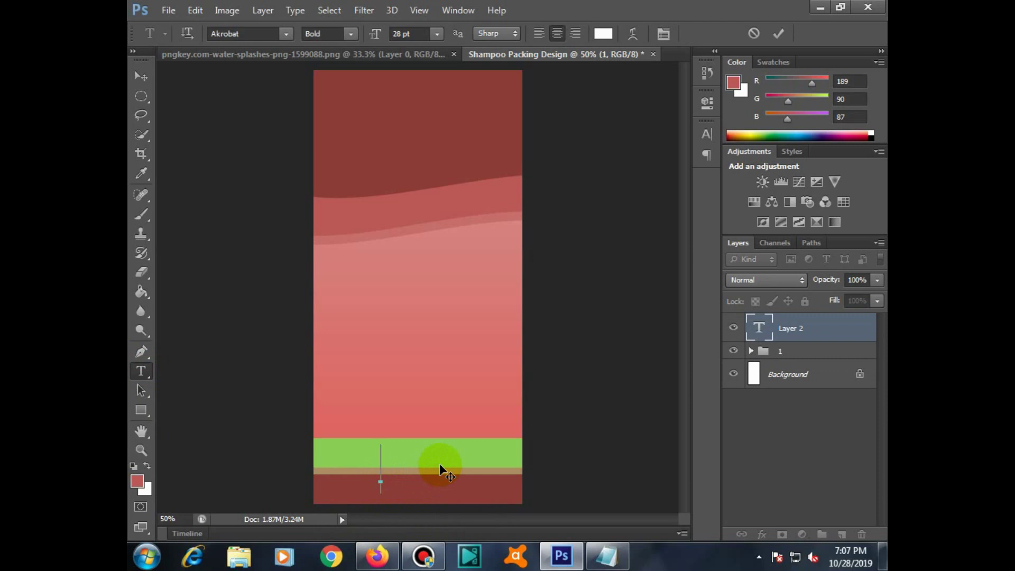
{"action": "type", "text": "450"}
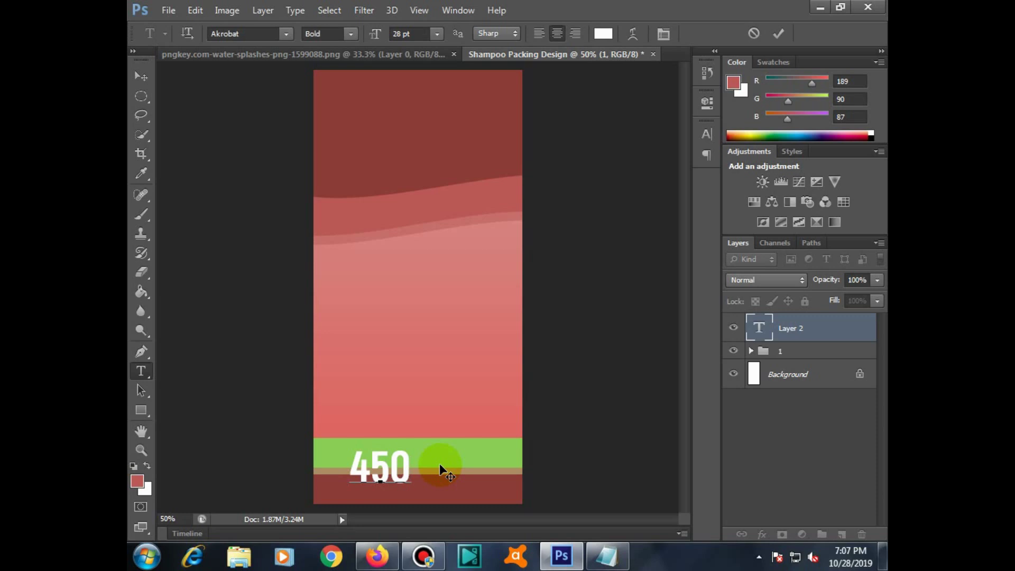
{"action": "key", "text": "BackSpace"}
{"action": "key", "text": "BackSpace"}
{"action": "key", "text": "BackSpace"}
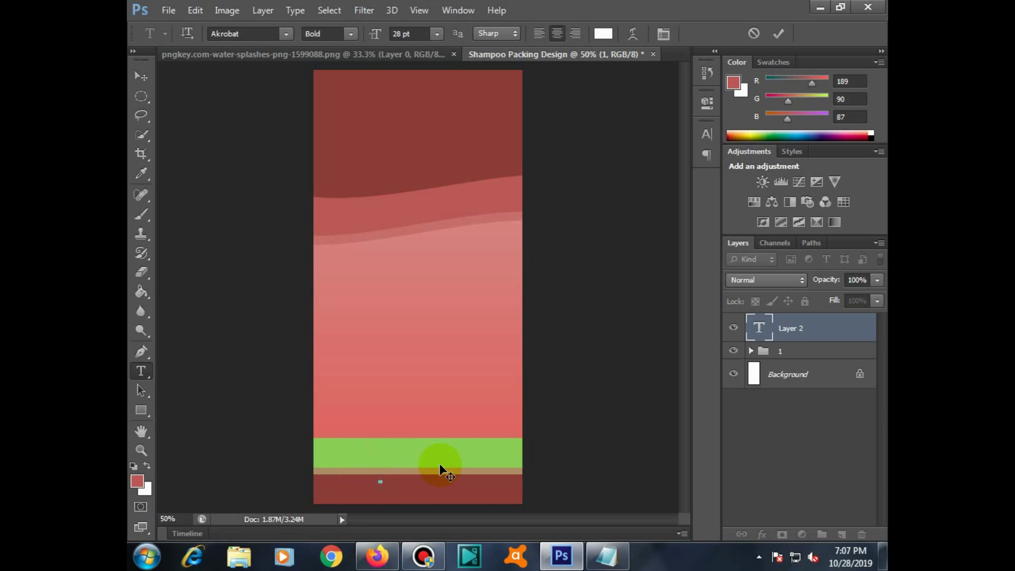
{"action": "type", "text": "150"}
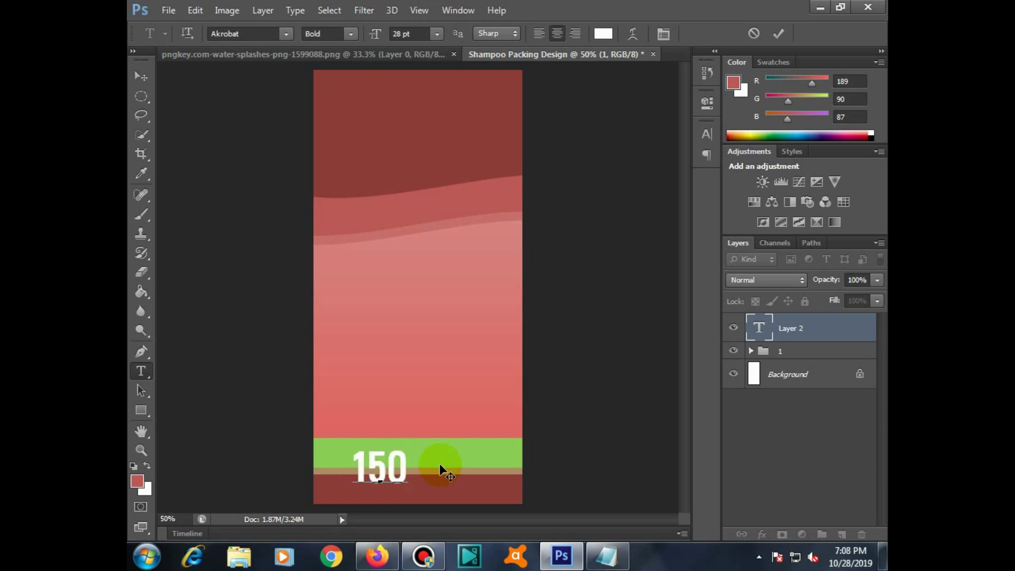
{"action": "type", "text": "ml"}
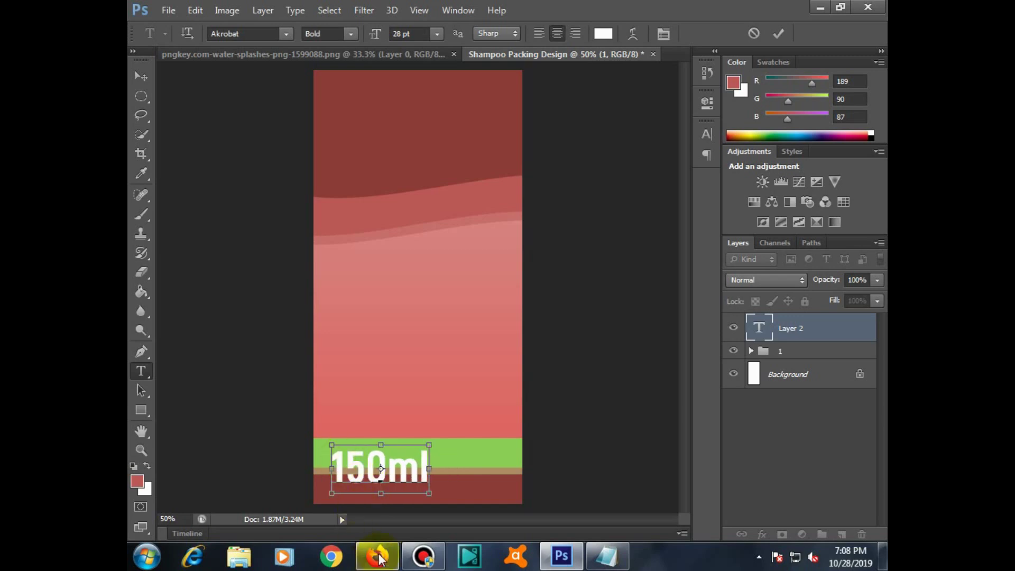
{"action": "key", "text": "ctrl+a"}
{"action": "left_click_drag", "start_coordinate": [377, 41], "coordinate": [369, 46]}
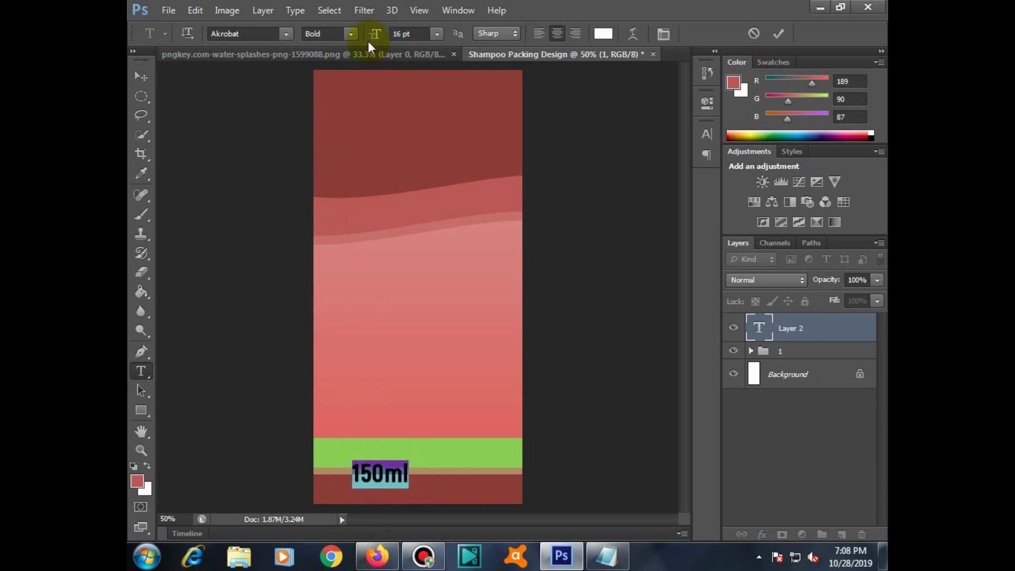
{"action": "left_click", "coordinate": [454, 238]}
Position '150ml' inside the bottom dark red strip and remove a stray character.
{"action": "left_click_drag", "start_coordinate": [404, 470], "coordinate": [438, 495]}
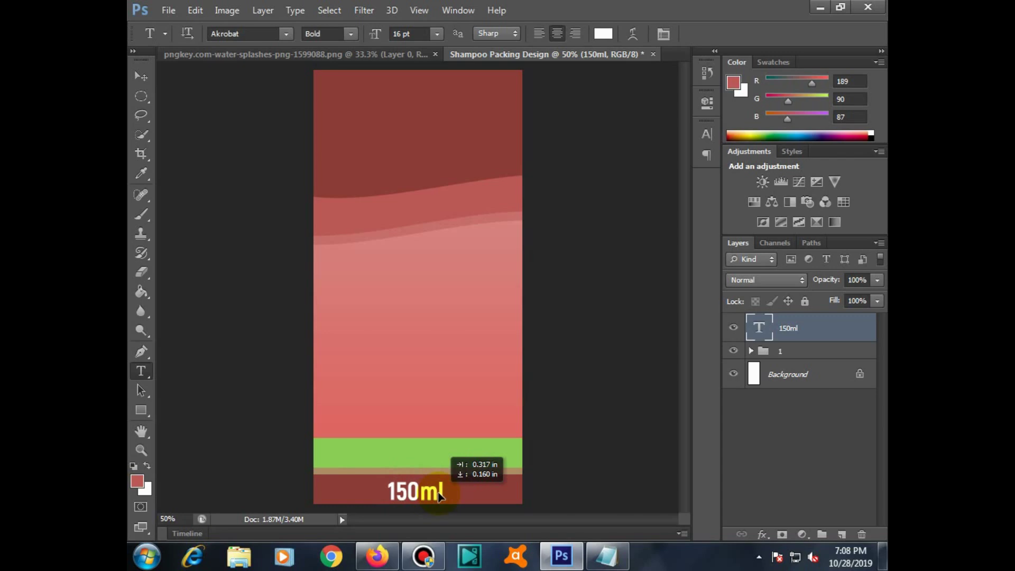
{"action": "left_click_drag", "start_coordinate": [438, 494], "coordinate": [439, 490]}
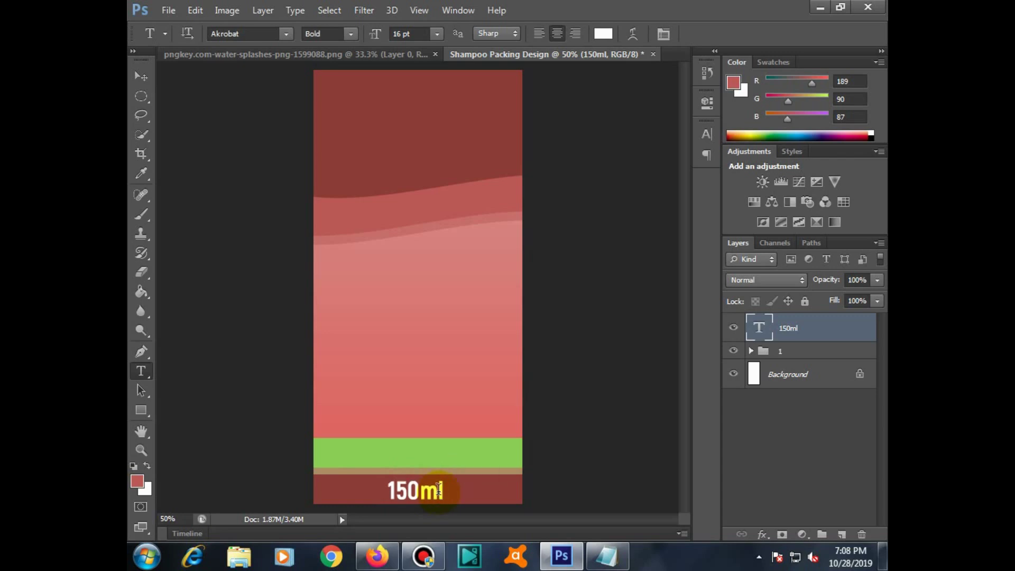
{"action": "left_click", "coordinate": [444, 485]}
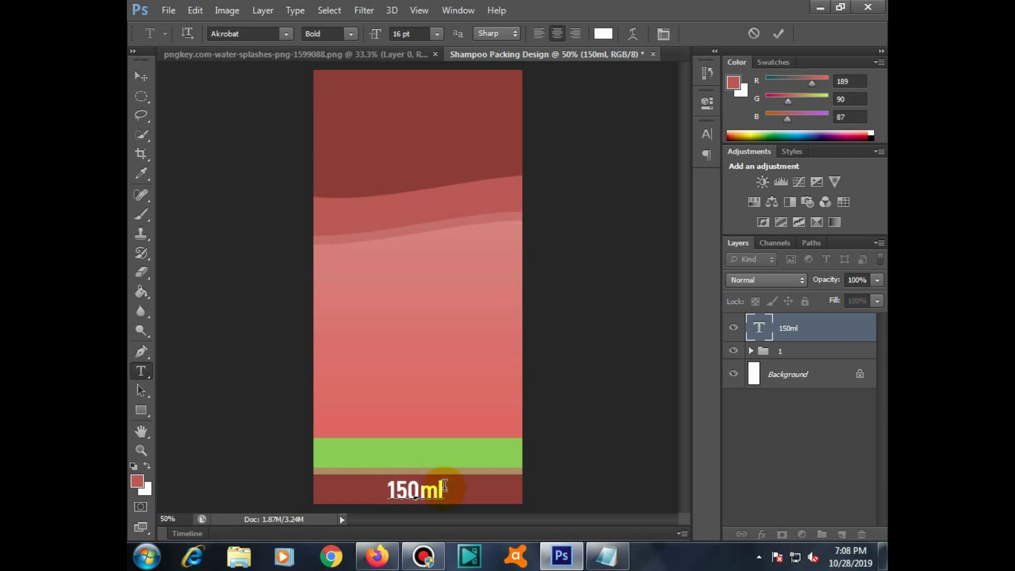
{"action": "type", "text": "e"}
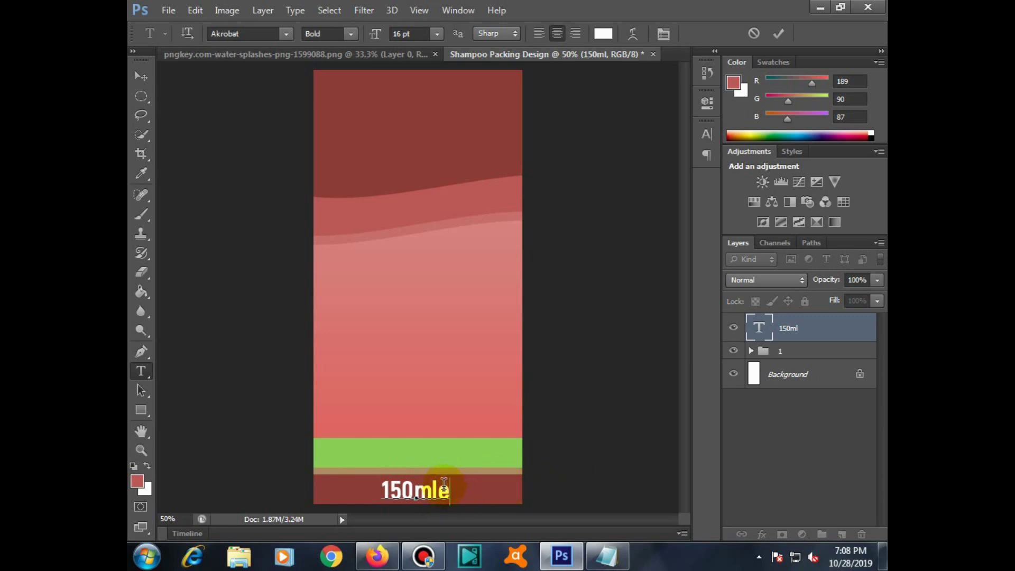
{"action": "key", "text": "BackSpace"}
{"action": "key", "text": "ctrl+Return"}
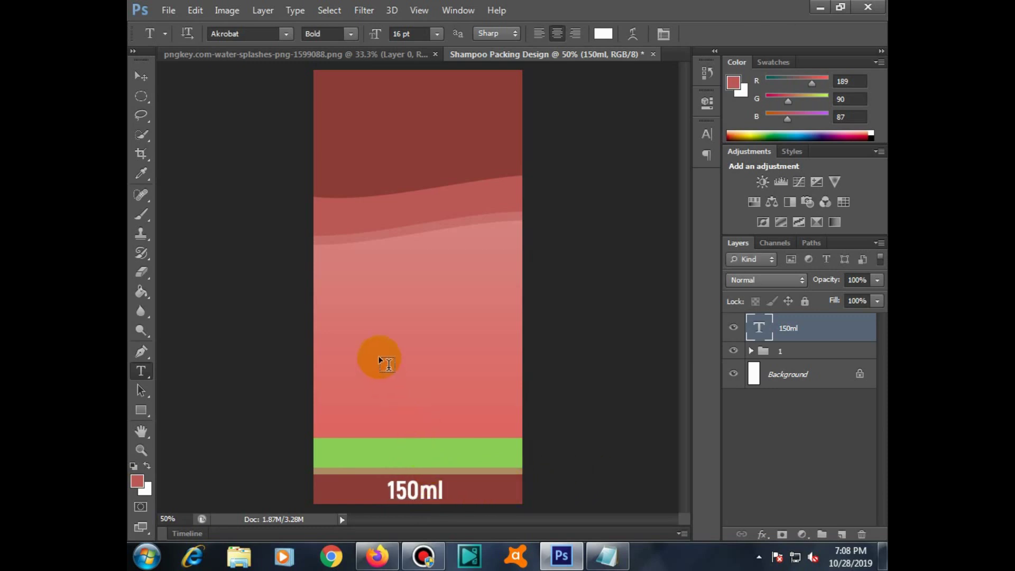
Create a separate 'e' text layer, stretch it, and place it beside '150ml'.
{"action": "left_click", "coordinate": [379, 356]}
{"action": "type", "text": "S"}
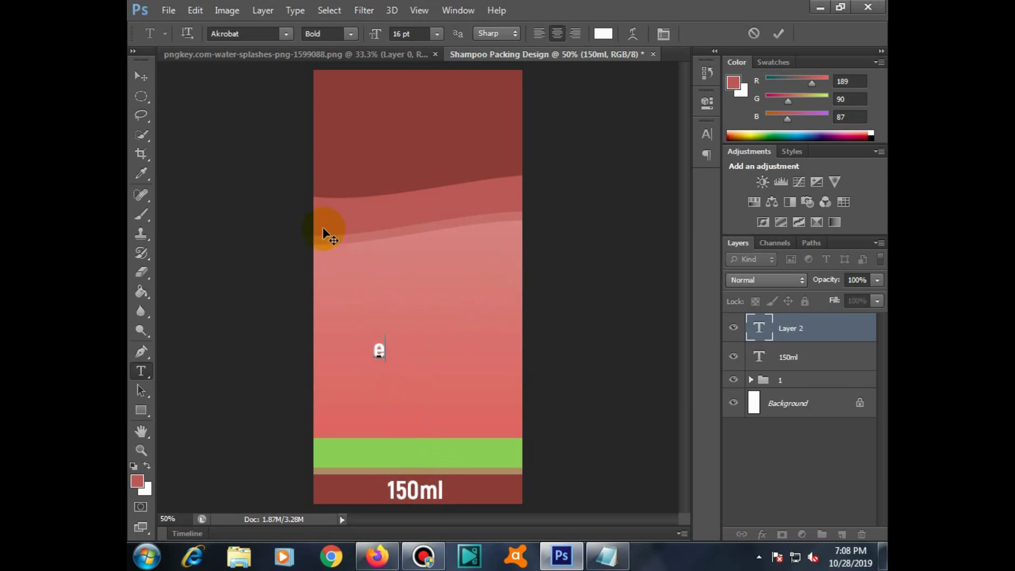
{"action": "key", "text": "ctrl+Return"}
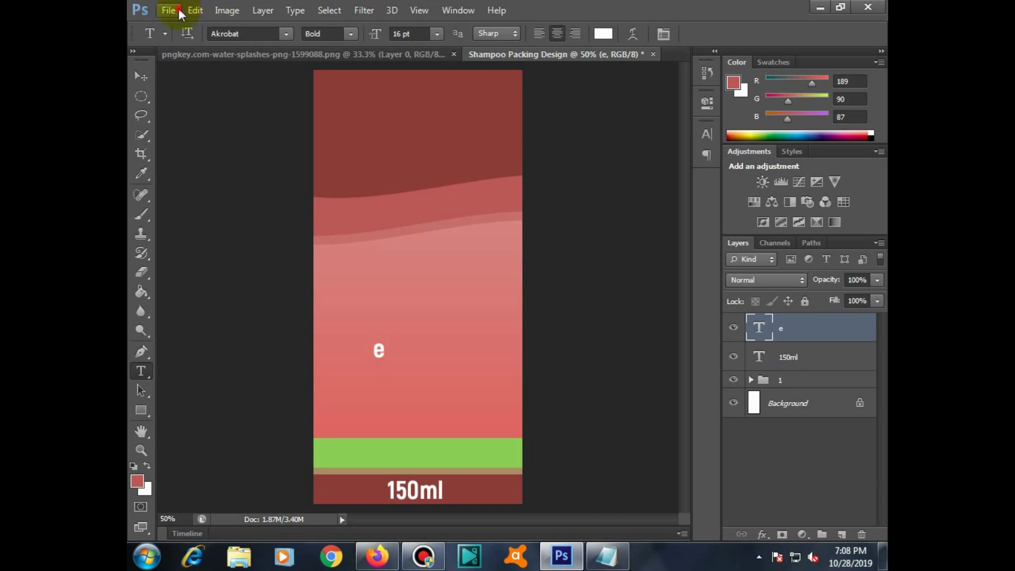
{"action": "left_click", "coordinate": [195, 10]}
{"action": "left_click", "coordinate": [264, 279]}
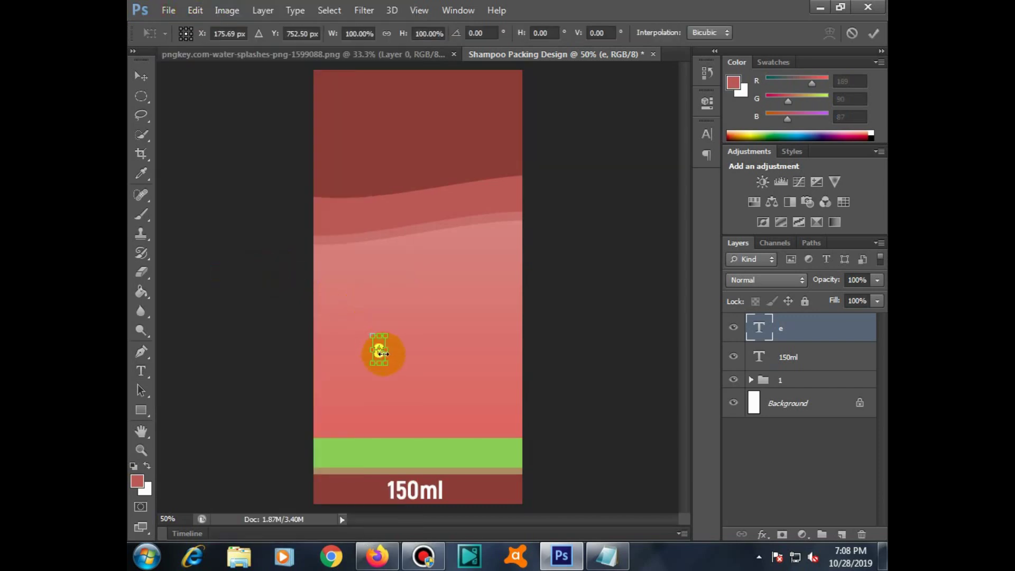
{"action": "mouse_move", "coordinate": [386, 349]}
{"action": "left_mouse_down"}
{"action": "mouse_move", "coordinate": [398, 355]}
{"action": "mouse_move", "coordinate": [384, 370]}
{"action": "left_mouse_up"}
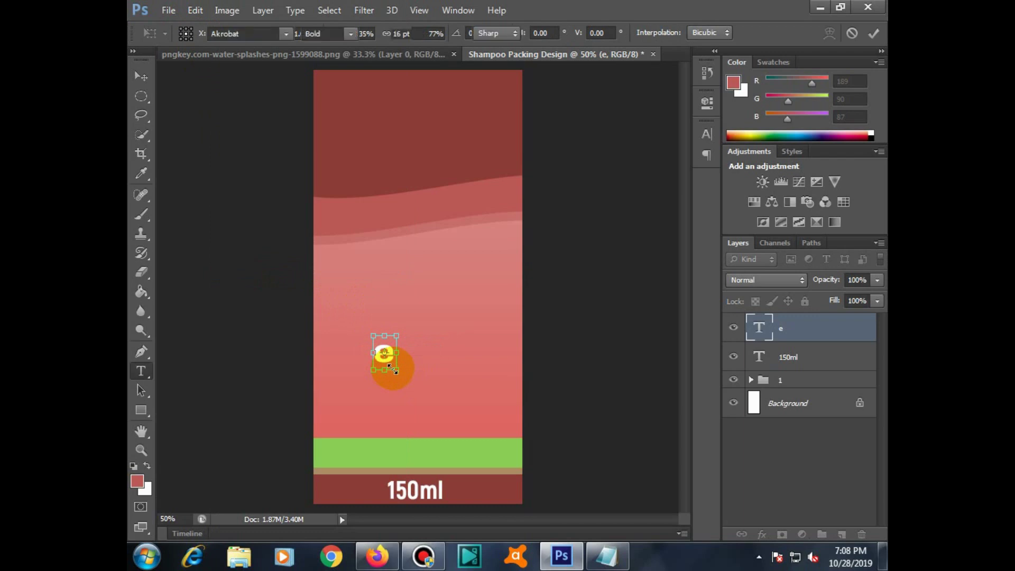
{"action": "key", "text": "Return"}
{"action": "left_click_drag", "start_coordinate": [389, 359], "coordinate": [458, 494]}
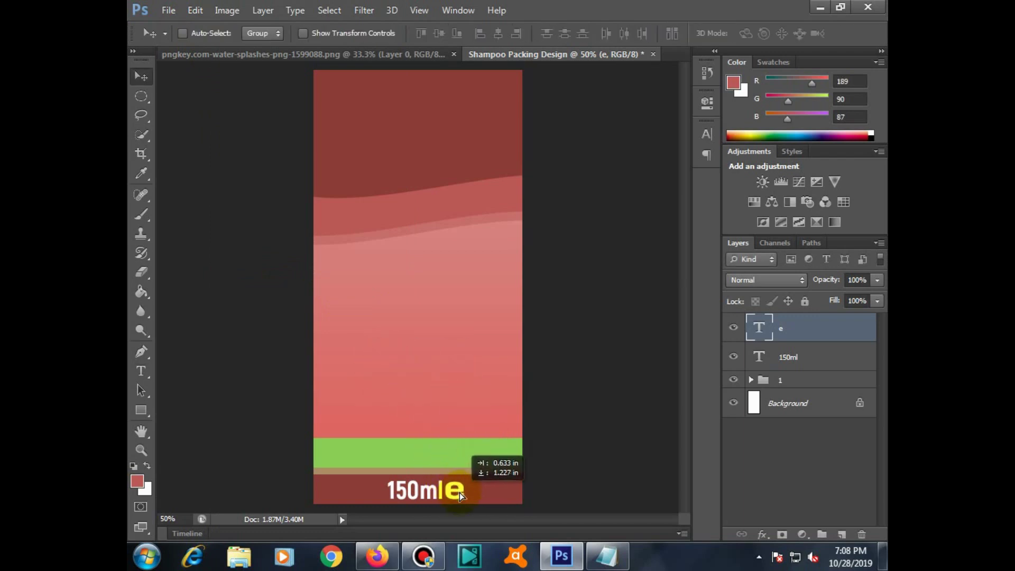
{"action": "left_click_drag", "start_coordinate": [458, 493], "coordinate": [458, 493]}
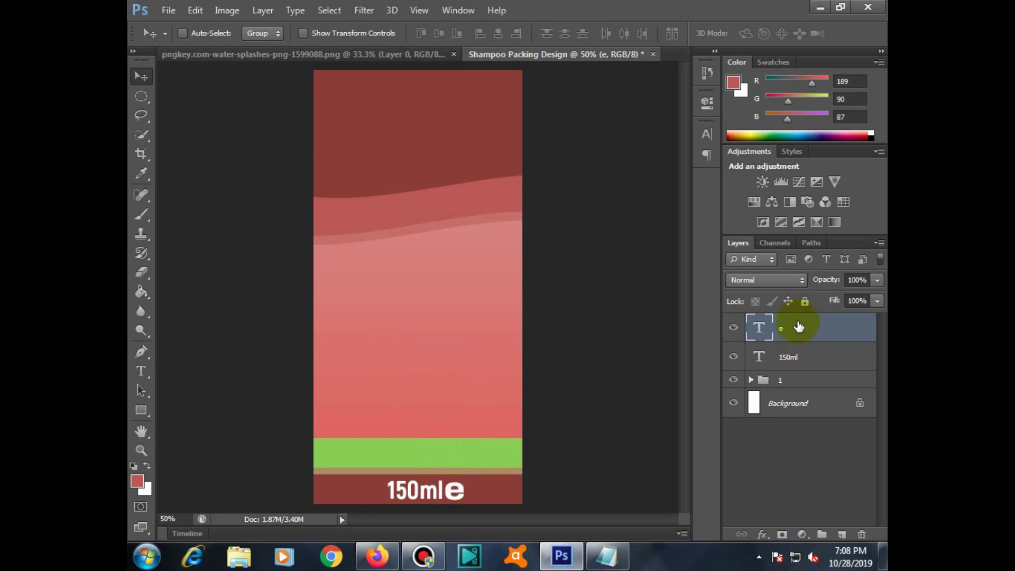
Set the 'e' text to the Regular font weight.
{"action": "double_click", "coordinate": [768, 325]}
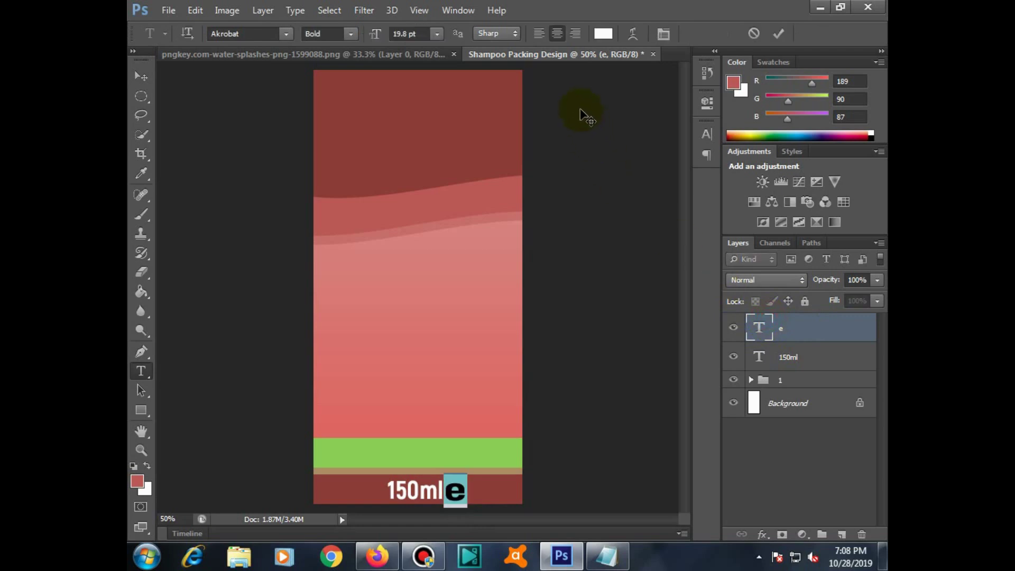
{"action": "left_click", "coordinate": [706, 135]}
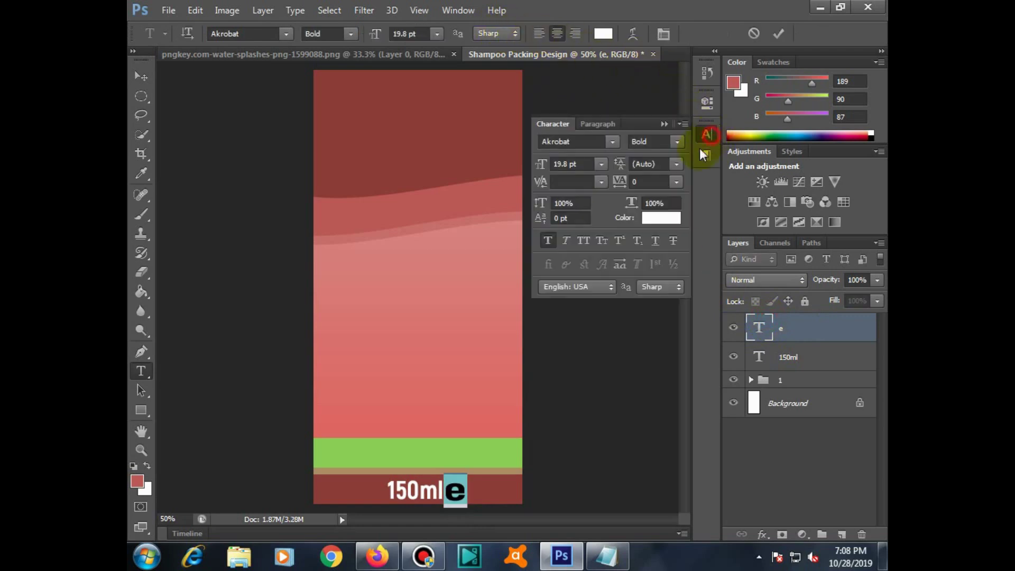
{"action": "left_click", "coordinate": [665, 125]}
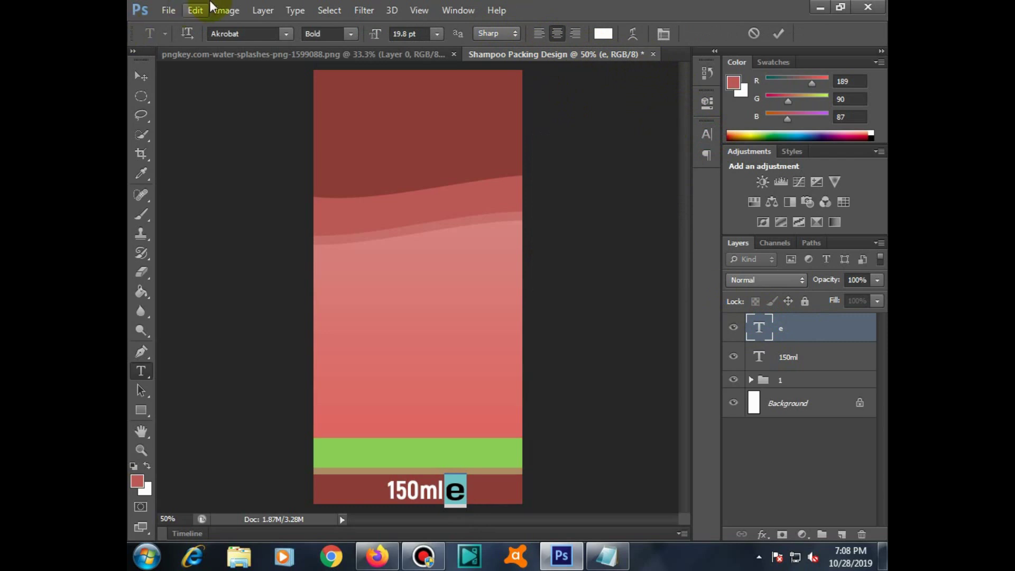
{"action": "left_click", "coordinate": [350, 35]}
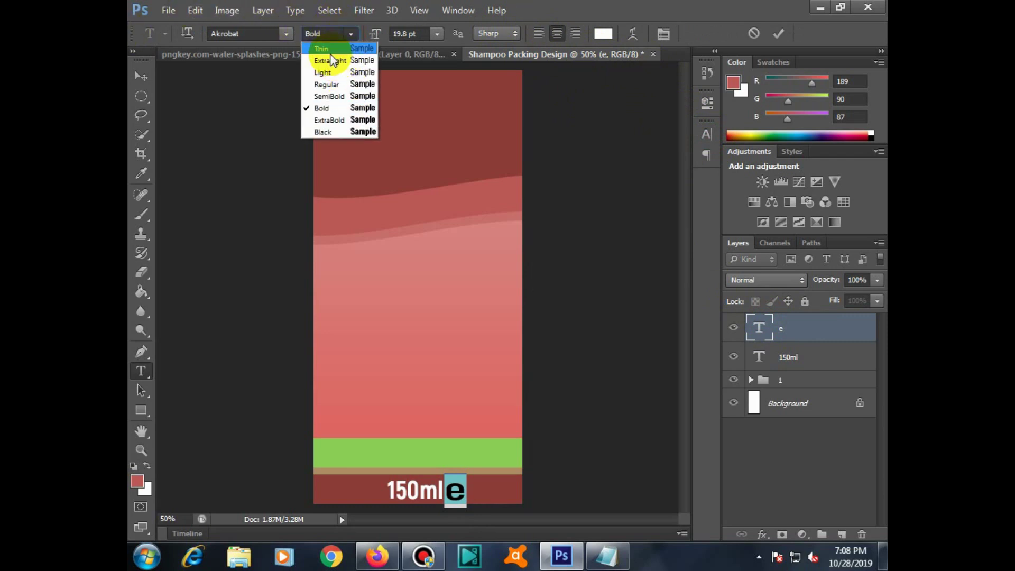
{"action": "left_click", "coordinate": [339, 84]}
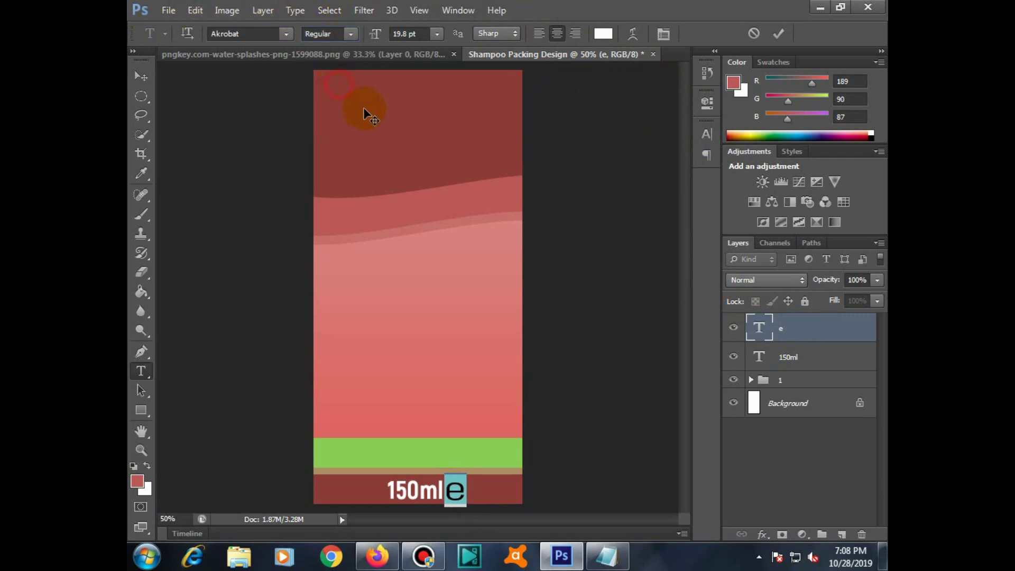
{"action": "key", "text": "ctrl+Return"}
Shift '150ml' and 'e' left together, then select only the 'e' layer.
{"action": "key", "text": "v"}
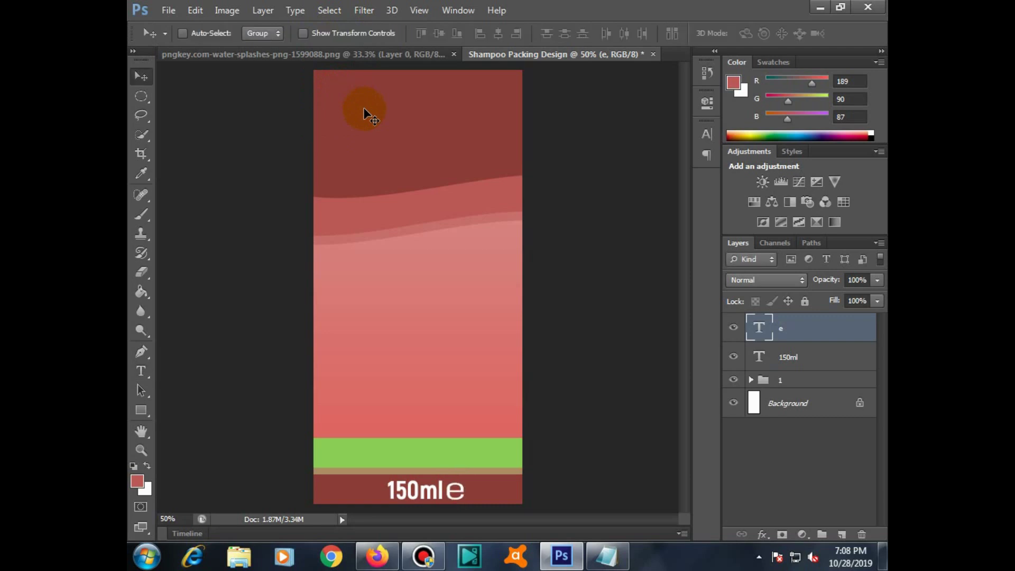
{"action": "left_click", "coordinate": [790, 359], "text": "shift"}
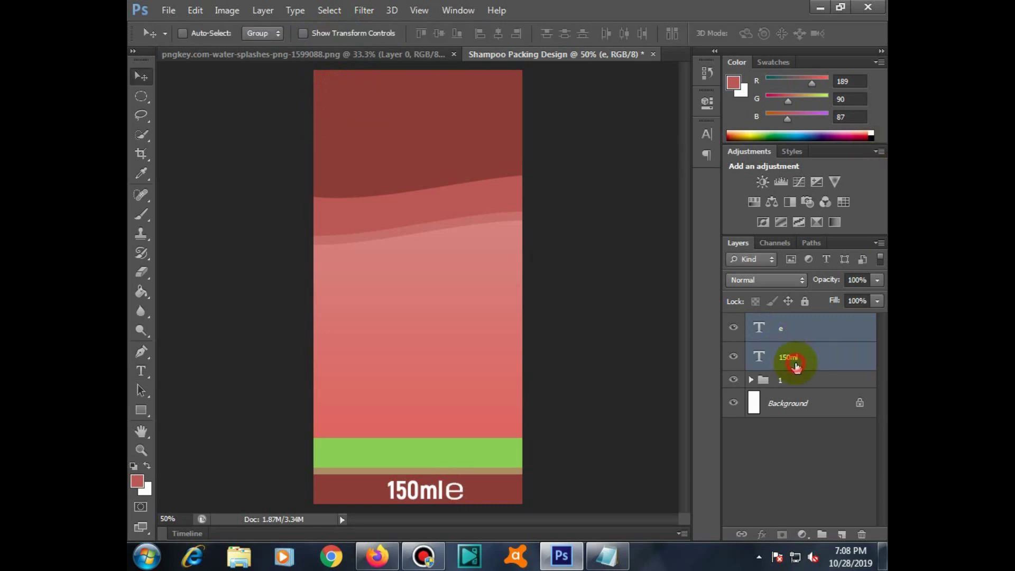
{"action": "key", "text": "shift+Left"}
{"action": "key", "text": "shift+Left"}
{"action": "key", "text": "shift+Left"}
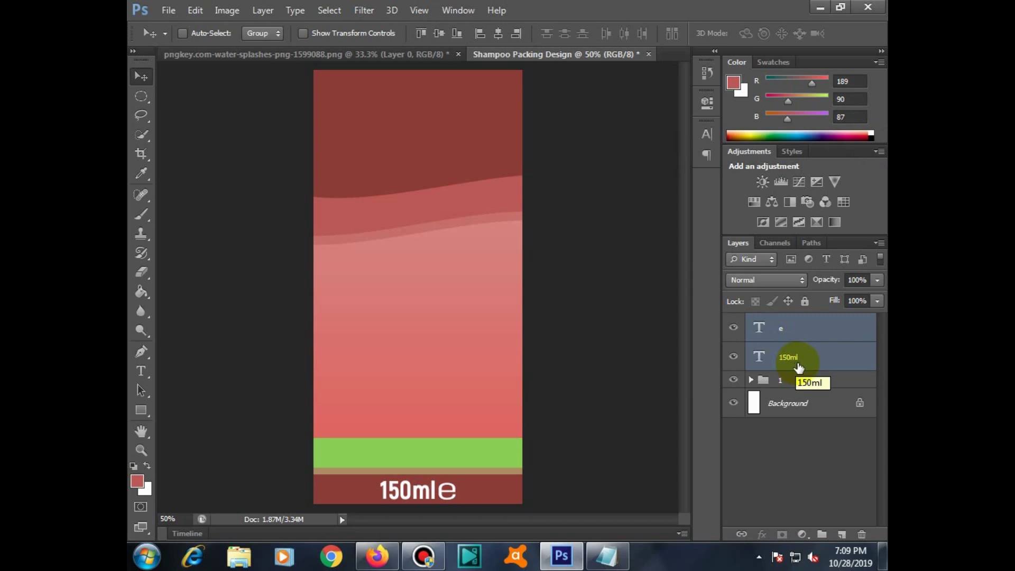
{"action": "left_click", "coordinate": [794, 332]}
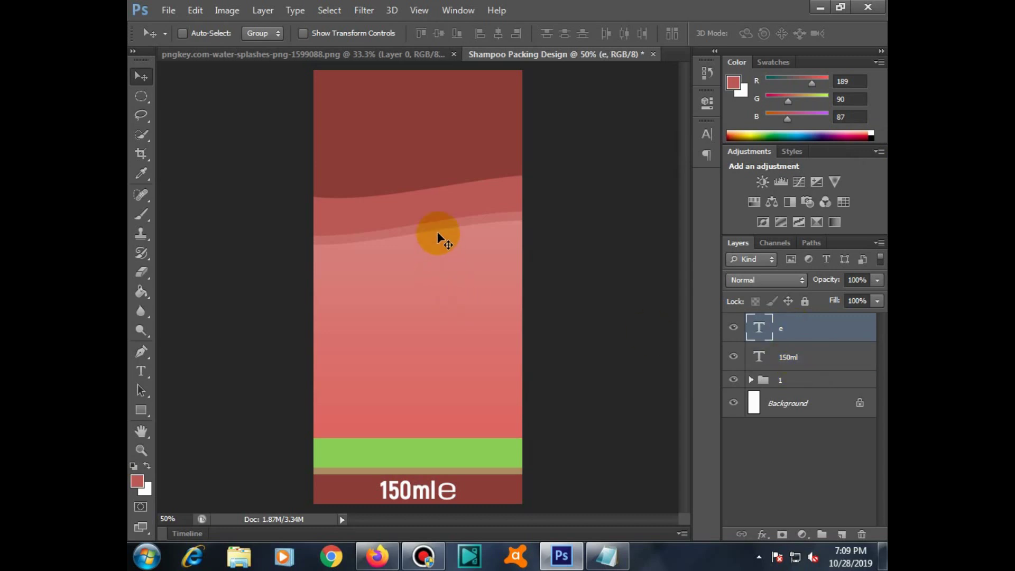
Set Layer 1 copy's Color Overlay to dark brown 61302f and collapse group 1.
{"action": "left_click", "coordinate": [751, 379]}
{"action": "left_click_drag", "start_coordinate": [879, 389], "coordinate": [883, 462]}
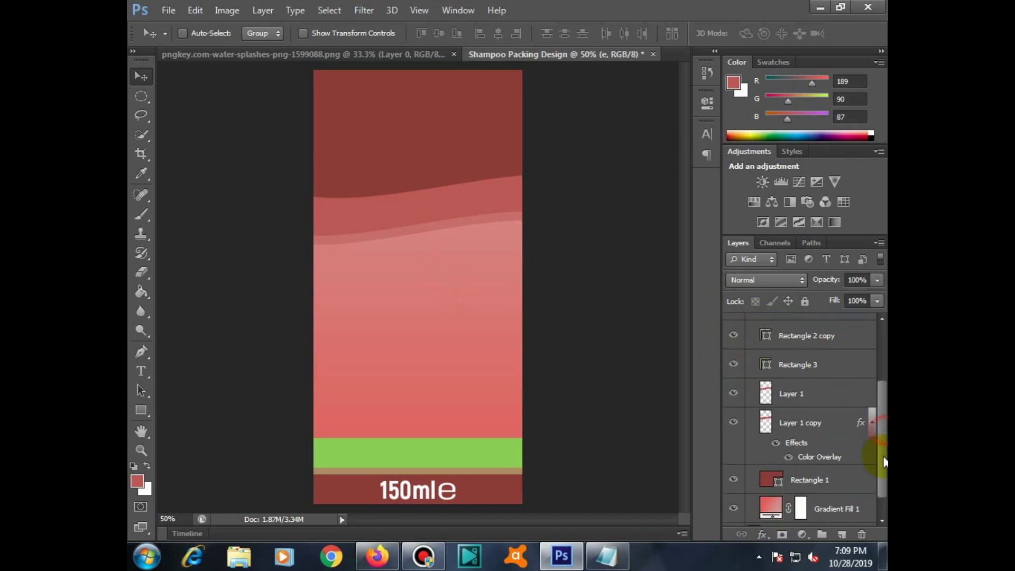
{"action": "left_click", "coordinate": [792, 394]}
{"action": "left_click", "coordinate": [829, 423]}
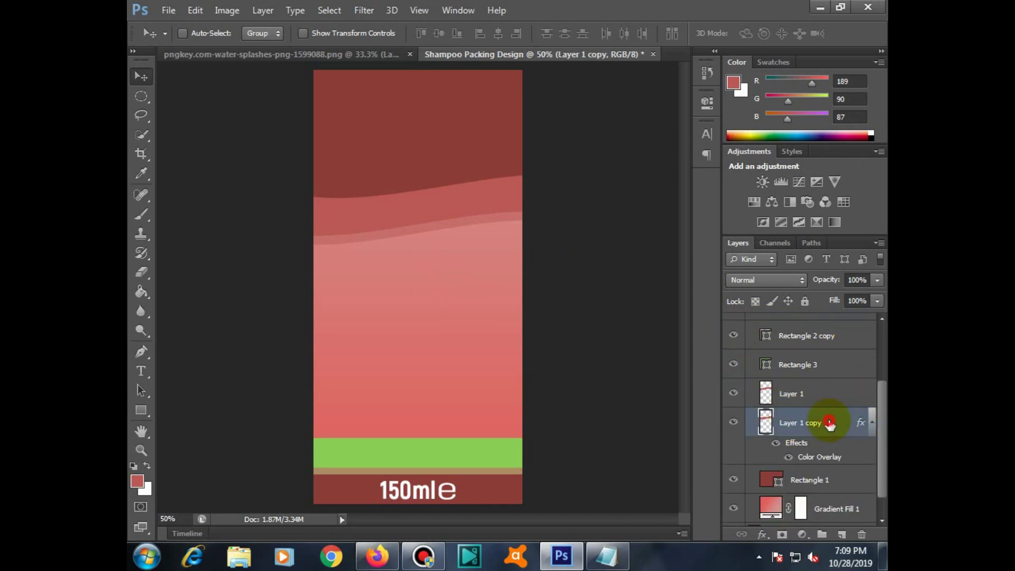
{"action": "double_click", "coordinate": [830, 423]}
{"action": "left_click", "coordinate": [585, 279]}
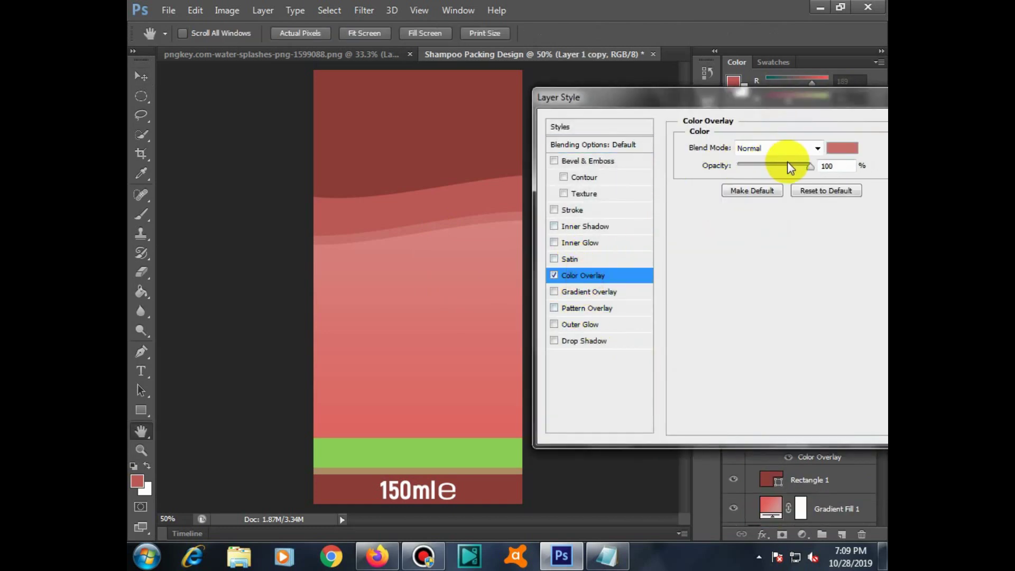
{"action": "left_click", "coordinate": [840, 149]}
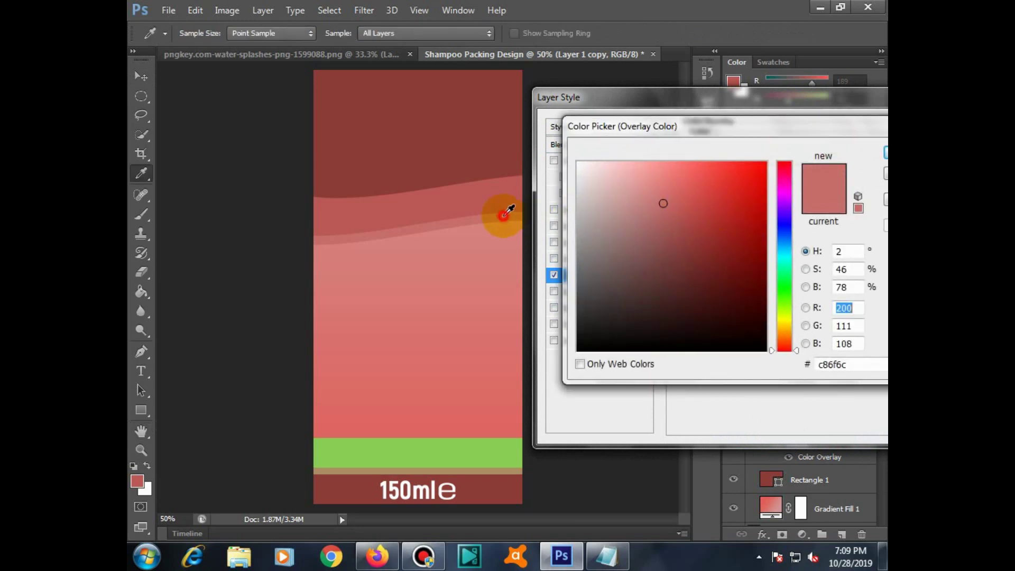
{"action": "mouse_move", "coordinate": [668, 192]}
{"action": "left_mouse_down"}
{"action": "mouse_move", "coordinate": [670, 180]}
{"action": "mouse_move", "coordinate": [675, 279]}
{"action": "left_mouse_up"}
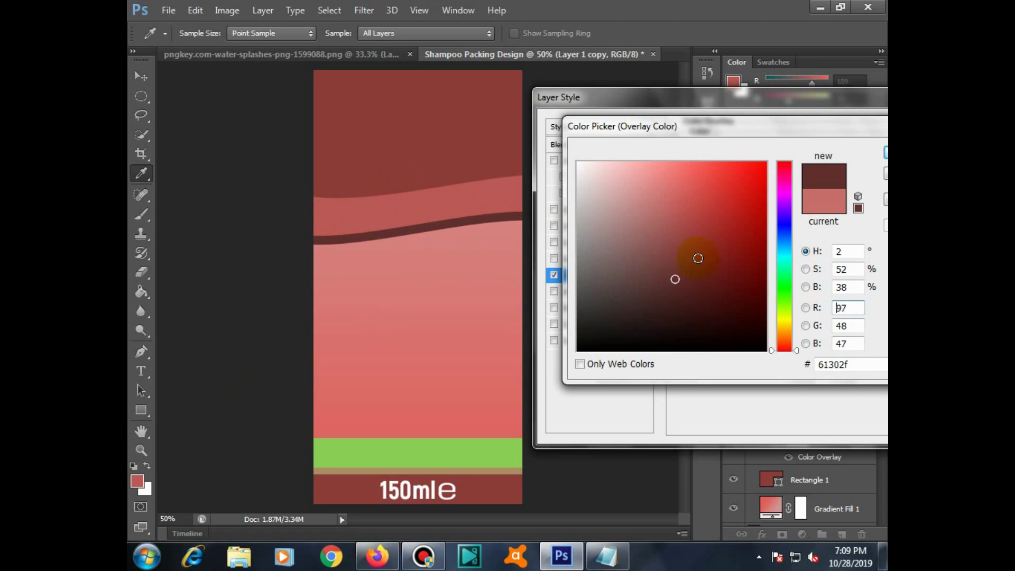
{"action": "key", "text": "Return"}
{"action": "key", "text": "Return"}
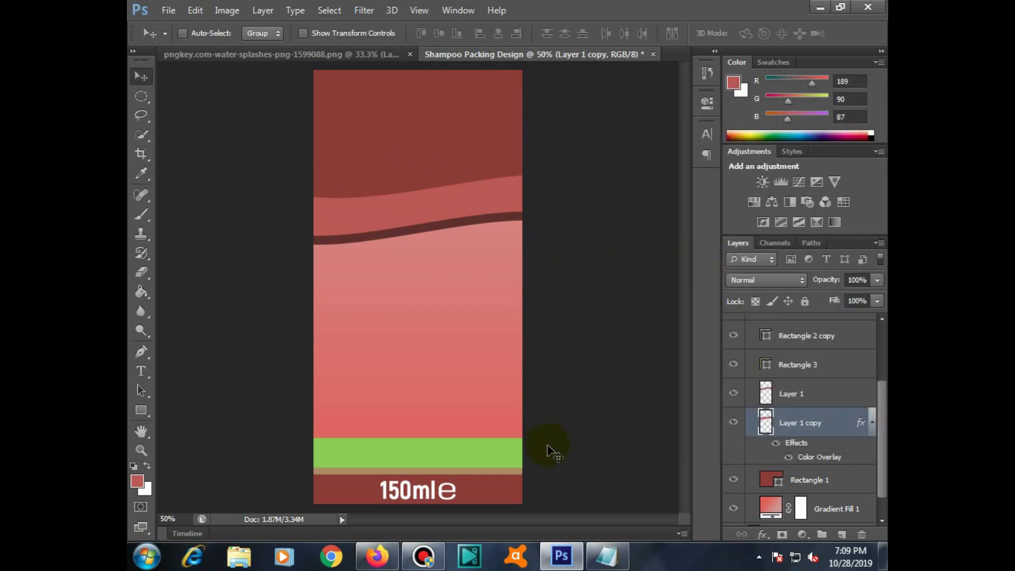
{"action": "scroll", "coordinate": [872, 417], "scroll_direction": "up", "scroll_amount": 3}
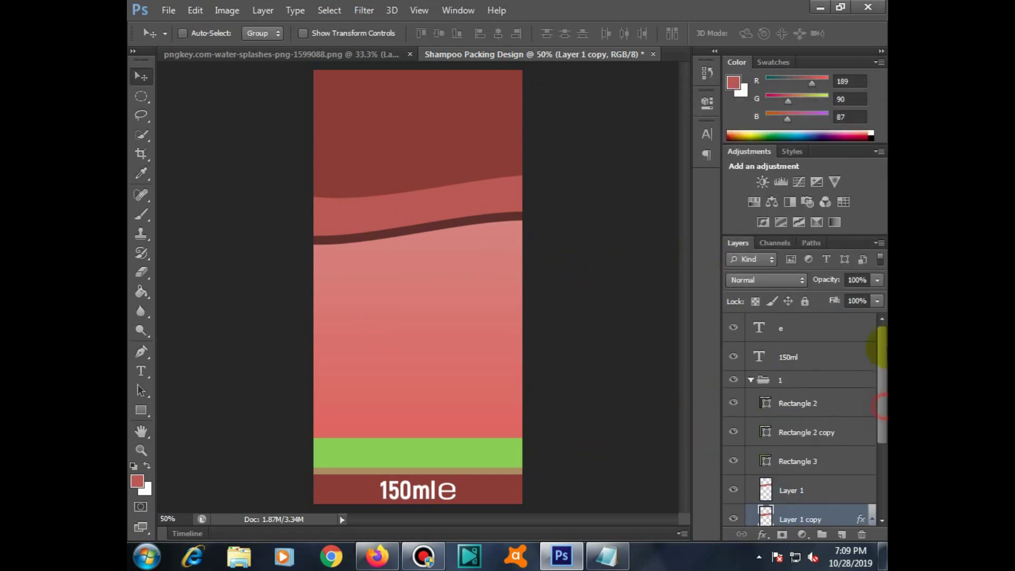
{"action": "left_click", "coordinate": [750, 380]}
{"action": "left_click", "coordinate": [790, 357]}
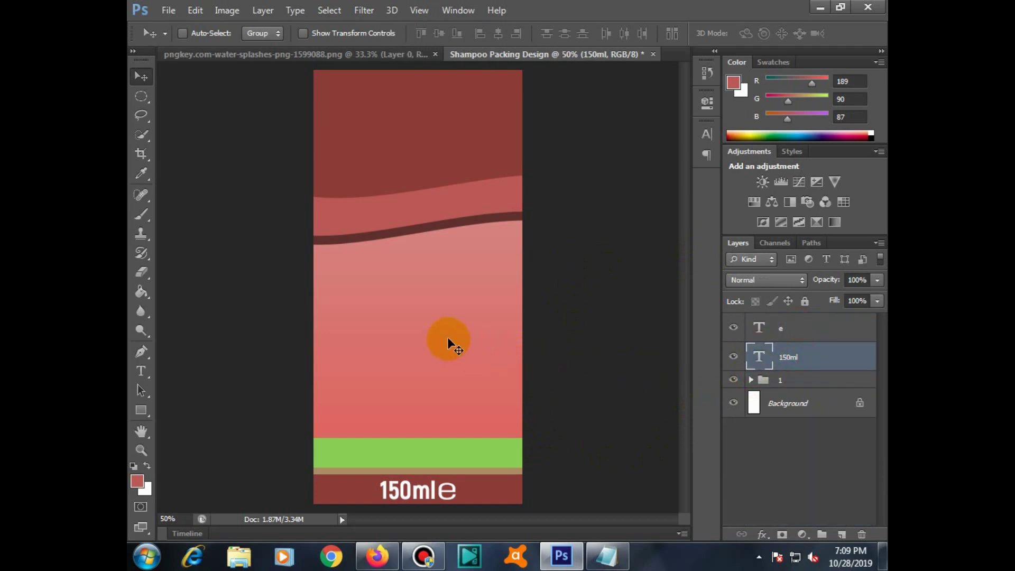
Type the Shampoo label and set its font to Alako-Bold.
{"action": "left_click", "coordinate": [141, 371]}
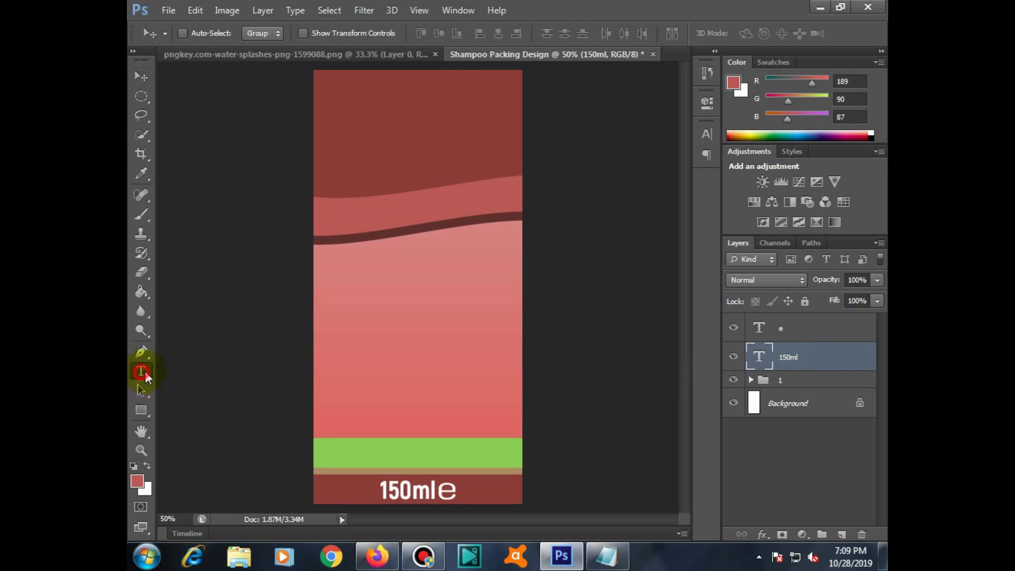
{"action": "left_click", "coordinate": [316, 357]}
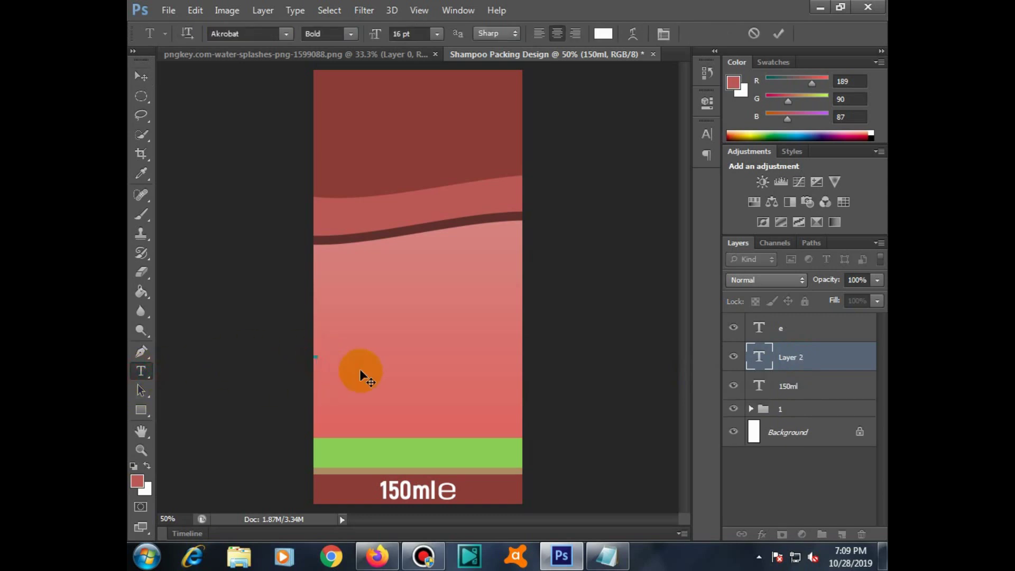
{"action": "type", "text": "ha"}
{"action": "type", "text": "mpoo"}
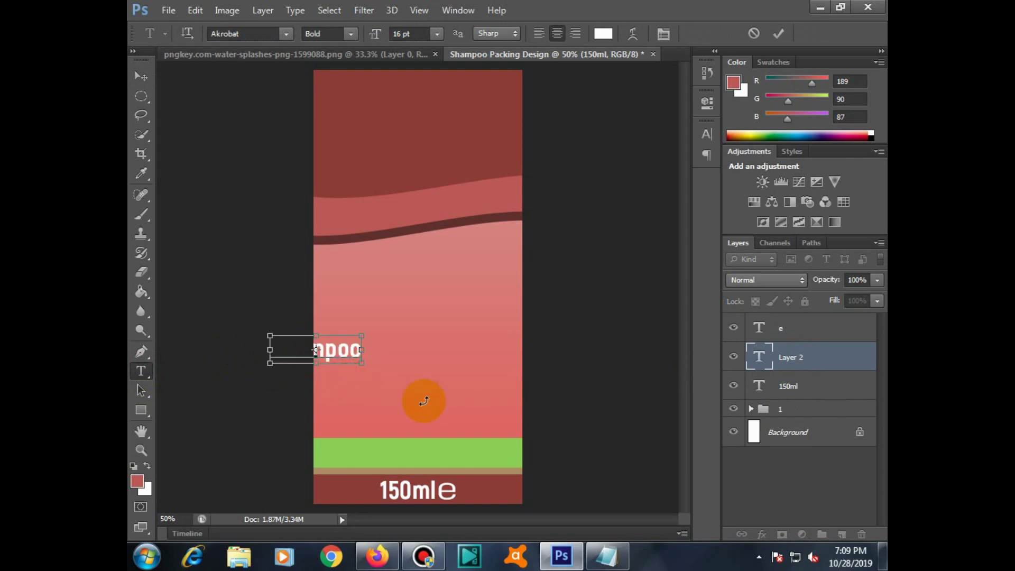
{"action": "left_click_drag", "start_coordinate": [344, 356], "coordinate": [429, 354]}
{"action": "key", "text": "ctrl+a"}
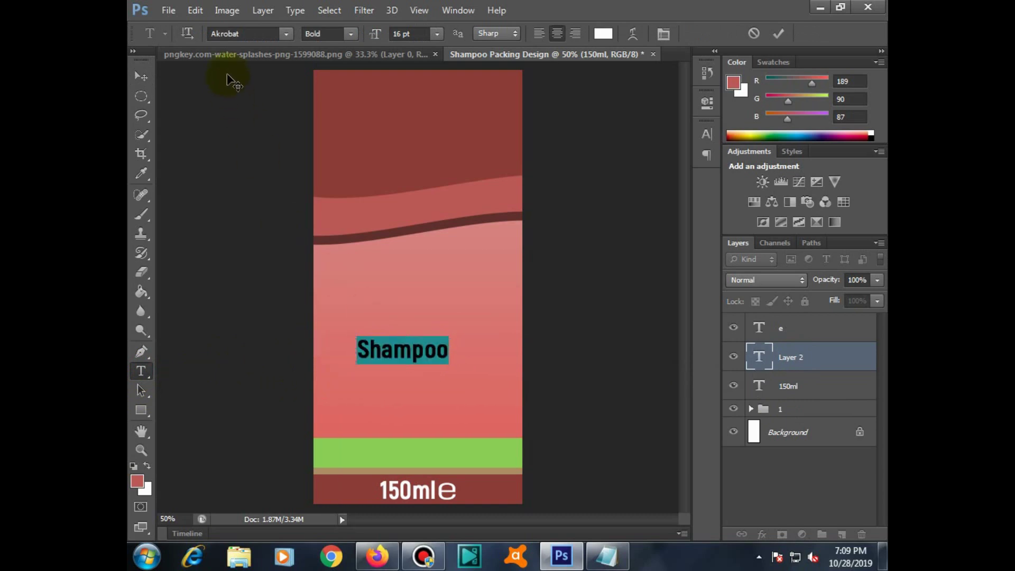
{"action": "left_click", "coordinate": [286, 33]}
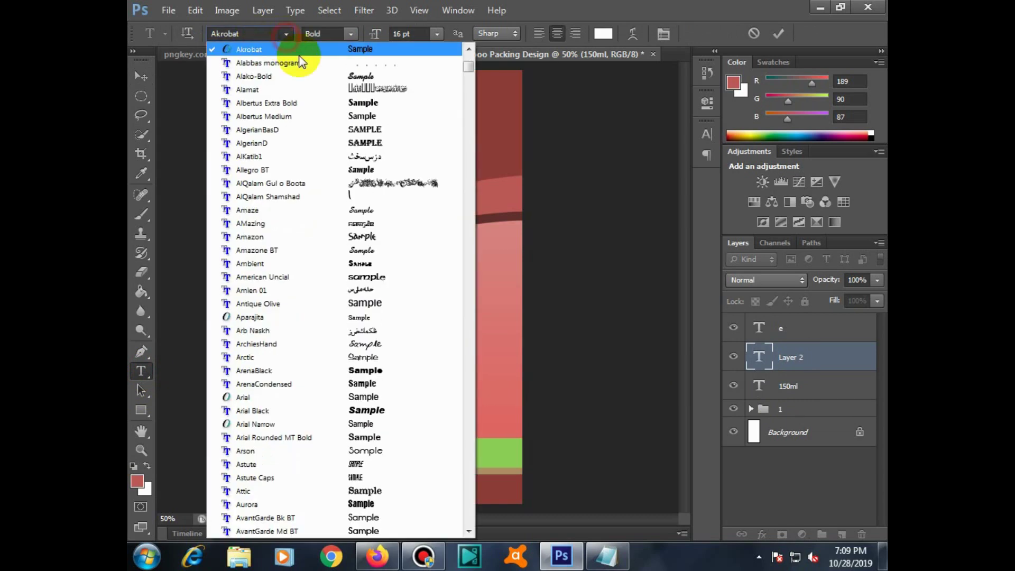
{"action": "left_click", "coordinate": [423, 76]}
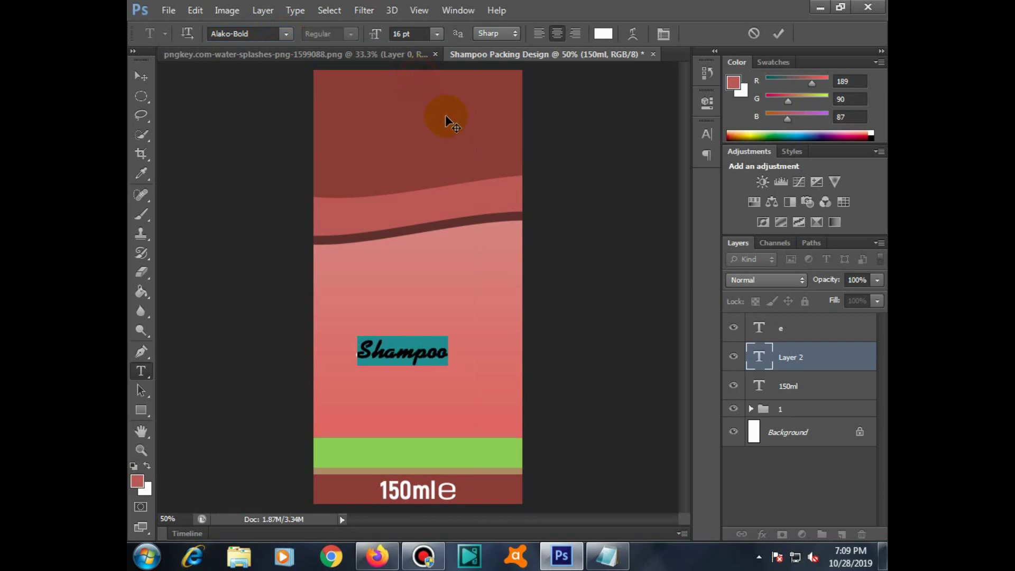
{"action": "left_click", "coordinate": [452, 158]}
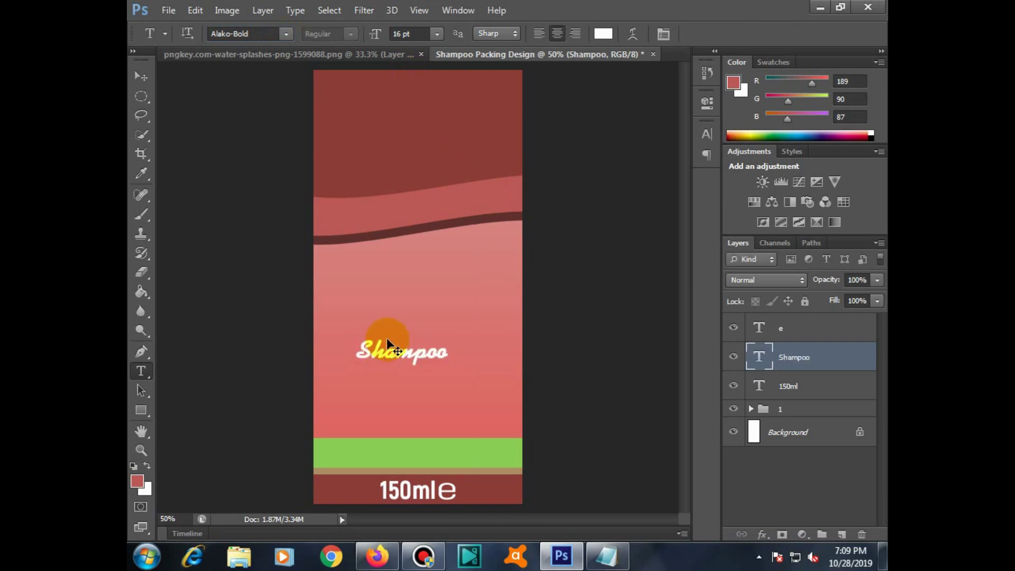
Move 'Shampoo' onto the green band, retype it in full, and nudge it right.
{"action": "left_click_drag", "start_coordinate": [386, 337], "coordinate": [398, 445]}
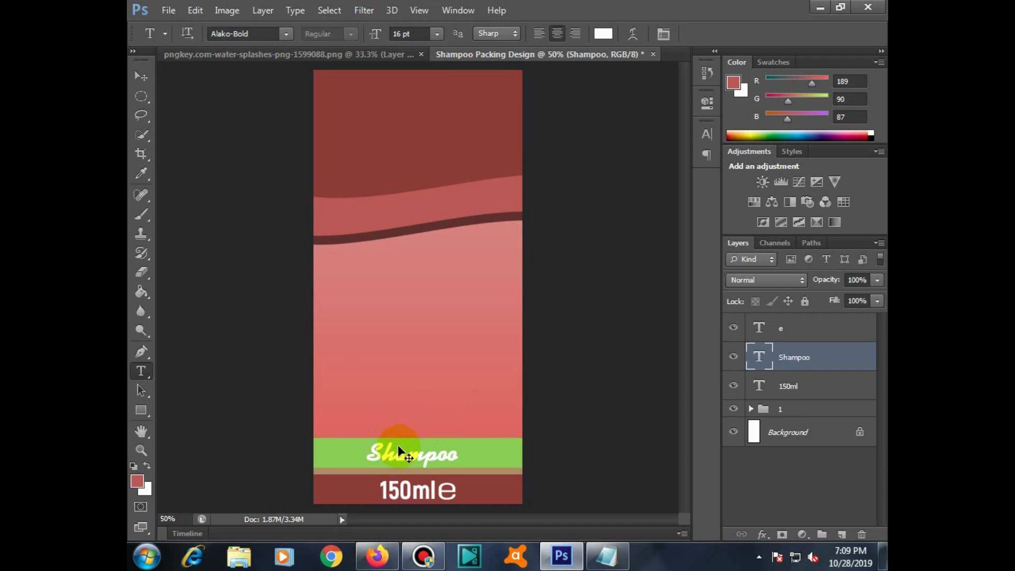
{"action": "double_click", "coordinate": [415, 453]}
{"action": "type", "text": "S"}
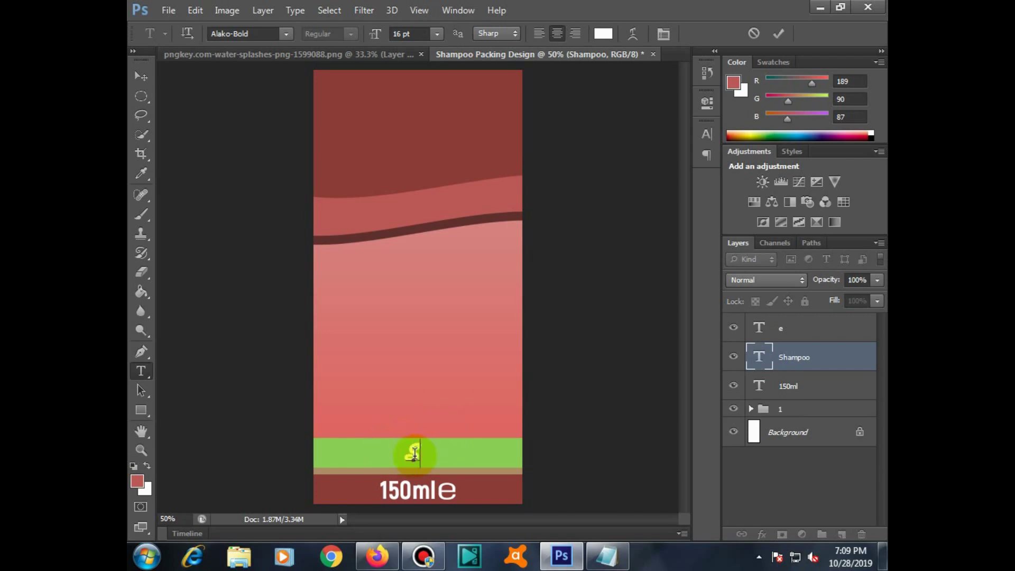
{"action": "type", "text": "ha"}
{"action": "type", "text": "Sham"}
{"action": "type", "text": "poo"}
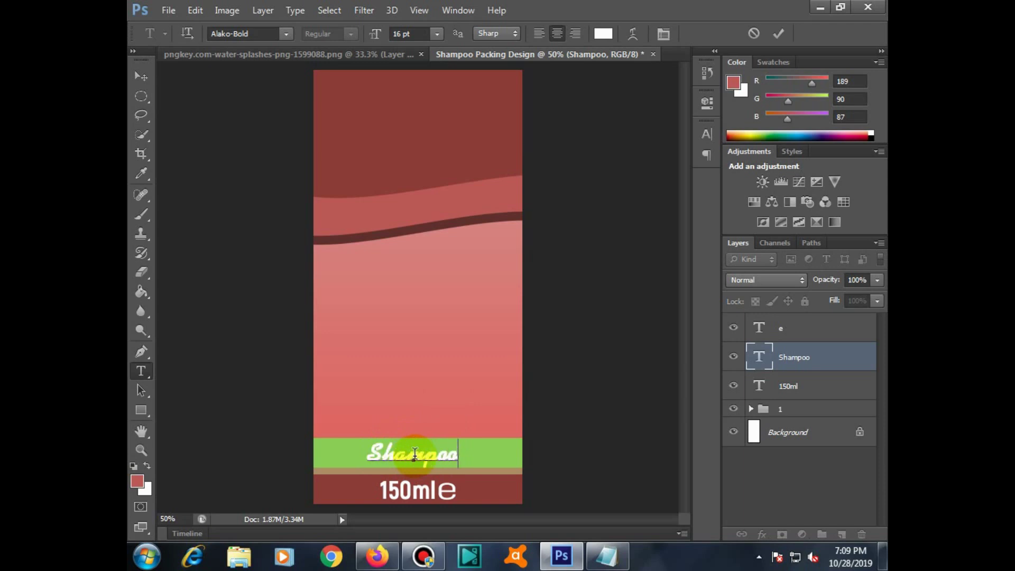
{"action": "key", "text": "ctrl+Return"}
{"action": "key", "text": "ctrl+Right"}
{"action": "key", "text": "ctrl+Right"}
{"action": "key", "text": "ctrl+Right"}
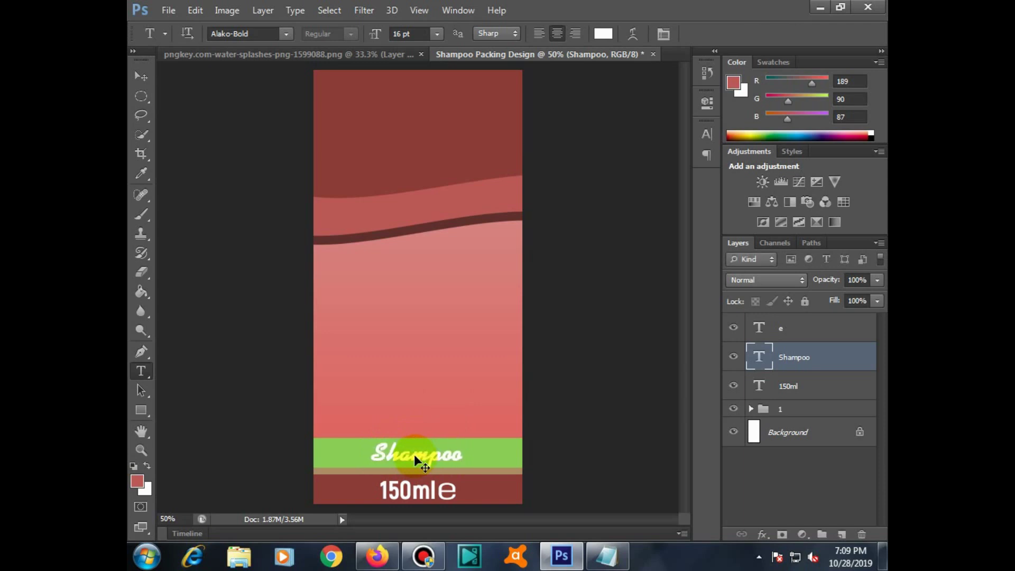
{"action": "key", "text": "ctrl+Right"}
{"action": "key", "text": "ctrl+Right"}
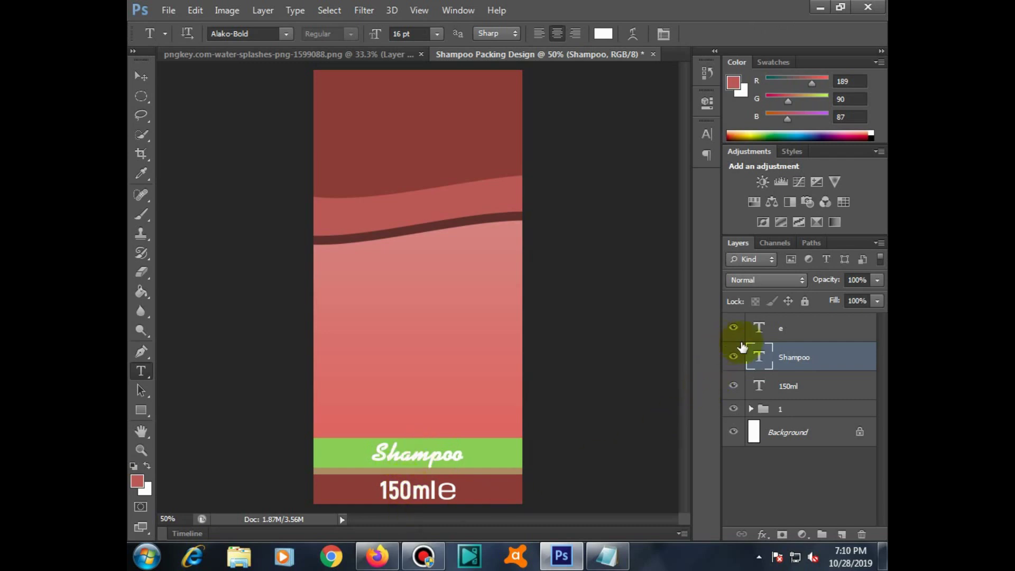
Draw a new rectangle shape near the pack's top-left, above the 'e' layer.
{"action": "left_click", "coordinate": [782, 330]}
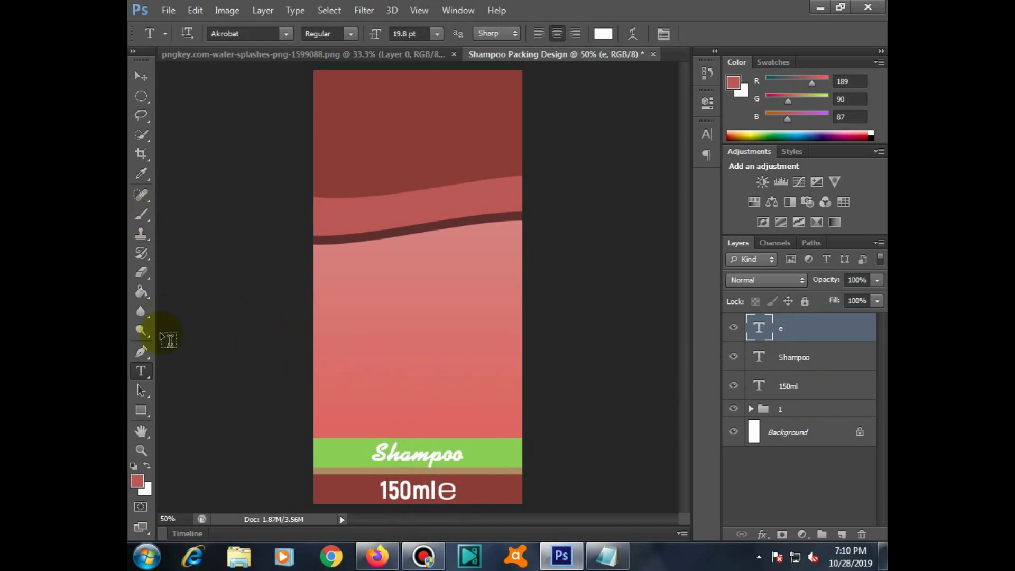
{"action": "left_click", "coordinate": [144, 413]}
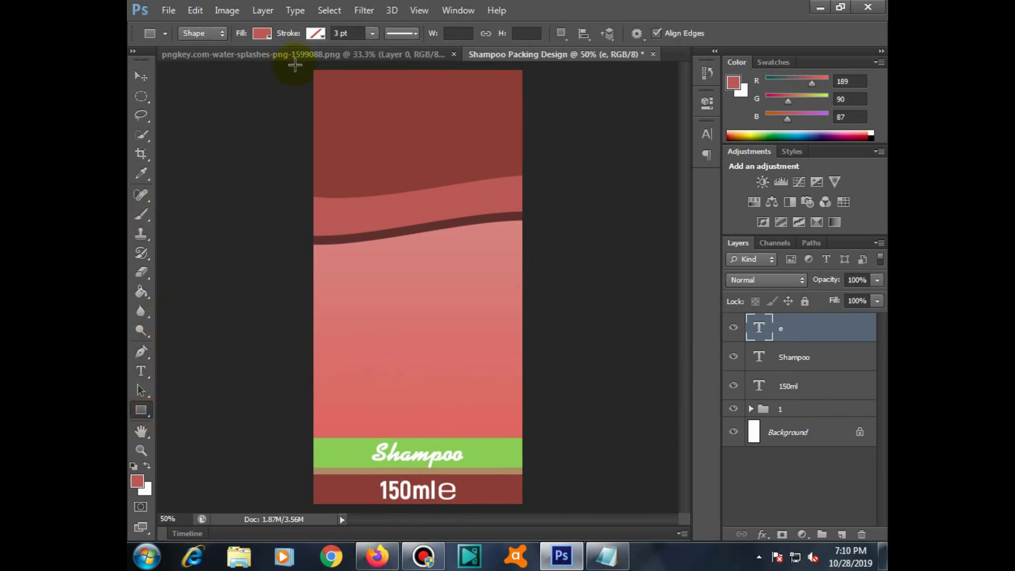
{"action": "left_click_drag", "start_coordinate": [298, 63], "coordinate": [392, 131]}
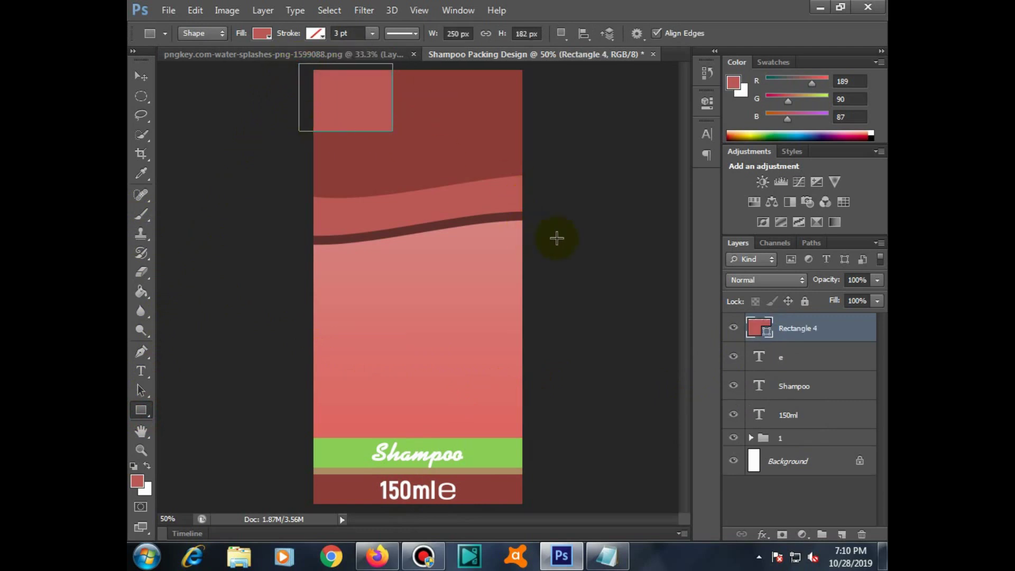
Move Rectangle 4 into the top-left corner and begin rotating it.
{"action": "key", "text": "v"}
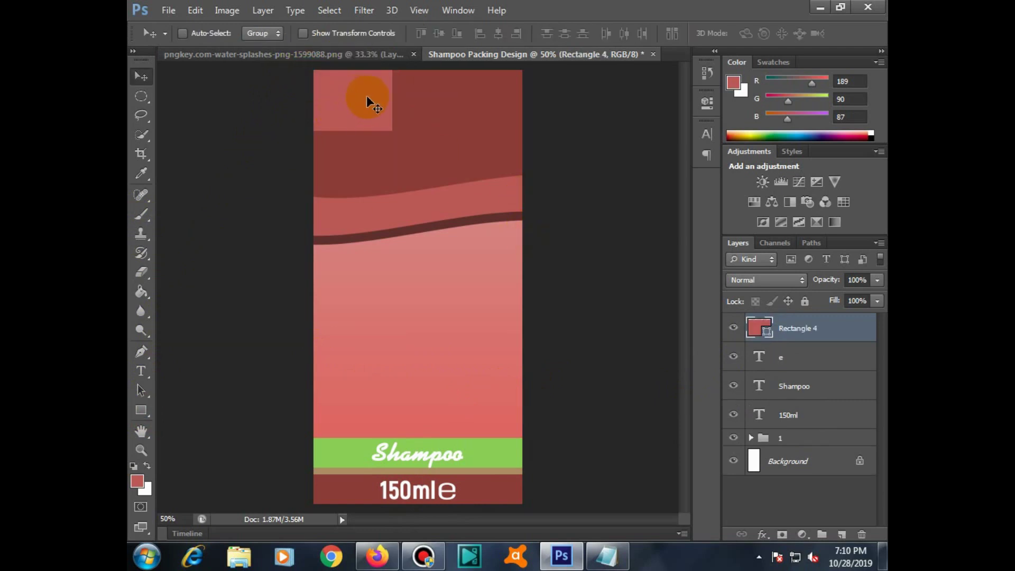
{"action": "mouse_move", "coordinate": [369, 99]}
{"action": "left_mouse_down"}
{"action": "mouse_move", "coordinate": [348, 82]}
{"action": "mouse_move", "coordinate": [385, 164]}
{"action": "left_mouse_up"}
{"action": "left_click", "coordinate": [194, 10]}
{"action": "left_click", "coordinate": [293, 271]}
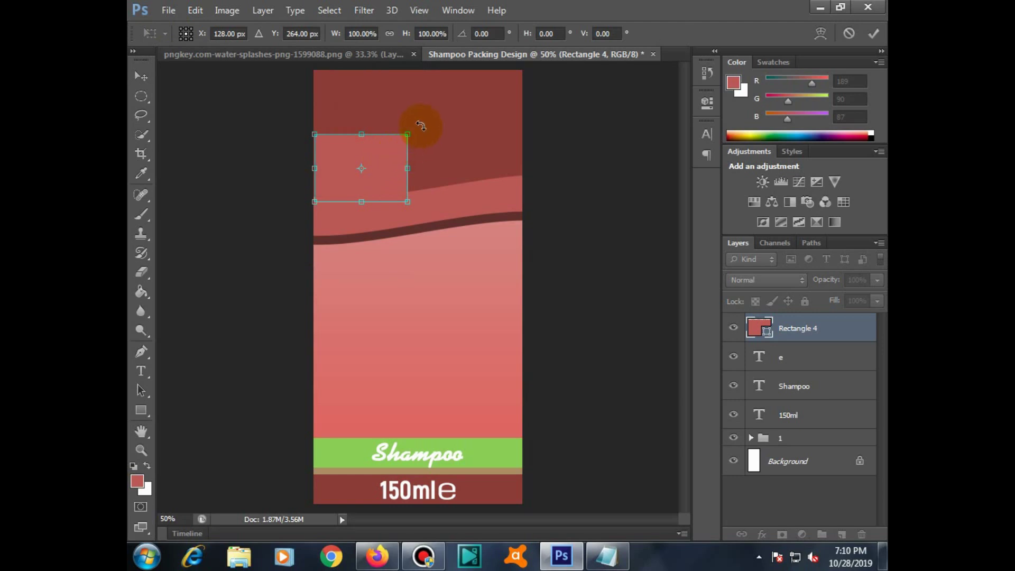
{"action": "left_click_drag", "start_coordinate": [419, 125], "coordinate": [431, 135]}
{"action": "mouse_move", "coordinate": [394, 173]}
{"action": "left_mouse_down"}
{"action": "mouse_move", "coordinate": [345, 77]}
{"action": "mouse_move", "coordinate": [400, 98]}
{"action": "mouse_move", "coordinate": [365, 115]}
{"action": "left_mouse_up"}
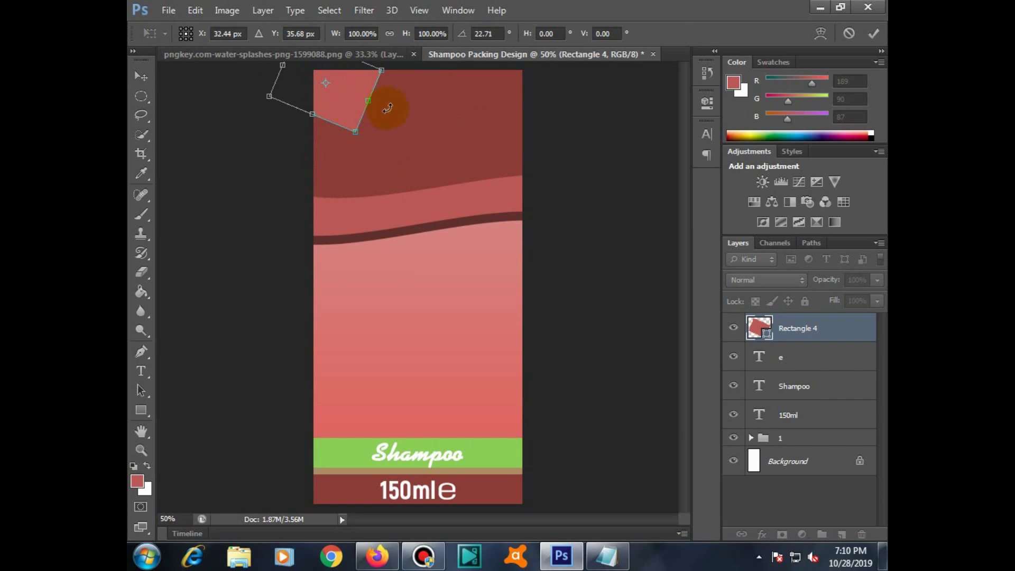
Rotate Rectangle 4 to about 146° and enlarge it into a corner wedge.
{"action": "left_click_drag", "start_coordinate": [389, 86], "coordinate": [294, 160]}
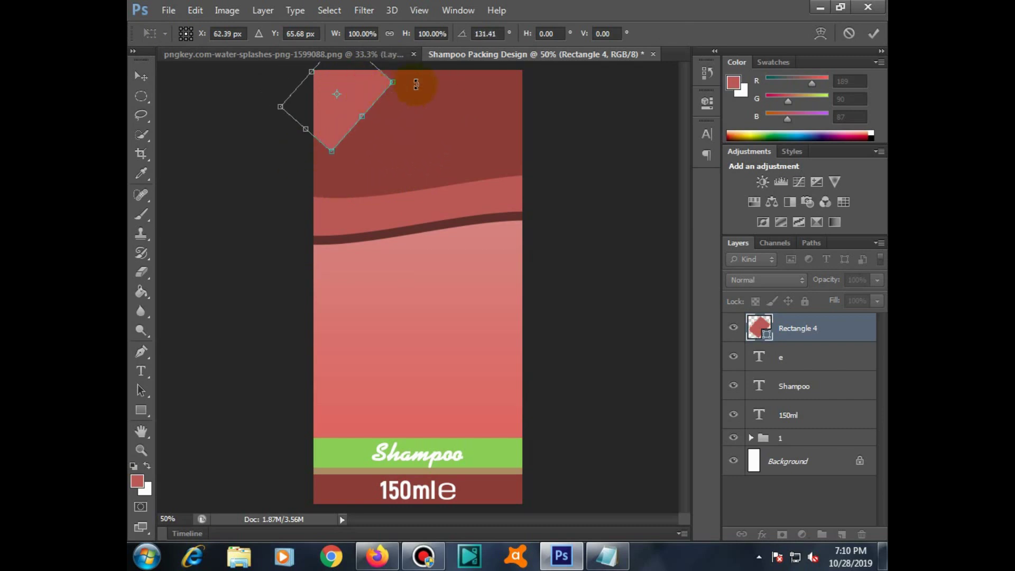
{"action": "mouse_move", "coordinate": [295, 160]}
{"action": "left_mouse_down"}
{"action": "mouse_move", "coordinate": [414, 101]}
{"action": "mouse_move", "coordinate": [370, 102]}
{"action": "mouse_move", "coordinate": [386, 87]}
{"action": "left_mouse_up"}
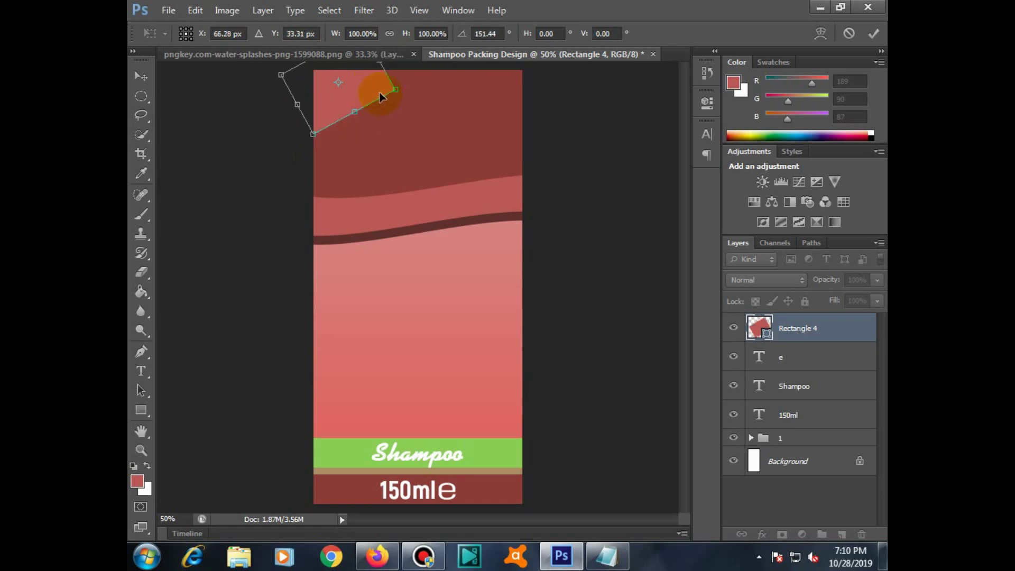
{"action": "left_click_drag", "start_coordinate": [331, 126], "coordinate": [322, 142]}
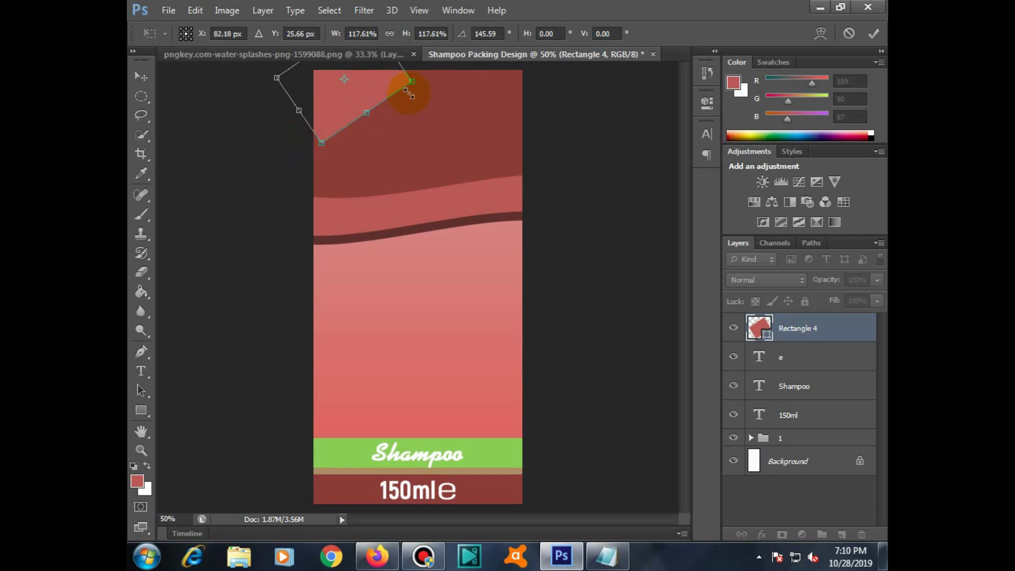
{"action": "left_click_drag", "start_coordinate": [415, 84], "coordinate": [418, 78]}
{"action": "left_click_drag", "start_coordinate": [357, 102], "coordinate": [349, 104]}
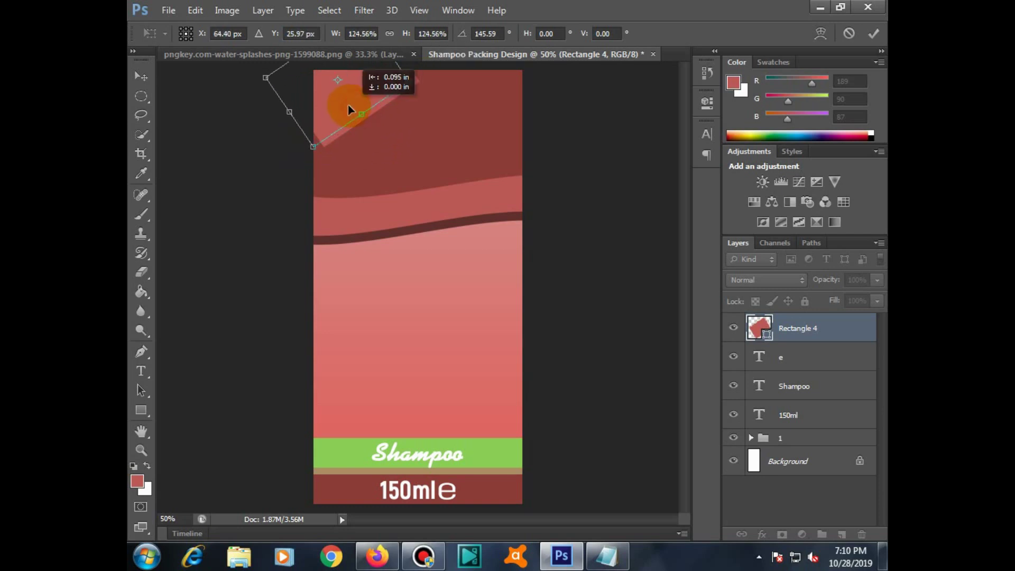
{"action": "key", "text": "Return"}
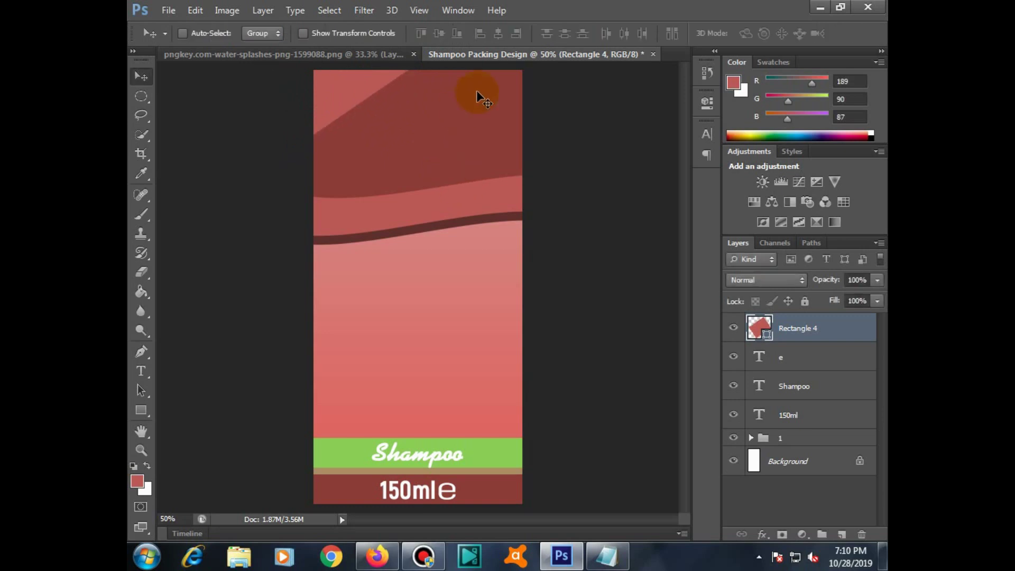
Recolour Rectangle 4 to green 8bce56, sampled from the Shampoo band.
{"action": "double_click", "coordinate": [768, 339]}
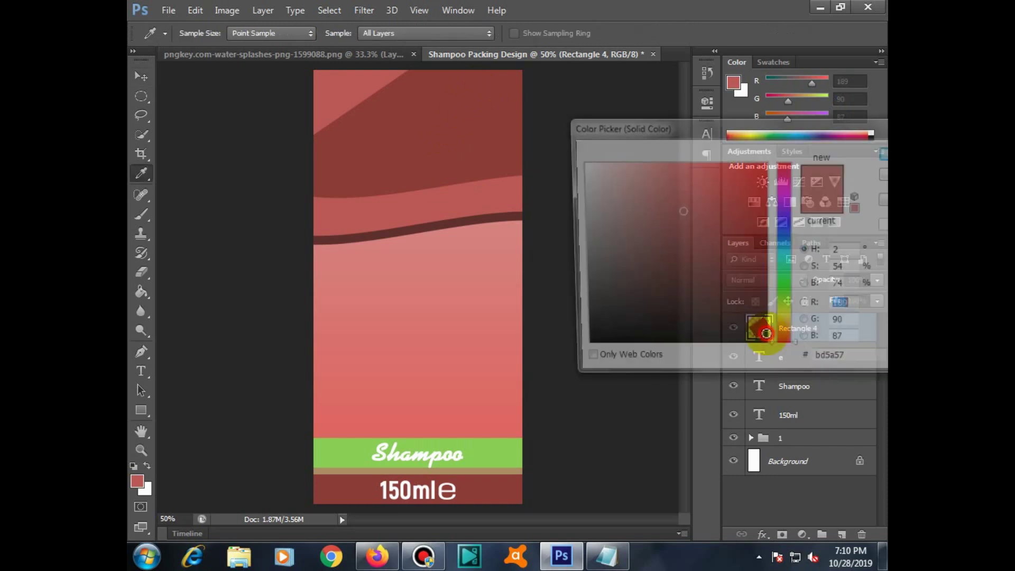
{"action": "left_click", "coordinate": [490, 450]}
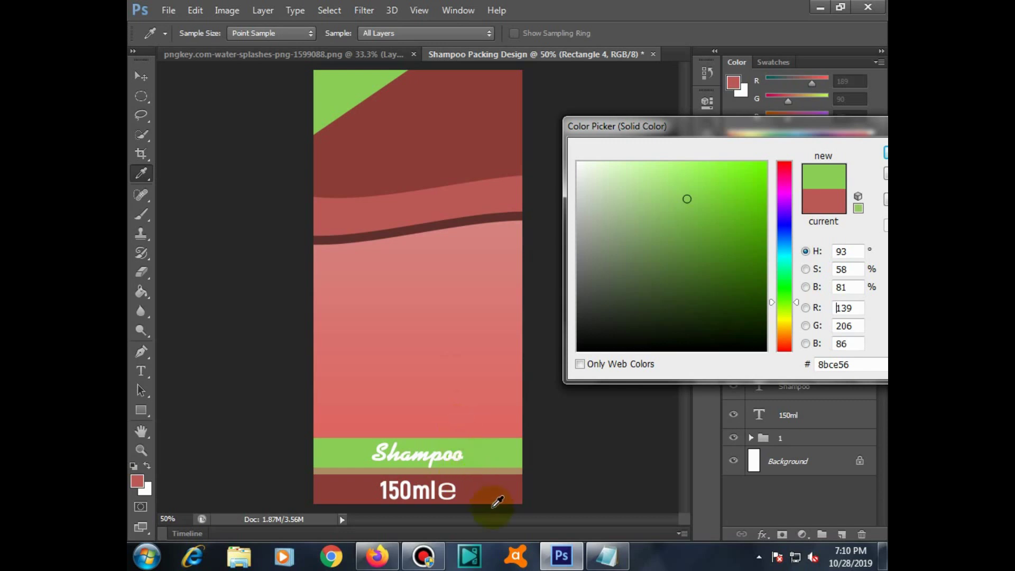
{"action": "key", "text": "Return"}
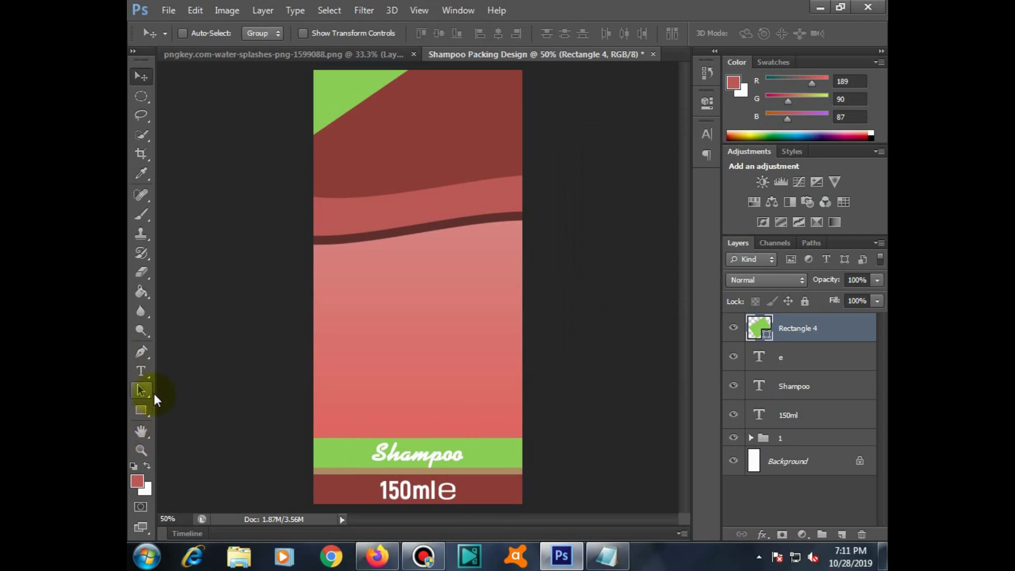
{"action": "left_click", "coordinate": [140, 371]}
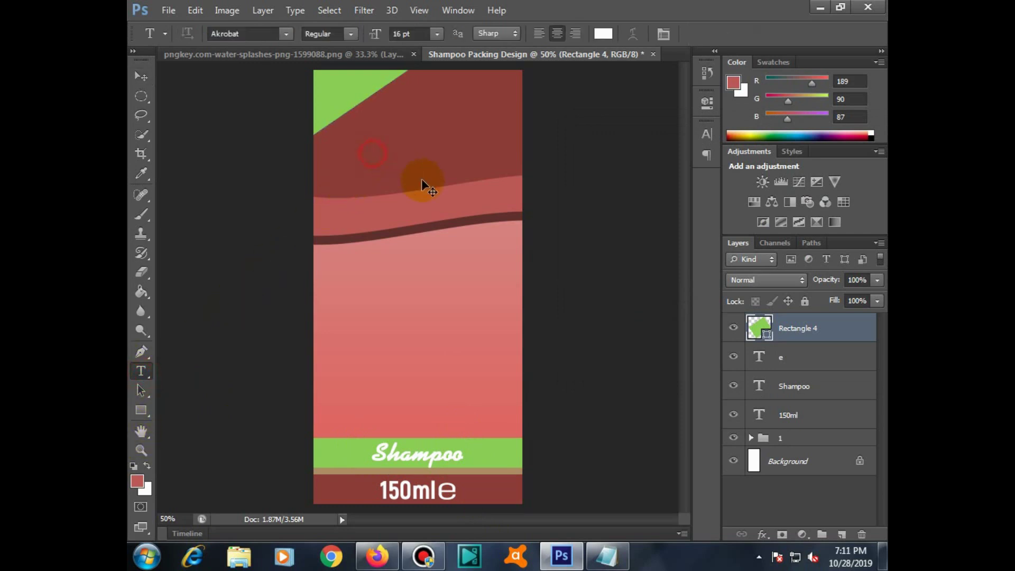
Add white 'H.A' text in BlackChancery 16 pt and move it onto the green top-left corner.
{"action": "left_click", "coordinate": [372, 154]}
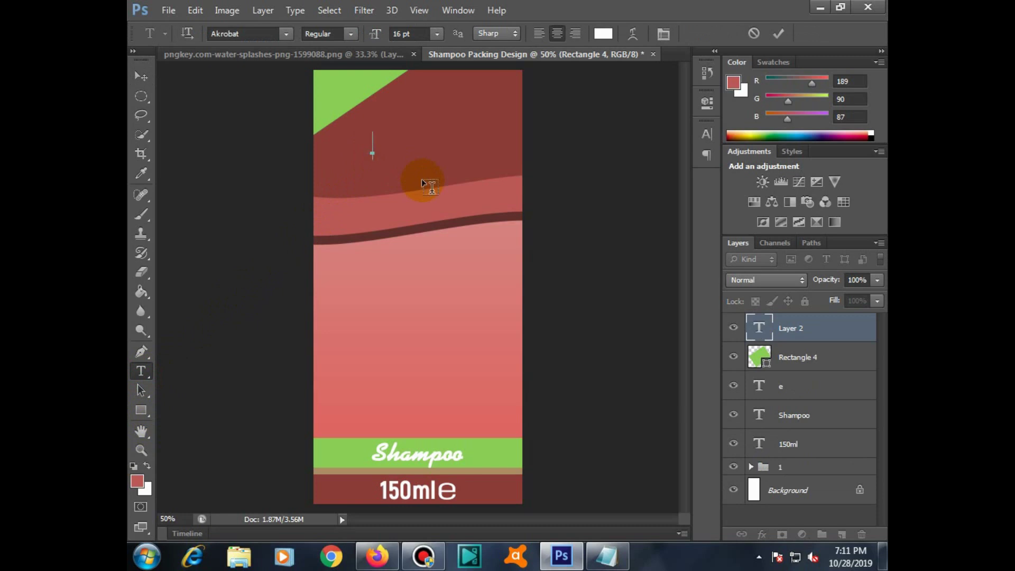
{"action": "type", "text": "HA"}
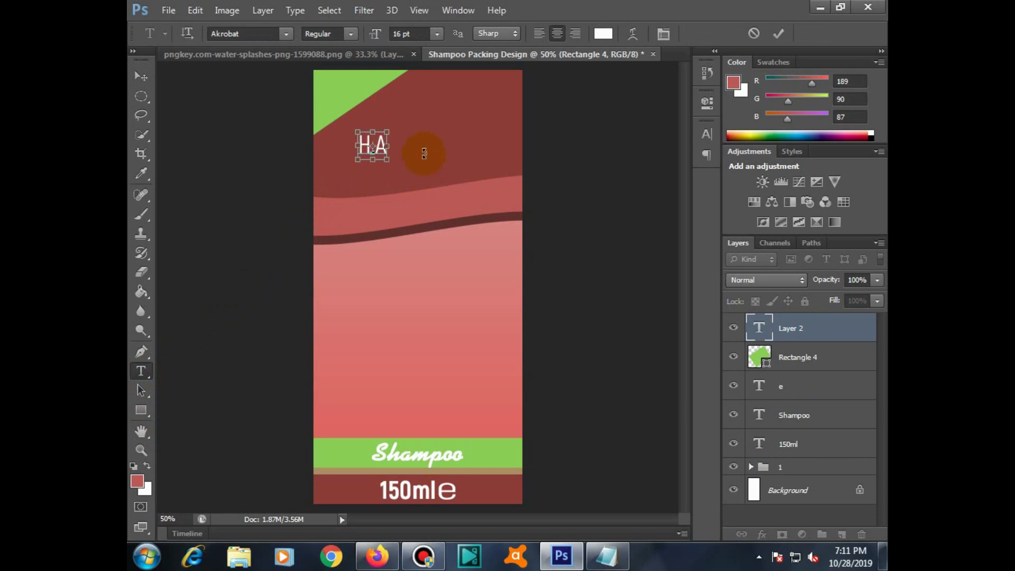
{"action": "key", "text": "ctrl+a"}
{"action": "left_click", "coordinate": [286, 33]}
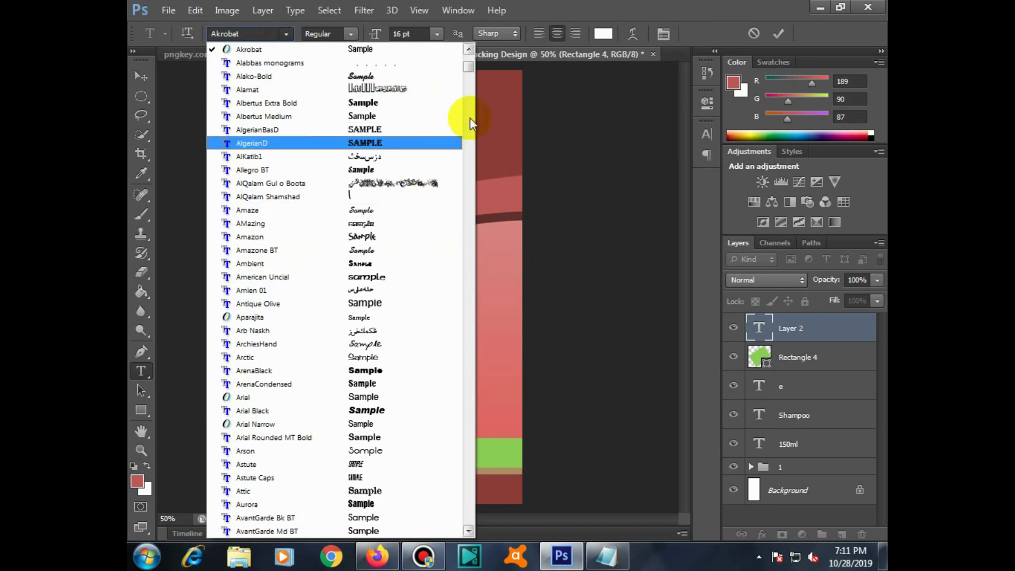
{"action": "left_click_drag", "start_coordinate": [469, 68], "coordinate": [471, 81]}
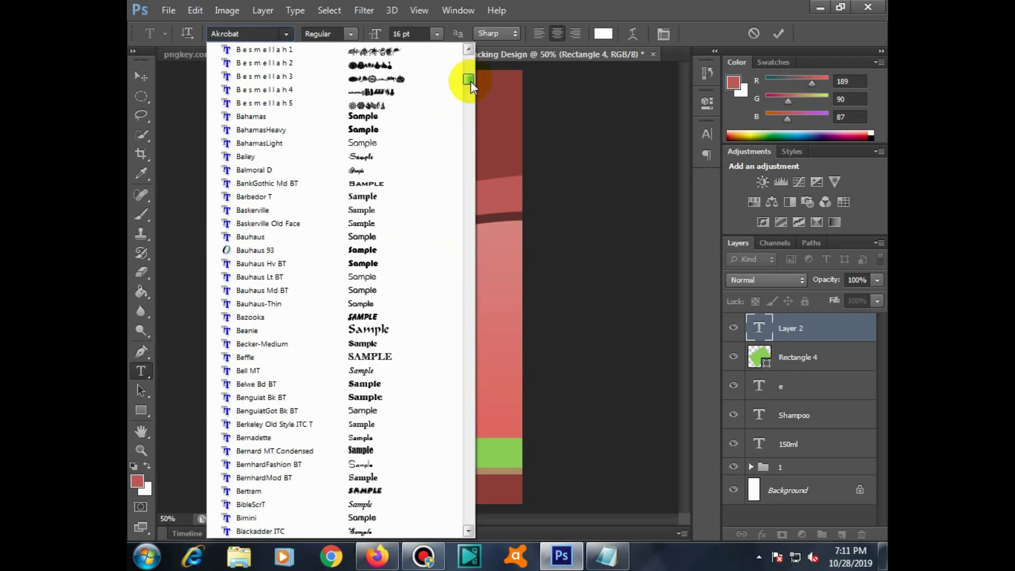
{"action": "left_click_drag", "start_coordinate": [470, 81], "coordinate": [470, 86]}
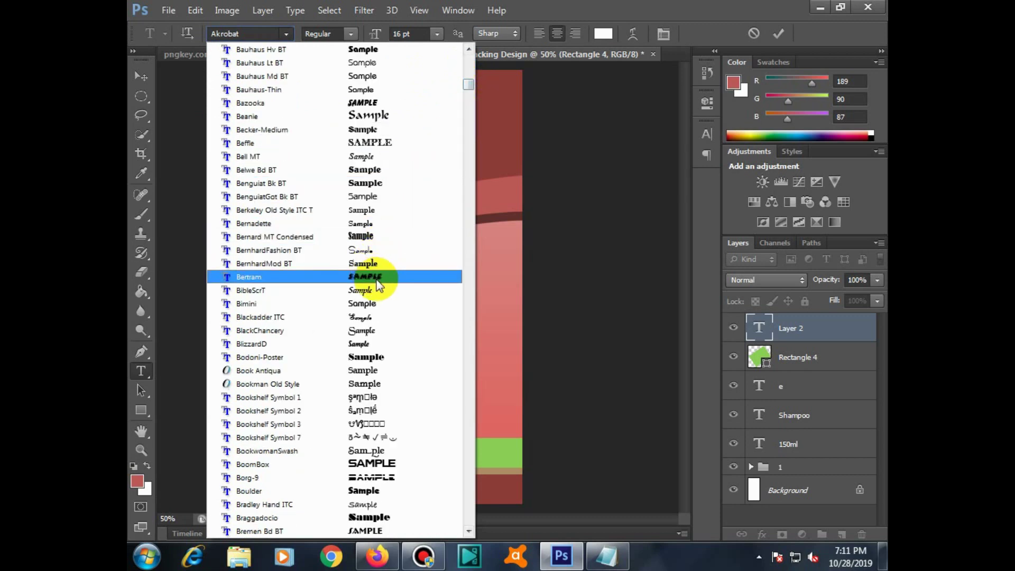
{"action": "left_click", "coordinate": [373, 332]}
{"action": "left_click", "coordinate": [460, 256]}
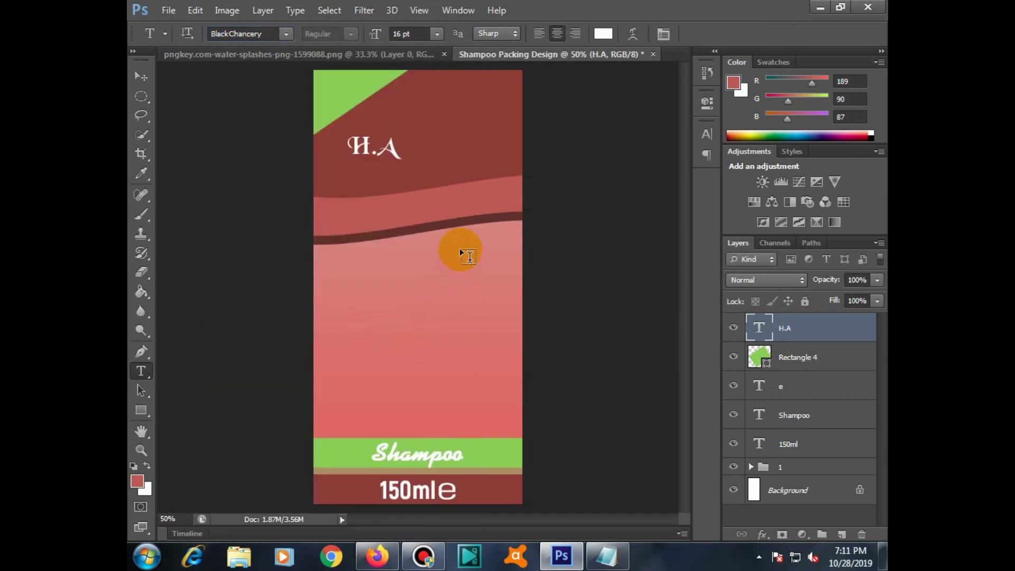
{"action": "left_click_drag", "start_coordinate": [389, 151], "coordinate": [372, 101]}
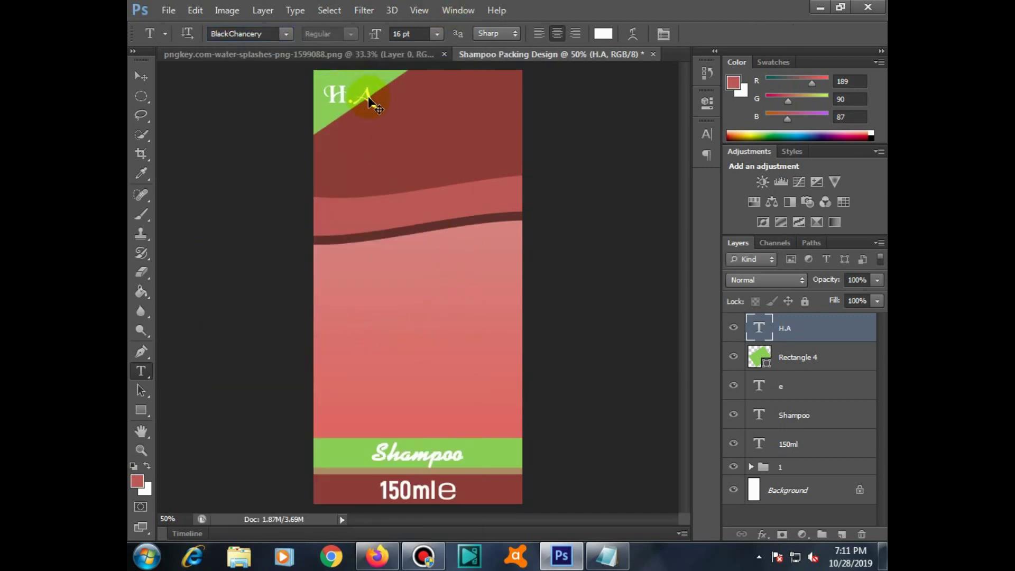
Rotate the H.A text -45° and nudge it up-left into the green corner.
{"action": "left_click", "coordinate": [195, 10]}
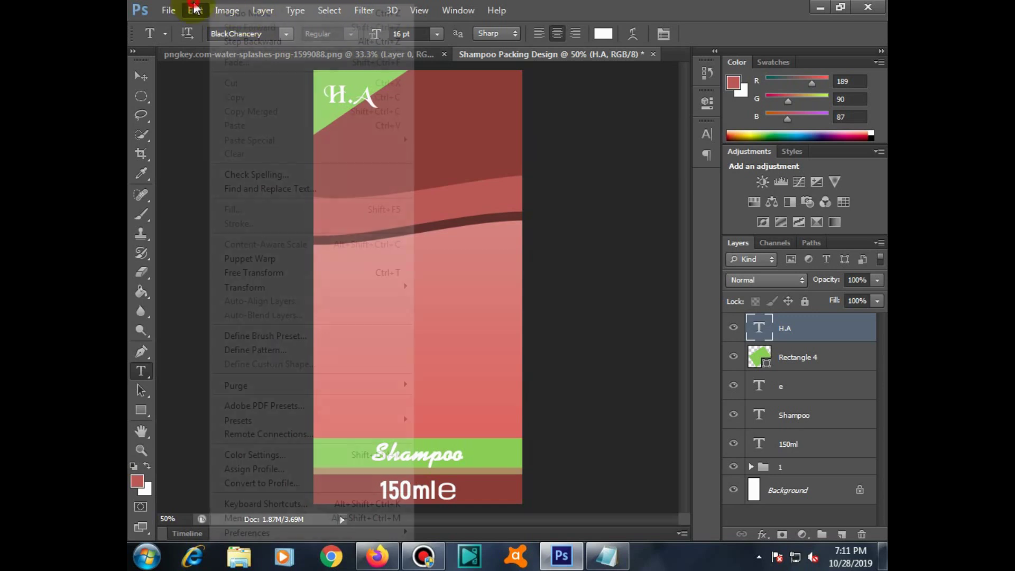
{"action": "left_click", "coordinate": [254, 272]}
{"action": "left_click_drag", "start_coordinate": [408, 98], "coordinate": [399, 56]}
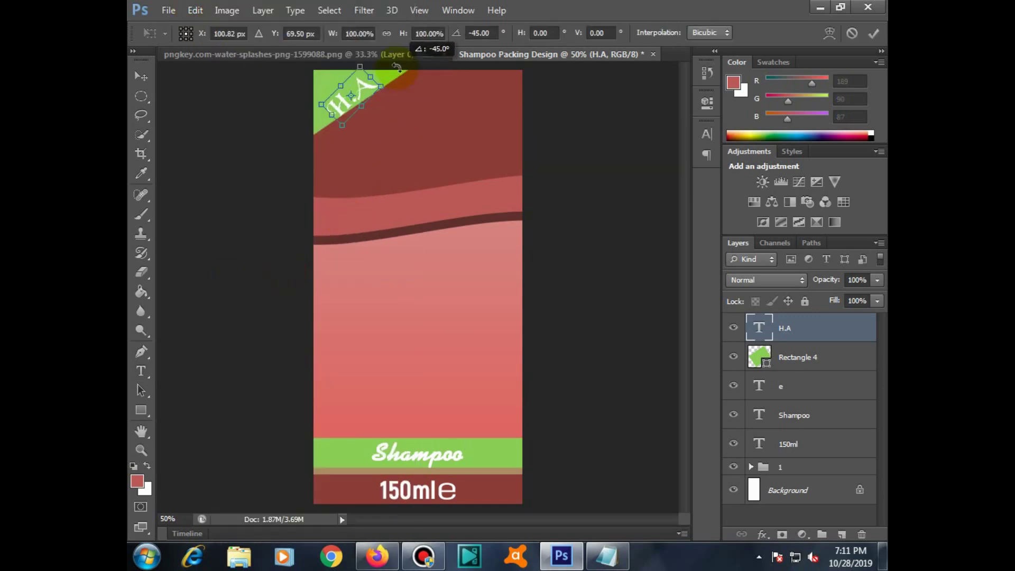
{"action": "key", "text": "Return"}
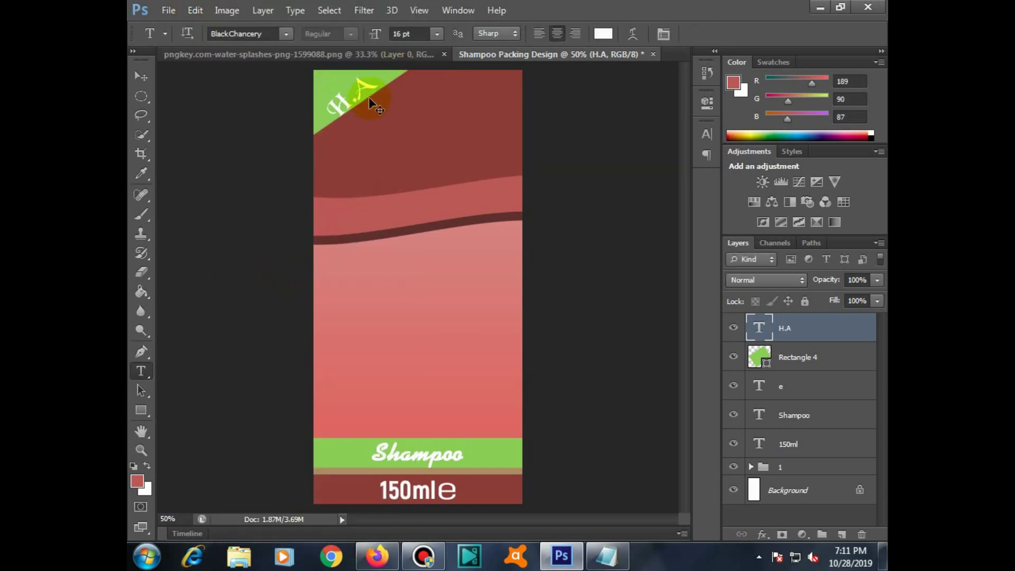
{"action": "left_click_drag", "start_coordinate": [368, 109], "coordinate": [361, 104]}
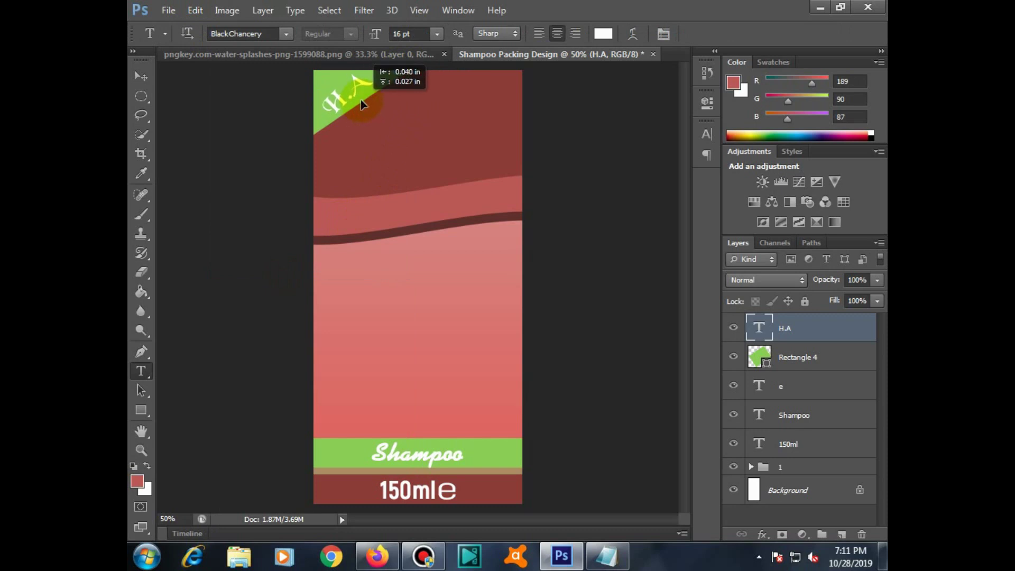
{"action": "left_click", "coordinate": [444, 159]}
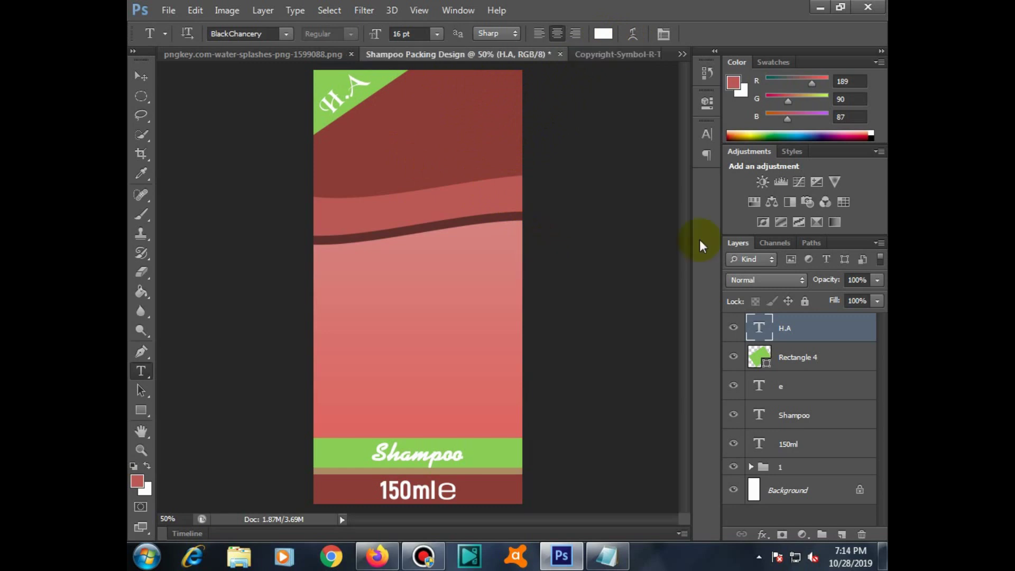
Drag the ® symbol from the Copyright-Symbol image into Shampoo Packing Design as Layer 2.
{"action": "left_click", "coordinate": [588, 55]}
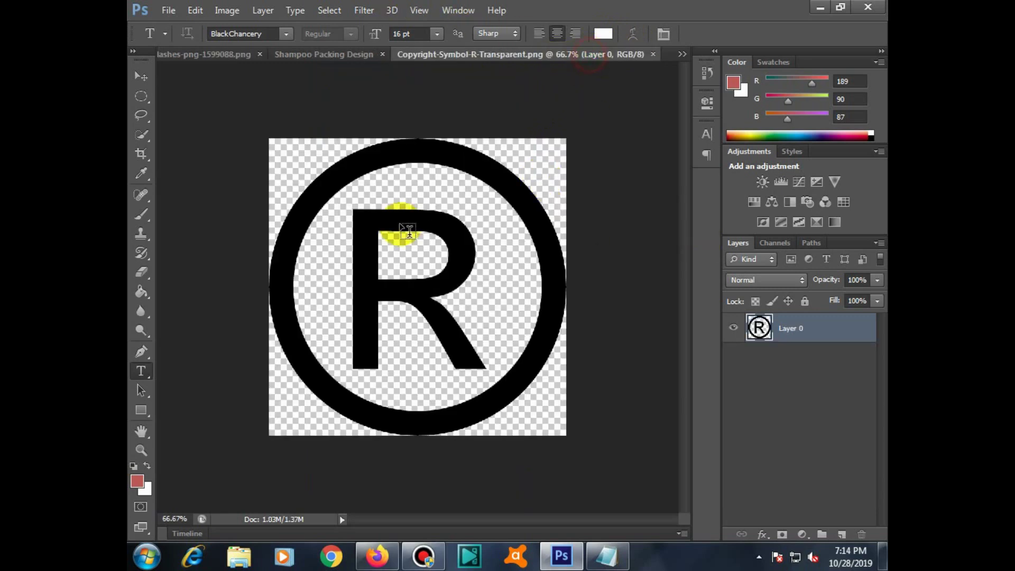
{"action": "mouse_move", "coordinate": [423, 261]}
{"action": "left_mouse_down"}
{"action": "mouse_move", "coordinate": [363, 88]}
{"action": "mouse_move", "coordinate": [448, 255]}
{"action": "mouse_move", "coordinate": [439, 255]}
{"action": "left_mouse_up"}
{"action": "key", "text": "v"}
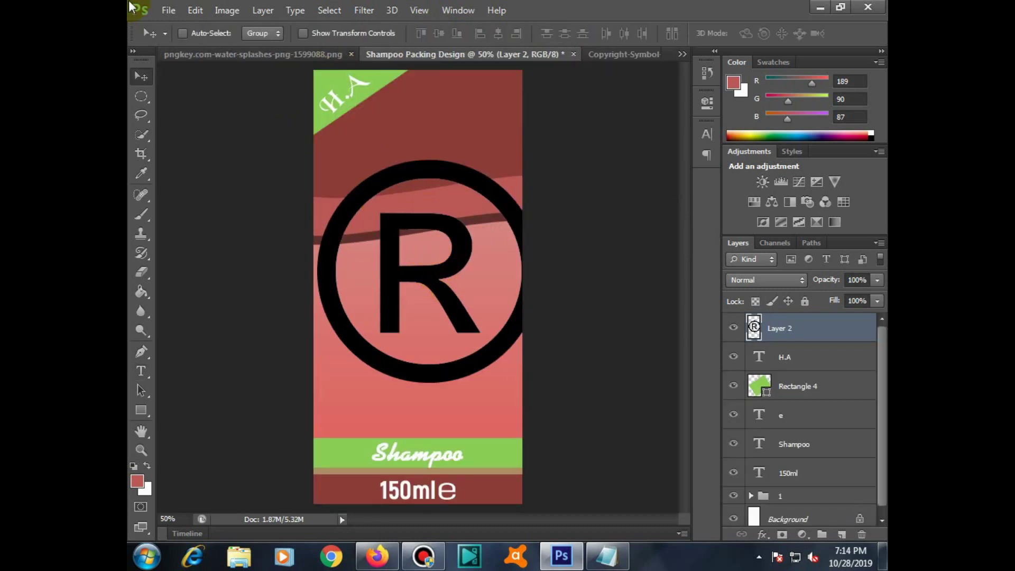
{"action": "left_click", "coordinate": [195, 10]}
Shrink the ® symbol and move it to the top-left of the green corner.
{"action": "left_click", "coordinate": [253, 272]}
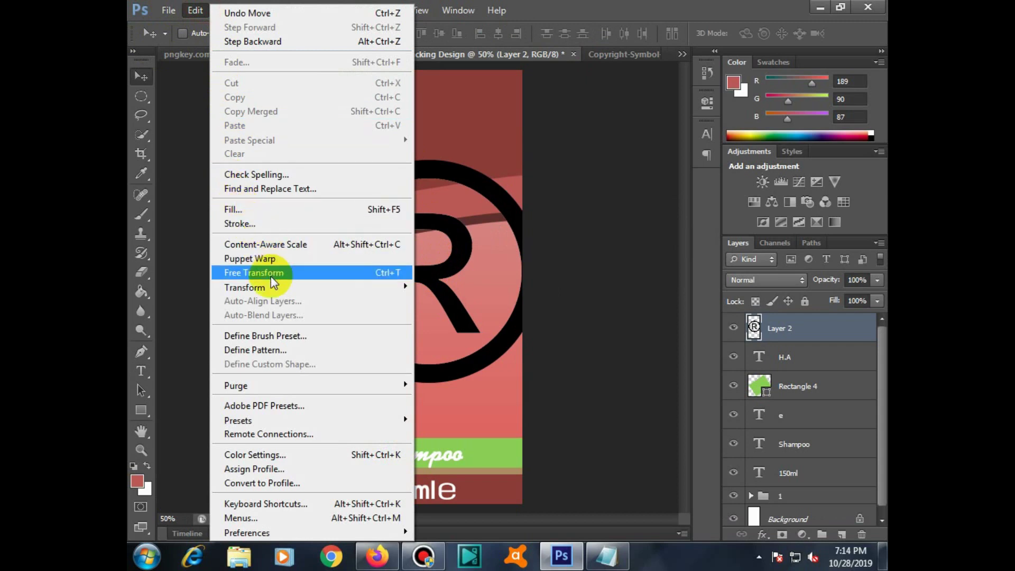
{"action": "left_click_drag", "start_coordinate": [512, 353], "coordinate": [335, 187]}
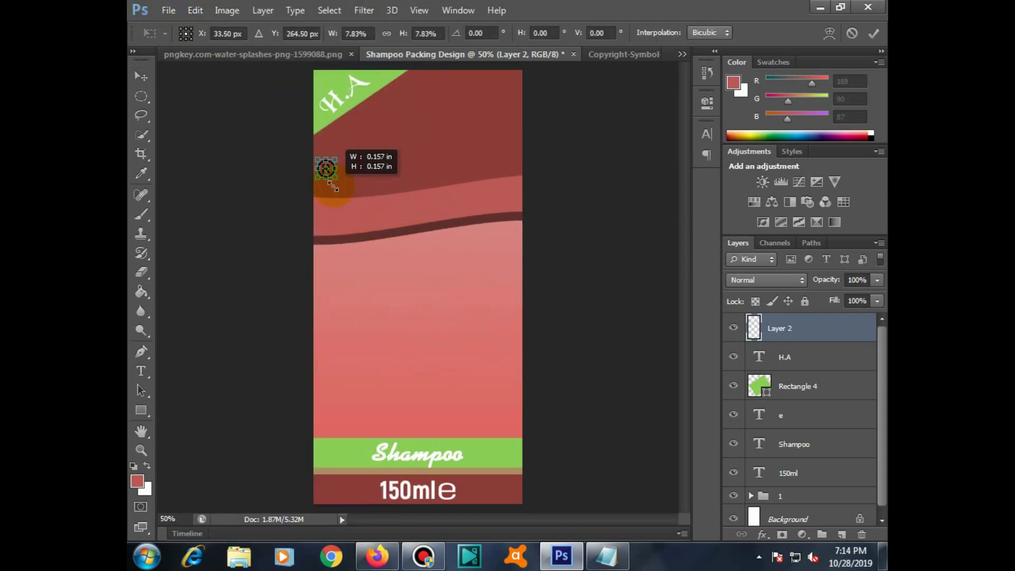
{"action": "key", "text": "Return"}
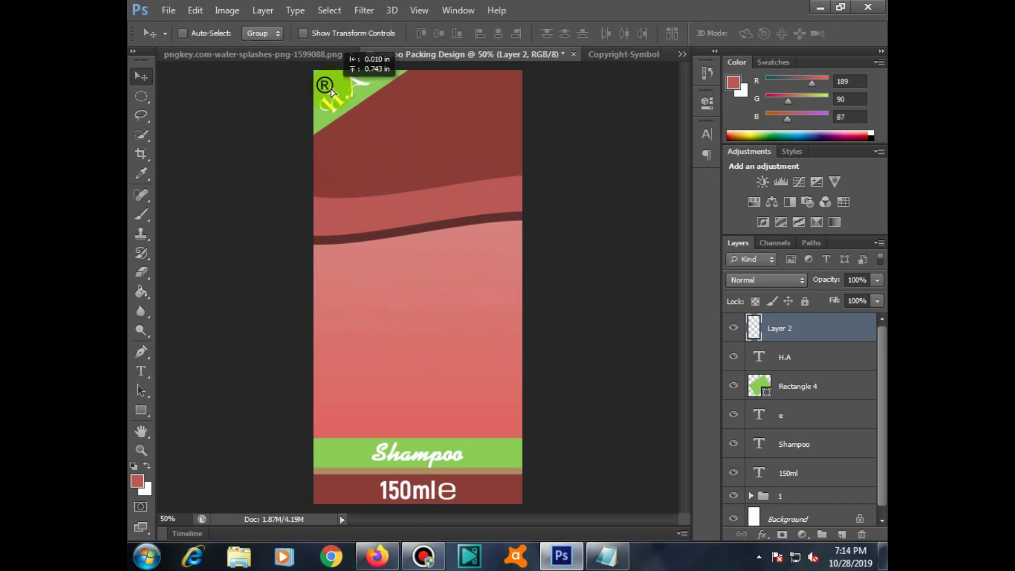
{"action": "mouse_move", "coordinate": [332, 170]}
{"action": "left_mouse_down"}
{"action": "mouse_move", "coordinate": [334, 84]}
{"action": "mouse_move", "coordinate": [428, 173]}
{"action": "left_mouse_up"}
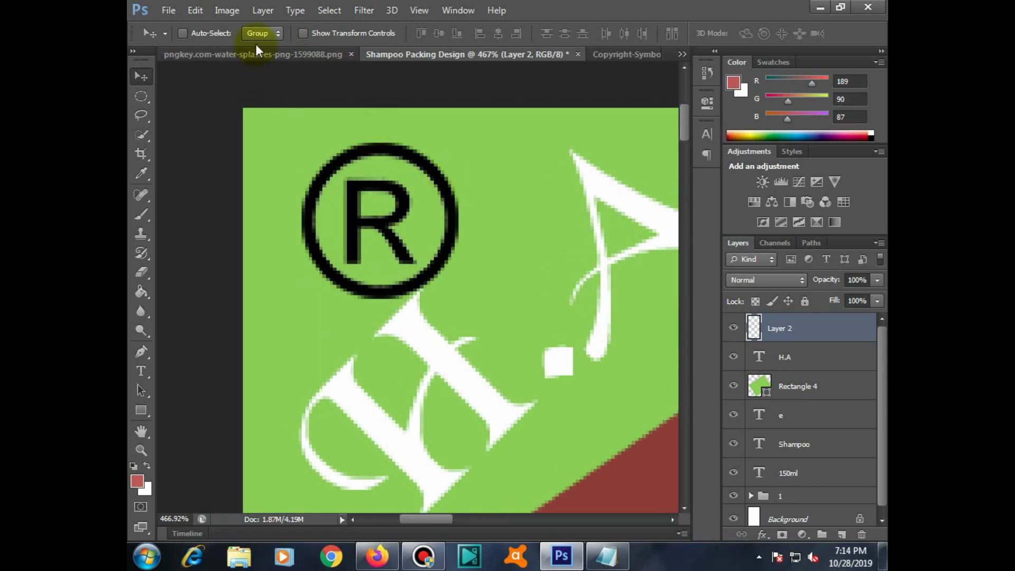
Rotate the ® about -43.5° to match H.A and tuck it into the corner.
{"action": "left_click", "coordinate": [195, 10]}
{"action": "left_click", "coordinate": [284, 273]}
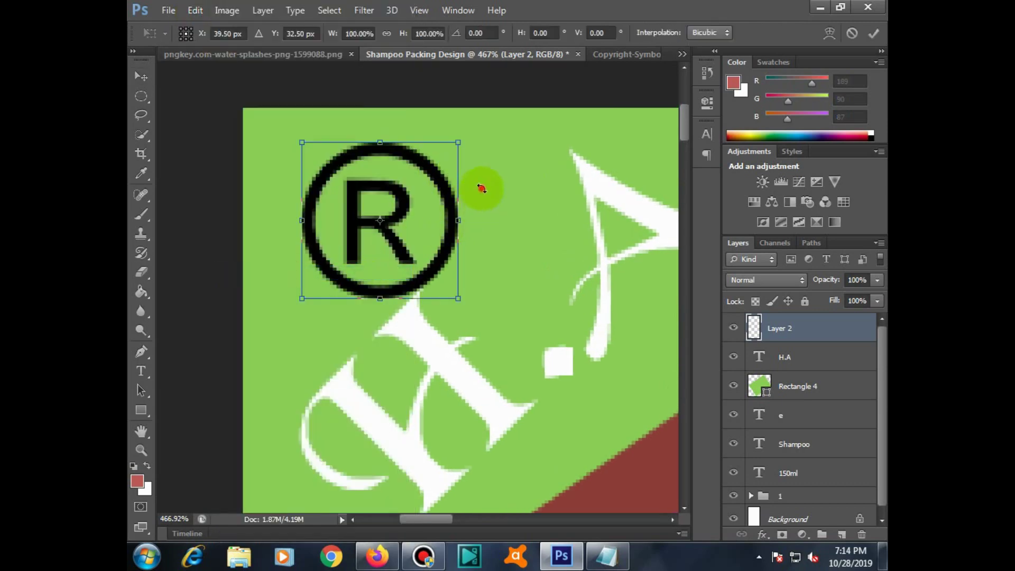
{"action": "left_click_drag", "start_coordinate": [481, 186], "coordinate": [428, 134]}
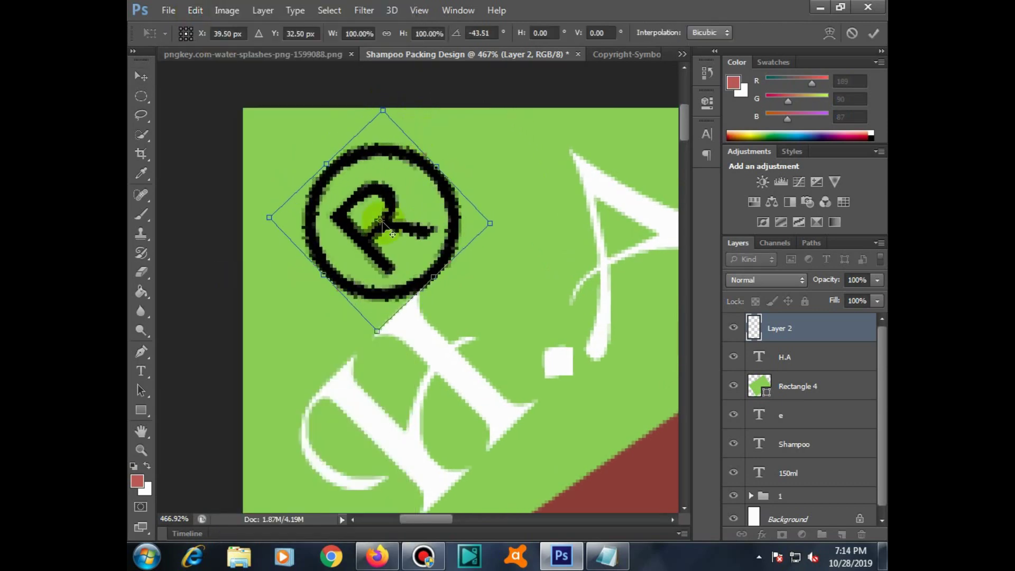
{"action": "left_click_drag", "start_coordinate": [379, 219], "coordinate": [357, 208]}
{"action": "mouse_move", "coordinate": [411, 239]}
{"action": "left_mouse_down"}
{"action": "mouse_move", "coordinate": [376, 231]}
{"action": "mouse_move", "coordinate": [372, 248]}
{"action": "left_mouse_up"}
{"action": "key", "text": "ctrl+0"}
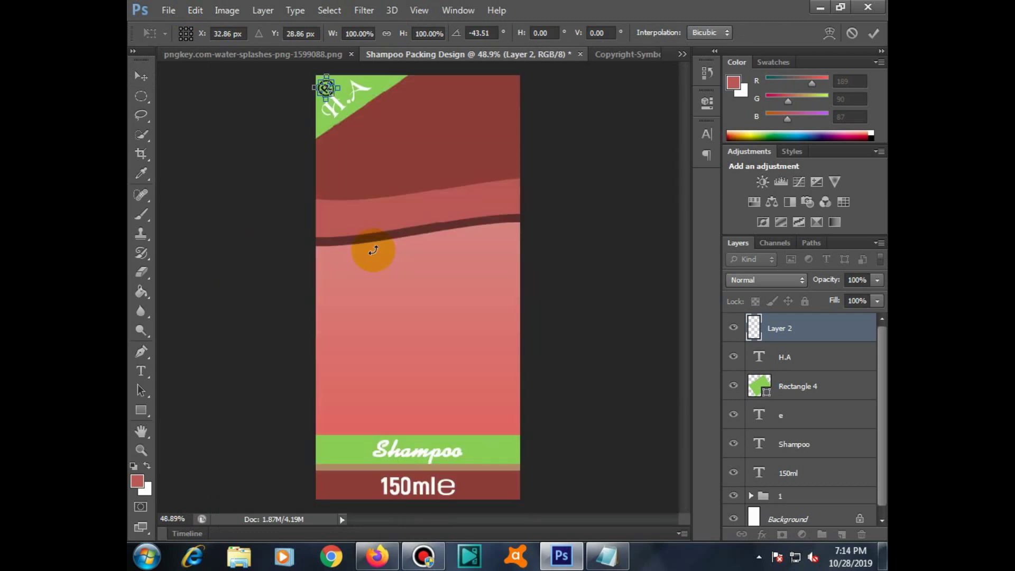
{"action": "key", "text": "Return"}
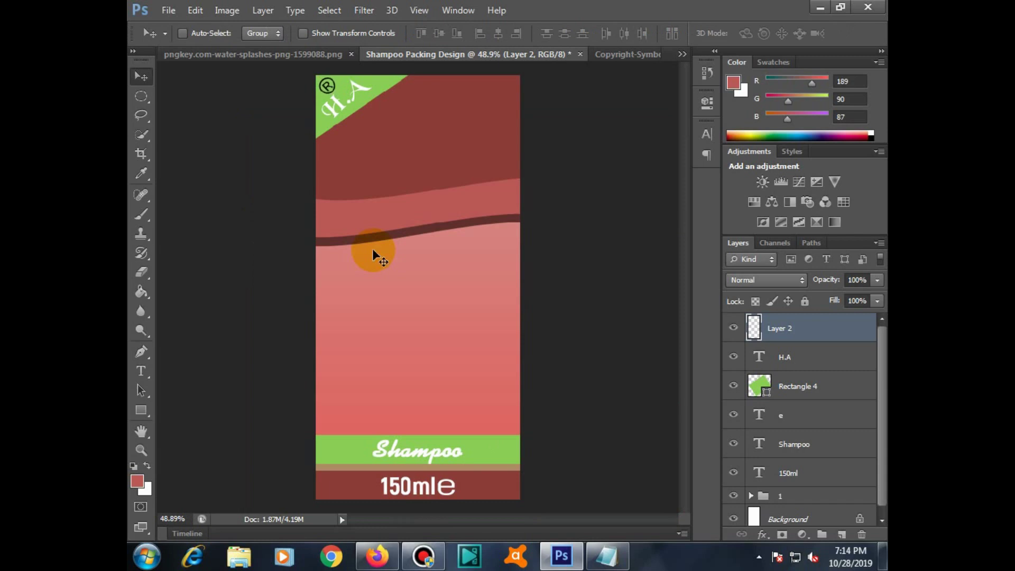
Nudge the ® slightly right and down, and the H.A text left and down.
{"action": "left_click", "coordinate": [335, 86], "text": "ctrl"}
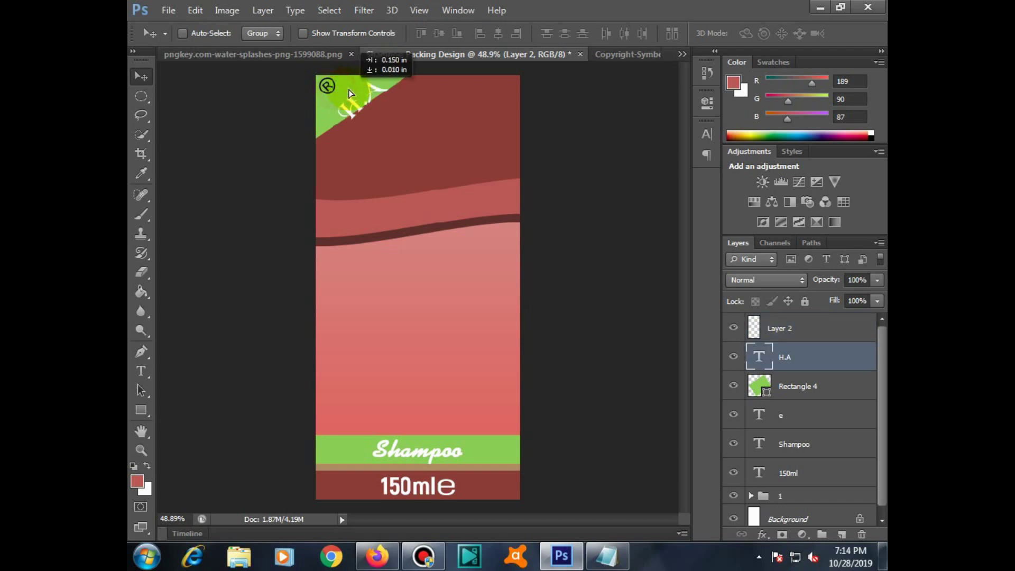
{"action": "left_click", "coordinate": [755, 332]}
{"action": "mouse_move", "coordinate": [327, 86]}
{"action": "left_mouse_down"}
{"action": "mouse_move", "coordinate": [382, 81]}
{"action": "mouse_move", "coordinate": [327, 86]}
{"action": "left_mouse_up"}
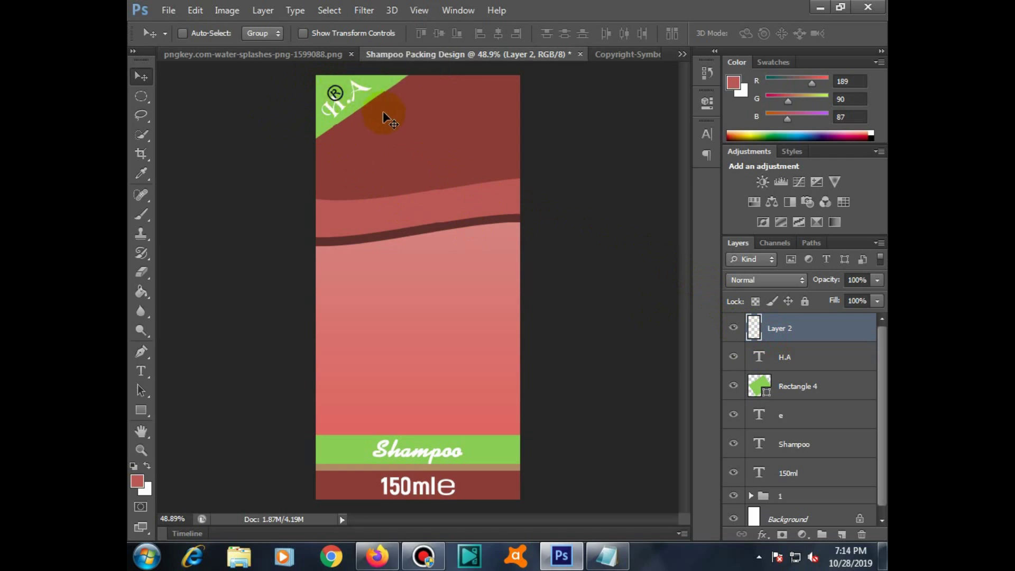
{"action": "key", "text": "Right"}
{"action": "key", "text": "Right"}
{"action": "key", "text": "Right"}
{"action": "key", "text": "Down"}
{"action": "key", "text": "Down"}
{"action": "left_click", "coordinate": [798, 366]}
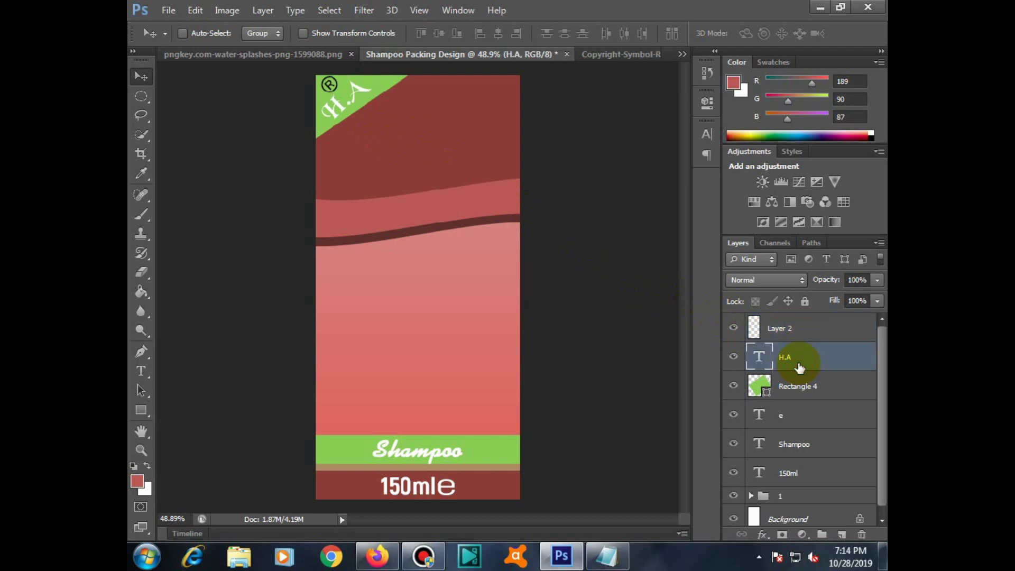
{"action": "left_click", "coordinate": [799, 330]}
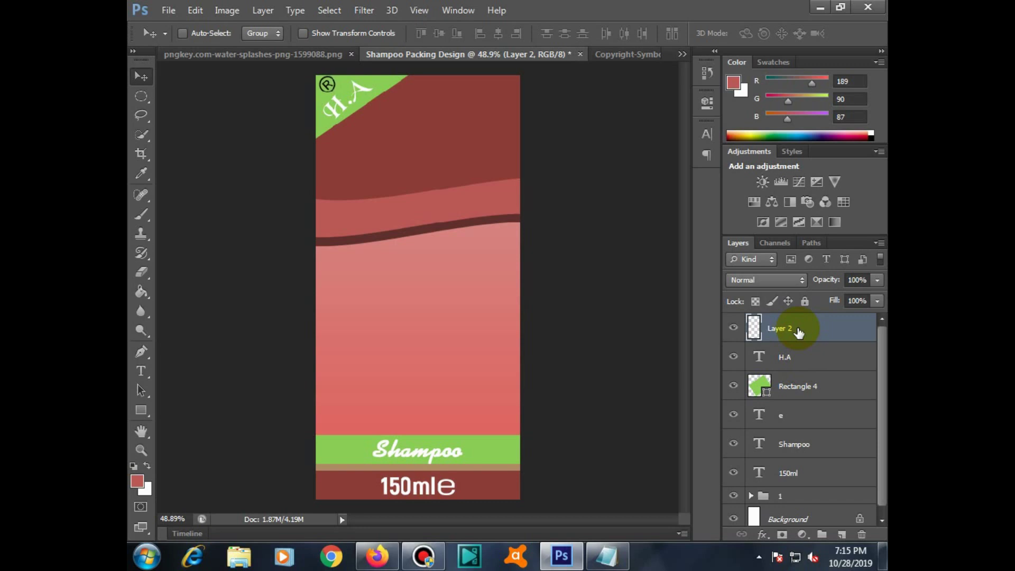
{"action": "left_click", "coordinate": [833, 363]}
{"action": "key", "text": "Left"}
{"action": "key", "text": "Left"}
{"action": "key", "text": "Left"}
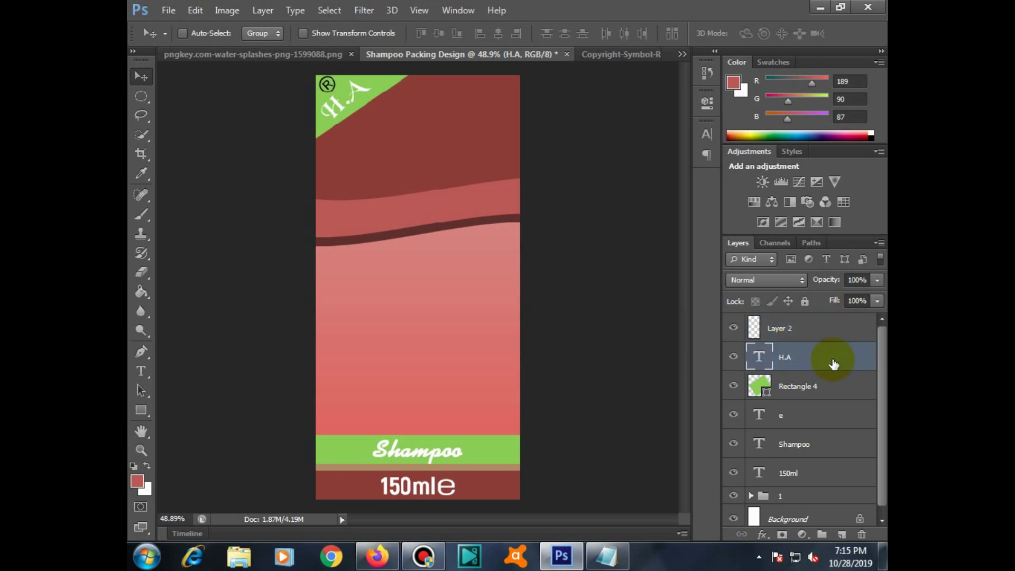
{"action": "key", "text": "Left"}
{"action": "key", "text": "Left"}
{"action": "key", "text": "Left"}
{"action": "key", "text": "Down"}
{"action": "key", "text": "Down"}
Group the six layers from Layer 2 through 150ml into a group named '2'.
{"action": "left_click", "coordinate": [824, 338]}
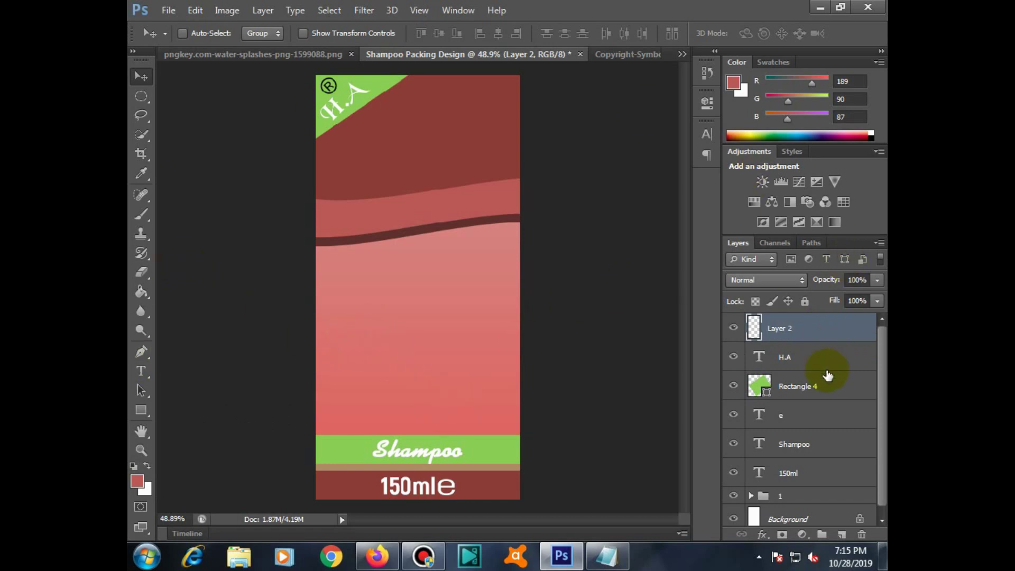
{"action": "left_click", "coordinate": [816, 386], "text": "shift"}
{"action": "left_click", "coordinate": [812, 464], "text": "shift"}
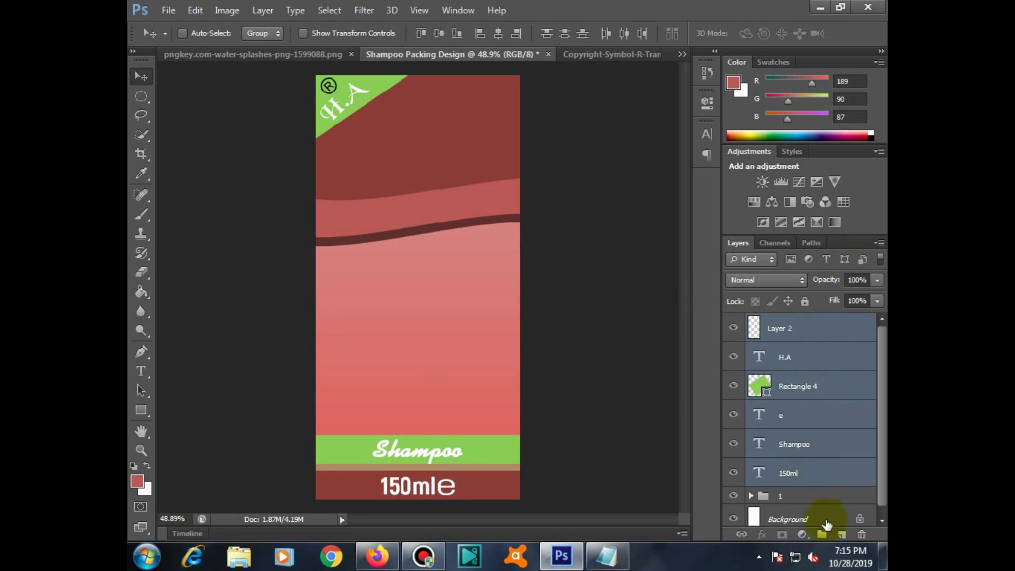
{"action": "left_click", "coordinate": [822, 534]}
{"action": "double_click", "coordinate": [788, 324]}
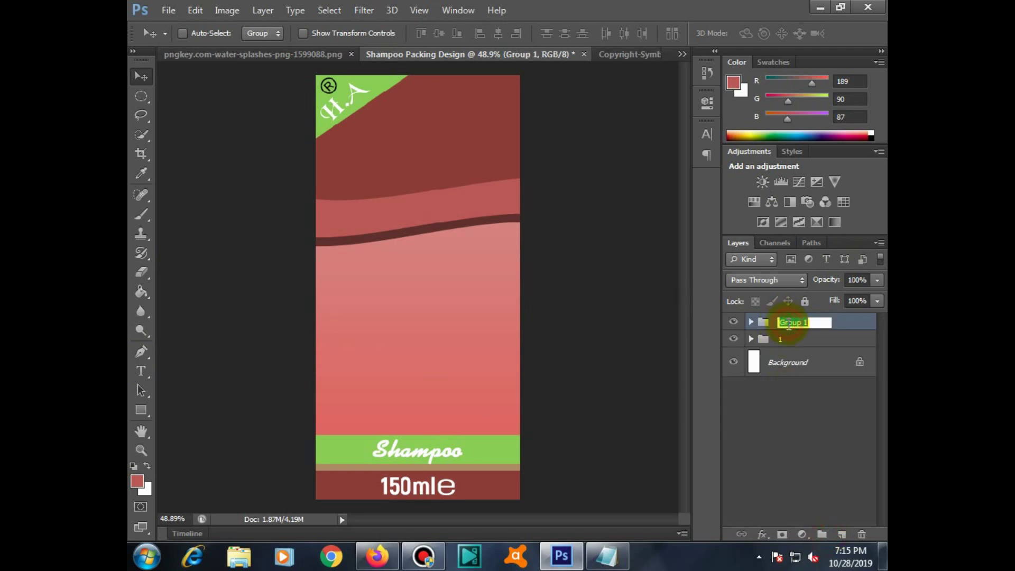
{"action": "type", "text": "2"}
{"action": "key", "text": "Return"}
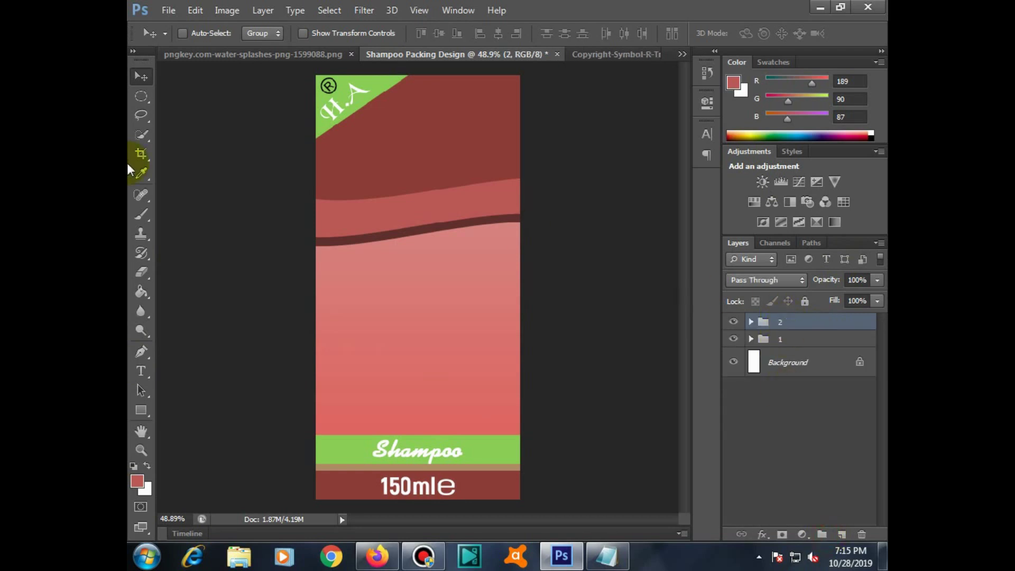
{"action": "left_click", "coordinate": [141, 370]}
Type the white title 'Hussaini Herbal' in BlackChancery across the pink area.
{"action": "left_click", "coordinate": [356, 285]}
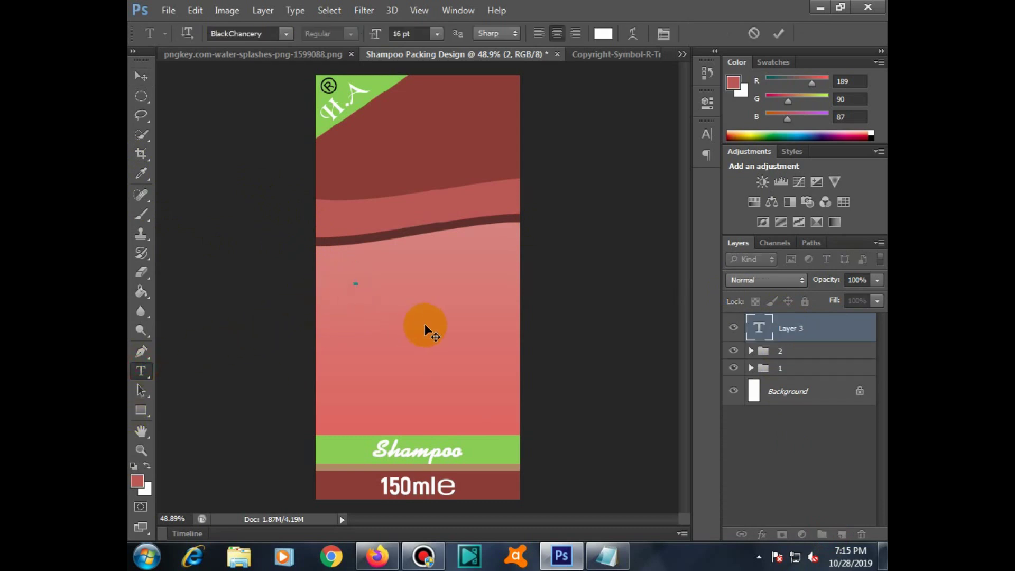
{"action": "type", "text": "Hu"}
{"action": "type", "text": "ssaini "}
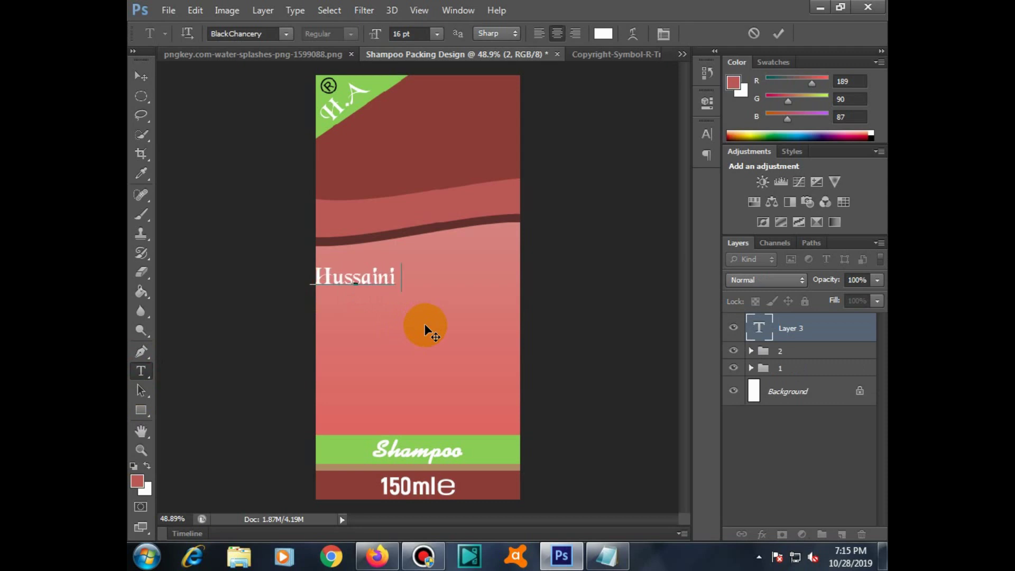
{"action": "type", "text": "H"}
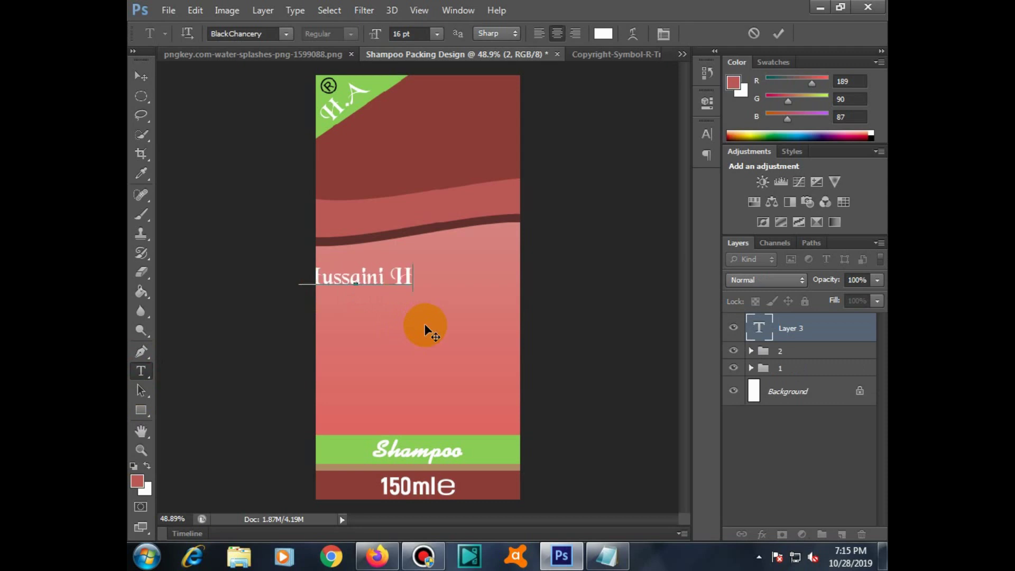
{"action": "type", "text": "erbal"}
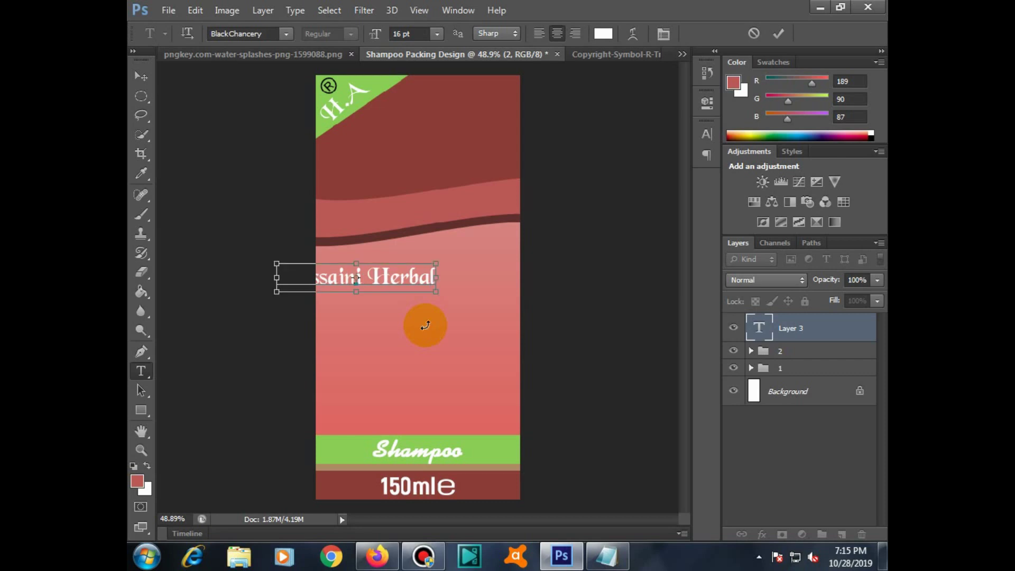
{"action": "key", "text": "ctrl+a"}
{"action": "left_click_drag", "start_coordinate": [360, 300], "coordinate": [437, 300]}
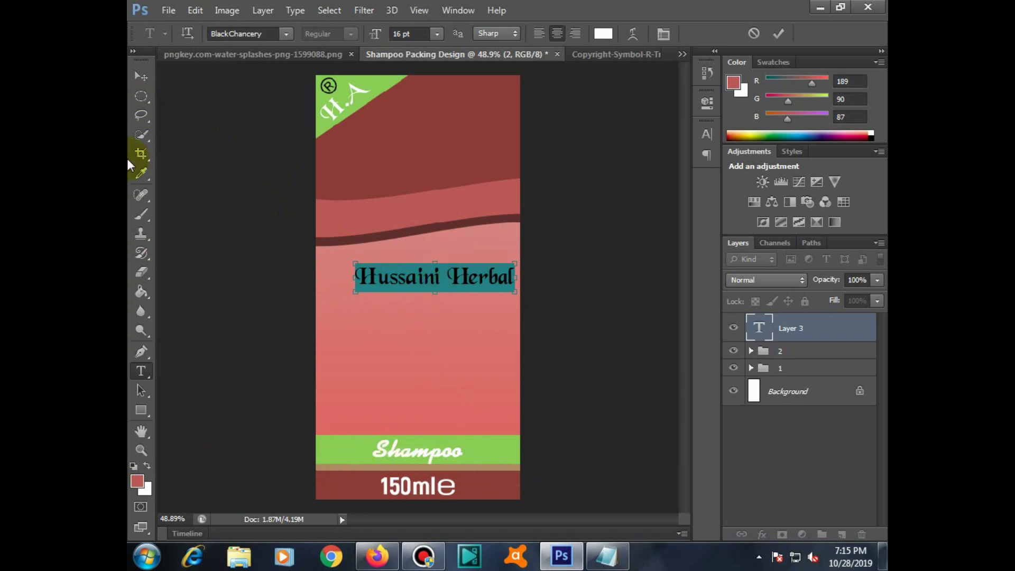
{"action": "left_click", "coordinate": [286, 34]}
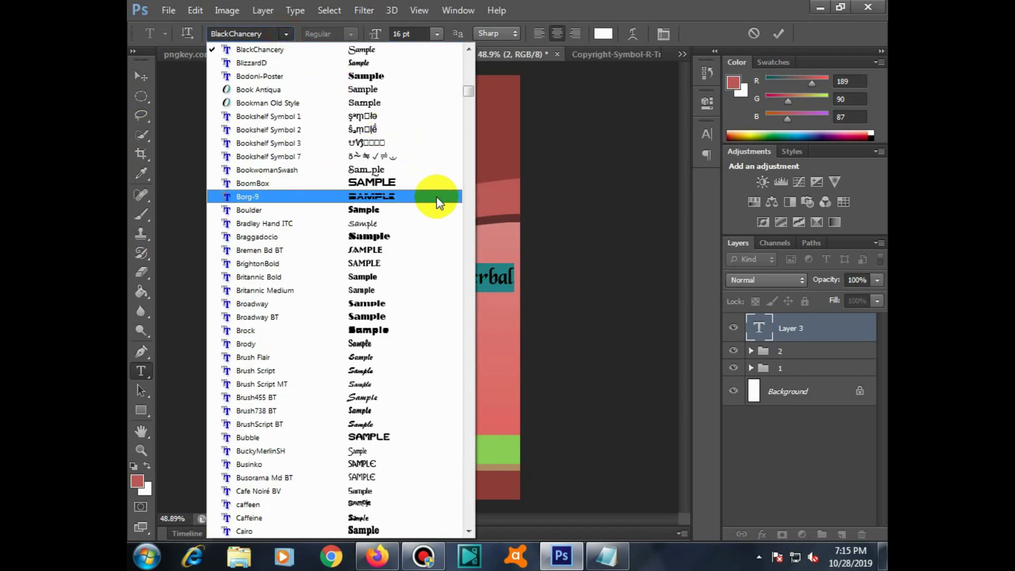
{"action": "left_click", "coordinate": [816, 325]}
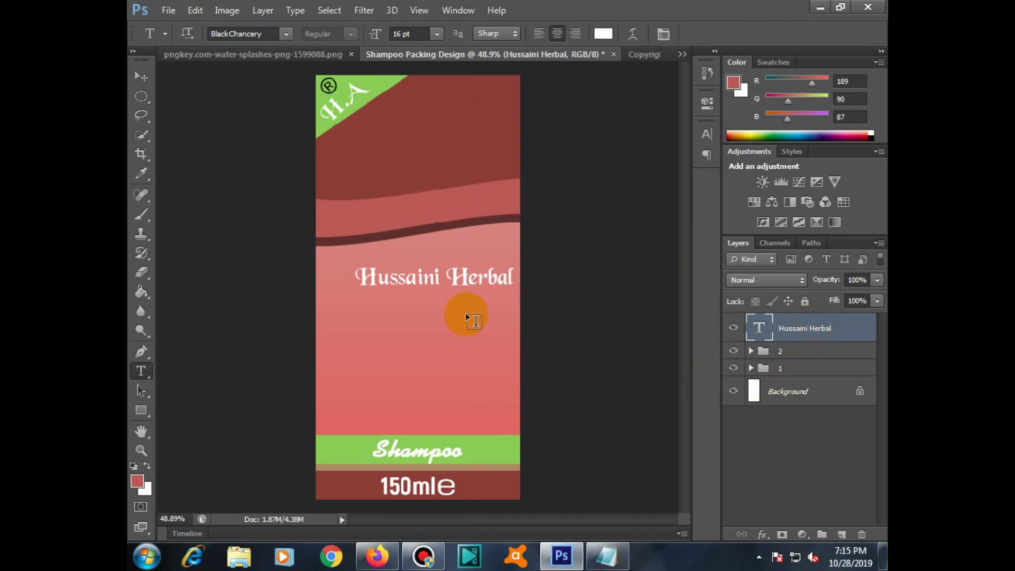
Shrink the Hussaini Herbal title to 9 pt.
{"action": "double_click", "coordinate": [463, 277]}
{"action": "triple_click", "coordinate": [463, 277]}
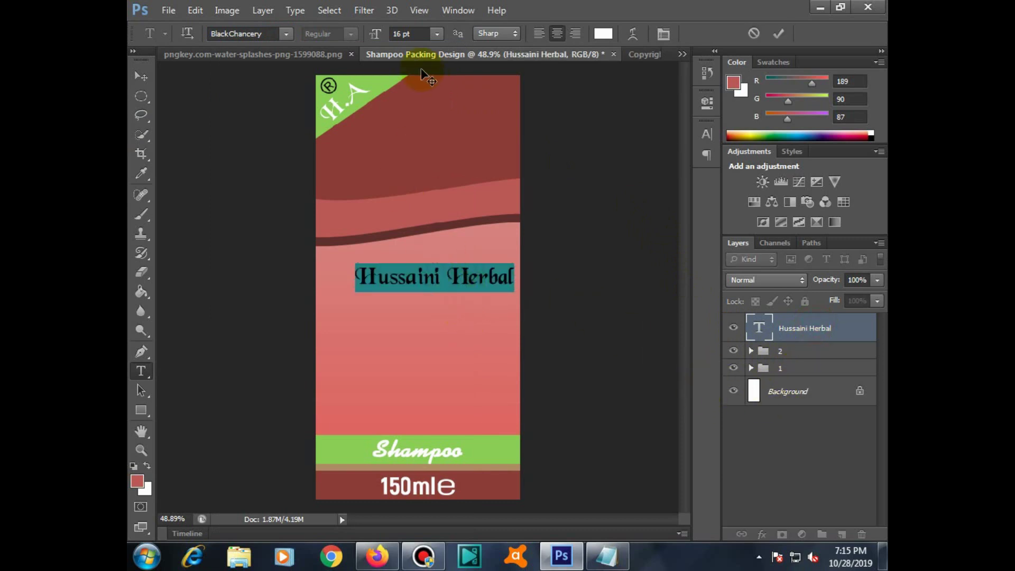
{"action": "left_click_drag", "start_coordinate": [382, 43], "coordinate": [373, 41]}
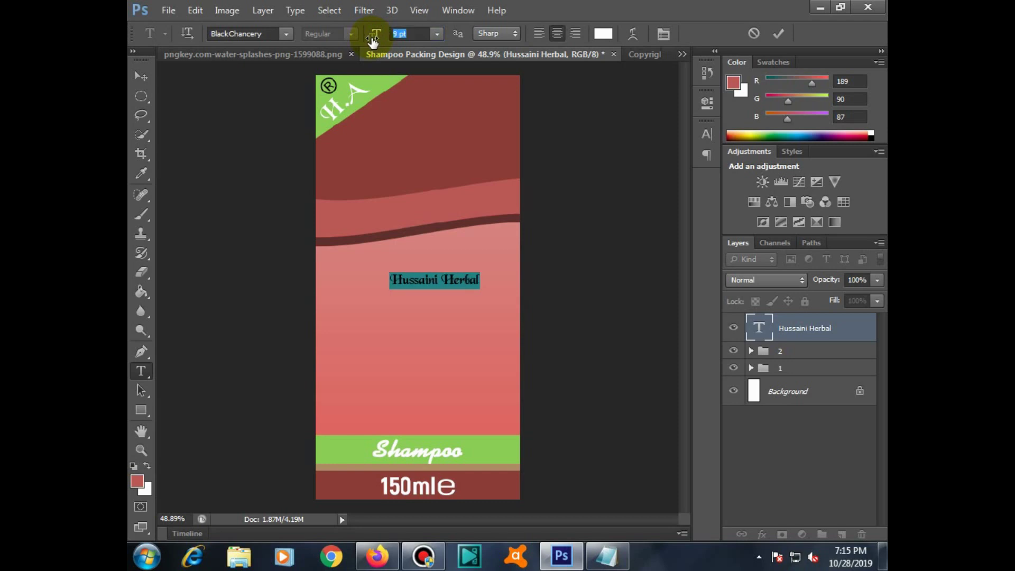
{"action": "key", "text": "ctrl+Return"}
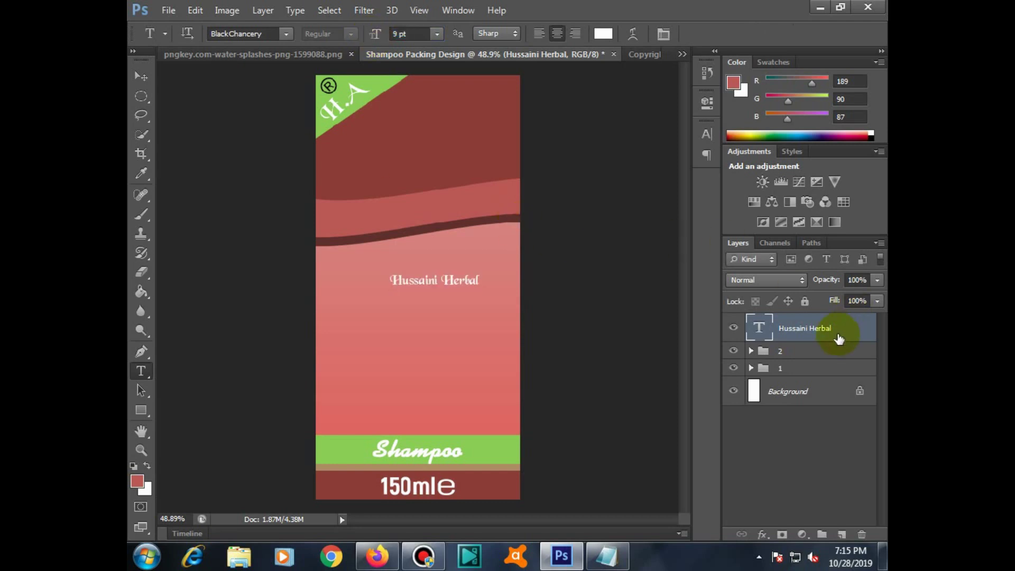
{"action": "left_click", "coordinate": [749, 351]}
{"action": "scroll", "coordinate": [792, 412], "scroll_direction": "down", "scroll_amount": 2}
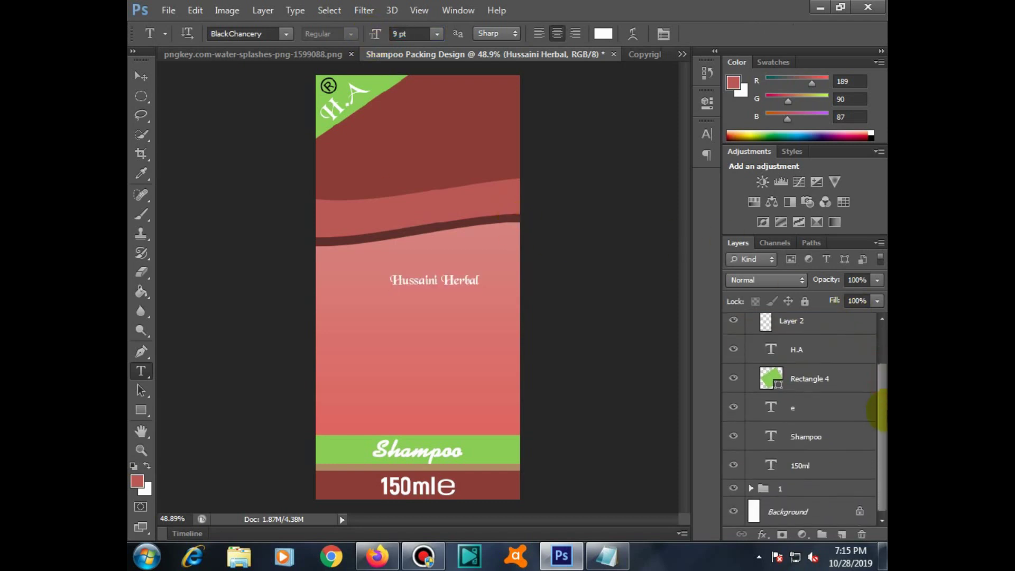
{"action": "double_click", "coordinate": [770, 444]}
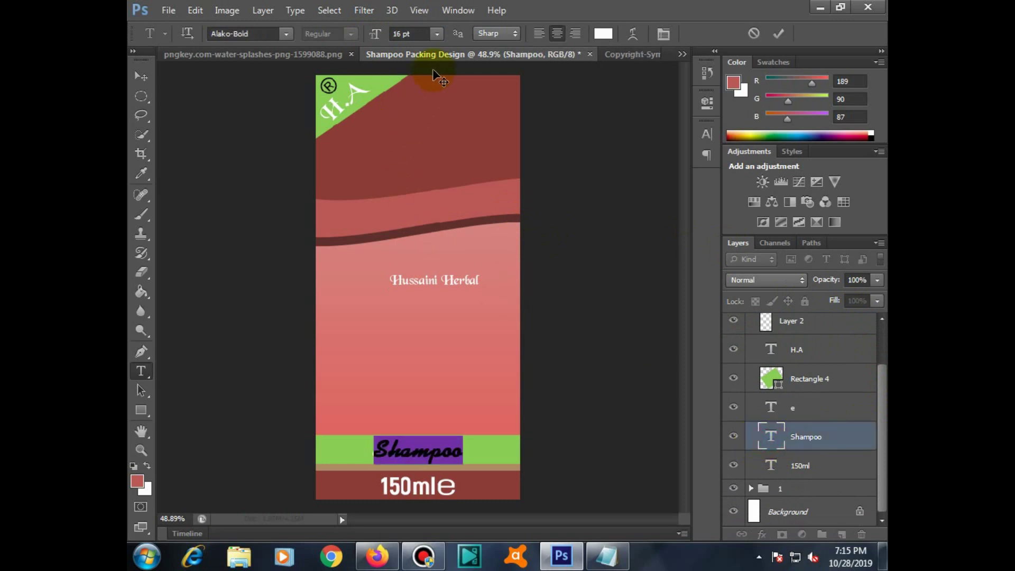
{"action": "left_click_drag", "start_coordinate": [382, 37], "coordinate": [380, 40]}
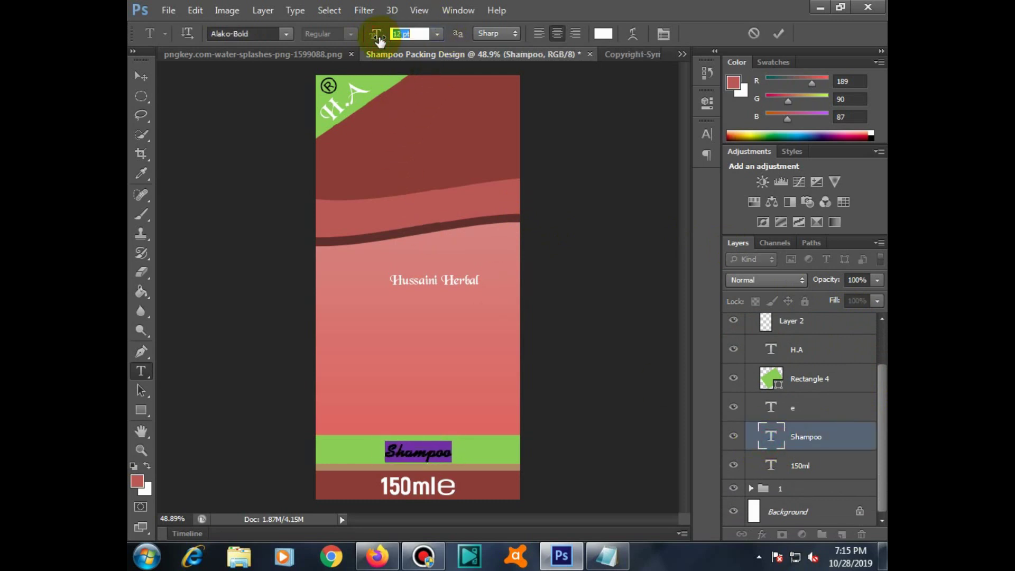
{"action": "key", "text": "ctrl+Up"}
{"action": "key", "text": "ctrl+Up"}
{"action": "key", "text": "ctrl+Up"}
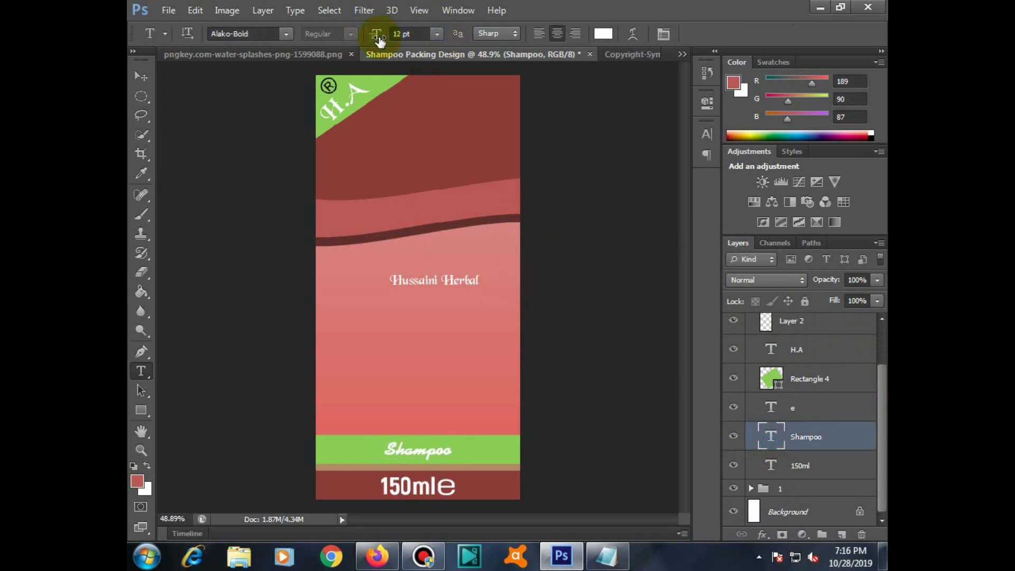
{"action": "key", "text": "ctrl+Up"}
{"action": "key", "text": "ctrl+Up"}
{"action": "key", "text": "ctrl+Up"}
{"action": "key", "text": "ctrl+Up"}
{"action": "key", "text": "ctrl+Up"}
{"action": "key", "text": "ctrl+Up"}
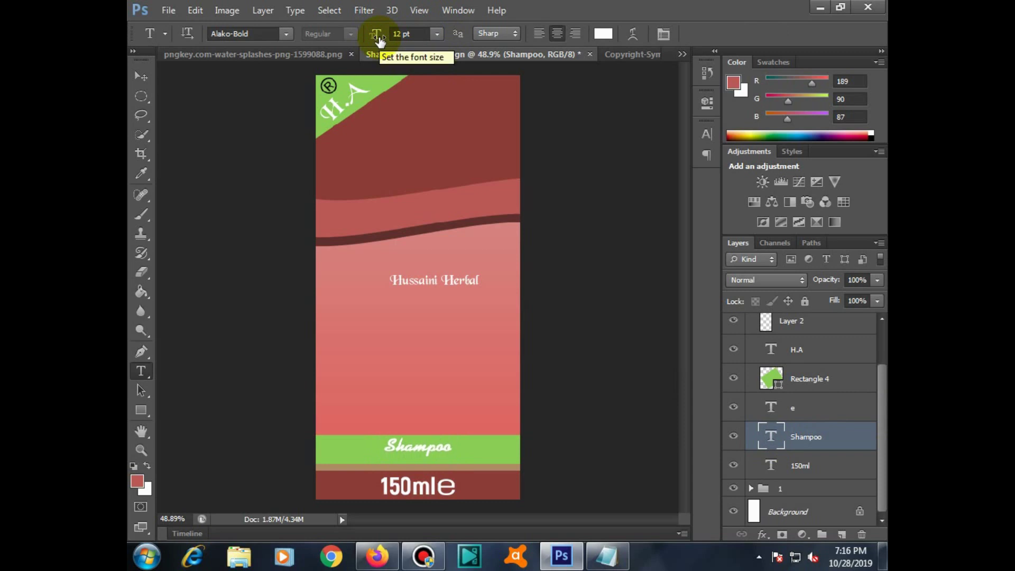
{"action": "key", "text": "ctrl+shift+Down"}
{"action": "key", "text": "ctrl+shift+Down"}
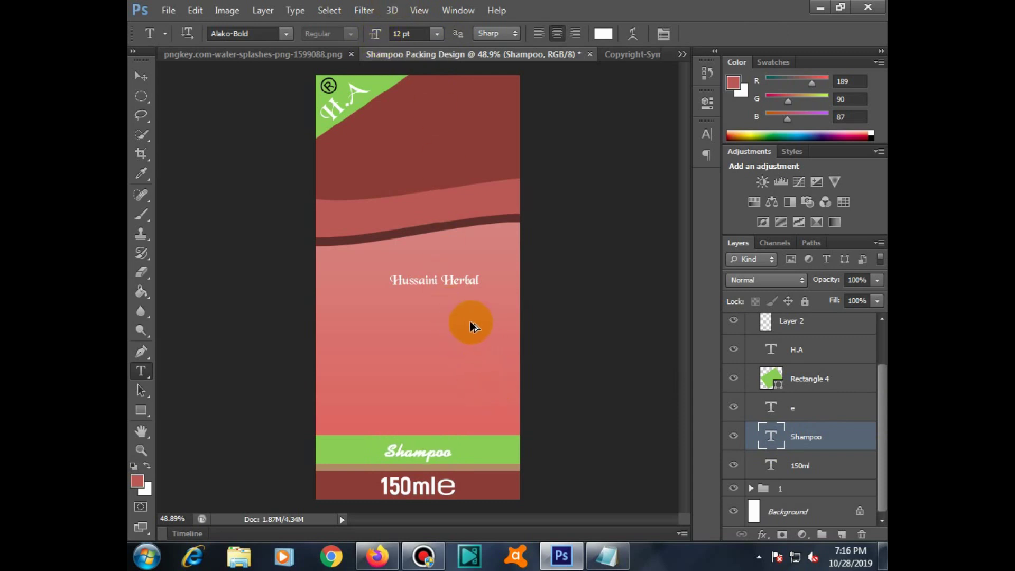
{"action": "left_click", "coordinate": [471, 323]}
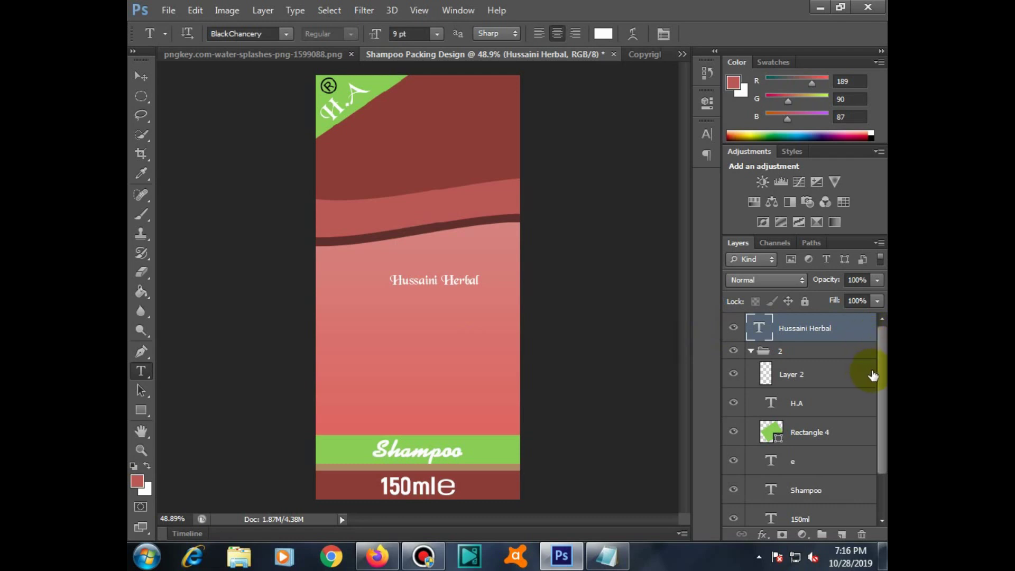
Move the Hussaini Herbal title into the top dark-red band and resize it to 19 pt.
{"action": "left_click", "coordinate": [751, 350]}
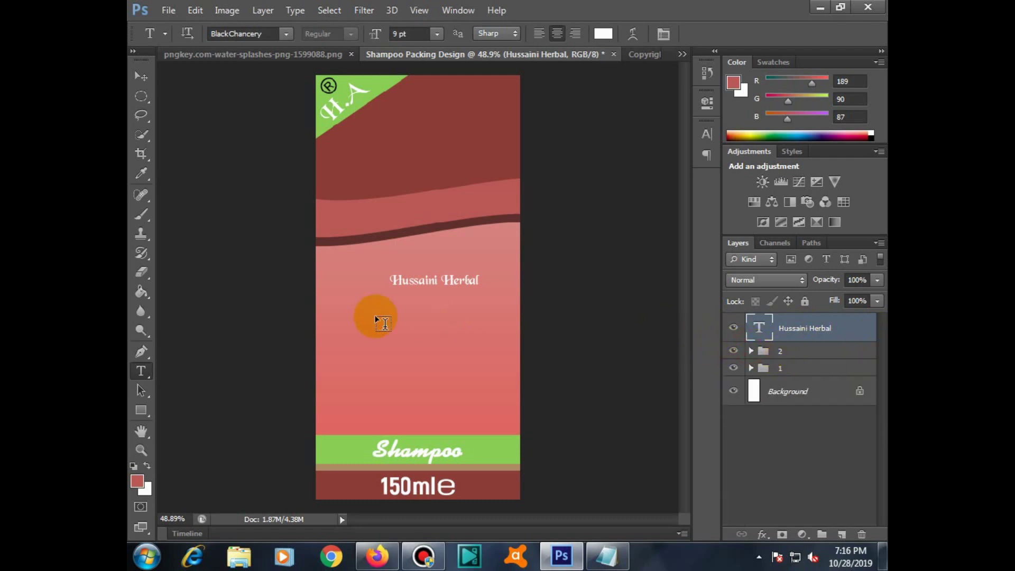
{"action": "mouse_move", "coordinate": [413, 289]}
{"action": "left_mouse_down"}
{"action": "mouse_move", "coordinate": [388, 149]}
{"action": "mouse_move", "coordinate": [372, 162]}
{"action": "left_mouse_up"}
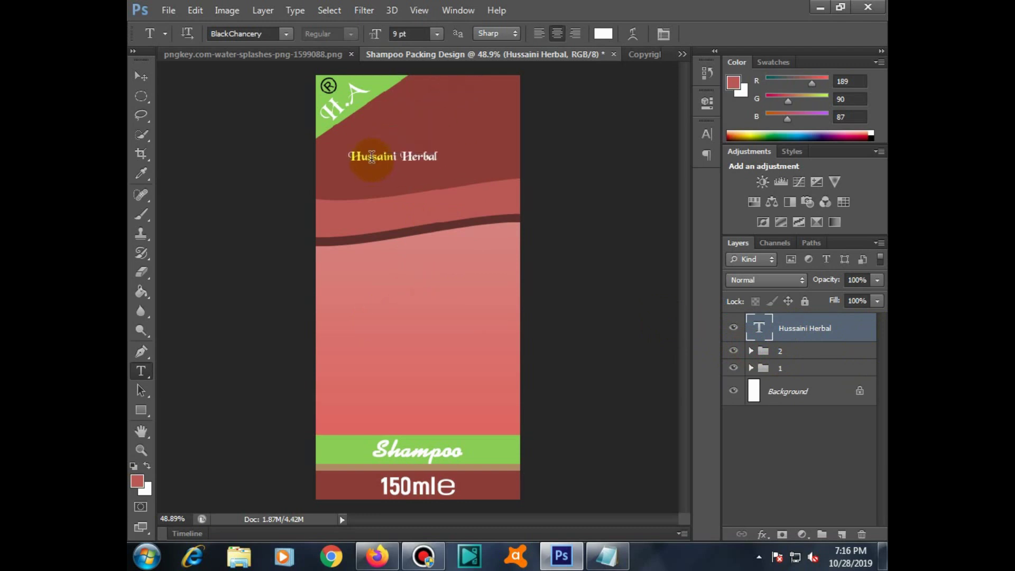
{"action": "double_click", "coordinate": [370, 159]}
{"action": "key", "text": "ctrl+a"}
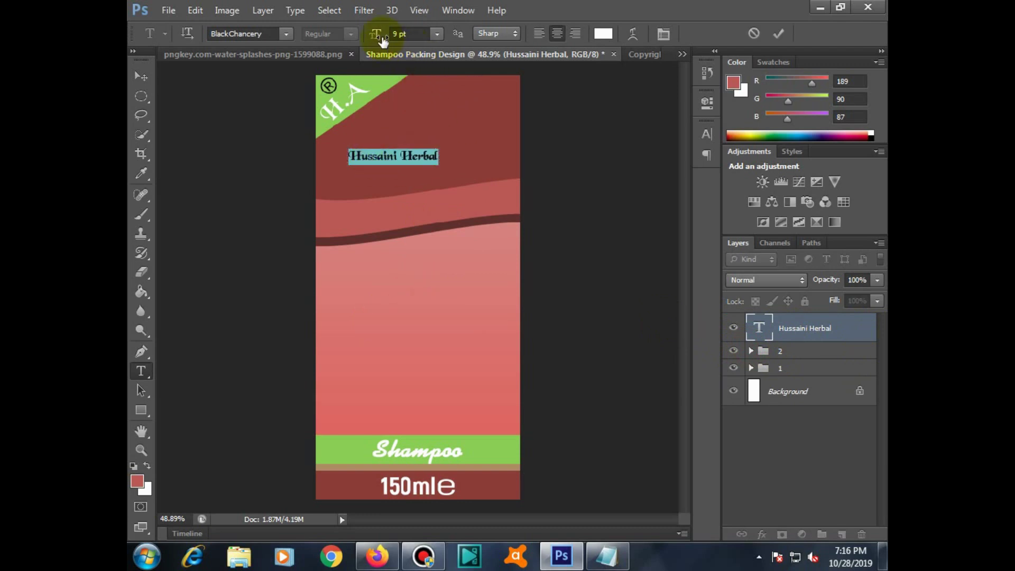
{"action": "left_click_drag", "start_coordinate": [383, 41], "coordinate": [386, 38]}
{"action": "key", "text": "ctrl+h"}
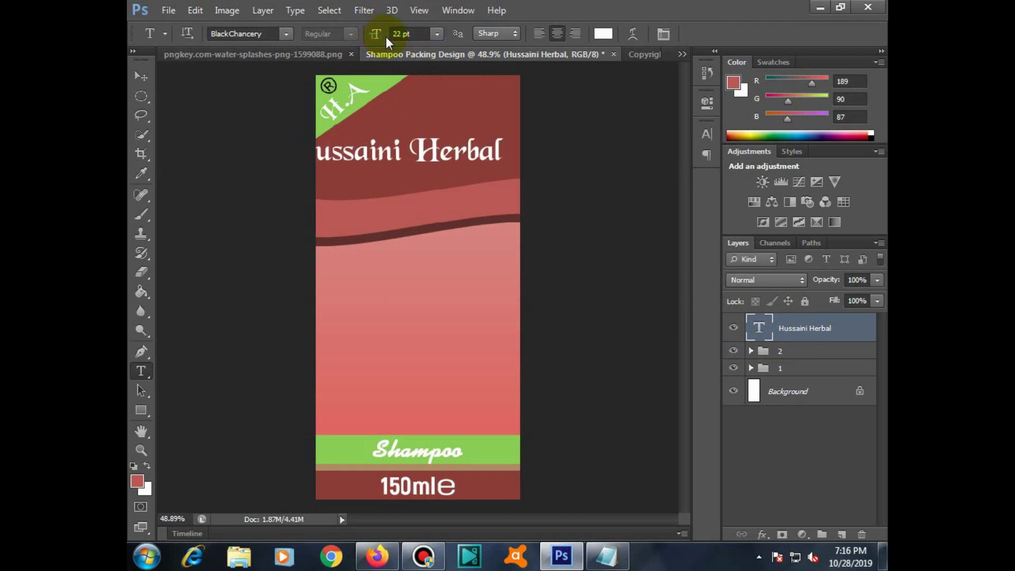
{"action": "key", "text": "Right"}
{"action": "key", "text": "Right"}
{"action": "key", "text": "Right"}
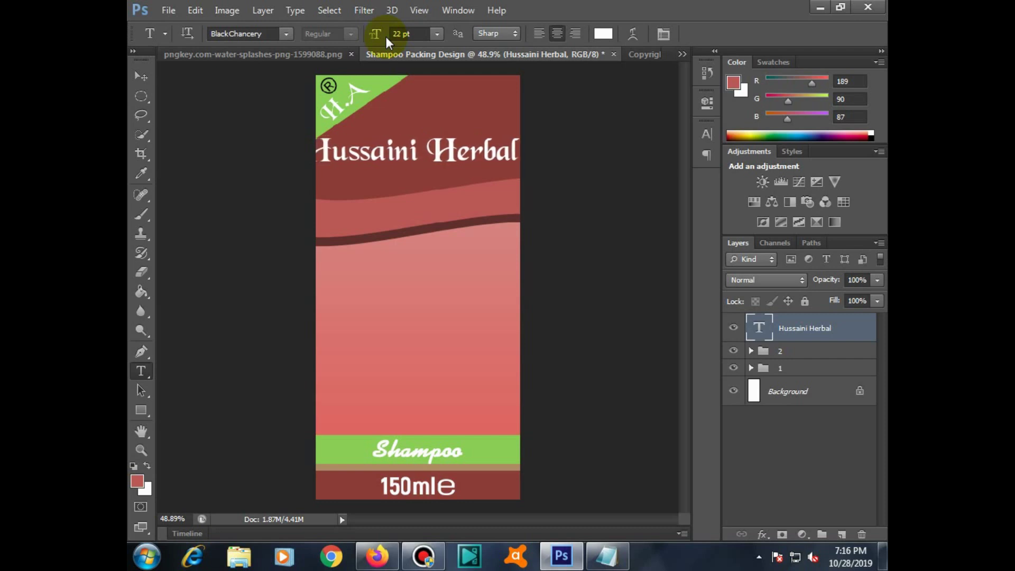
{"action": "triple_click", "coordinate": [413, 139]}
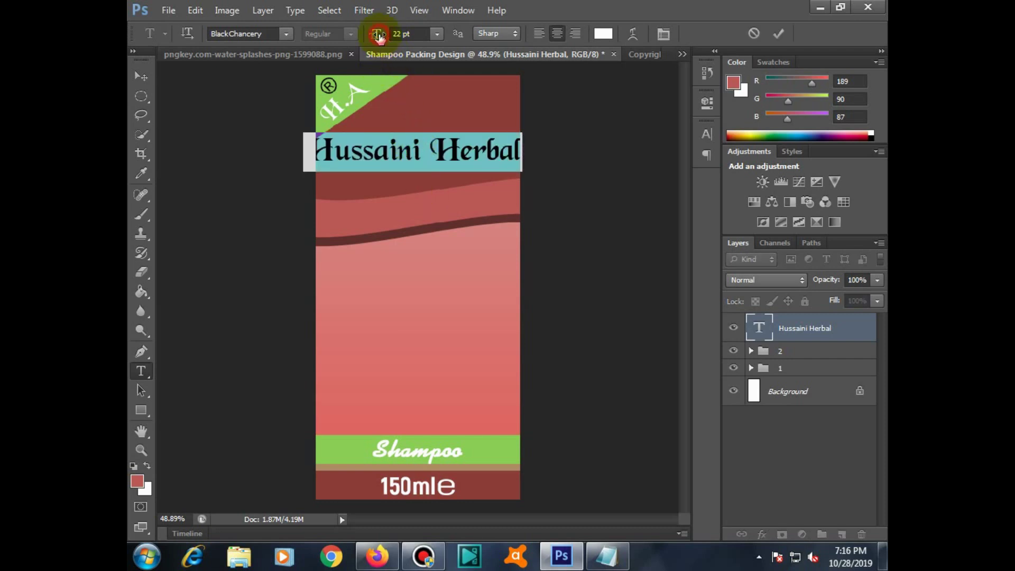
{"action": "left_click_drag", "start_coordinate": [379, 36], "coordinate": [378, 38]}
{"action": "key", "text": "ctrl+h"}
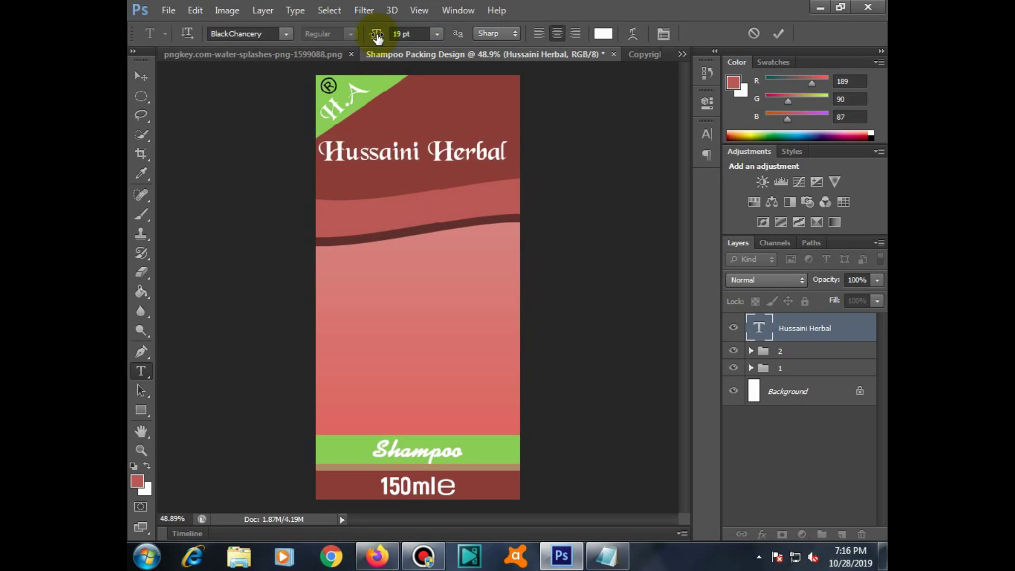
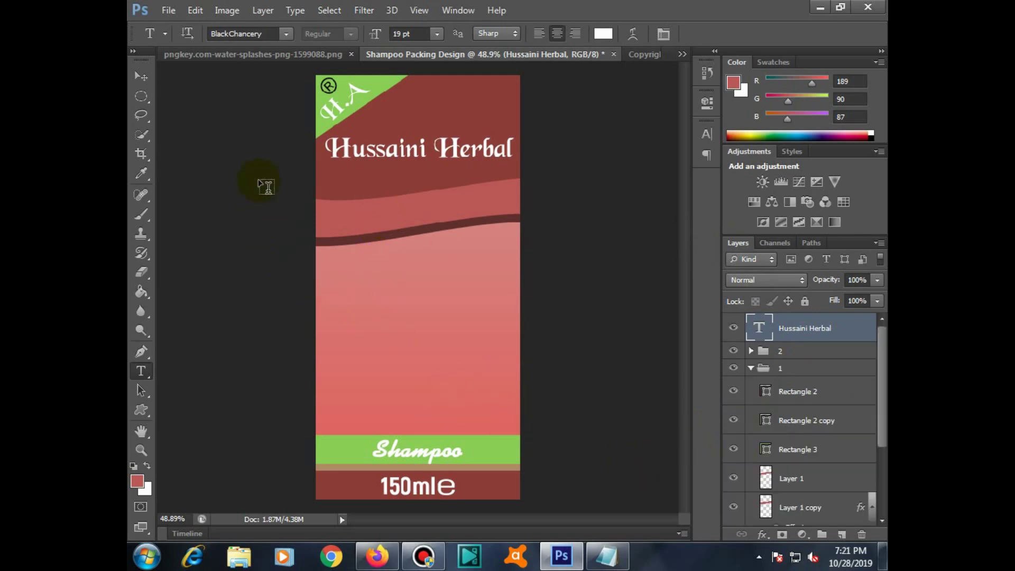
Drag the water-splash image into the Shampoo design and place Layer 3 below Rectangle 1.
{"action": "left_click", "coordinate": [263, 52]}
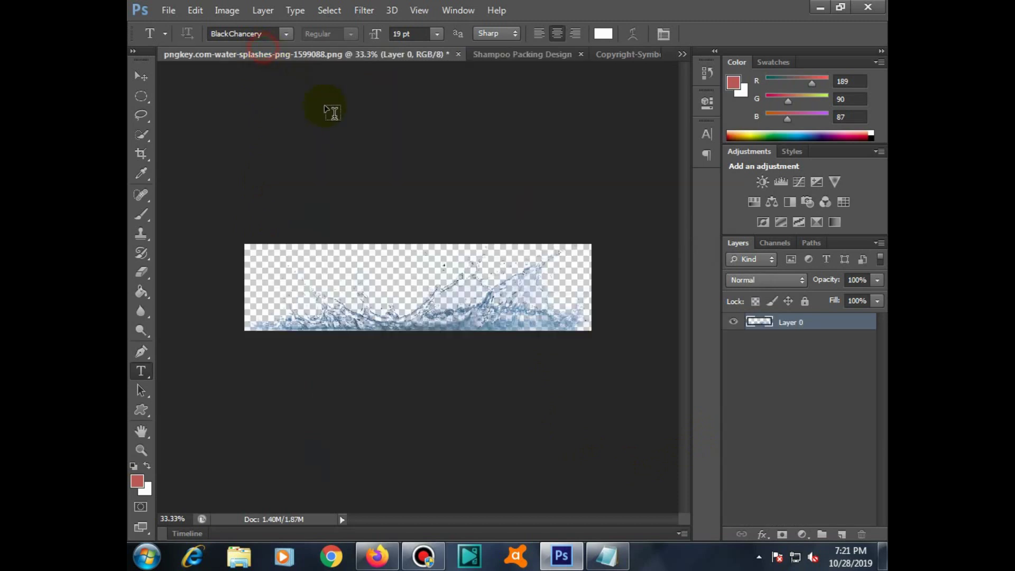
{"action": "key", "text": "v"}
{"action": "mouse_move", "coordinate": [418, 302]}
{"action": "left_mouse_down"}
{"action": "mouse_move", "coordinate": [496, 57]}
{"action": "mouse_move", "coordinate": [450, 180]}
{"action": "left_mouse_up"}
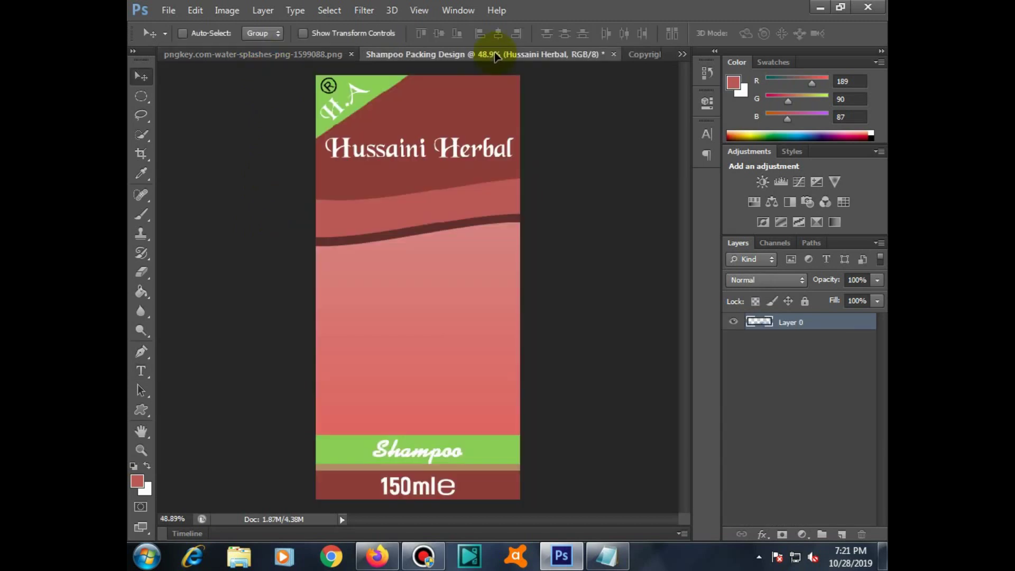
{"action": "left_click_drag", "start_coordinate": [756, 328], "coordinate": [872, 510]}
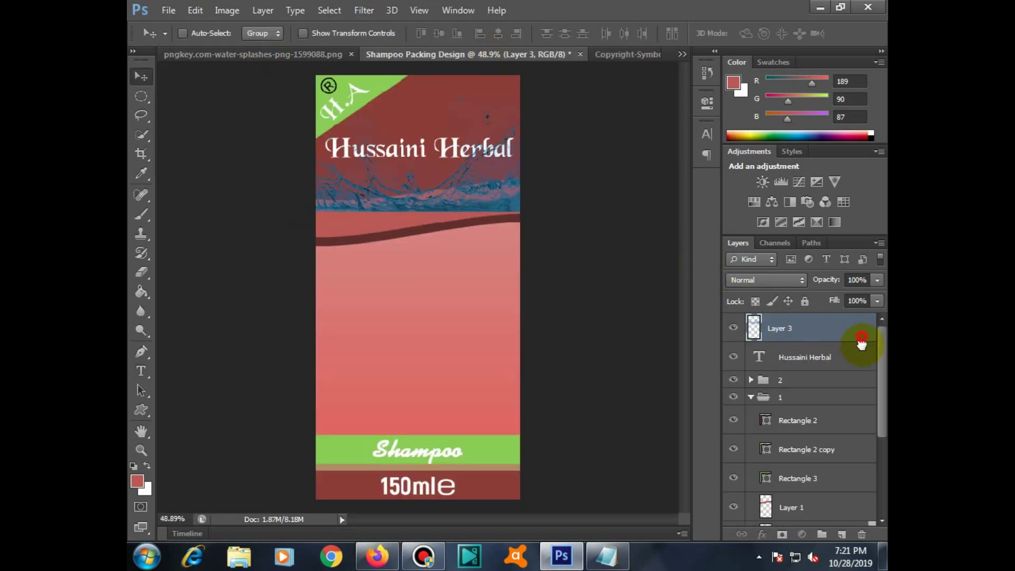
{"action": "left_click_drag", "start_coordinate": [881, 442], "coordinate": [819, 459]}
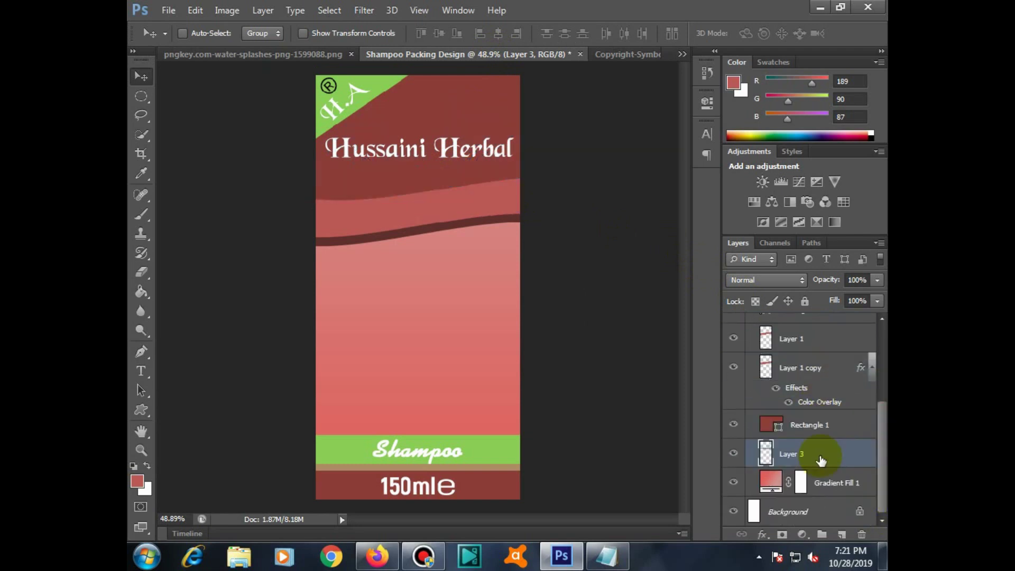
Free-transform the splash layer with the red header hidden, then zoom out to see the package.
{"action": "left_click", "coordinate": [195, 10]}
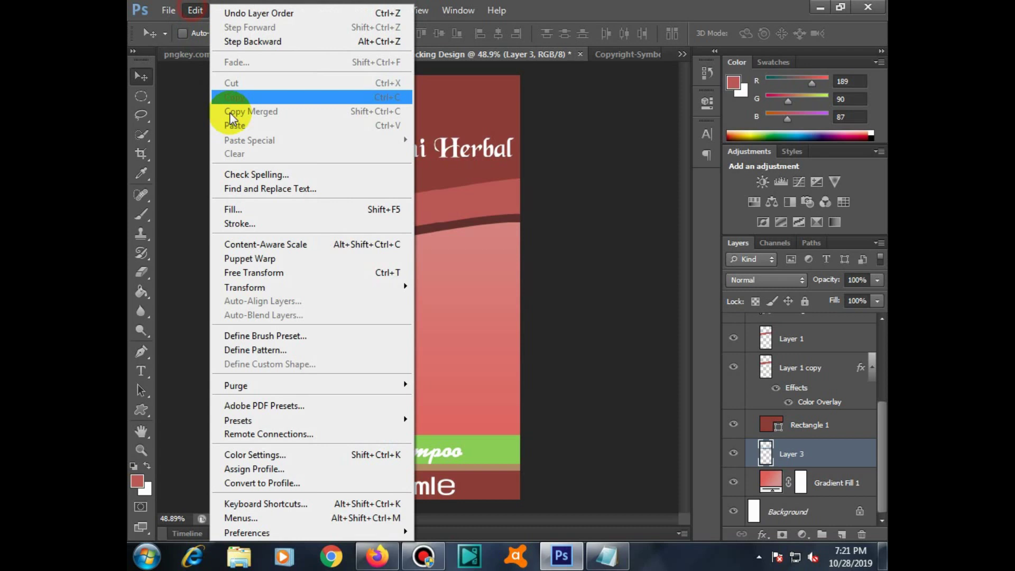
{"action": "left_click", "coordinate": [249, 273]}
{"action": "left_click", "coordinate": [732, 424]}
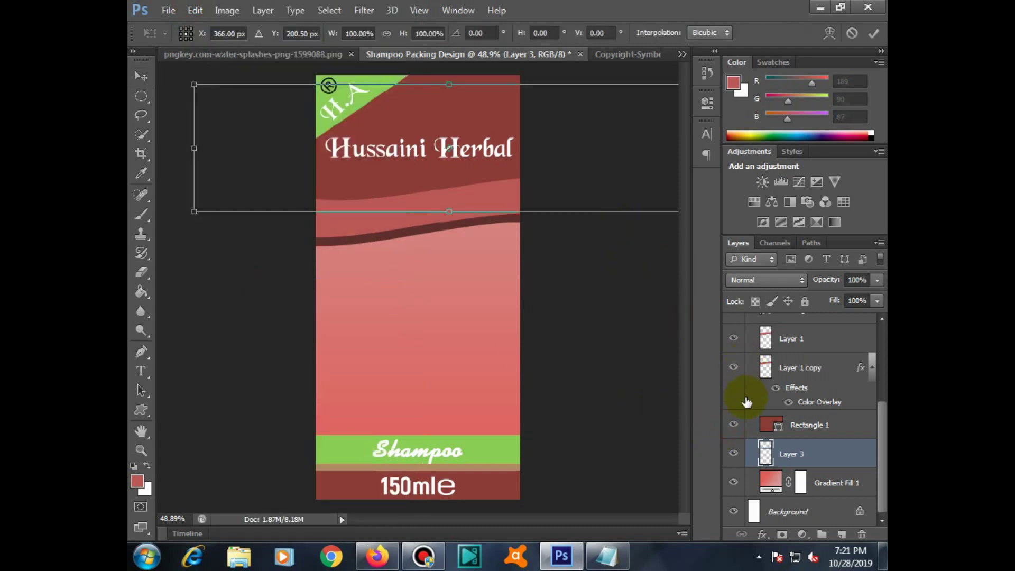
{"action": "key", "text": "Return"}
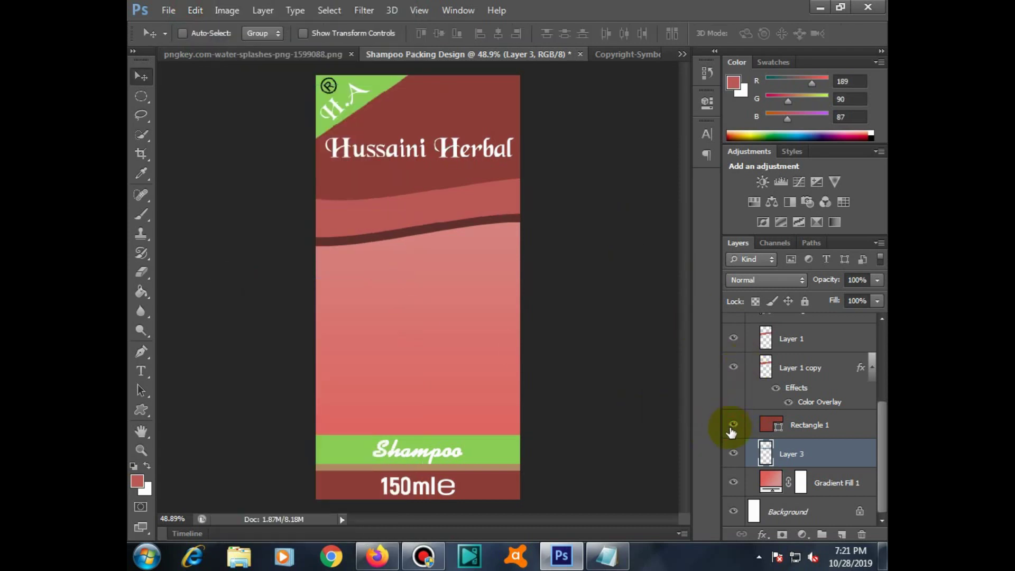
{"action": "left_click", "coordinate": [731, 425]}
{"action": "left_click", "coordinate": [445, 242], "text": "alt"}
{"action": "left_click", "coordinate": [445, 242], "text": "alt"}
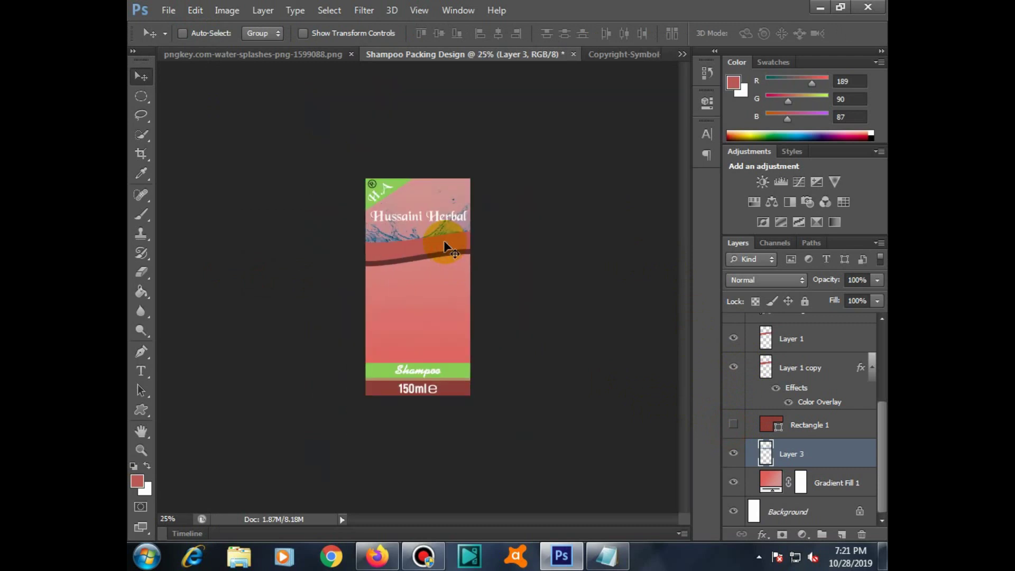
Stretch the splash taller and wider across the package top, then show Rectangle 1 again.
{"action": "left_click", "coordinate": [196, 10]}
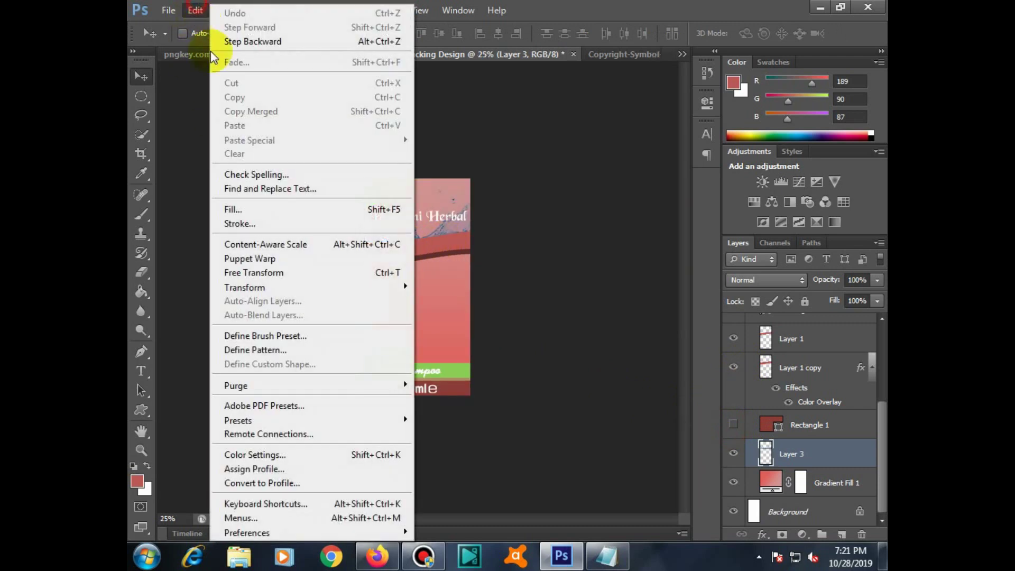
{"action": "left_click", "coordinate": [259, 271]}
{"action": "left_click_drag", "start_coordinate": [422, 180], "coordinate": [431, 134]}
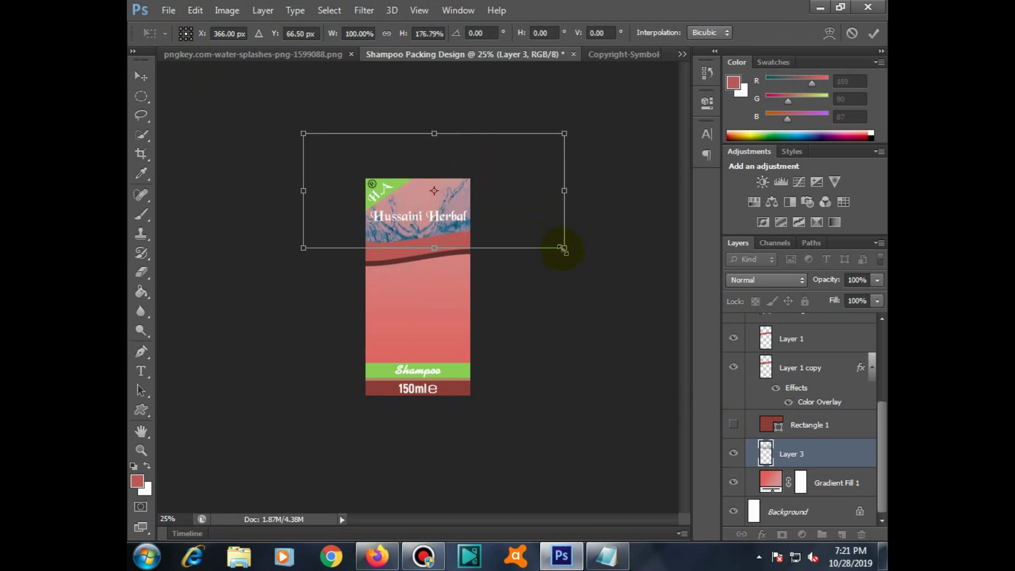
{"action": "left_click_drag", "start_coordinate": [564, 248], "coordinate": [550, 251]}
{"action": "key", "text": "Return"}
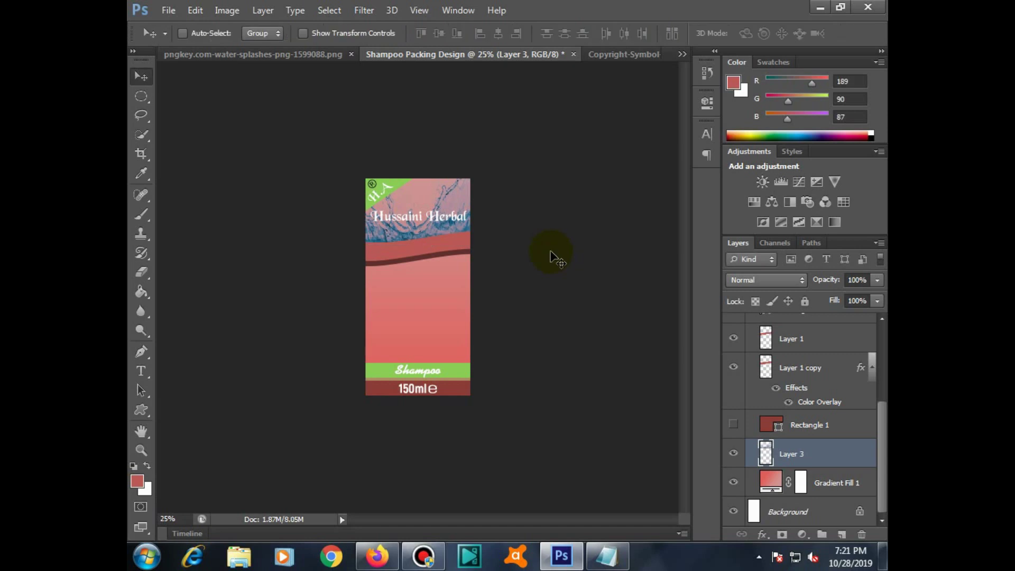
{"action": "left_click", "coordinate": [734, 424]}
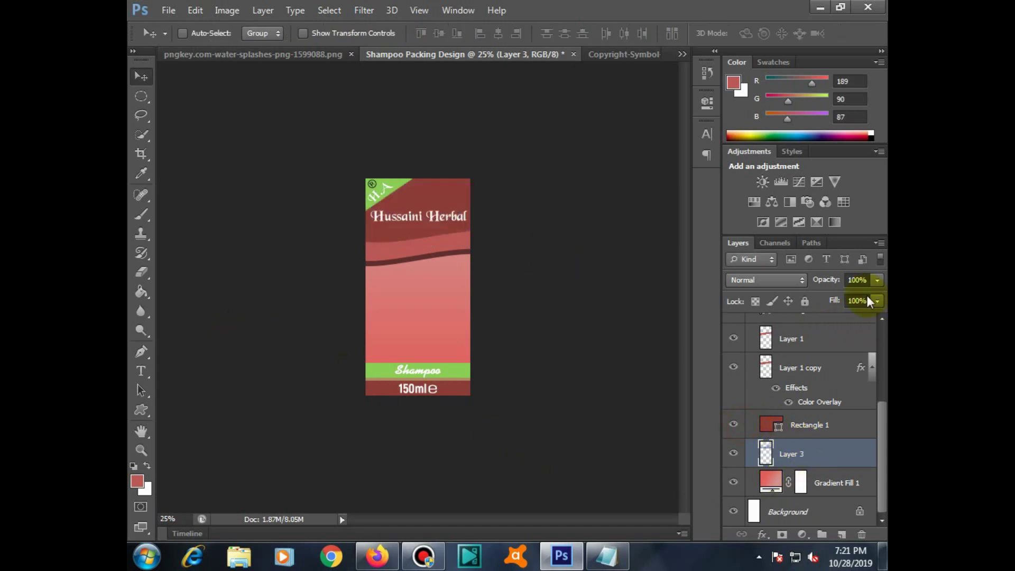
Set the Rectangle 1 header's opacity to 57%.
{"action": "left_click", "coordinate": [877, 280]}
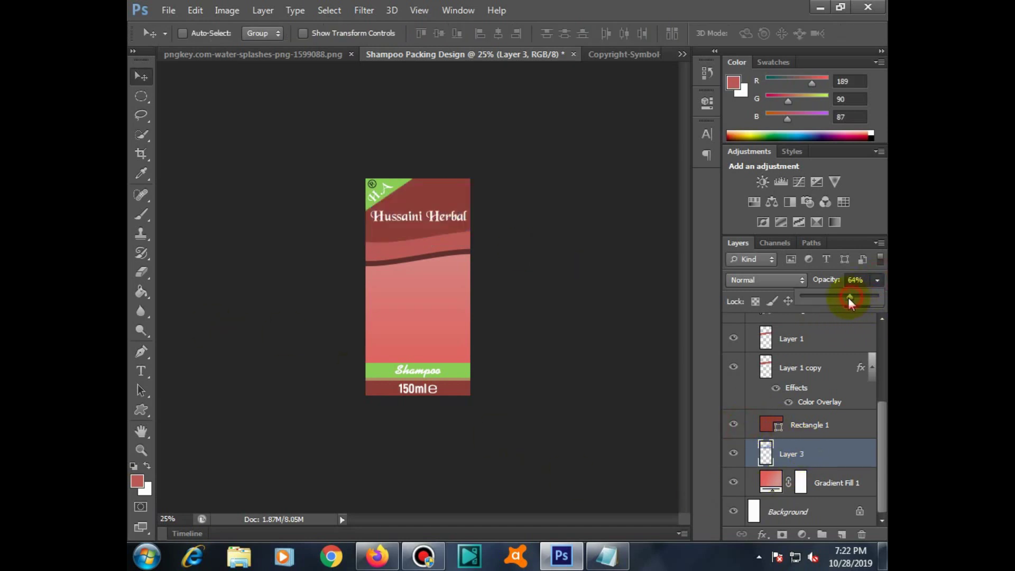
{"action": "left_click", "coordinate": [805, 426]}
{"action": "left_click", "coordinate": [877, 280]}
{"action": "left_click_drag", "start_coordinate": [846, 296], "coordinate": [852, 297]}
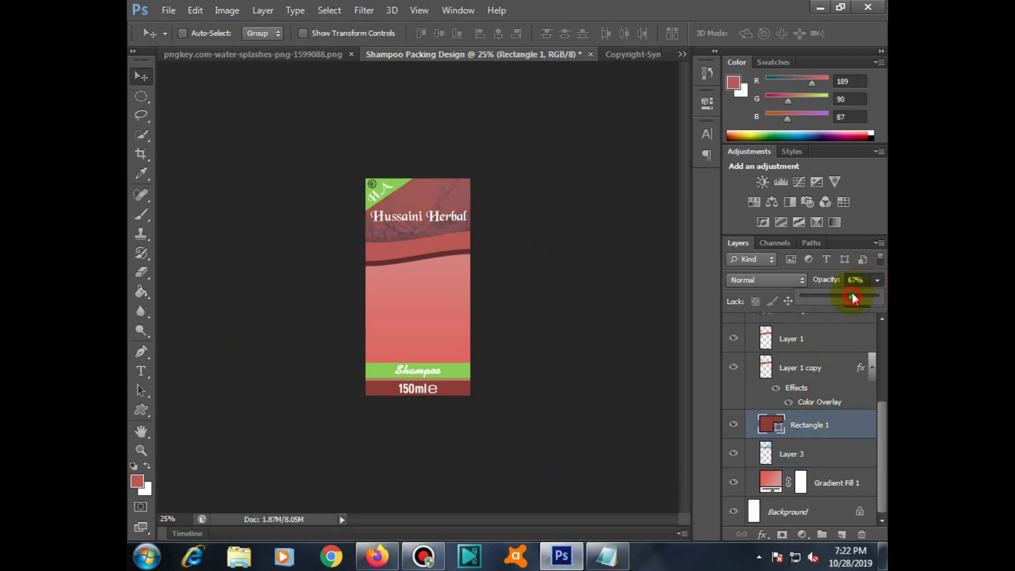
{"action": "left_click", "coordinate": [839, 287]}
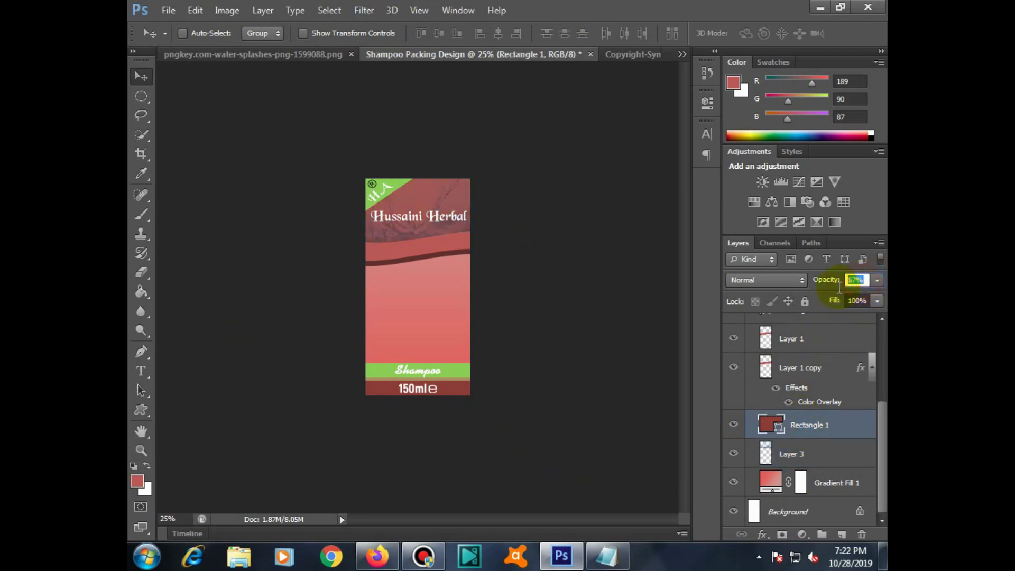
{"action": "left_click", "coordinate": [878, 280]}
{"action": "left_click_drag", "start_coordinate": [842, 295], "coordinate": [843, 295]}
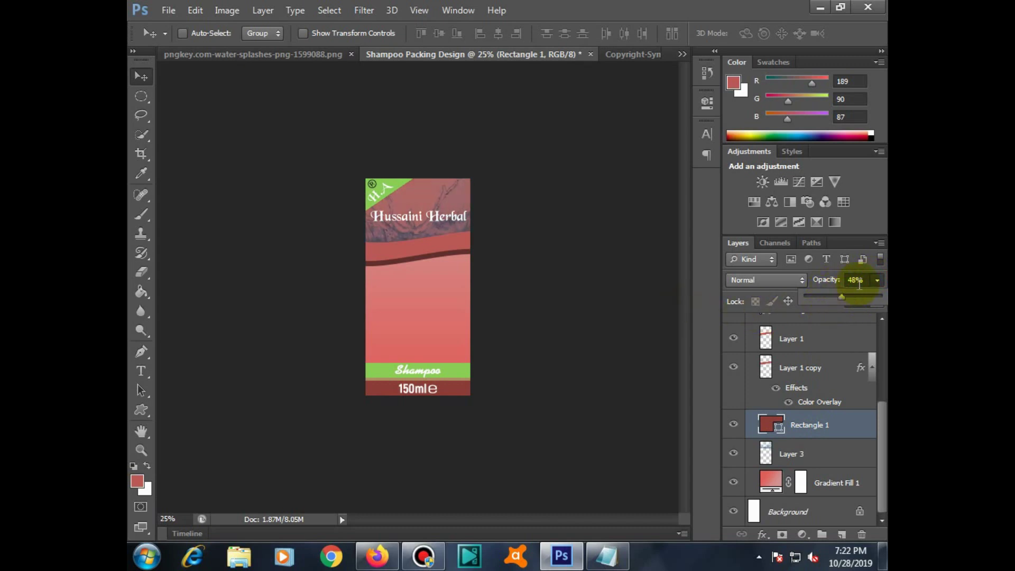
{"action": "left_click", "coordinate": [856, 281]}
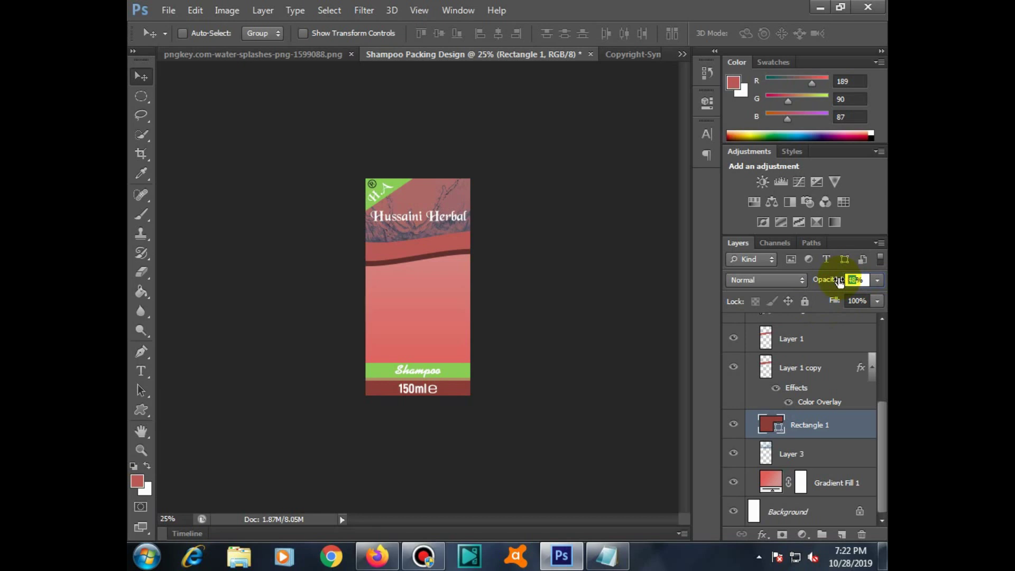
{"action": "type", "text": "57"}
{"action": "key", "text": "Return"}
Fit the package on screen, collapse group 1 and select the Hussaini Herbal text layer.
{"action": "key", "text": "ctrl+0"}
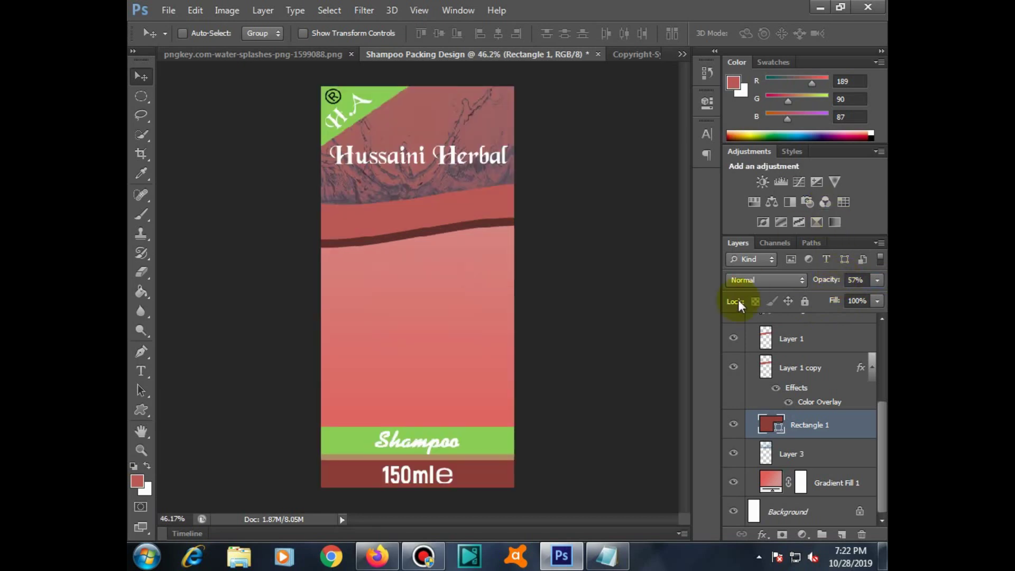
{"action": "left_click_drag", "start_coordinate": [880, 423], "coordinate": [874, 347]}
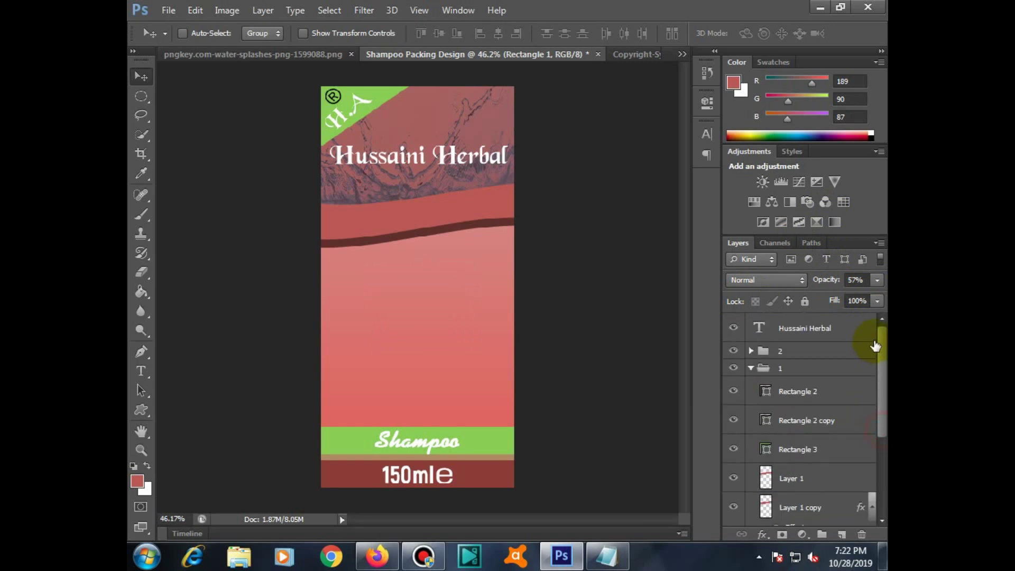
{"action": "left_click", "coordinate": [751, 369]}
{"action": "left_click", "coordinate": [783, 333]}
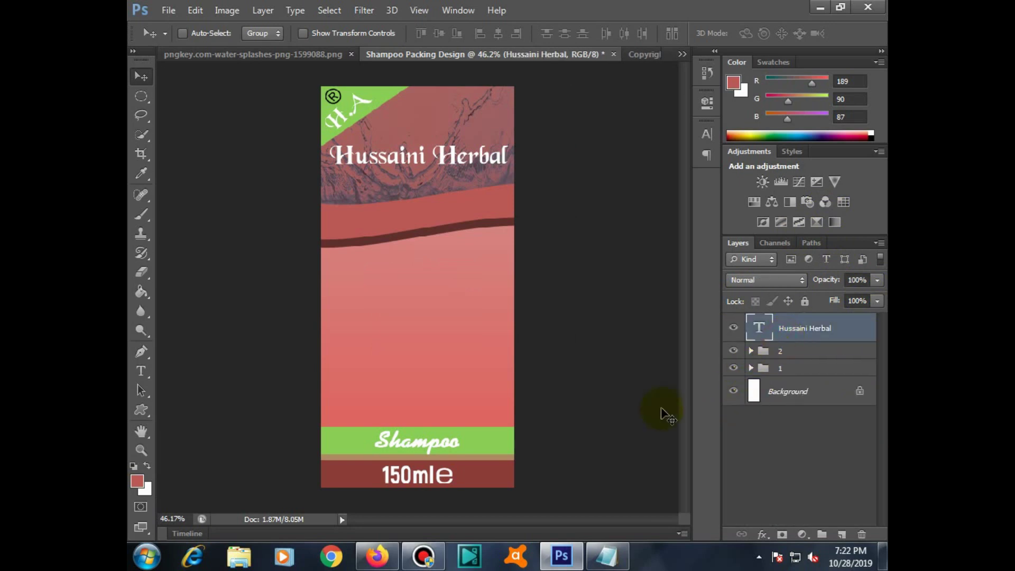
Add a new text line reading '100% Natural' on the package.
{"action": "left_click", "coordinate": [140, 371]}
{"action": "left_click", "coordinate": [346, 278]}
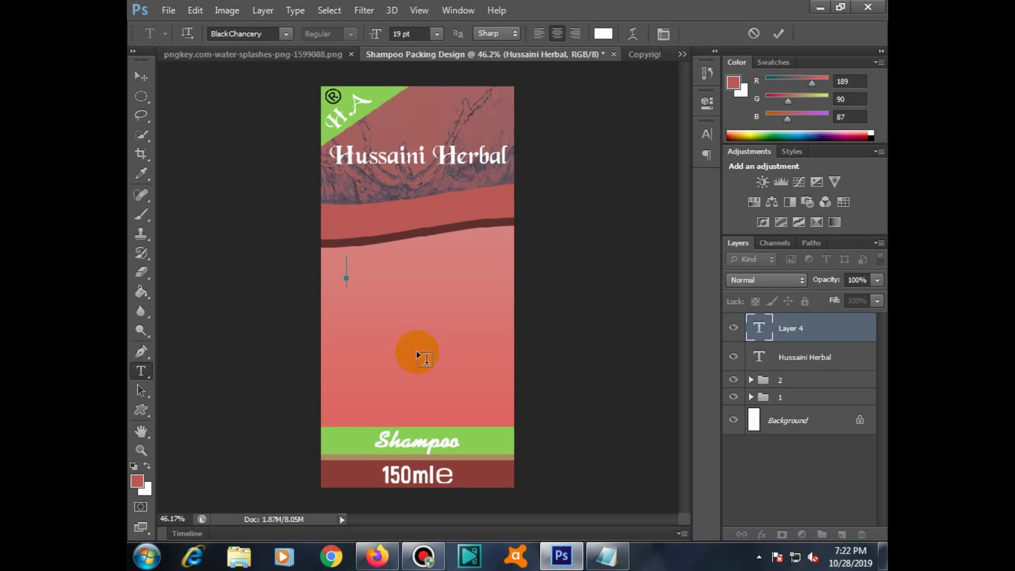
{"action": "type", "text": "Wuth"}
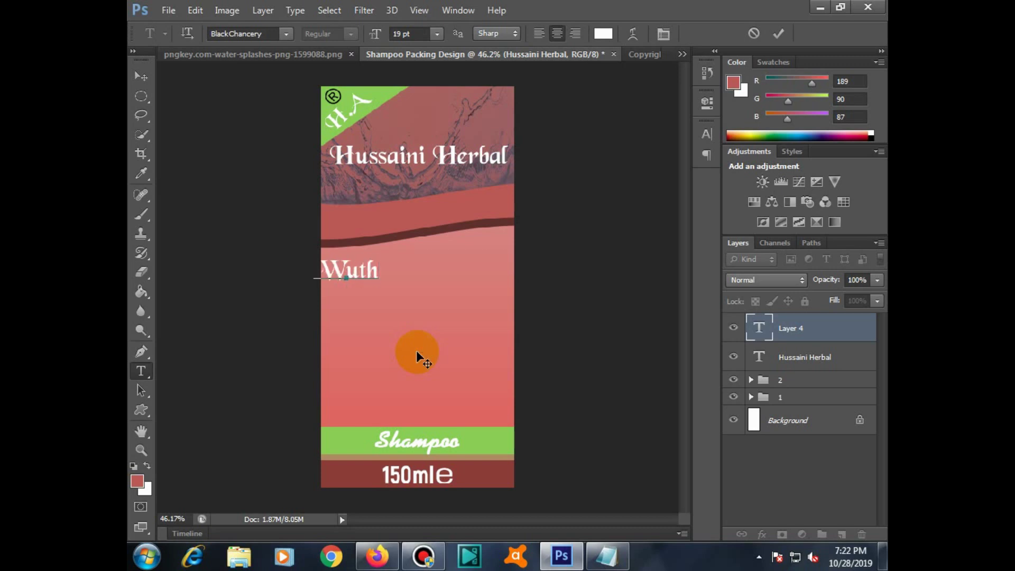
{"action": "key", "text": "BackSpace"}
{"action": "key", "text": "BackSpace"}
{"action": "key", "text": "BackSpace"}
{"action": "key", "text": "BackSpace"}
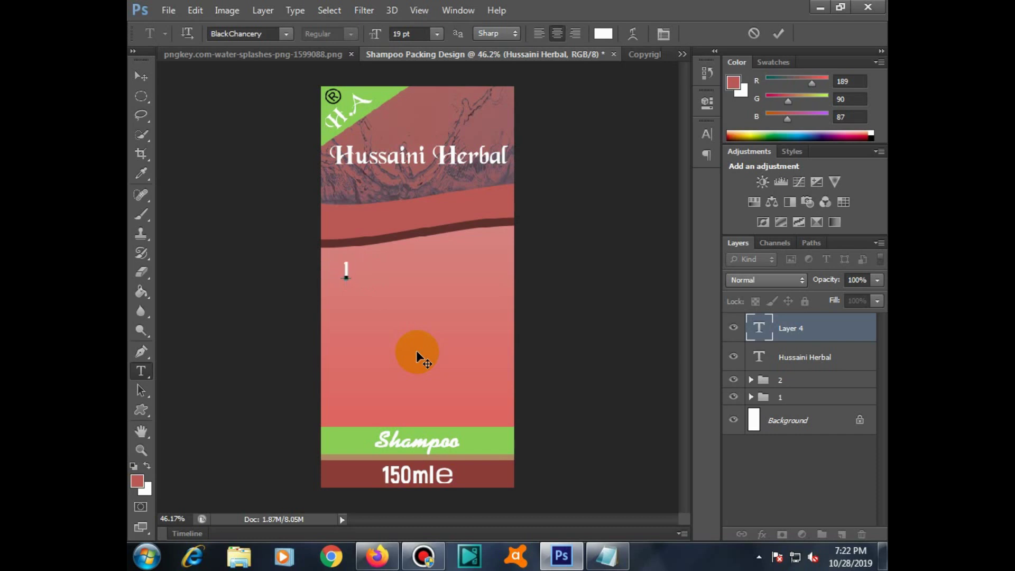
{"action": "type", "text": "00"}
{"action": "type", "text": "%"}
{"action": "type", "text": " NA"}
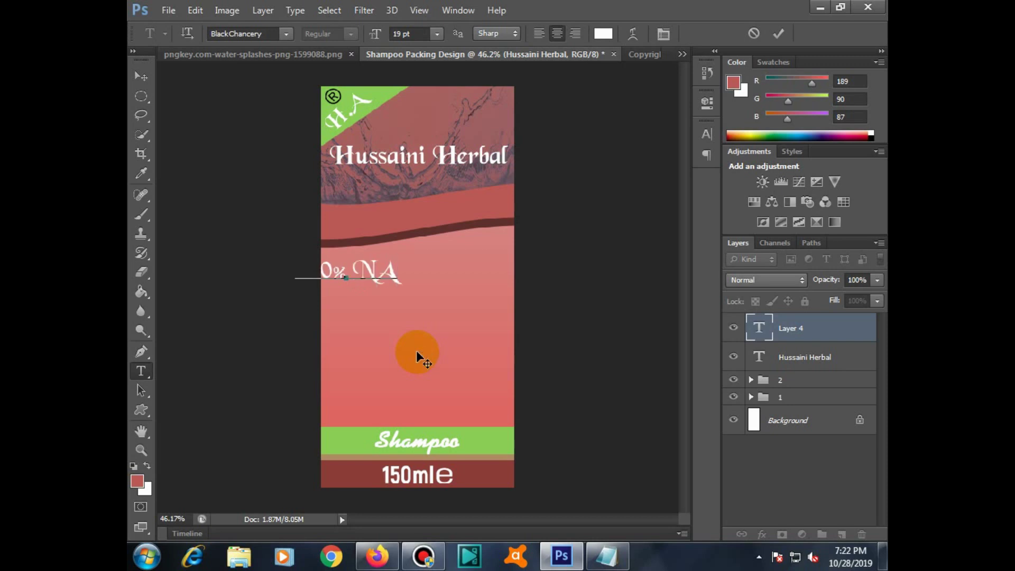
{"action": "key", "text": "BackSpace"}
{"action": "type", "text": "at"}
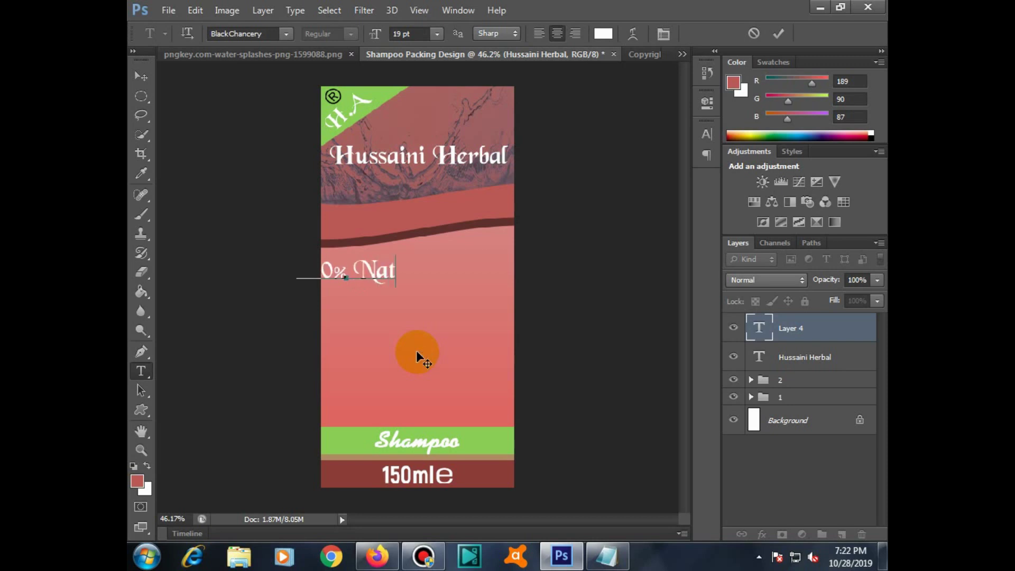
{"action": "type", "text": "ural"}
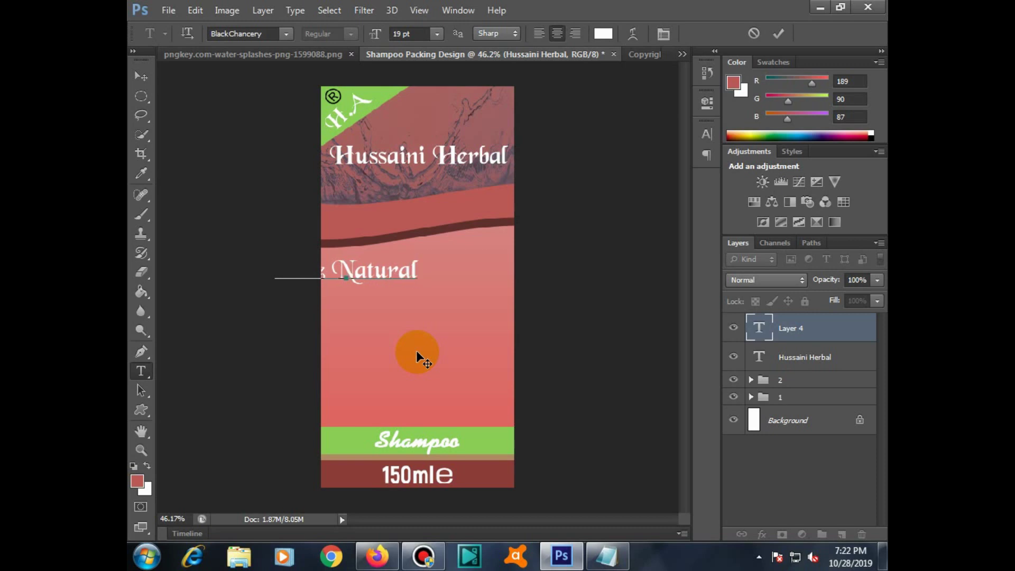
Move '100% Natural' under the Hussaini Herbal title and set it in Akrobat.
{"action": "left_click_drag", "start_coordinate": [391, 273], "coordinate": [468, 214]}
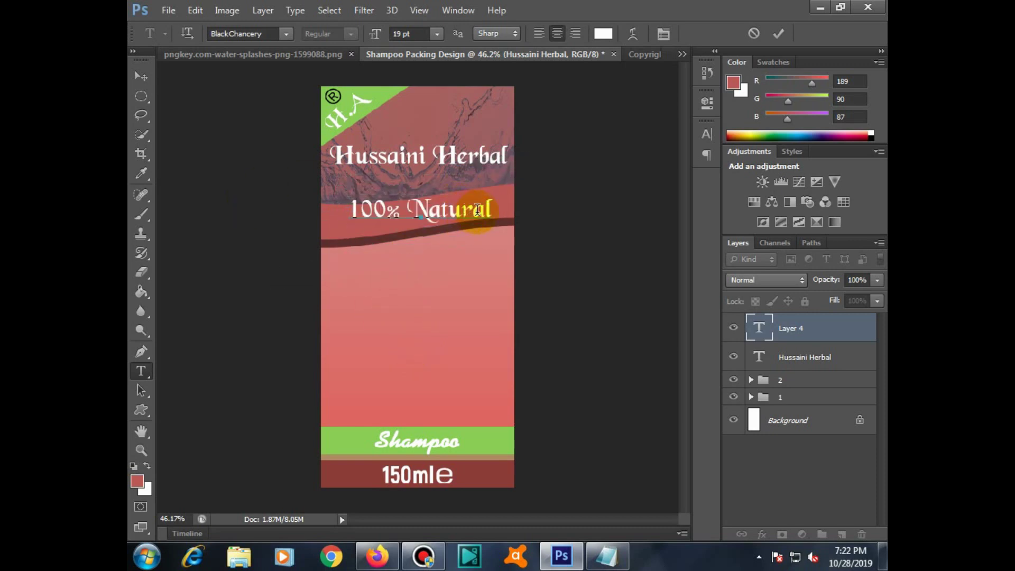
{"action": "key", "text": "ctrl+a"}
{"action": "left_click", "coordinate": [209, 33]}
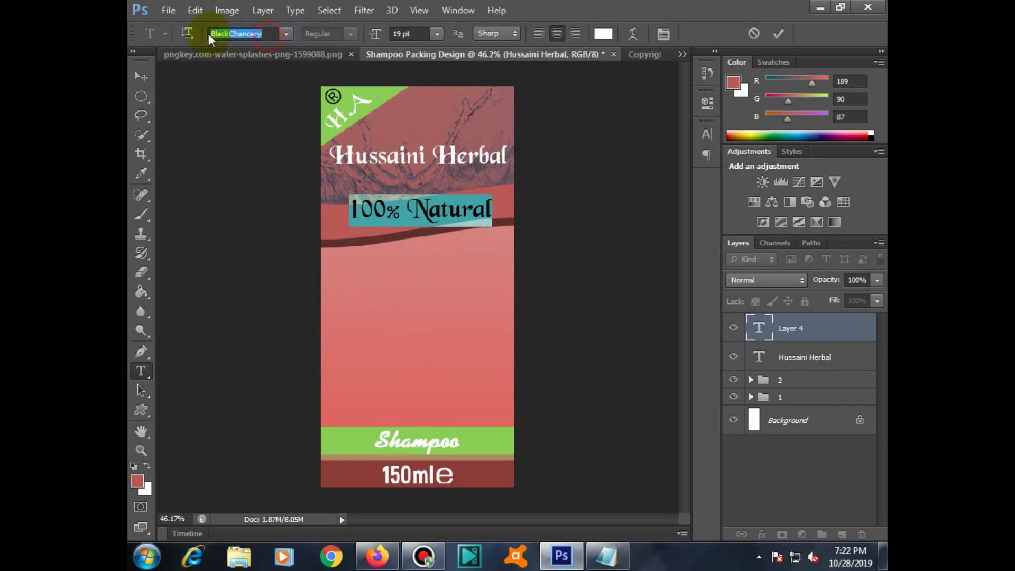
{"action": "type", "text": "Akr"}
{"action": "type", "text": "obat"}
{"action": "key", "text": "Return"}
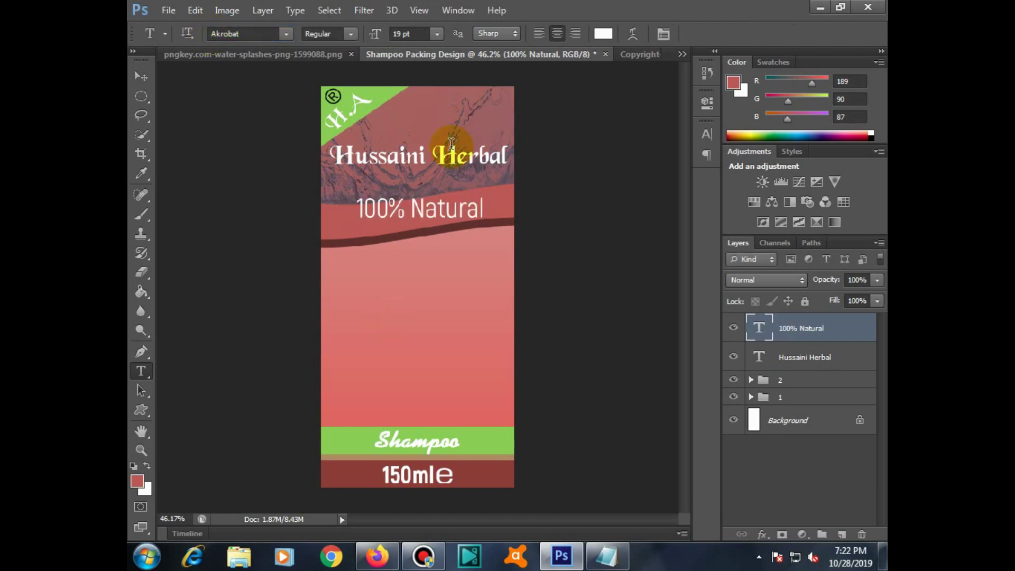
Make '100% Natural' 12 pt Bold.
{"action": "double_click", "coordinate": [410, 213]}
{"action": "triple_click", "coordinate": [412, 213]}
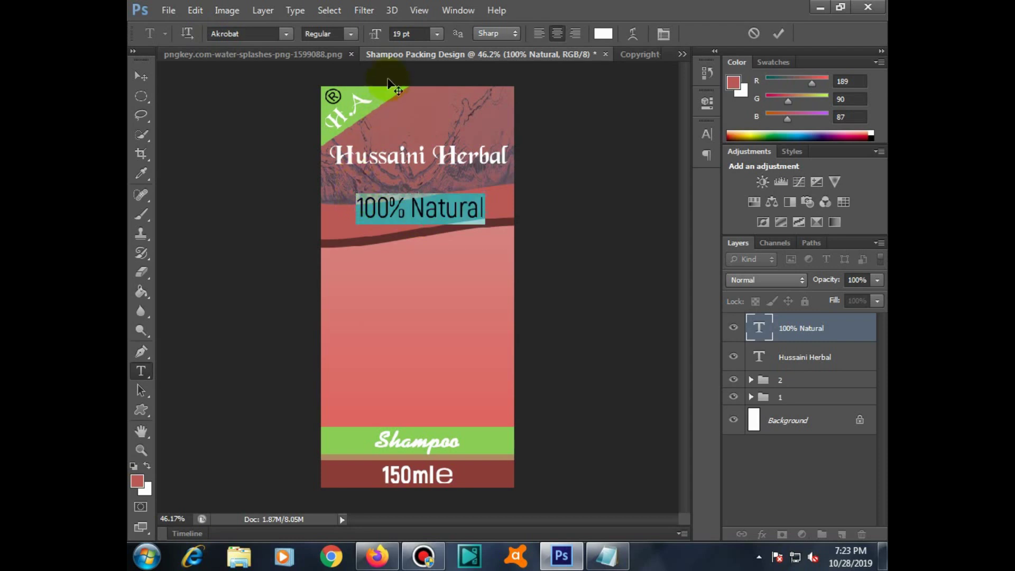
{"action": "left_click_drag", "start_coordinate": [384, 38], "coordinate": [375, 40]}
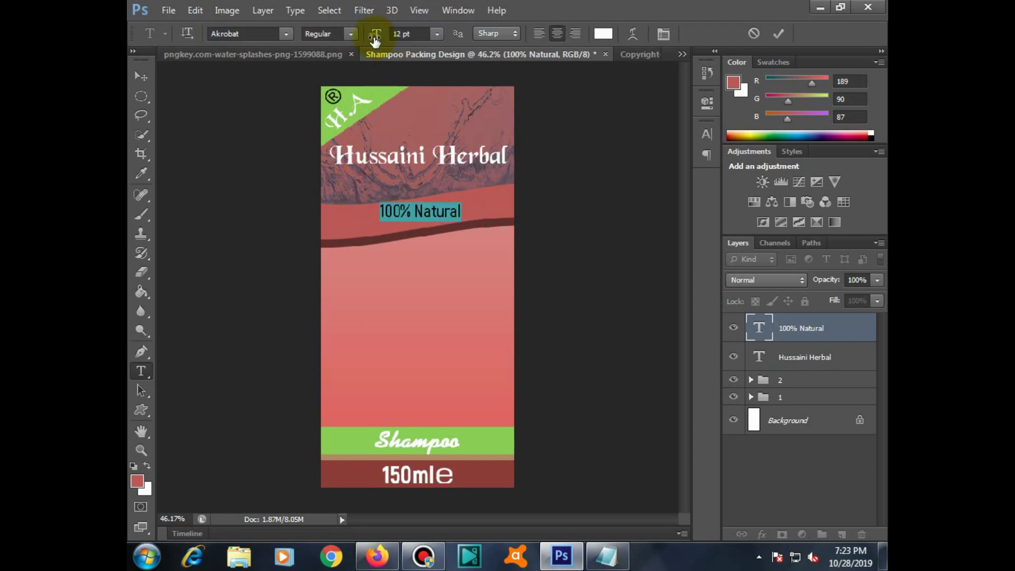
{"action": "left_click", "coordinate": [509, 170]}
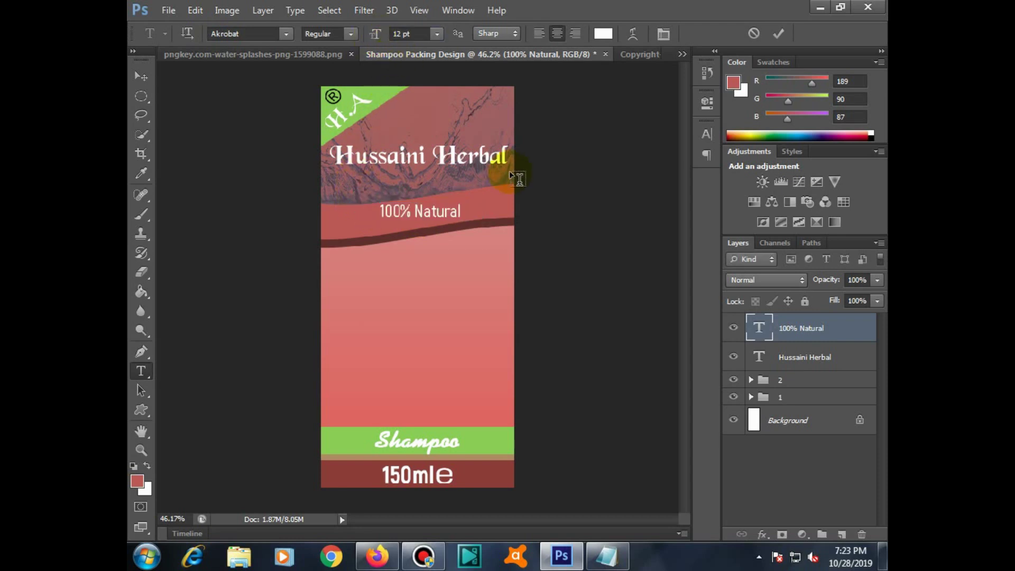
{"action": "left_click_drag", "start_coordinate": [418, 213], "coordinate": [405, 217]}
{"action": "triple_click", "coordinate": [405, 215]}
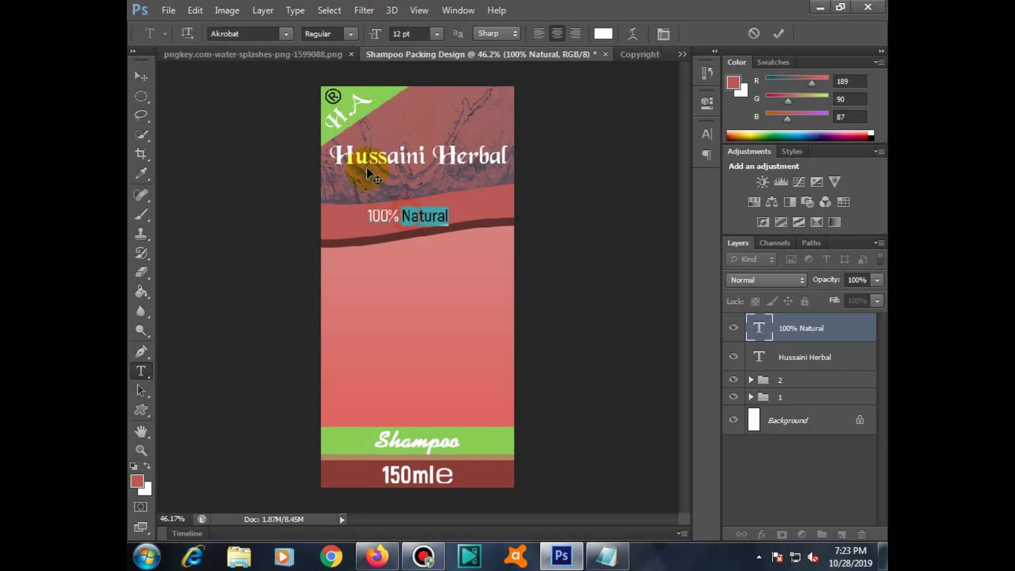
{"action": "left_click", "coordinate": [340, 36]}
{"action": "left_click", "coordinate": [339, 108]}
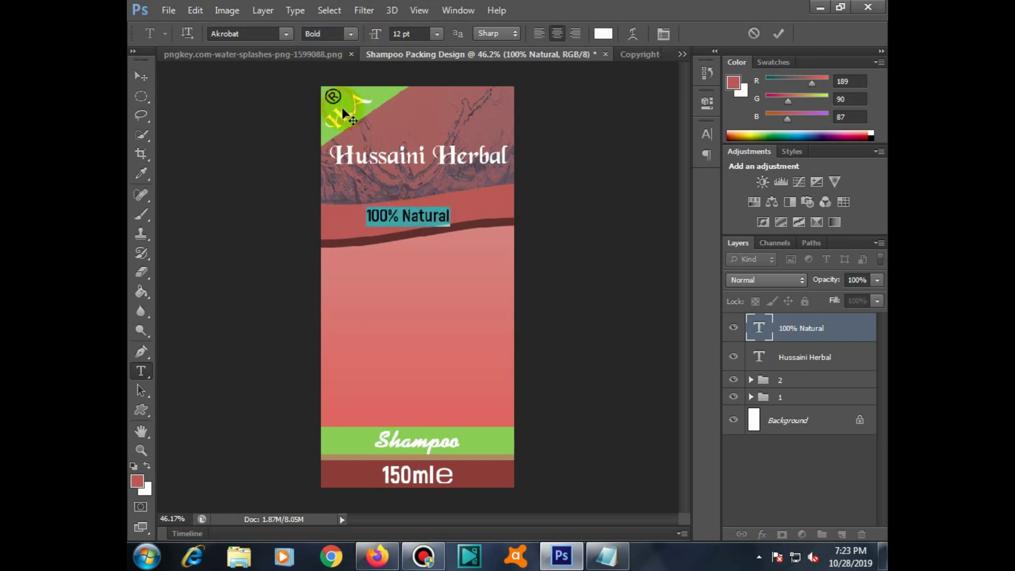
{"action": "key", "text": "ctrl+Return"}
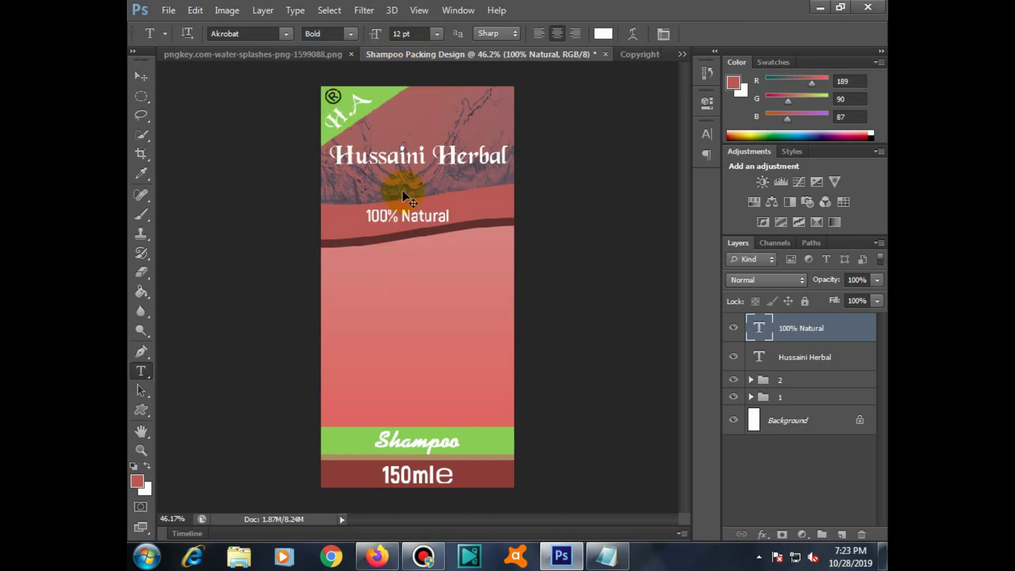
Rotate the label about -8.7°, scale it to ~124%, and nudge it into place.
{"action": "left_click", "coordinate": [195, 10]}
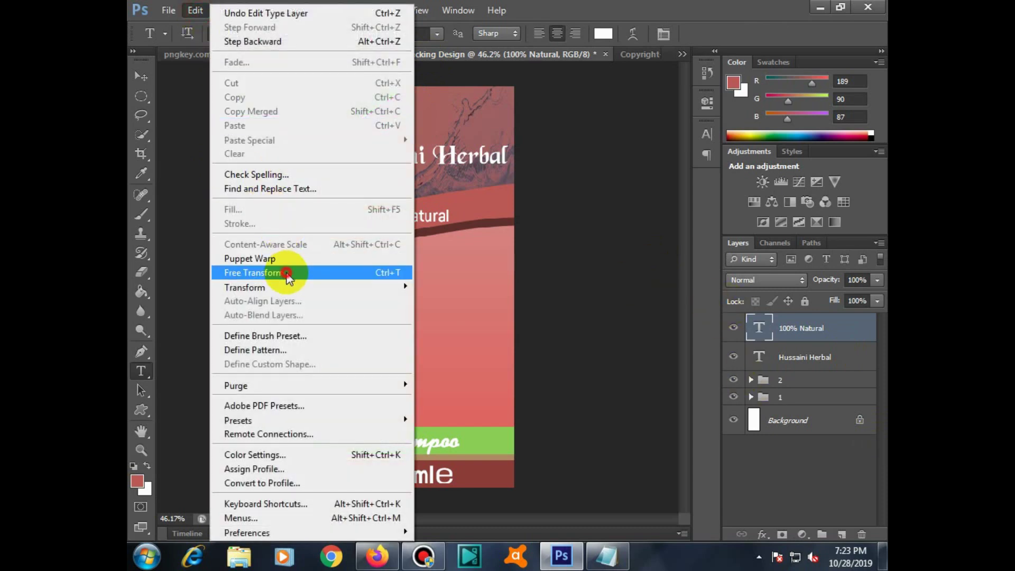
{"action": "left_click", "coordinate": [285, 273]}
{"action": "left_click_drag", "start_coordinate": [492, 186], "coordinate": [486, 175]}
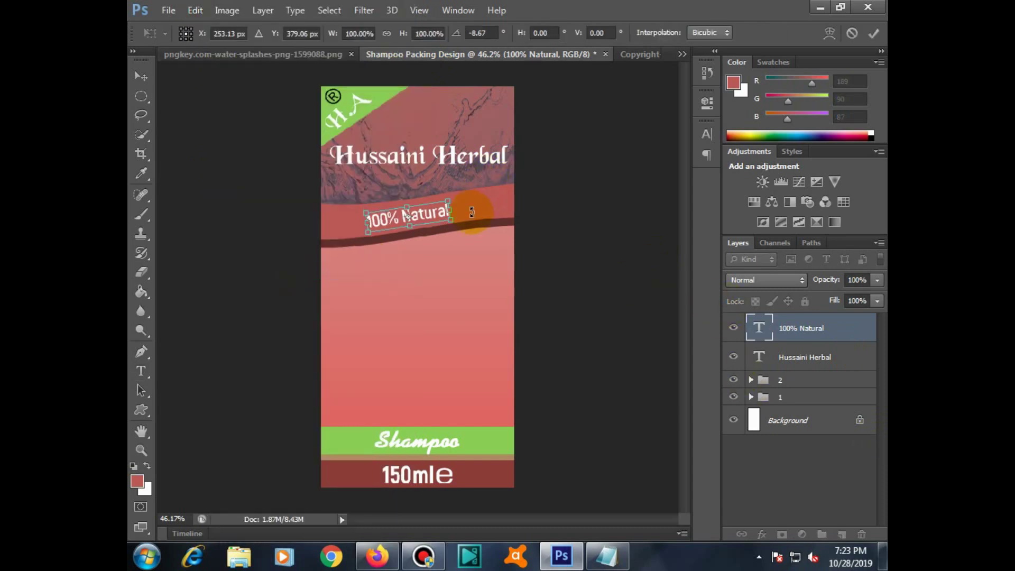
{"action": "mouse_move", "coordinate": [450, 219]}
{"action": "left_mouse_down"}
{"action": "mouse_move", "coordinate": [469, 222]}
{"action": "mouse_move", "coordinate": [440, 218]}
{"action": "left_mouse_up"}
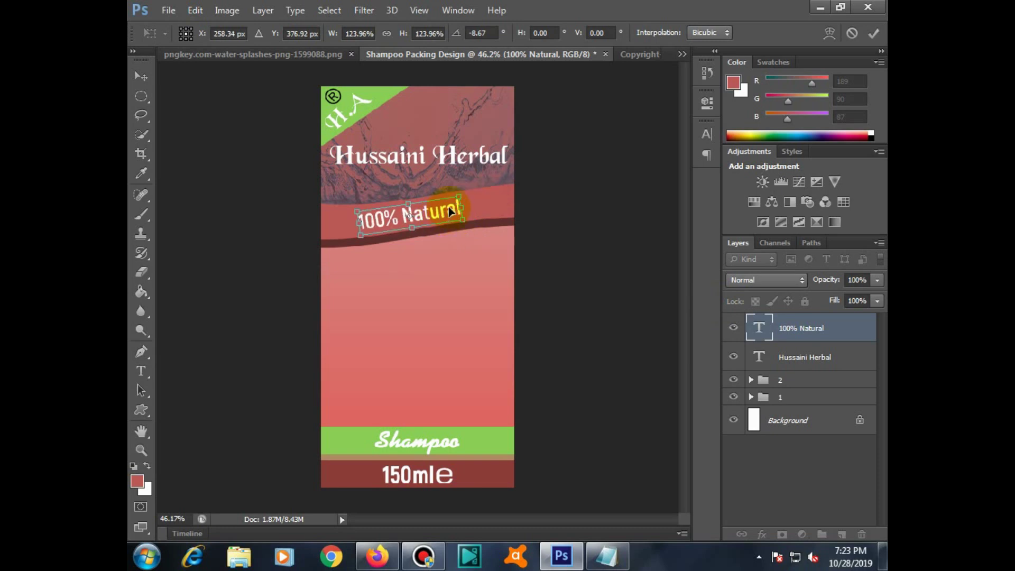
{"action": "key", "text": "Return"}
{"action": "key", "text": "t"}
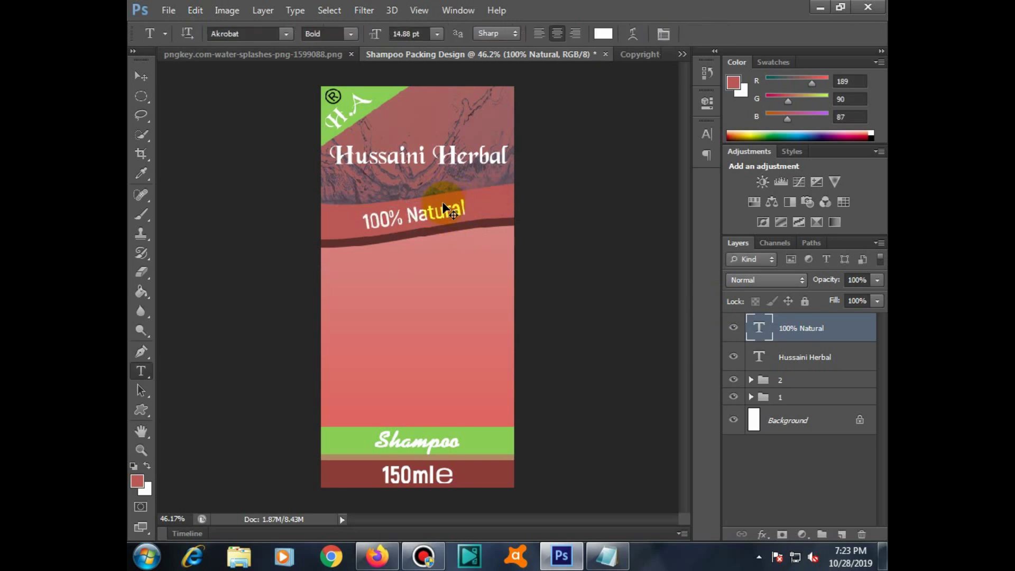
{"action": "left_click_drag", "start_coordinate": [452, 202], "coordinate": [437, 208]}
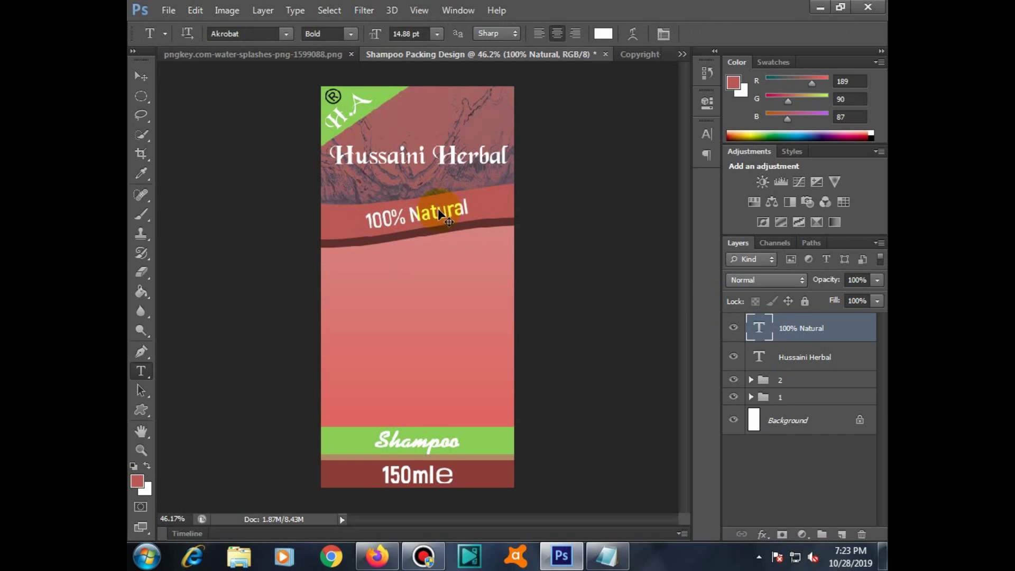
{"action": "left_click", "coordinate": [418, 288]}
Draw a paragraph box below the banner filled with Lorem Ipsum at 6 pt.
{"action": "left_click_drag", "start_coordinate": [329, 274], "coordinate": [468, 379]}
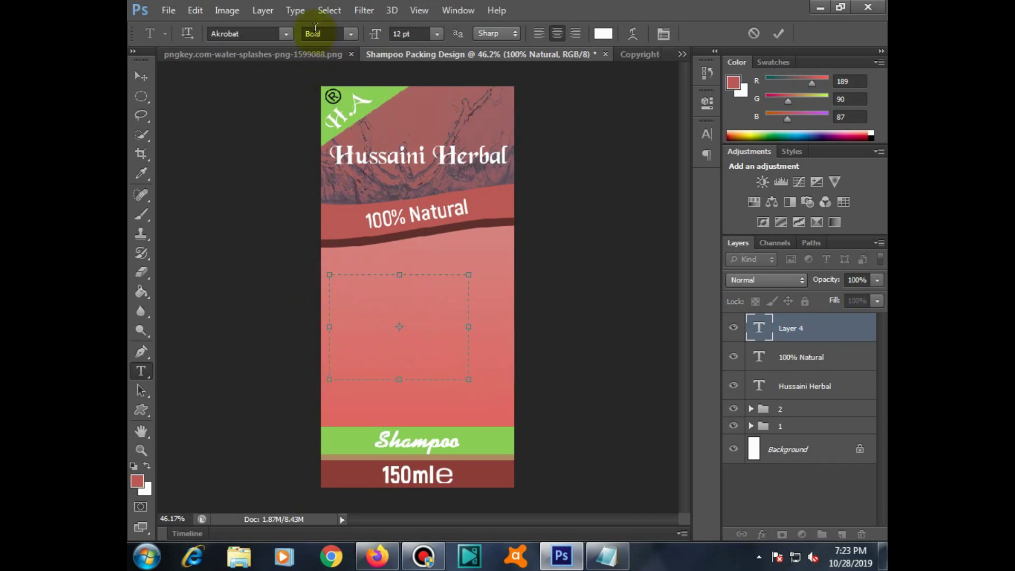
{"action": "left_click", "coordinate": [295, 10]}
{"action": "left_click", "coordinate": [339, 278]}
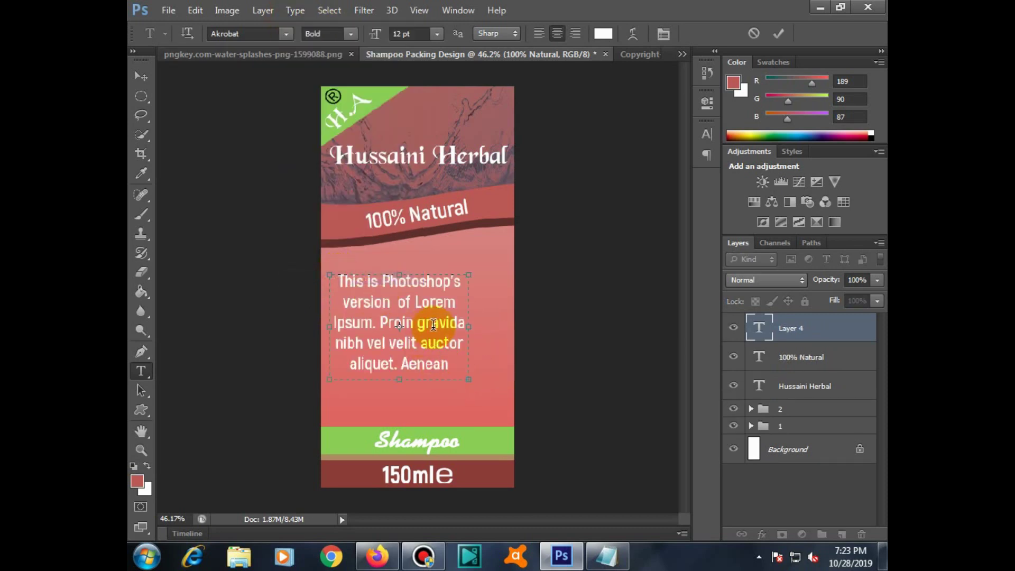
{"action": "key", "text": "ctrl+a"}
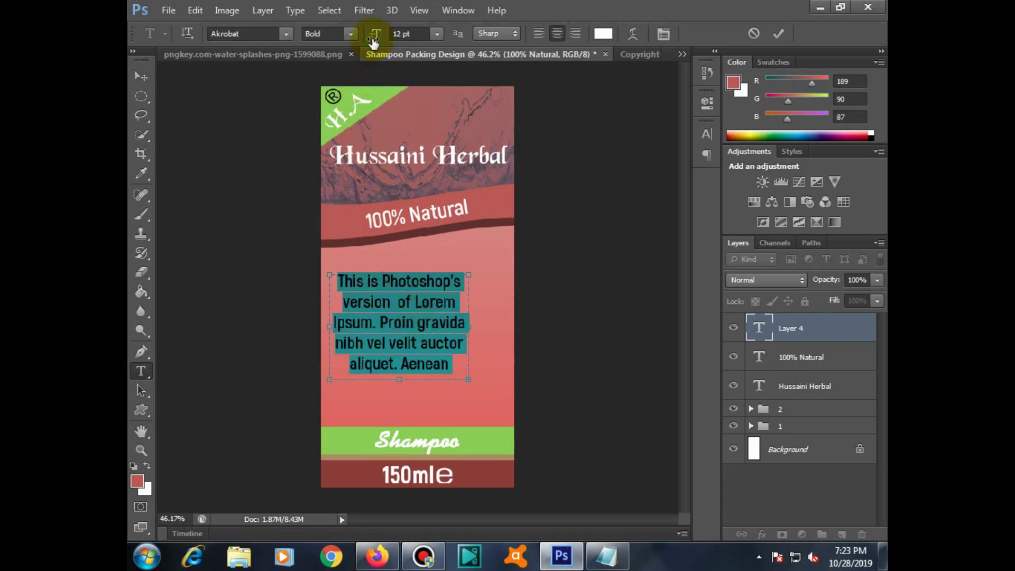
{"action": "left_click_drag", "start_coordinate": [375, 42], "coordinate": [371, 43]}
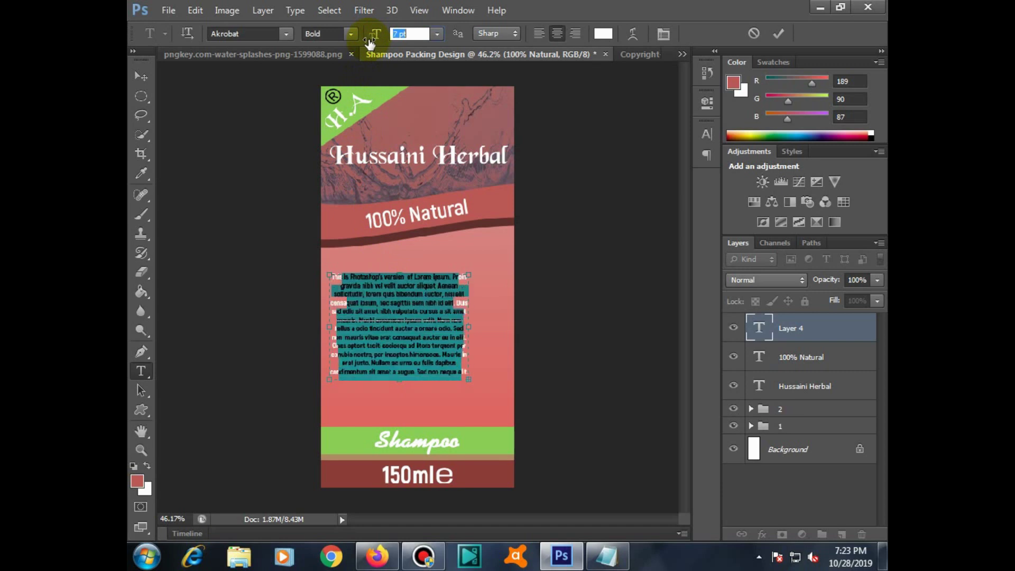
{"action": "left_click_drag", "start_coordinate": [370, 43], "coordinate": [366, 43]}
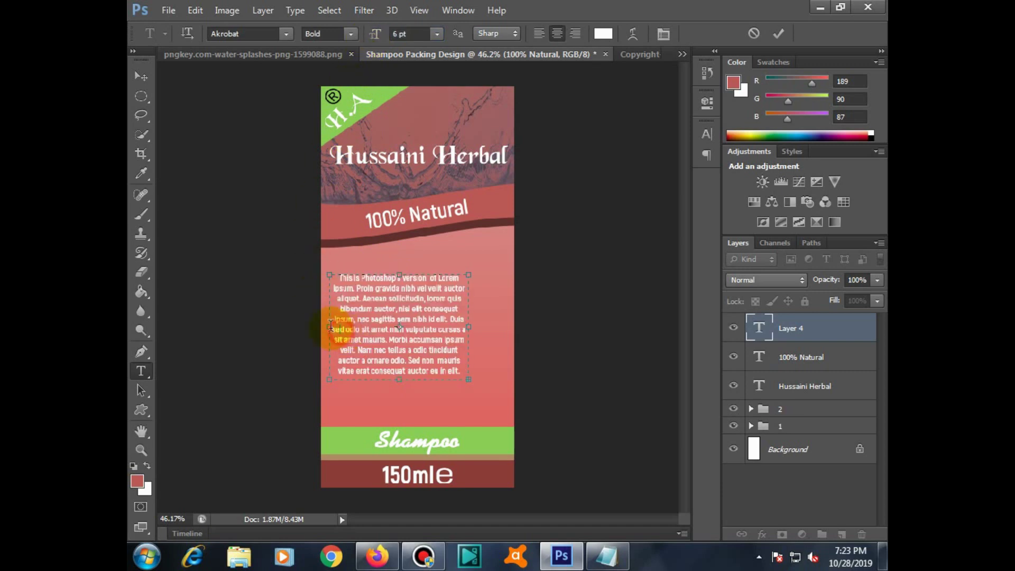
Widen and reposition the paragraph box to about 1.46 in, then delete all its text.
{"action": "mouse_move", "coordinate": [349, 340]}
{"action": "left_mouse_down"}
{"action": "mouse_move", "coordinate": [330, 328]}
{"action": "mouse_move", "coordinate": [355, 328]}
{"action": "left_mouse_up"}
{"action": "key", "text": "ctrl+z"}
{"action": "left_click_drag", "start_coordinate": [361, 334], "coordinate": [391, 336]}
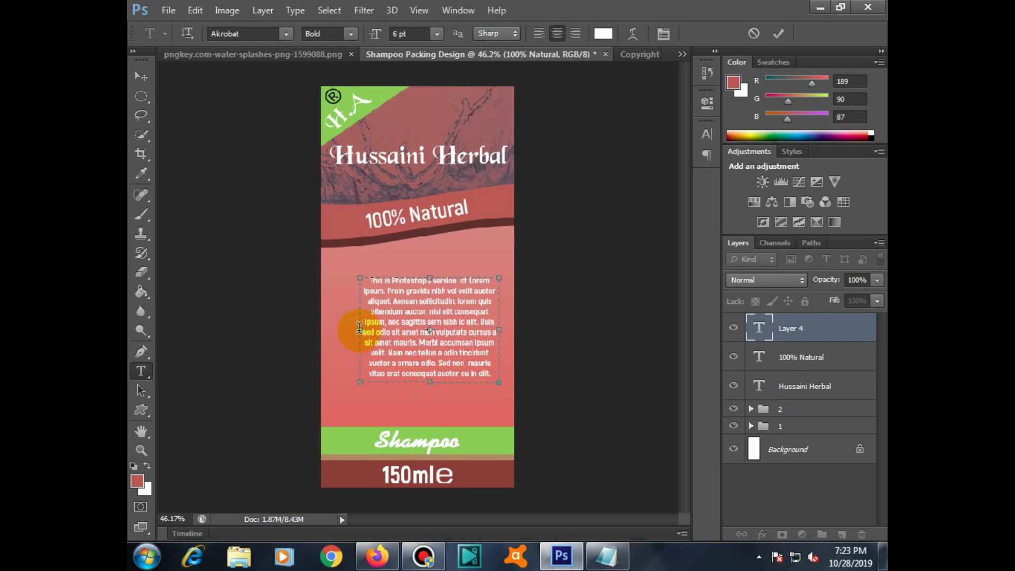
{"action": "left_click_drag", "start_coordinate": [361, 380], "coordinate": [375, 374]}
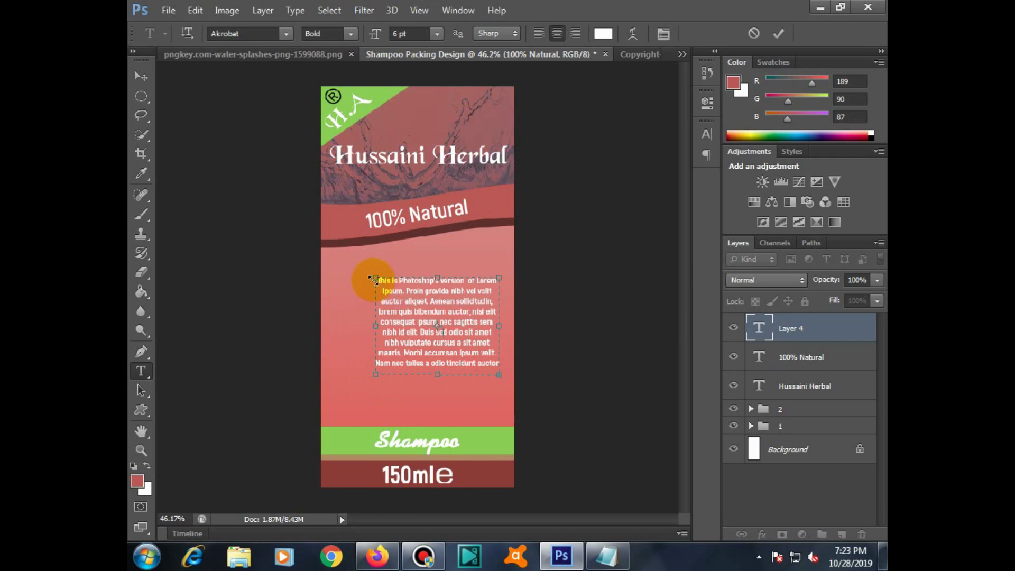
{"action": "left_click_drag", "start_coordinate": [373, 278], "coordinate": [342, 274]}
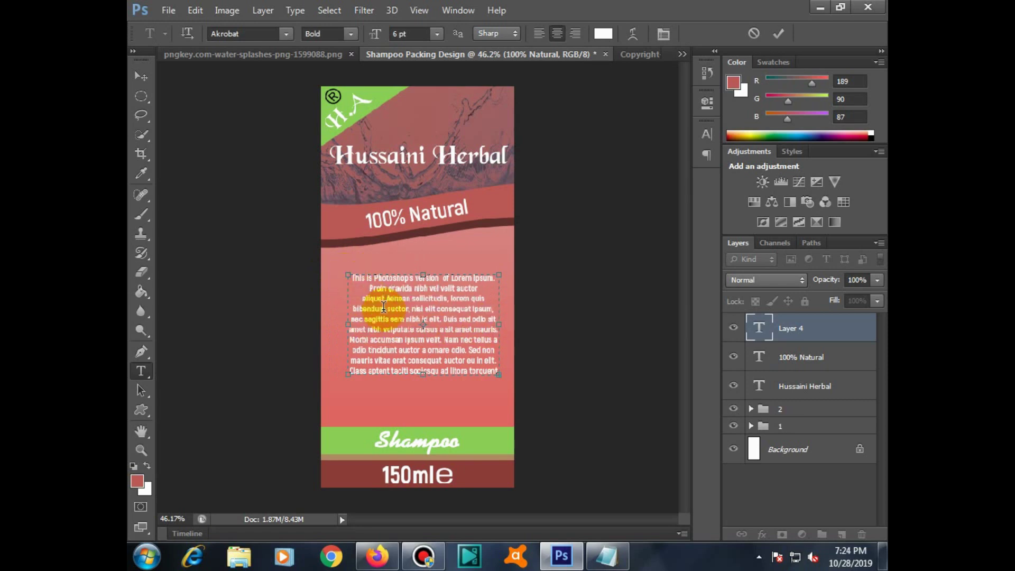
{"action": "key", "text": "BackSpace"}
{"action": "key", "text": "BackSpace"}
{"action": "key", "text": "BackSpace"}
{"action": "key", "text": "BackSpace"}
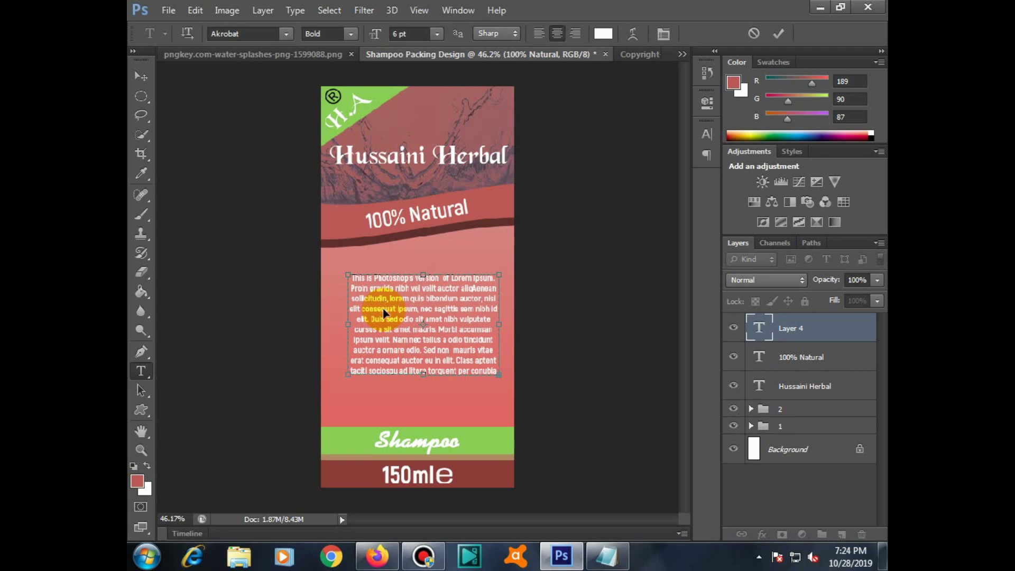
{"action": "key", "text": "ctrl+a"}
{"action": "key", "text": "BackSpace"}
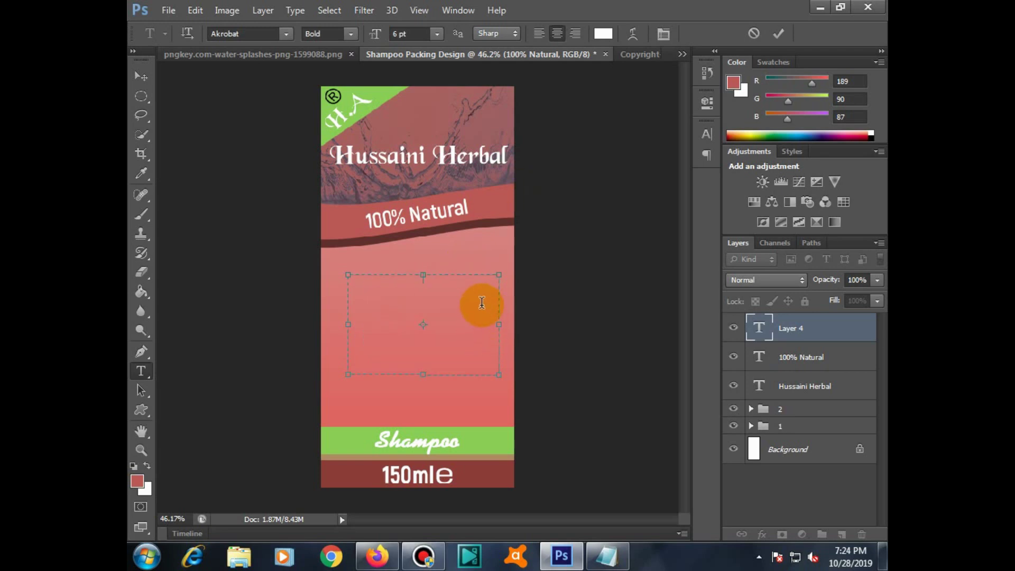
Discard the empty box and draw a new one filled with Lorem Ipsum at 9 pt.
{"action": "left_click", "coordinate": [359, 281]}
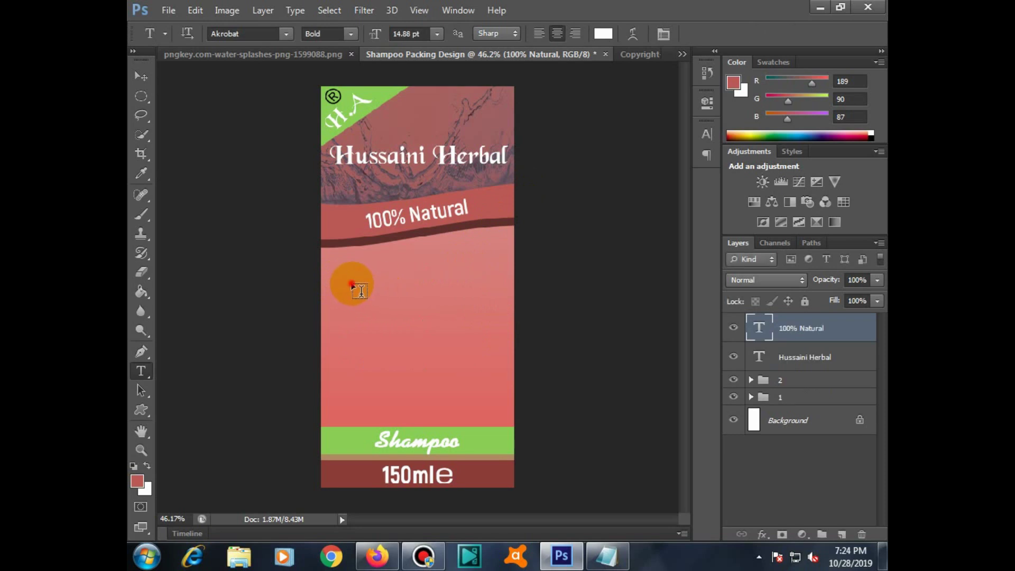
{"action": "left_click", "coordinate": [351, 281]}
{"action": "left_click", "coordinate": [353, 282]}
{"action": "left_click_drag", "start_coordinate": [350, 271], "coordinate": [494, 392]}
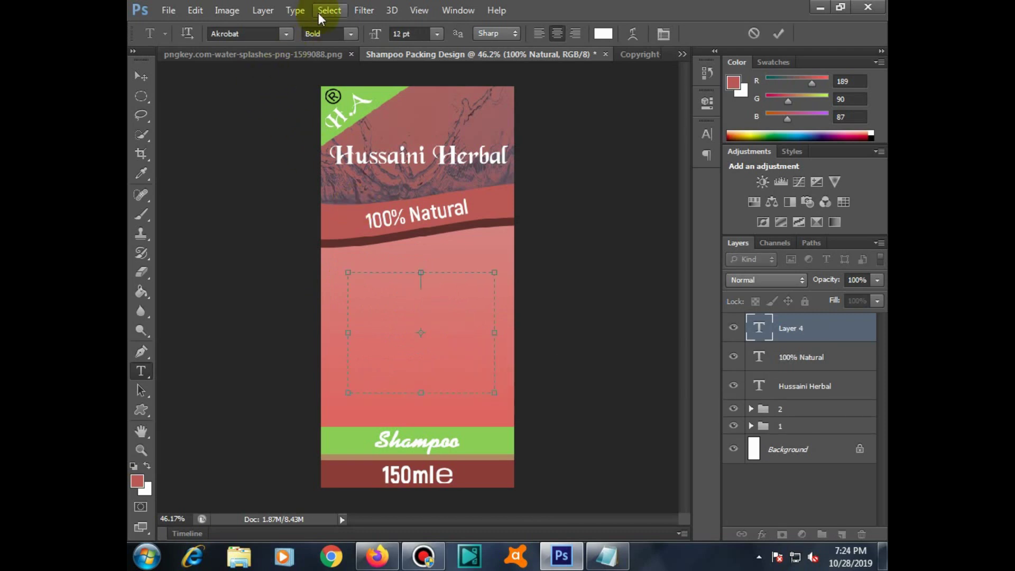
{"action": "left_click", "coordinate": [297, 10]}
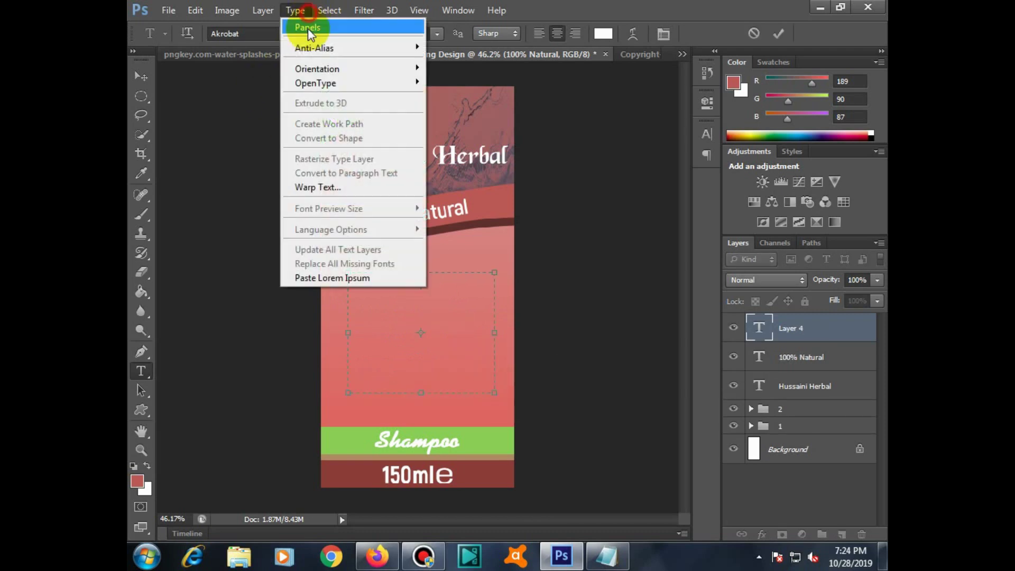
{"action": "left_click", "coordinate": [364, 278]}
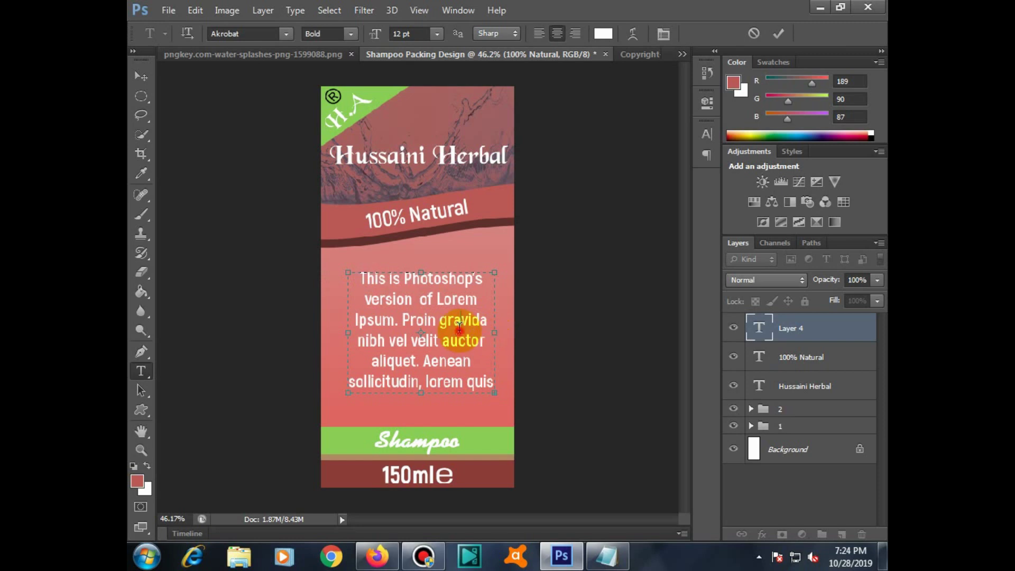
{"action": "key", "text": "ctrl+a"}
{"action": "left_click_drag", "start_coordinate": [376, 34], "coordinate": [377, 42]}
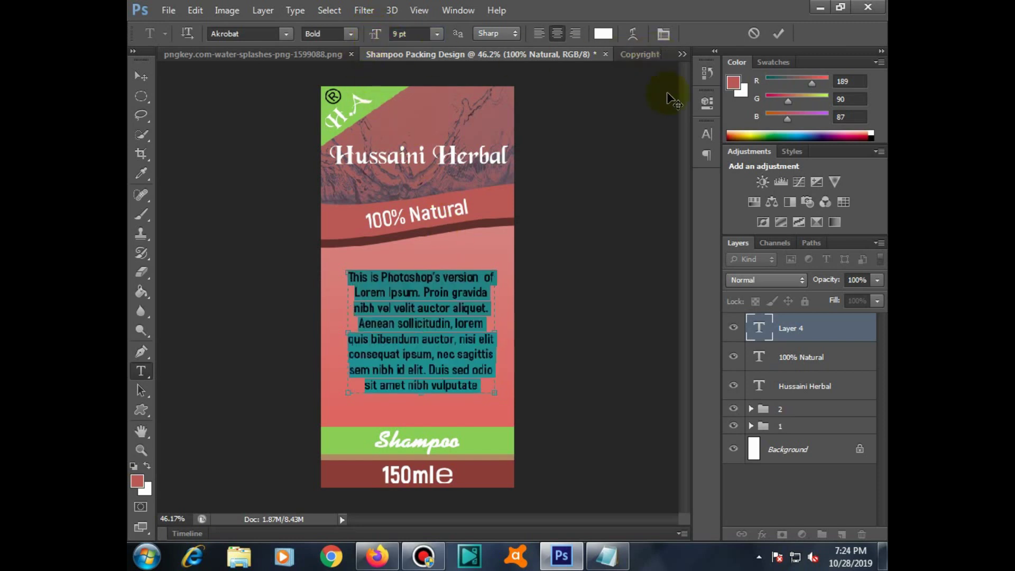
In the Character panel, try -100 tracking then reset tracking to 0.
{"action": "left_click", "coordinate": [707, 135]}
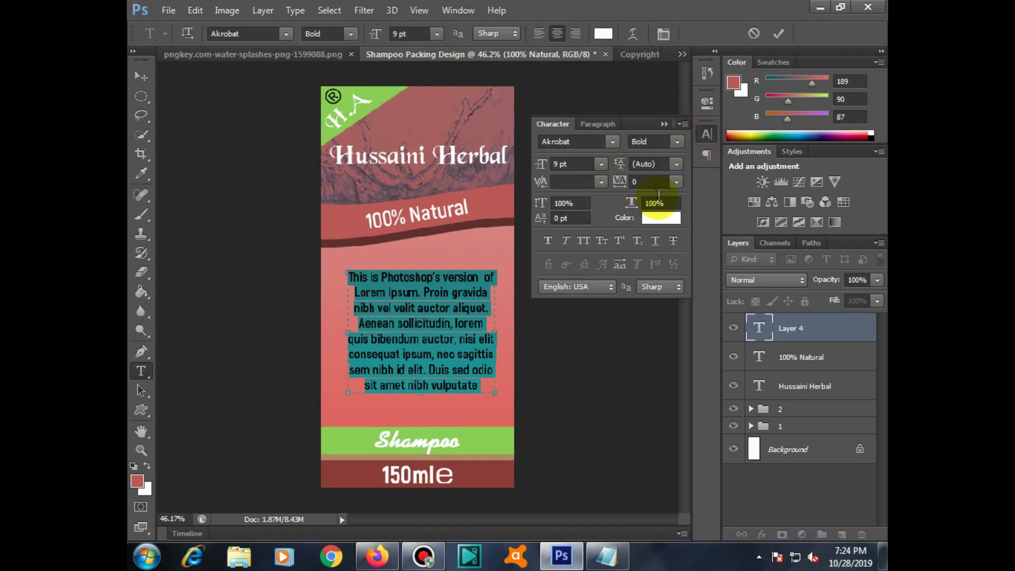
{"action": "left_click", "coordinate": [677, 181]}
{"action": "left_click", "coordinate": [670, 198]}
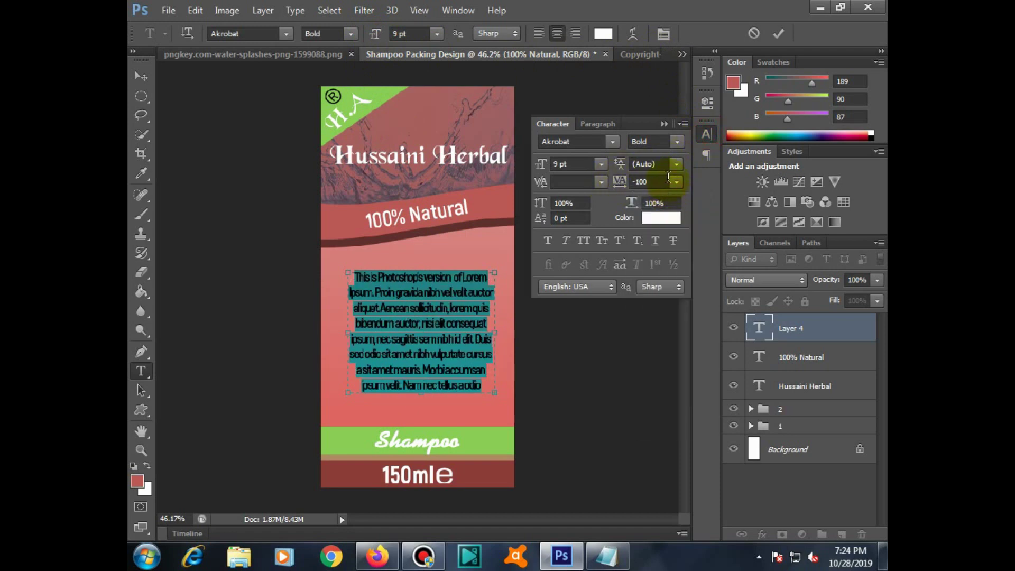
{"action": "left_click", "coordinate": [676, 181]}
{"action": "left_click", "coordinate": [671, 278]}
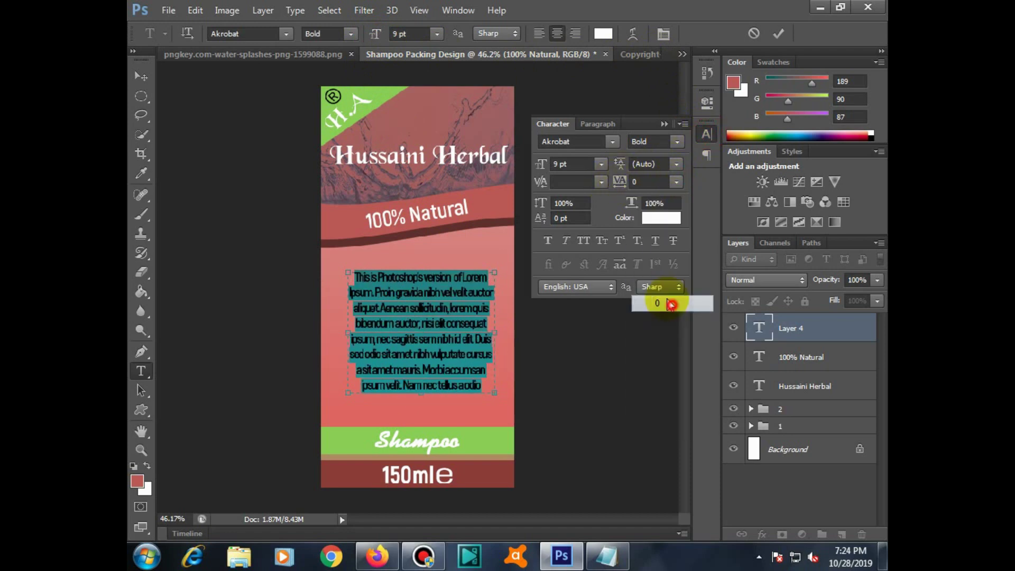
Set the paragraph leading to Auto after trying 8, 72 and 14 pt.
{"action": "left_click", "coordinate": [676, 165]}
{"action": "left_click", "coordinate": [673, 195]}
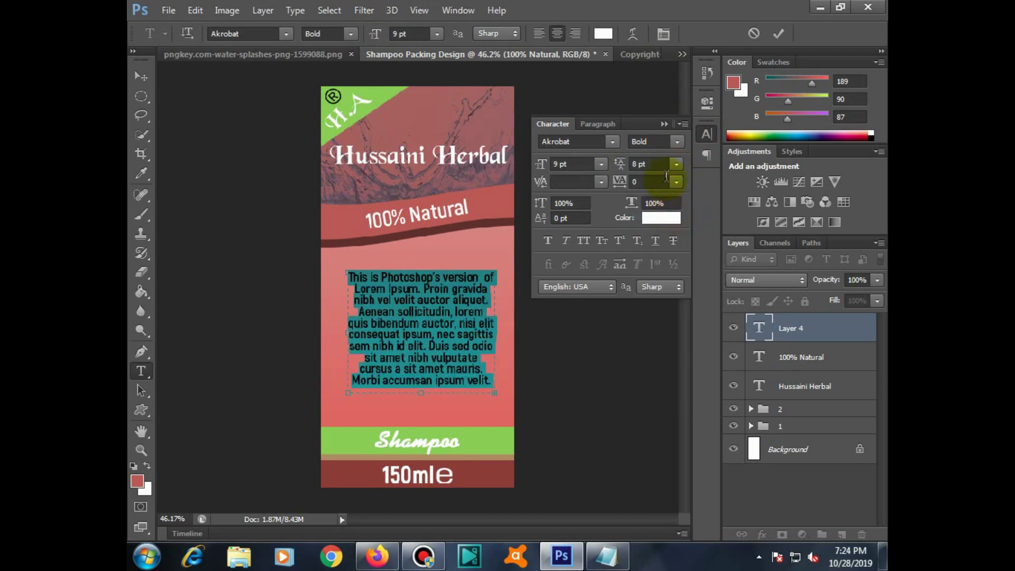
{"action": "left_click", "coordinate": [677, 164]}
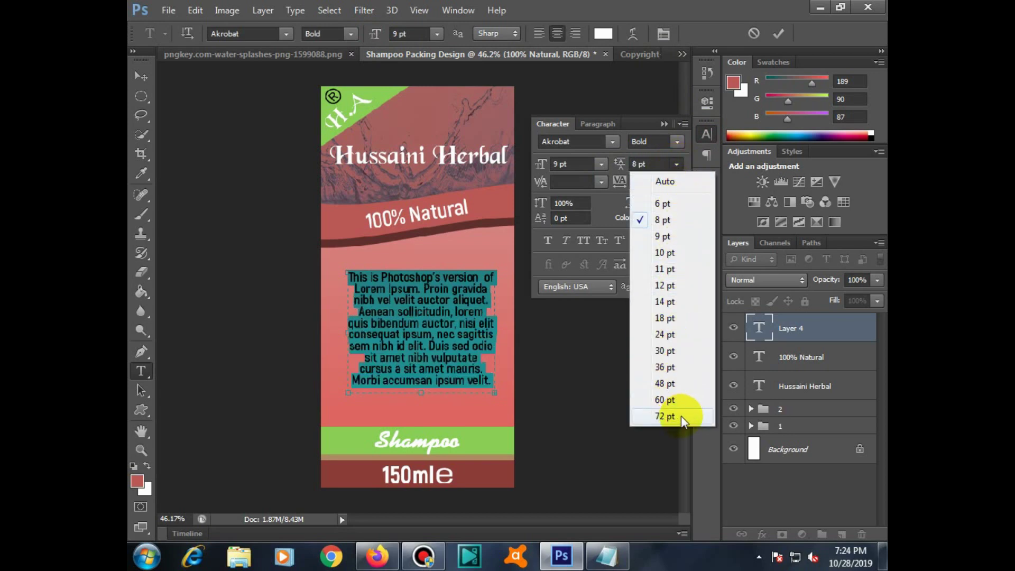
{"action": "left_click", "coordinate": [679, 415]}
{"action": "left_click", "coordinate": [676, 164]}
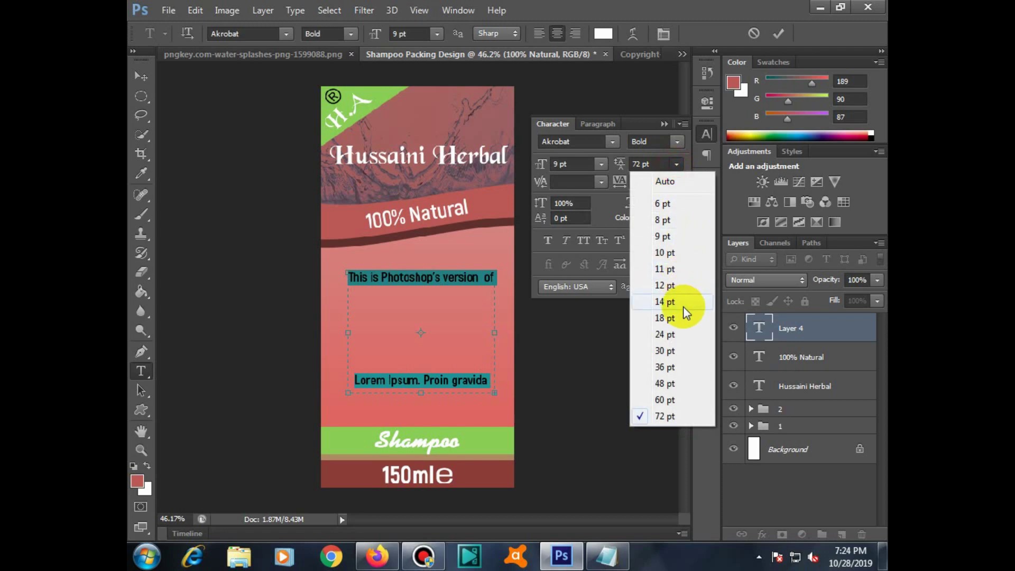
{"action": "left_click", "coordinate": [681, 302]}
{"action": "left_click", "coordinate": [676, 165]}
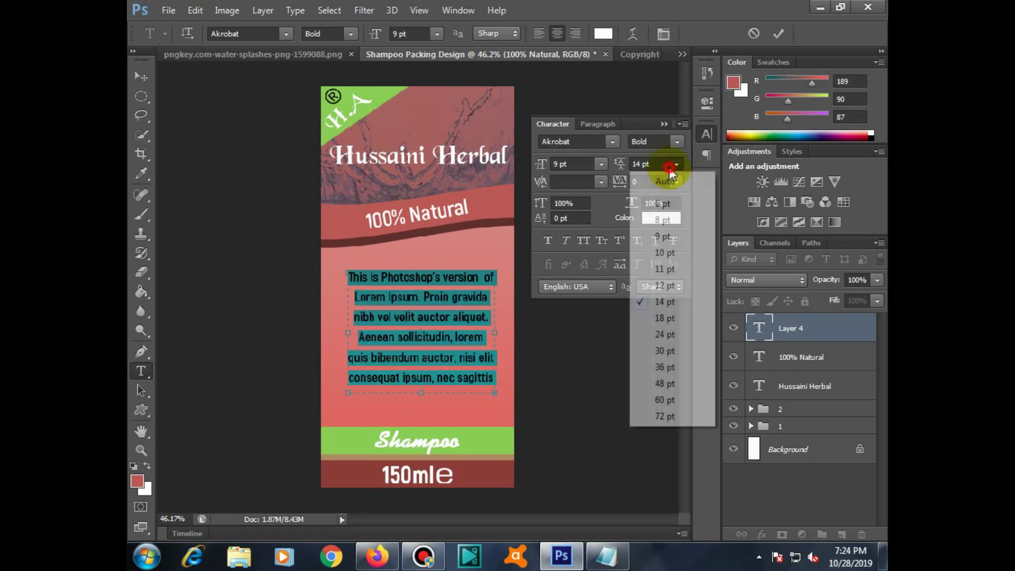
{"action": "left_click", "coordinate": [661, 182]}
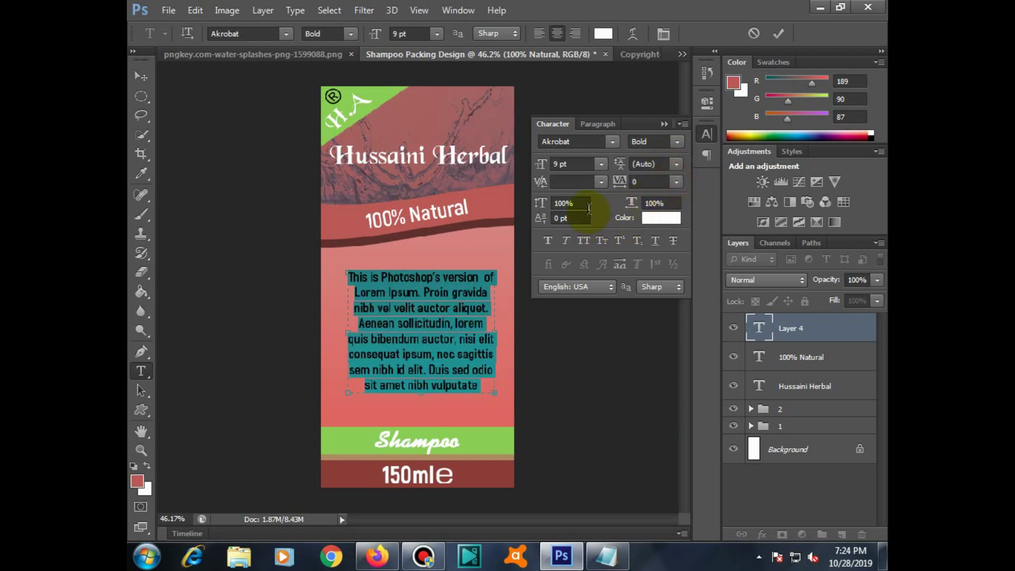
Set baseline shift to 1, keep tracking at 0, and commit the body text.
{"action": "left_click", "coordinate": [562, 218]}
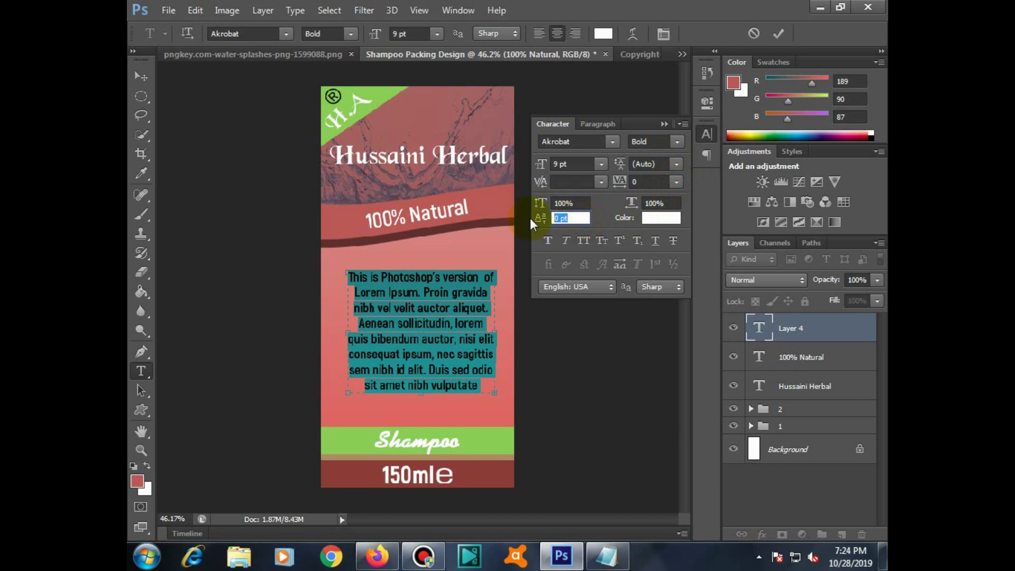
{"action": "type", "text": "10"}
{"action": "key", "text": "BackSpace"}
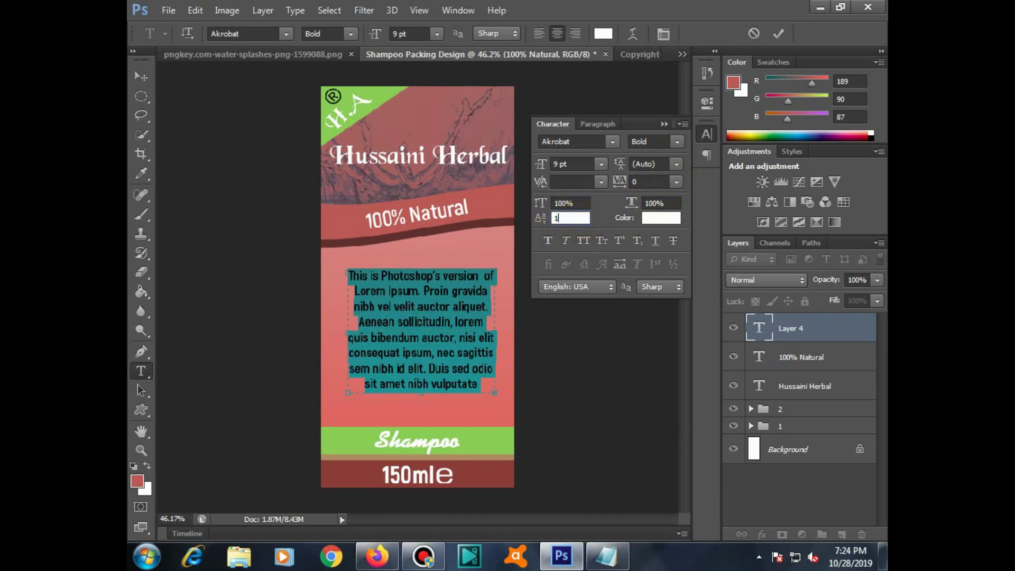
{"action": "left_click", "coordinate": [611, 141]}
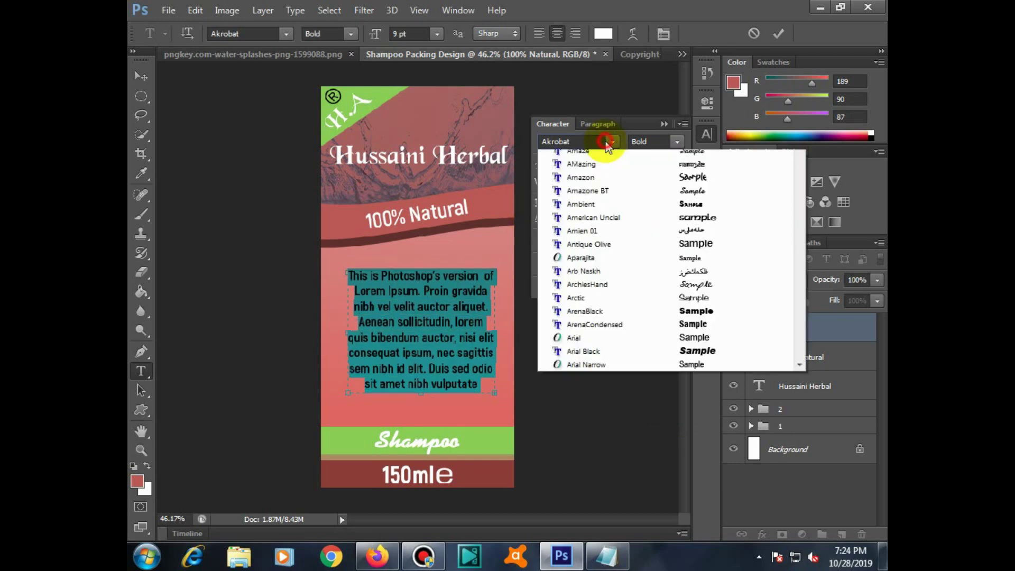
{"action": "left_click", "coordinate": [676, 141]}
{"action": "mouse_move", "coordinate": [620, 176]}
{"action": "left_mouse_down"}
{"action": "mouse_move", "coordinate": [614, 185]}
{"action": "mouse_move", "coordinate": [643, 183]}
{"action": "left_mouse_up"}
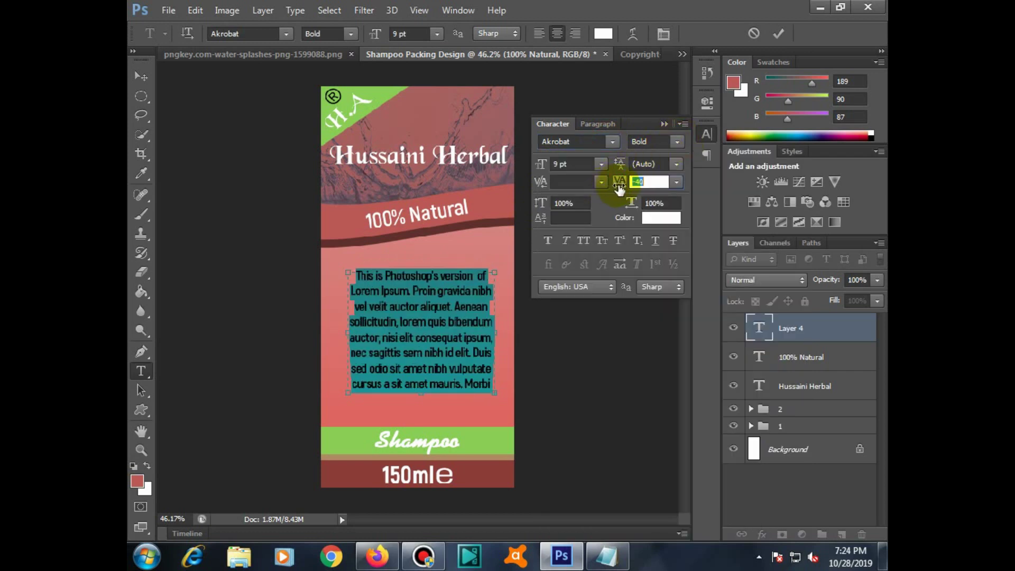
{"action": "type", "text": "500"}
{"action": "left_click", "coordinate": [650, 182]}
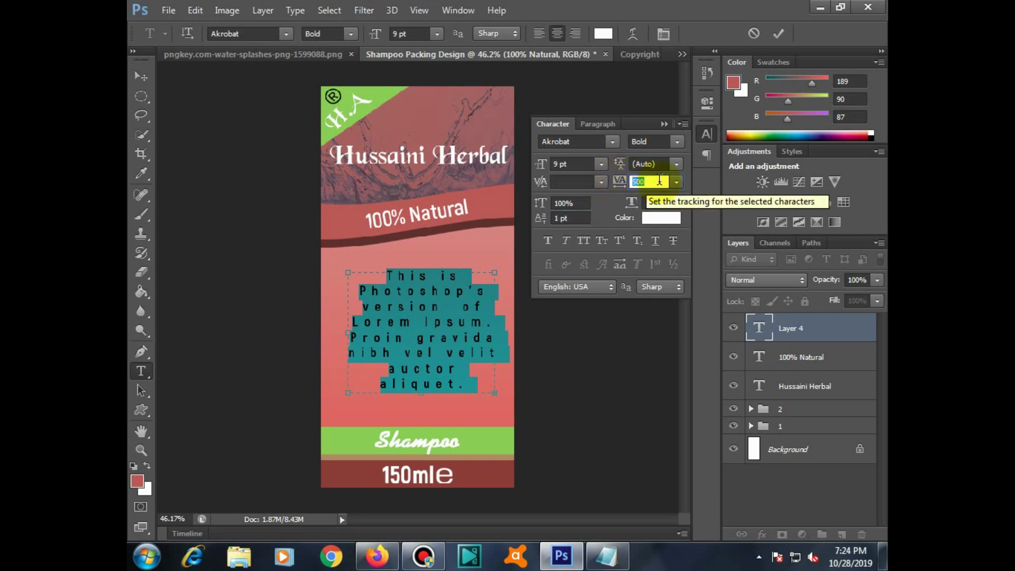
{"action": "left_click", "coordinate": [676, 182]}
{"action": "left_click", "coordinate": [660, 304]}
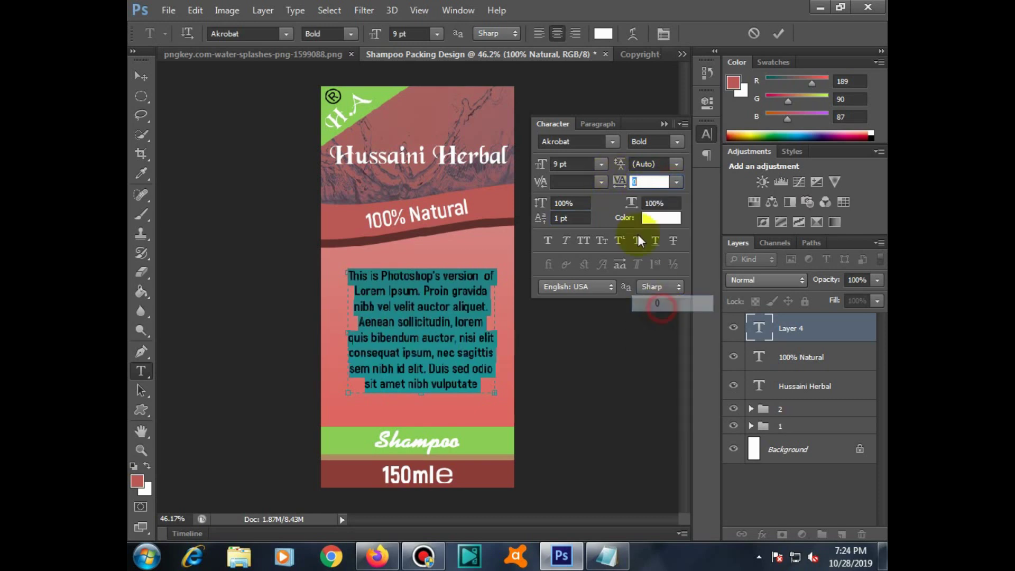
{"action": "left_click", "coordinate": [663, 125]}
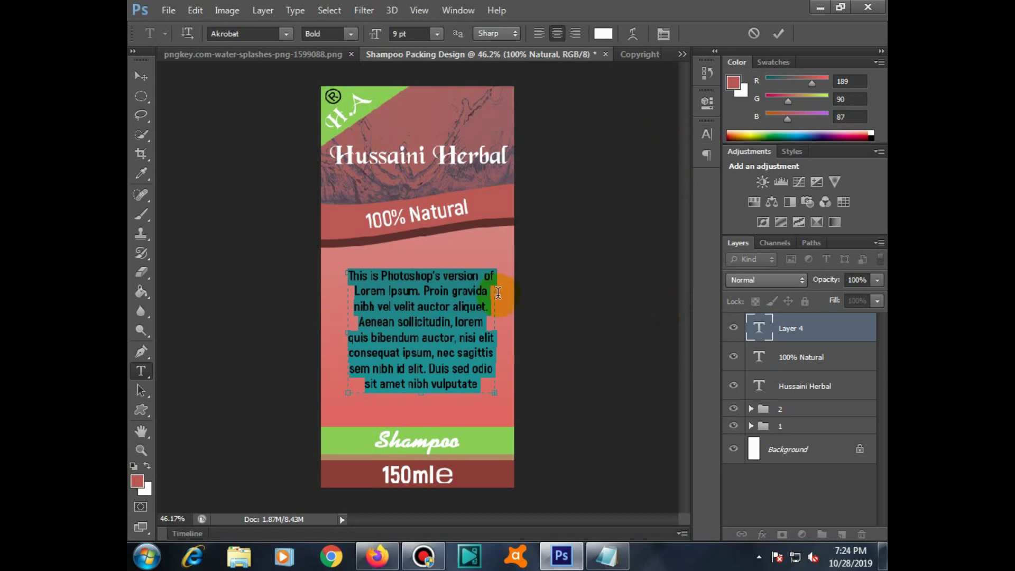
{"action": "left_click", "coordinate": [498, 292]}
Delete the Lorem Ipsum paragraph text layer.
{"action": "mouse_move", "coordinate": [482, 313]}
{"action": "left_mouse_down"}
{"action": "mouse_move", "coordinate": [461, 309]}
{"action": "mouse_move", "coordinate": [471, 312]}
{"action": "left_mouse_up"}
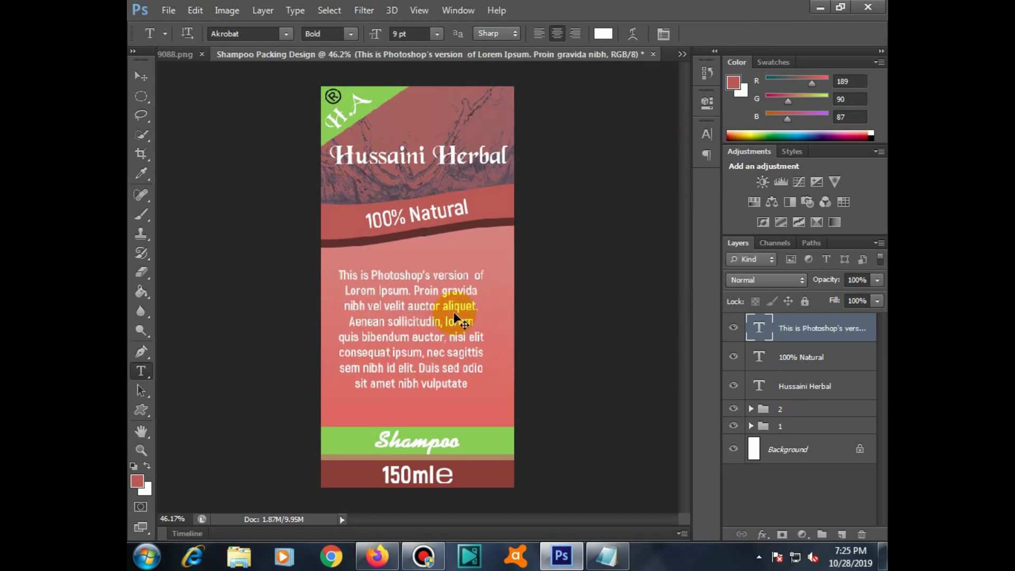
{"action": "left_click", "coordinate": [339, 273]}
{"action": "left_click_drag", "start_coordinate": [353, 274], "coordinate": [481, 288]}
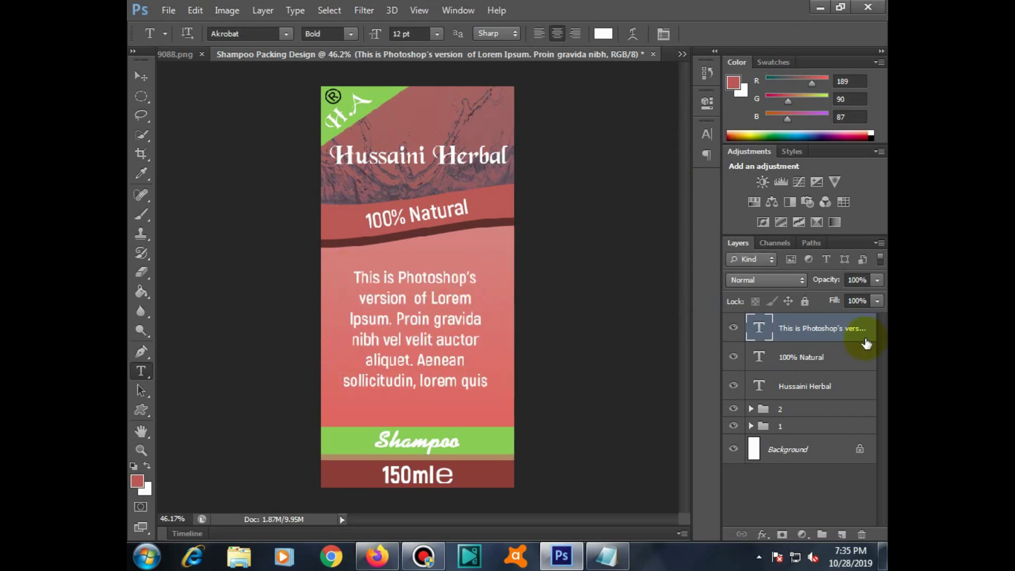
{"action": "right_click", "coordinate": [848, 330]}
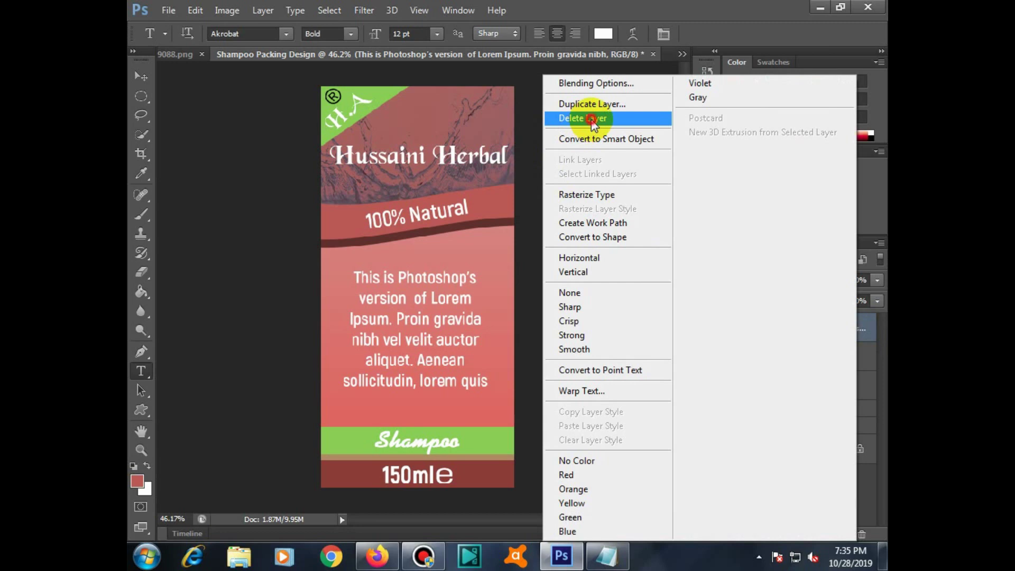
{"action": "left_click", "coordinate": [592, 123]}
{"action": "left_click", "coordinate": [495, 211]}
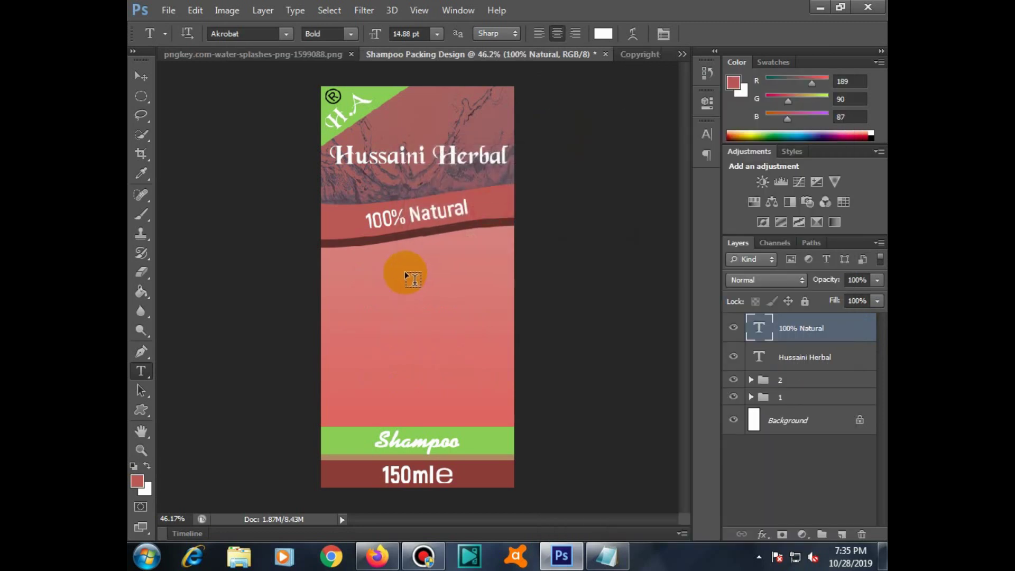
Paste the Lorem Ipsum line as new text below the banner at 14 pt, shifted left.
{"action": "left_click", "coordinate": [376, 257]}
{"action": "key", "text": "ctrl+v"}
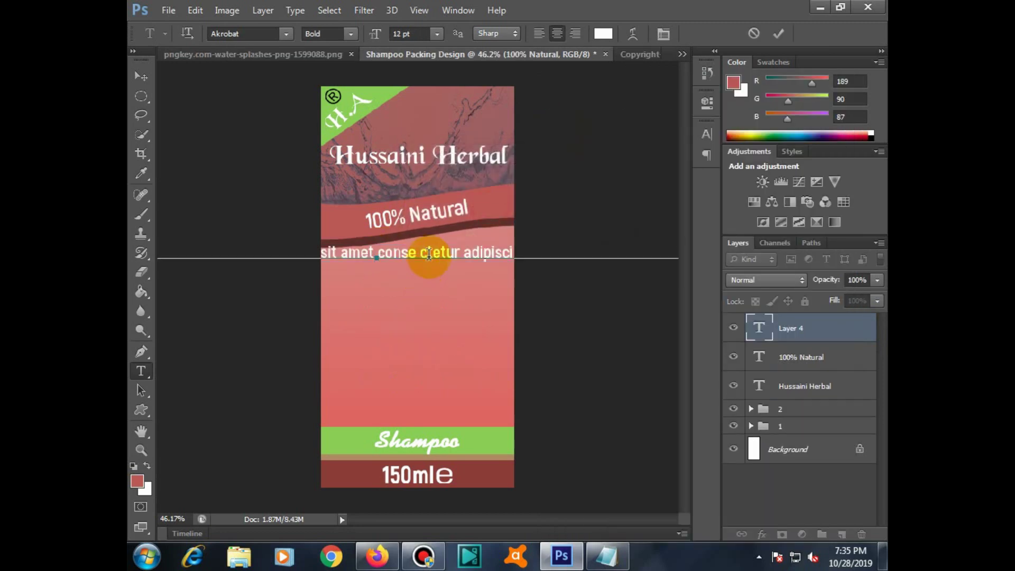
{"action": "key", "text": "ctrl+a"}
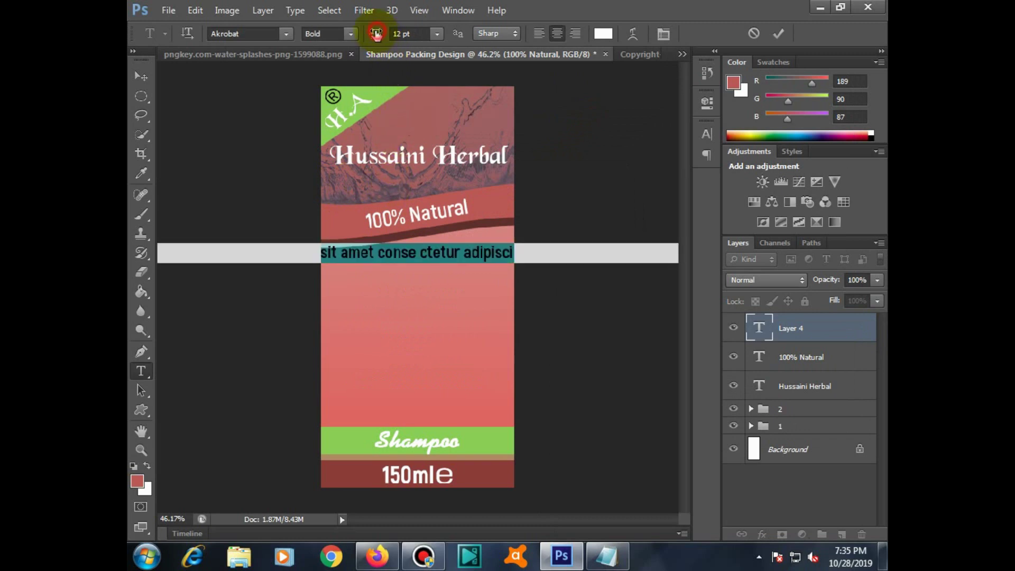
{"action": "left_click_drag", "start_coordinate": [376, 34], "coordinate": [386, 35]}
{"action": "mouse_move", "coordinate": [412, 259]}
{"action": "left_mouse_down"}
{"action": "mouse_move", "coordinate": [576, 257]}
{"action": "mouse_move", "coordinate": [562, 254]}
{"action": "mouse_move", "coordinate": [611, 240]}
{"action": "mouse_move", "coordinate": [423, 256]}
{"action": "left_mouse_up"}
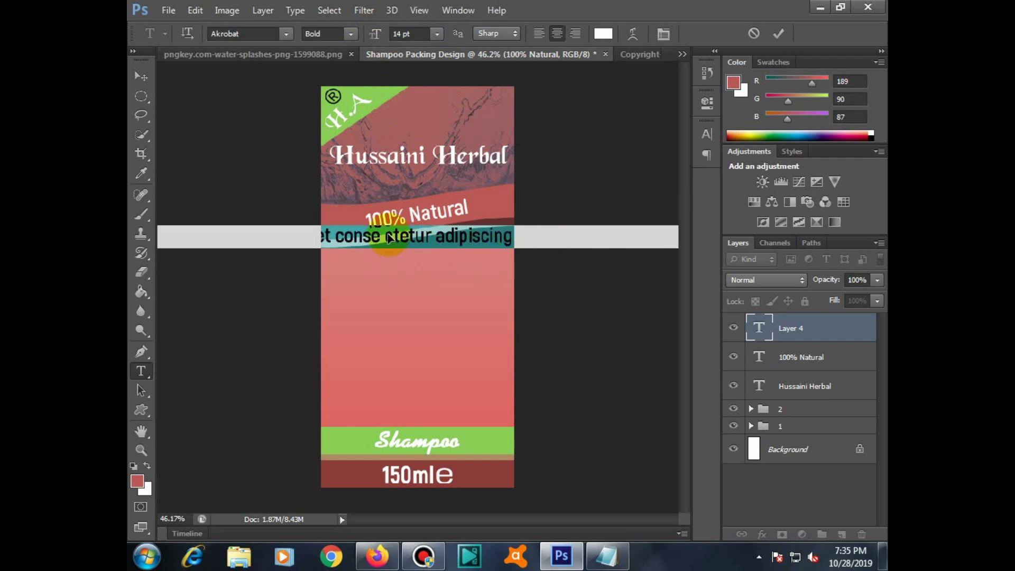
{"action": "left_click_drag", "start_coordinate": [653, 230], "coordinate": [523, 231]}
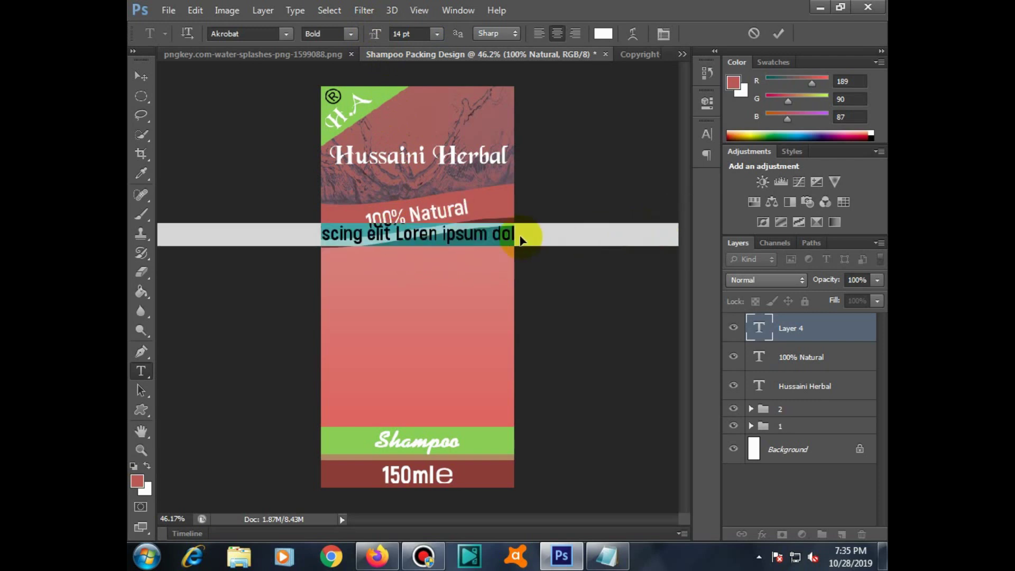
Keep tracking 0, clear baseline shift, set kerning to Metrics, then reposition the line.
{"action": "left_click", "coordinate": [708, 133]}
{"action": "left_click", "coordinate": [676, 181]}
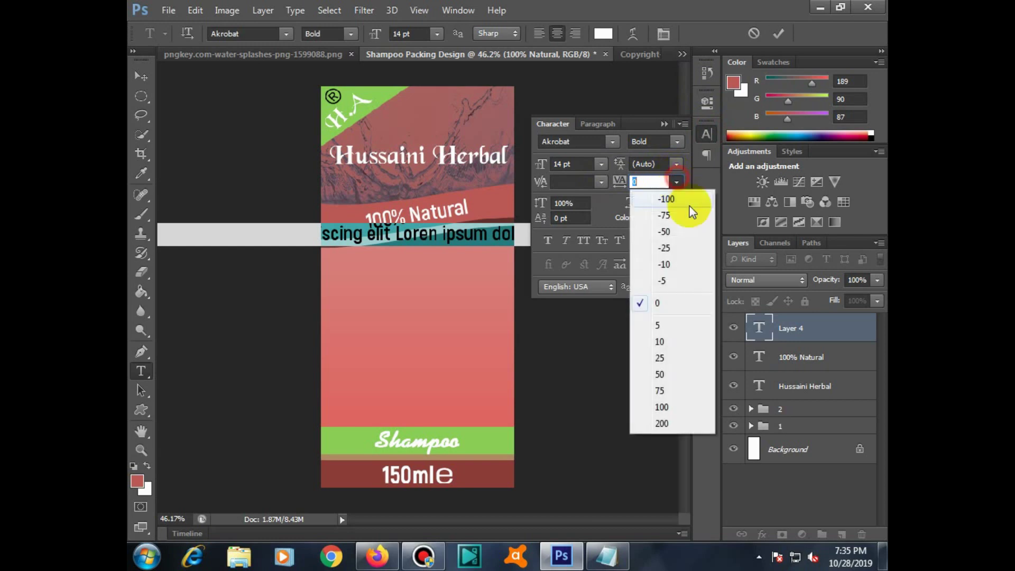
{"action": "left_click", "coordinate": [674, 303]}
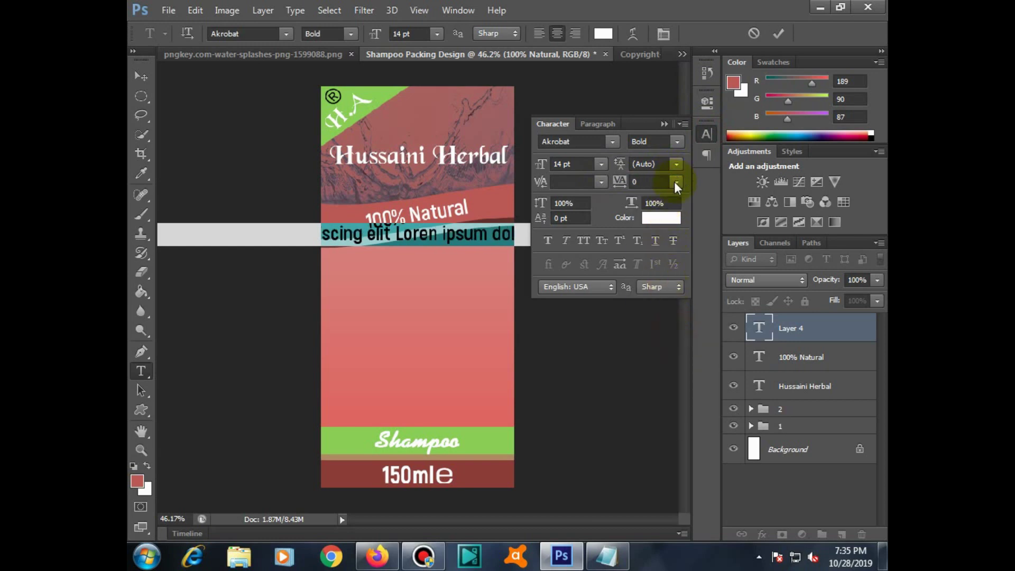
{"action": "left_click", "coordinate": [569, 218]}
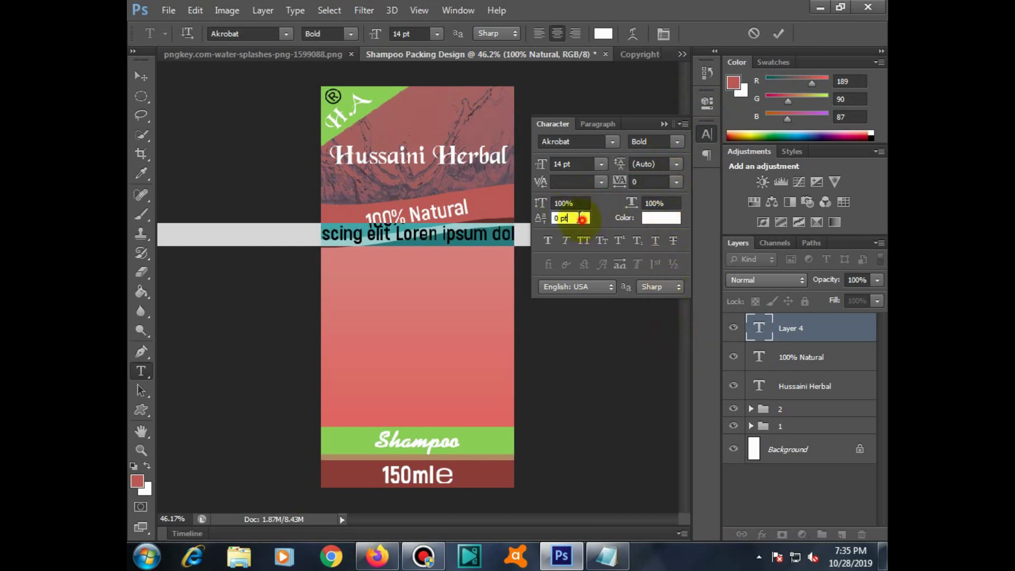
{"action": "type", "text": "10"}
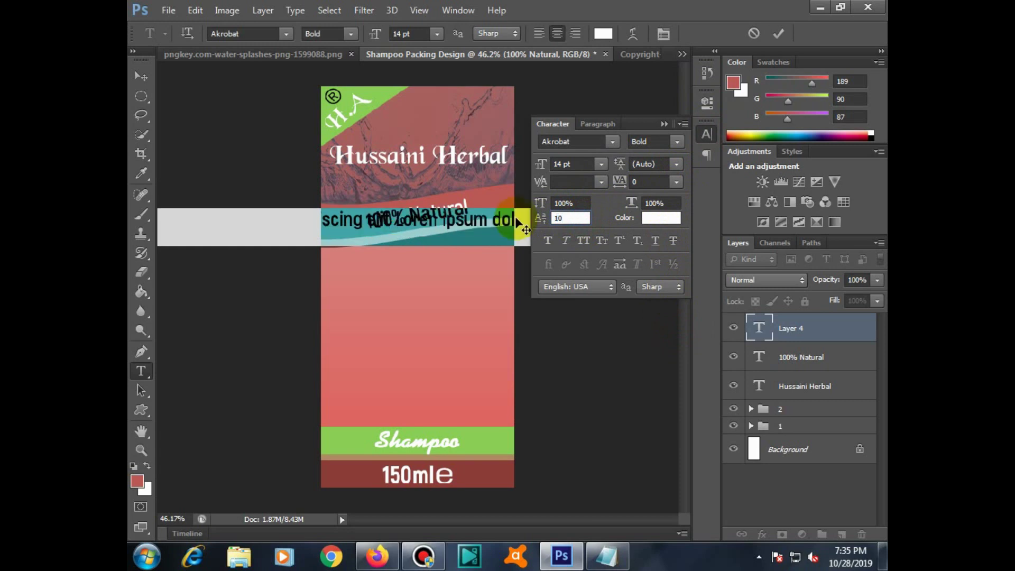
{"action": "key", "text": "BackSpace"}
{"action": "key", "text": "BackSpace"}
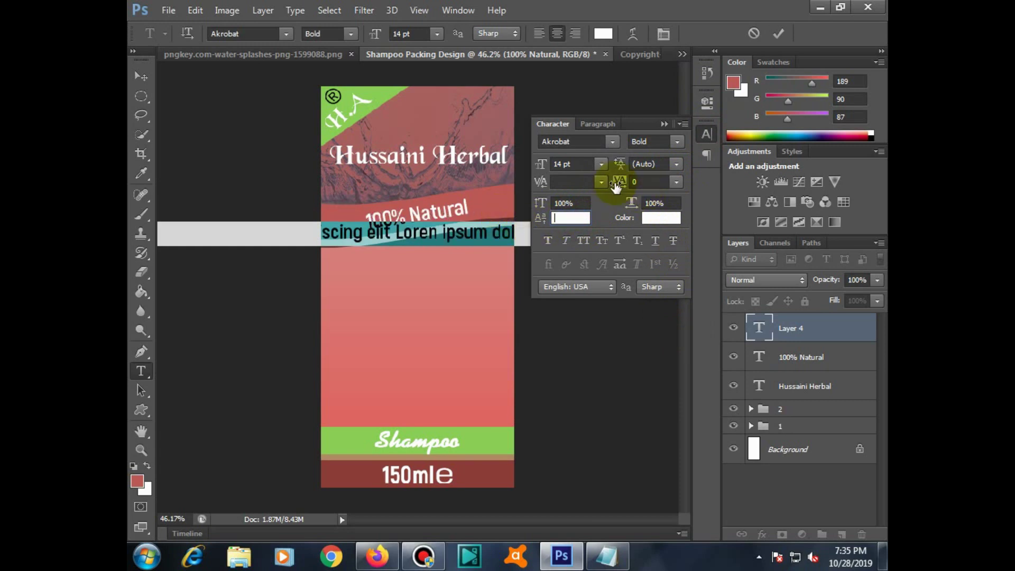
{"action": "left_click", "coordinate": [601, 182]}
{"action": "left_click", "coordinate": [585, 348]}
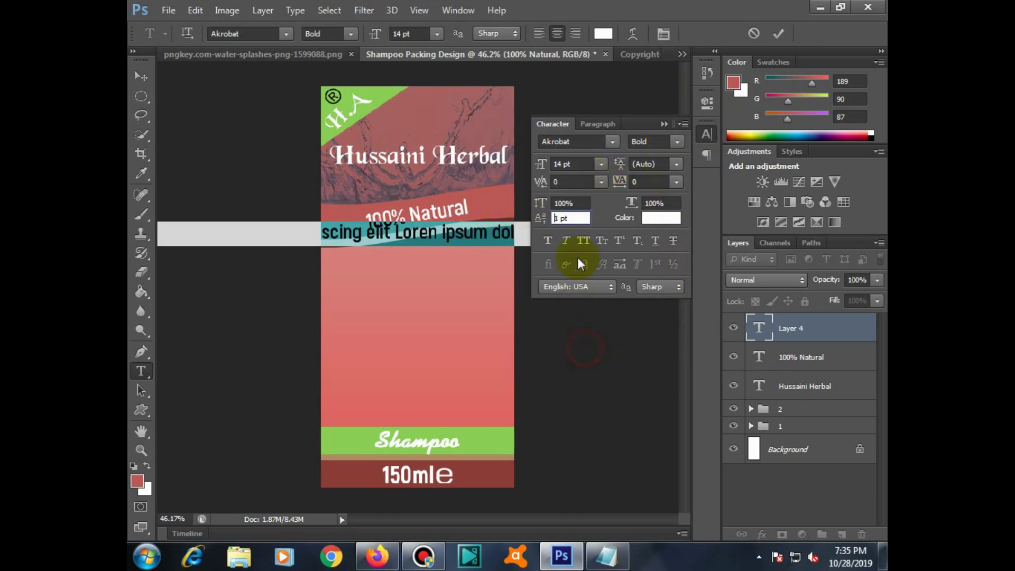
{"action": "left_click", "coordinate": [602, 182]}
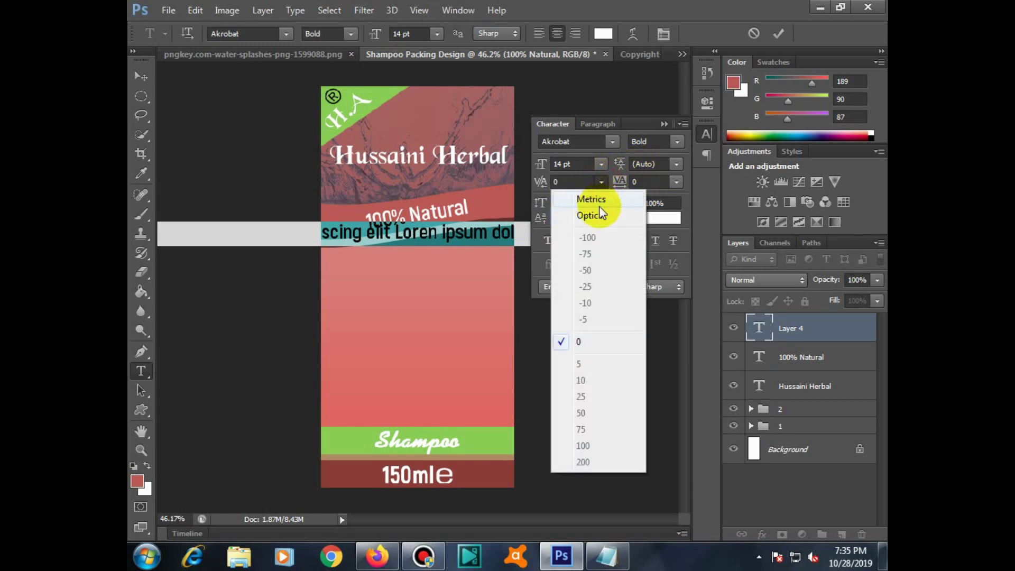
{"action": "left_click", "coordinate": [598, 204]}
{"action": "left_click", "coordinate": [664, 124]}
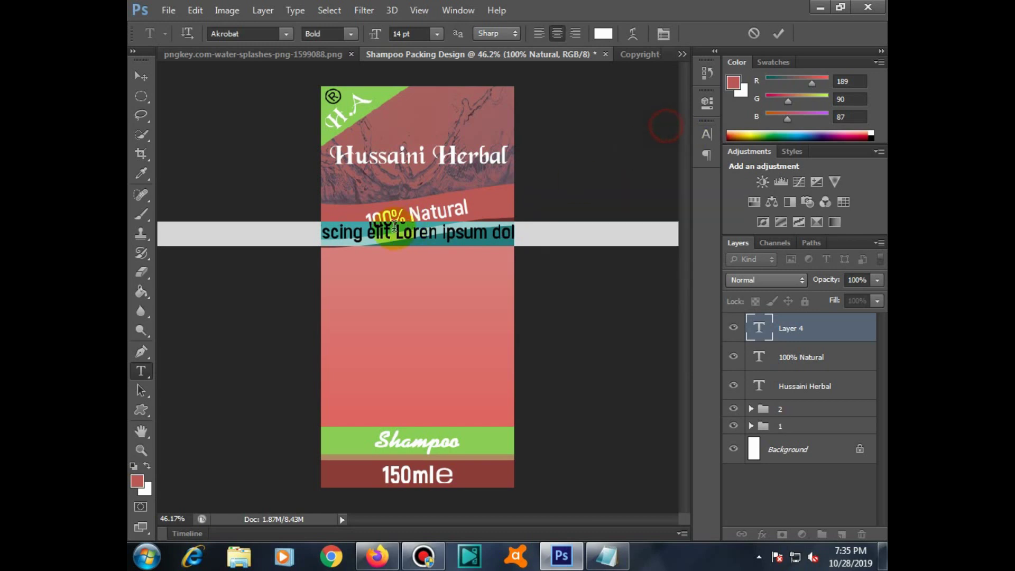
{"action": "left_click_drag", "start_coordinate": [396, 238], "coordinate": [464, 245]}
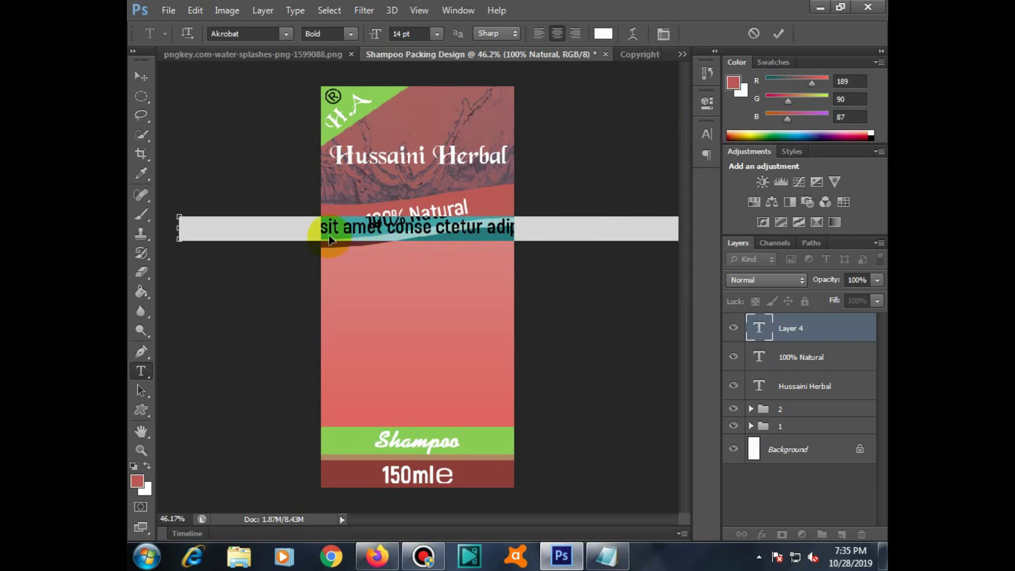
Break the placeholder text into five lines, position the block on the label, and select it all.
{"action": "mouse_move", "coordinate": [328, 236]}
{"action": "left_mouse_down"}
{"action": "mouse_move", "coordinate": [432, 254]}
{"action": "mouse_move", "coordinate": [446, 244]}
{"action": "left_mouse_up"}
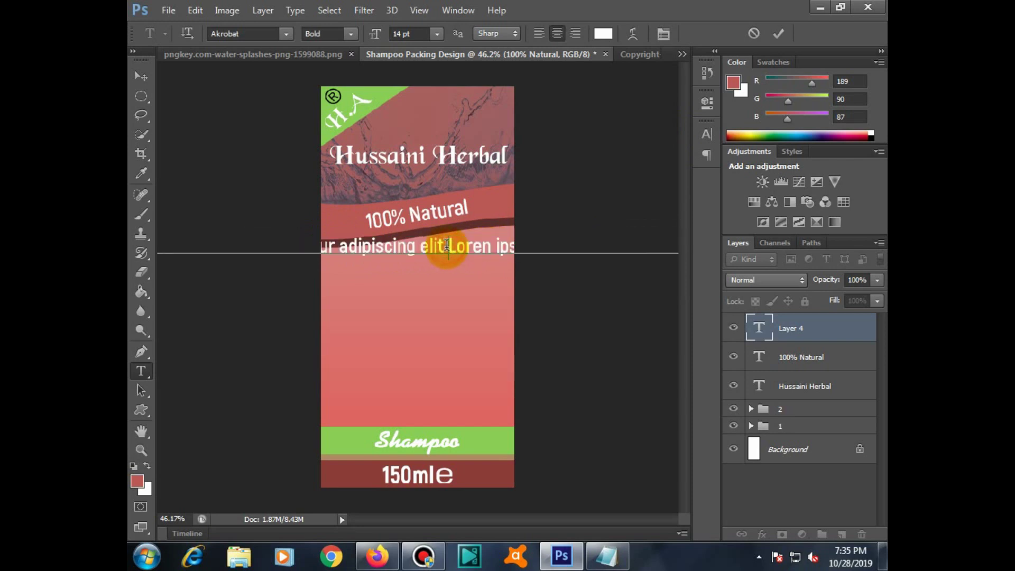
{"action": "key", "text": "Return"}
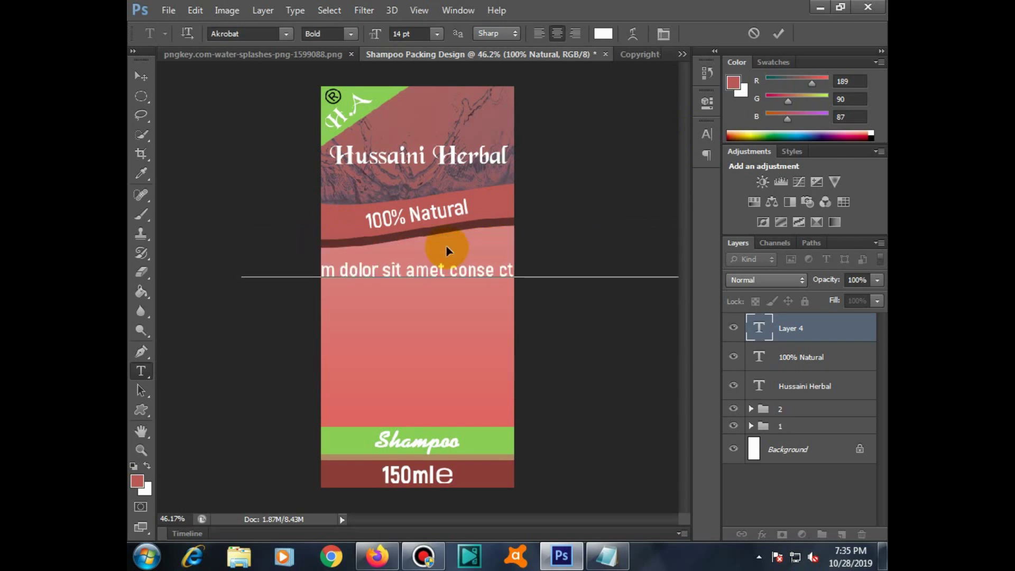
{"action": "left_click_drag", "start_coordinate": [426, 271], "coordinate": [346, 291]}
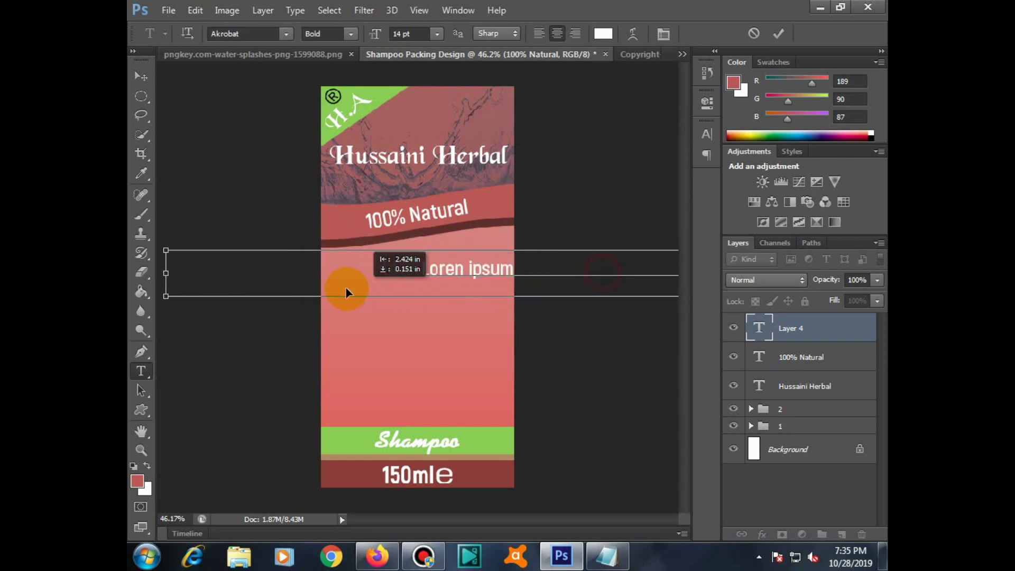
{"action": "left_click_drag", "start_coordinate": [346, 288], "coordinate": [425, 282]}
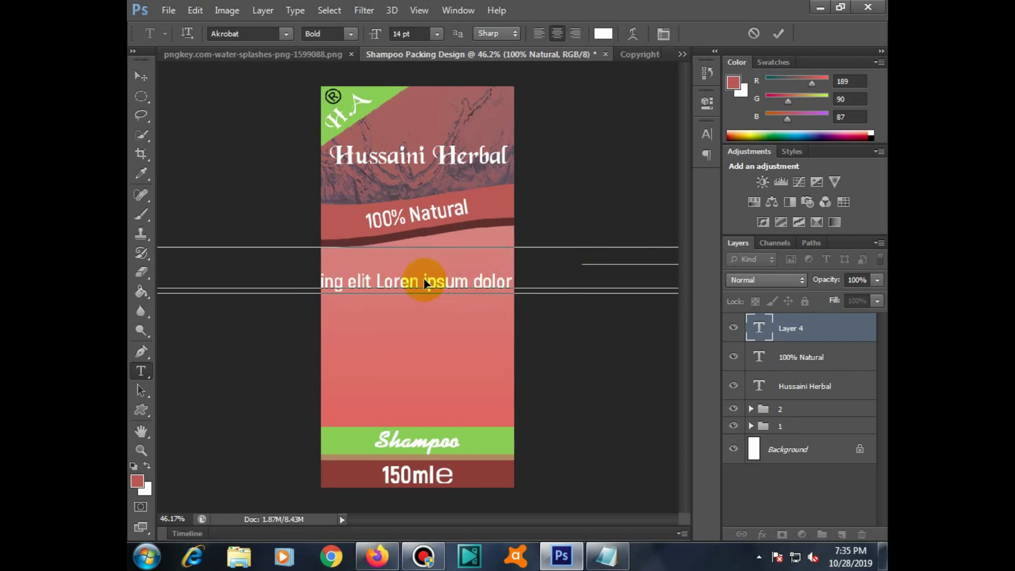
{"action": "key", "text": "Return"}
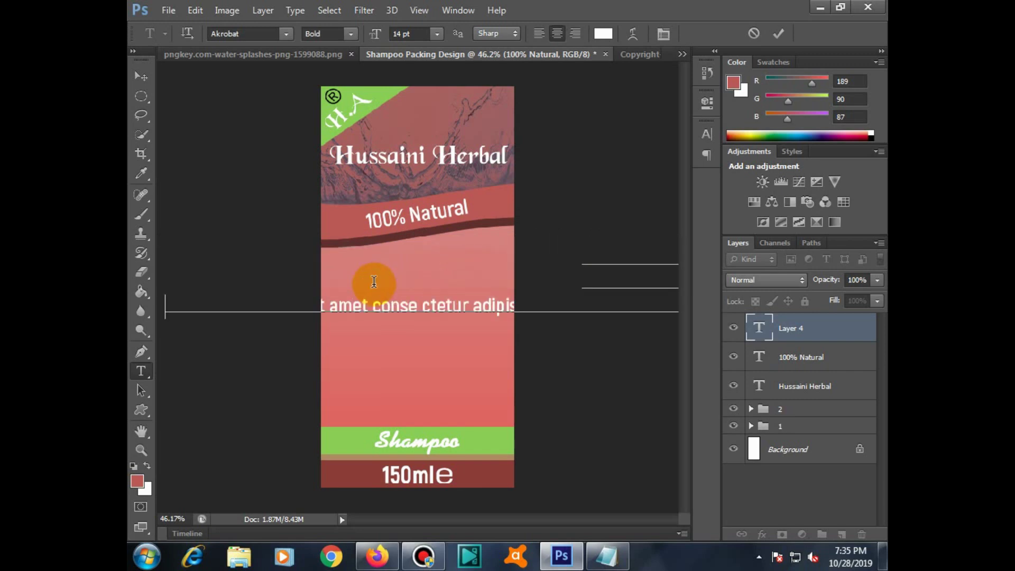
{"action": "mouse_move", "coordinate": [471, 301]}
{"action": "left_mouse_down"}
{"action": "mouse_move", "coordinate": [320, 312]}
{"action": "mouse_move", "coordinate": [422, 314]}
{"action": "left_mouse_up"}
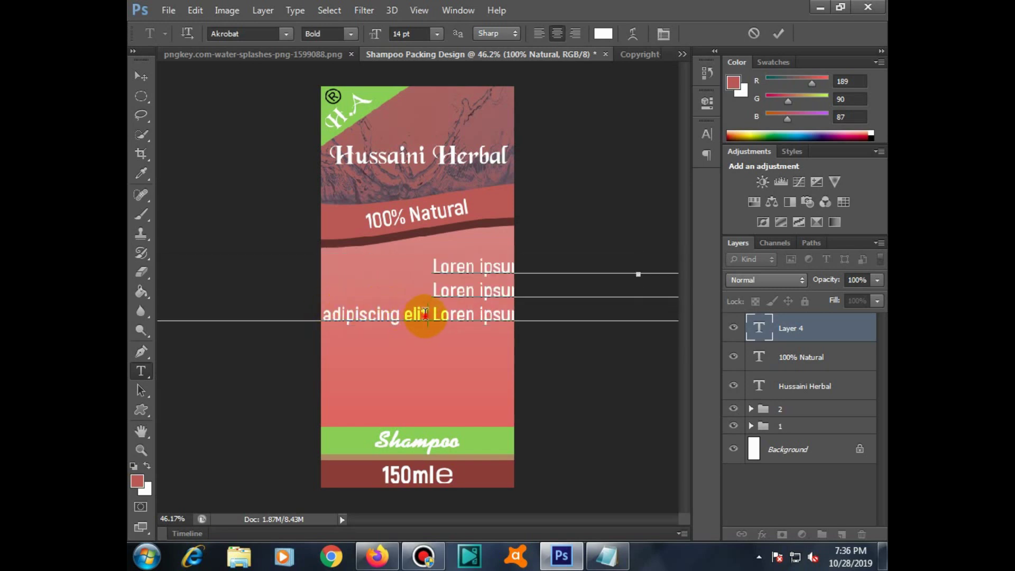
{"action": "key", "text": "Return"}
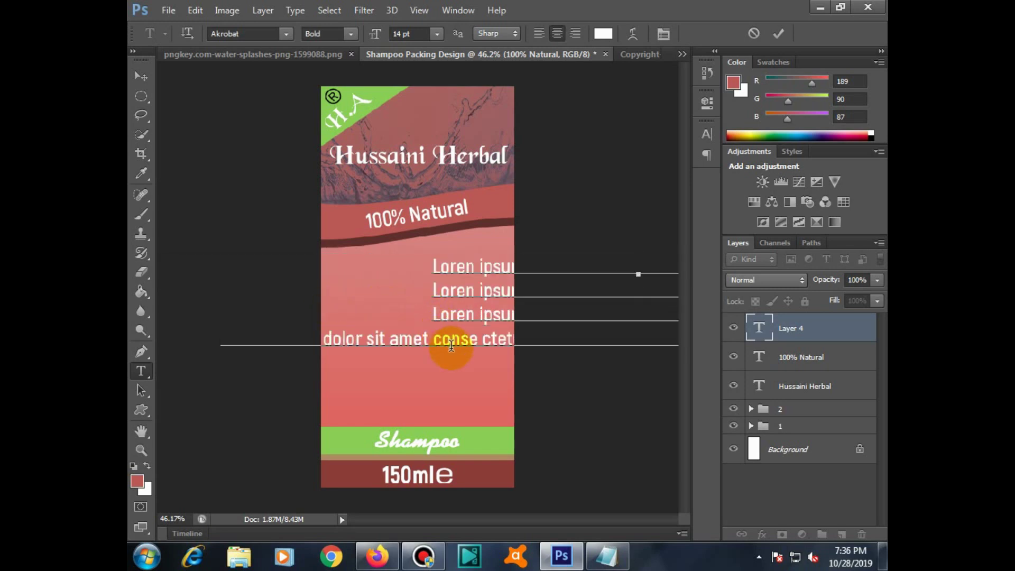
{"action": "left_click_drag", "start_coordinate": [464, 348], "coordinate": [316, 354]}
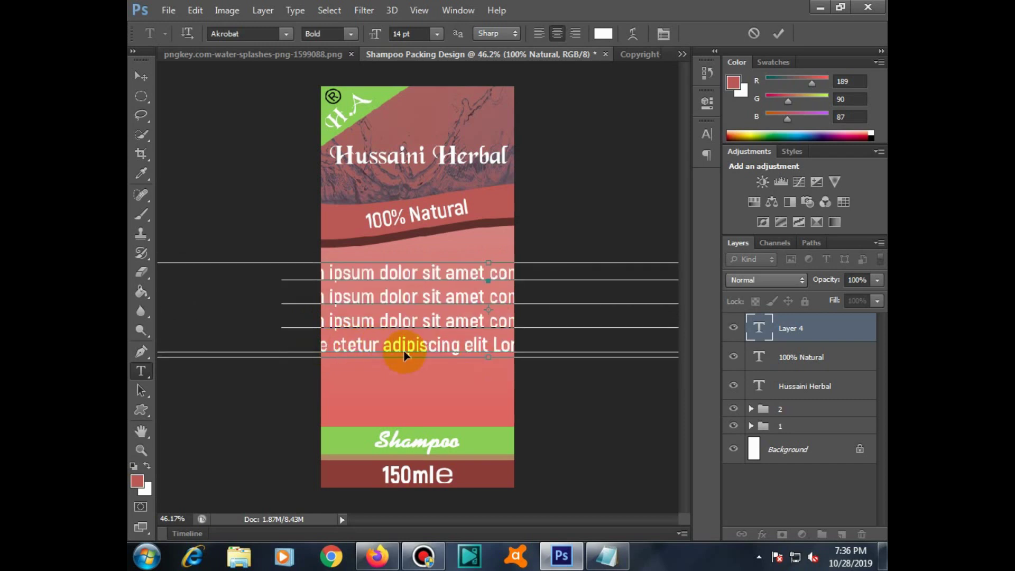
{"action": "key", "text": "Return"}
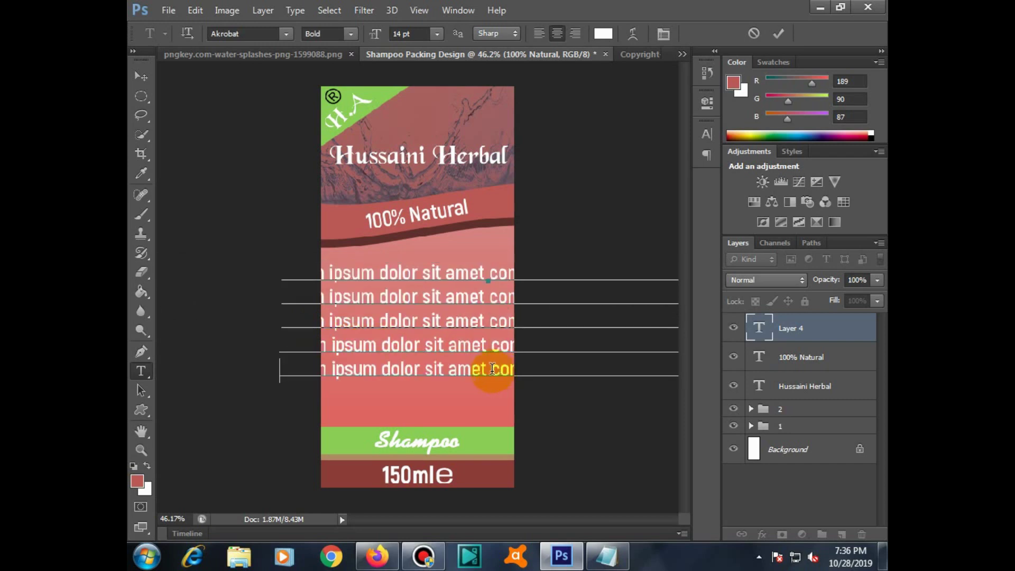
{"action": "key", "text": "ctrl+a"}
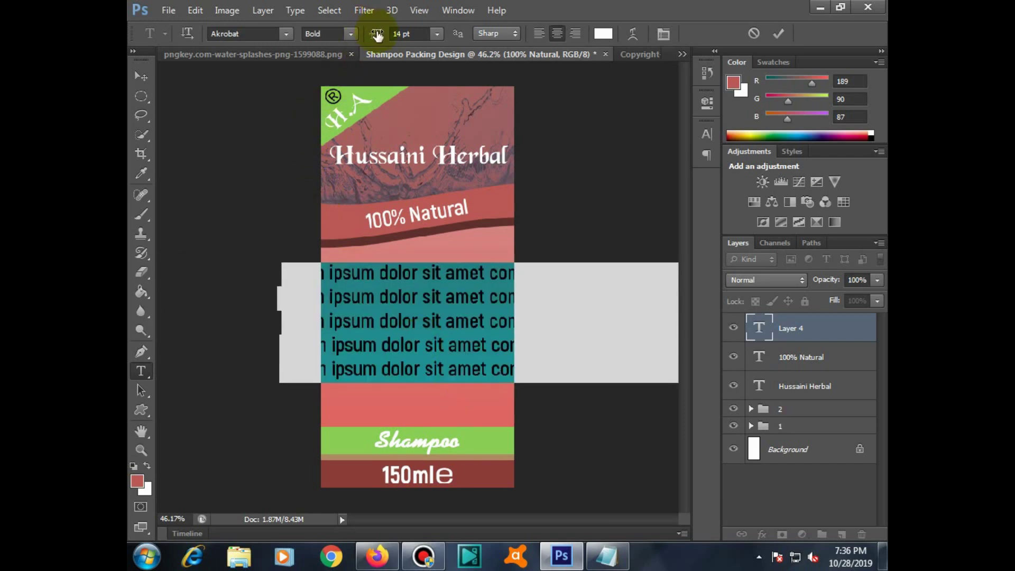
Shrink the body text to 9 pt and delete the stray leading characters from its lines.
{"action": "left_click_drag", "start_coordinate": [376, 35], "coordinate": [374, 39]}
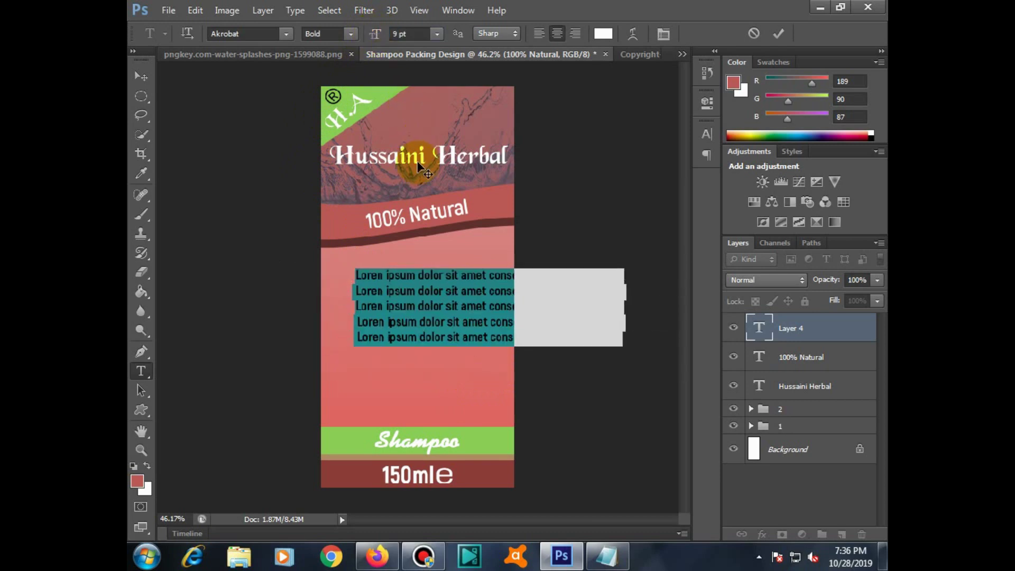
{"action": "left_click", "coordinate": [353, 290]}
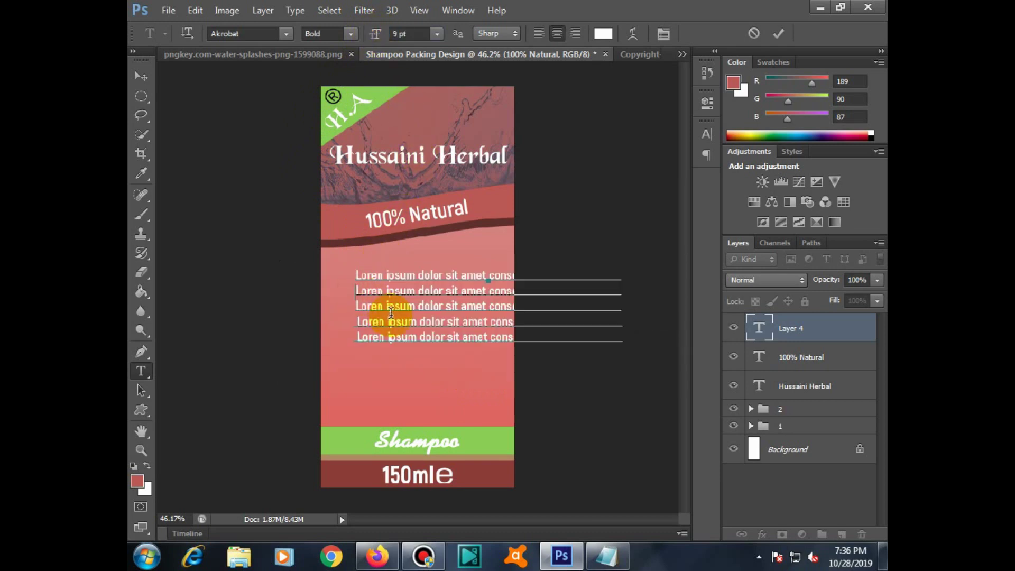
{"action": "key", "text": "Delete"}
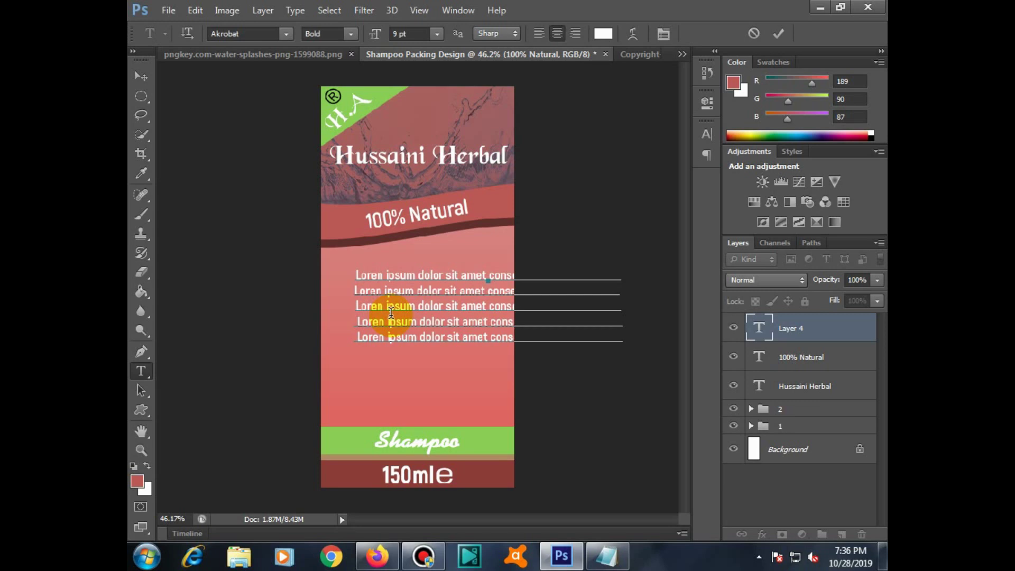
{"action": "key", "text": "Down"}
{"action": "key", "text": "Delete"}
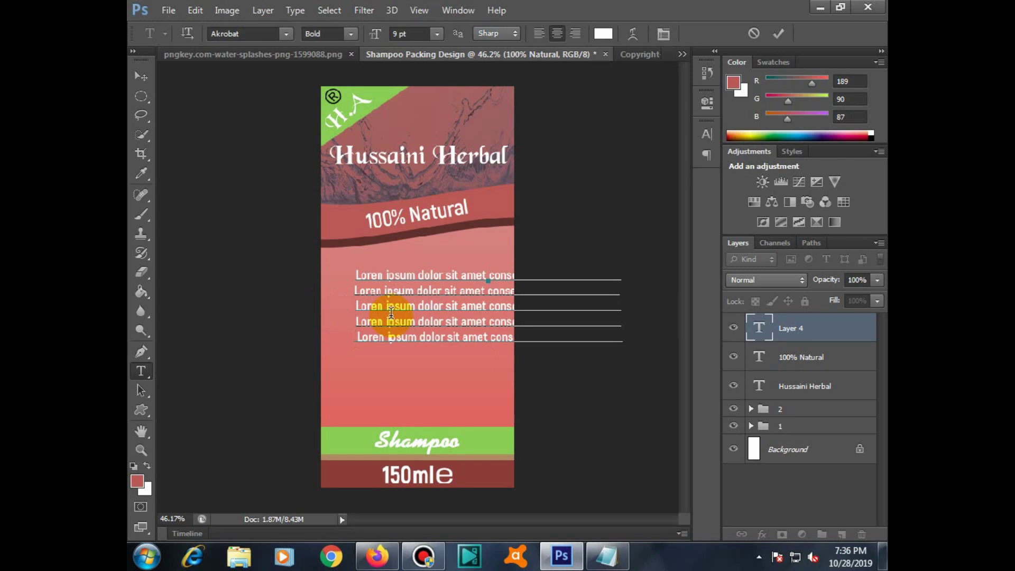
{"action": "key", "text": "Delete"}
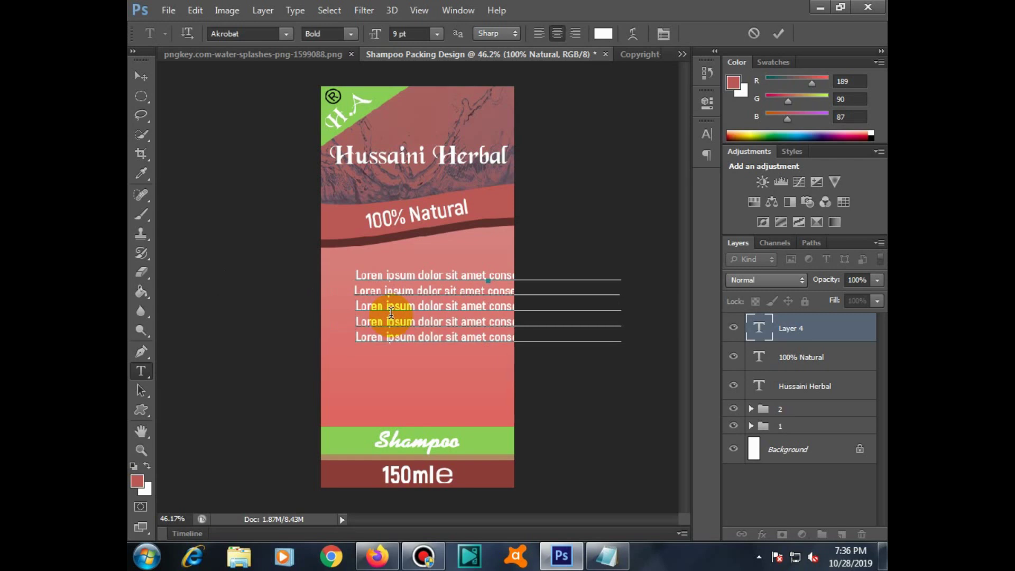
{"action": "left_click", "coordinate": [354, 292]}
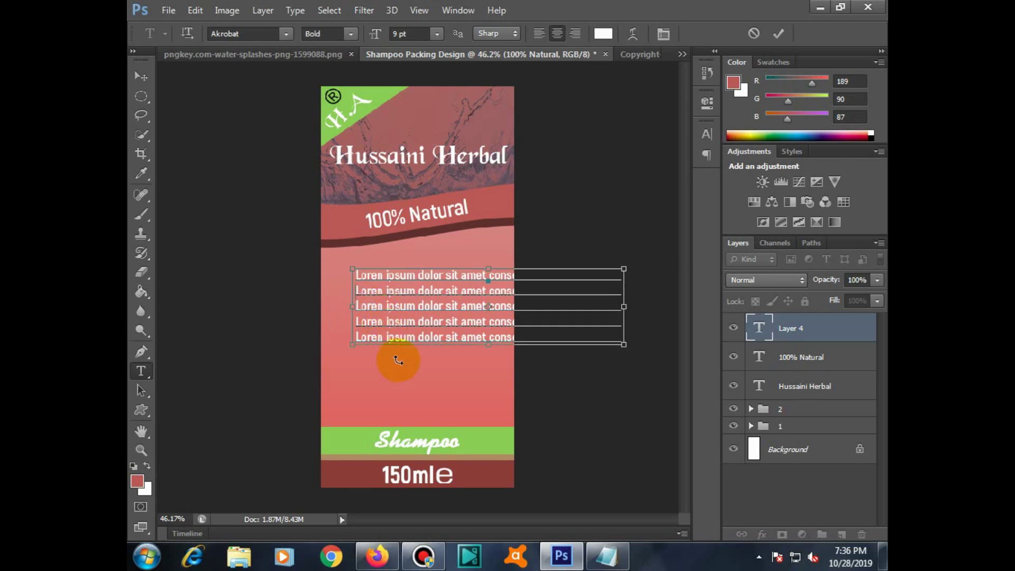
Move the paragraph left and down onto the package and shrink its text further.
{"action": "left_click_drag", "start_coordinate": [481, 290], "coordinate": [427, 308]}
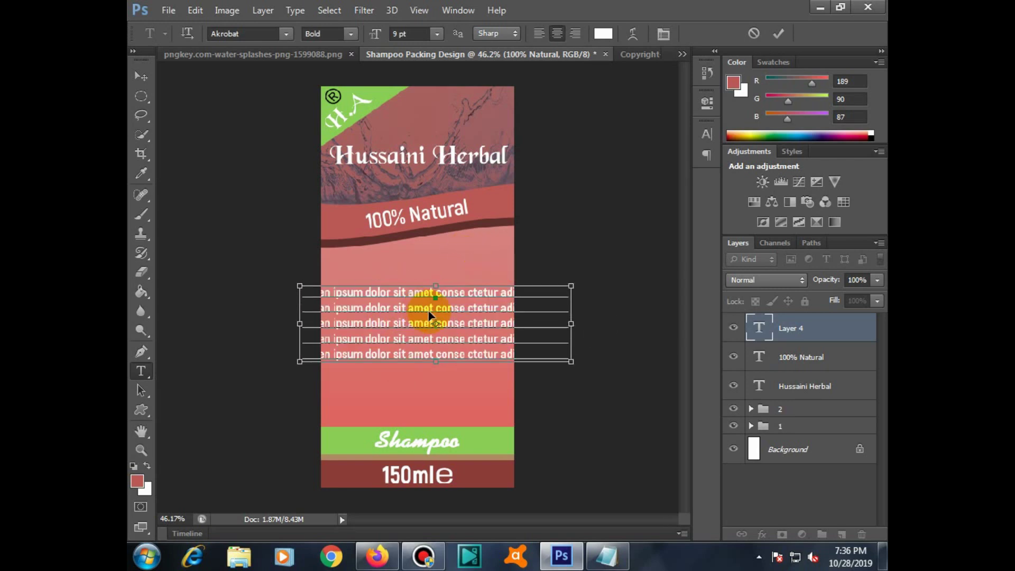
{"action": "key", "text": "ctrl+a"}
{"action": "left_click_drag", "start_coordinate": [377, 38], "coordinate": [377, 40]}
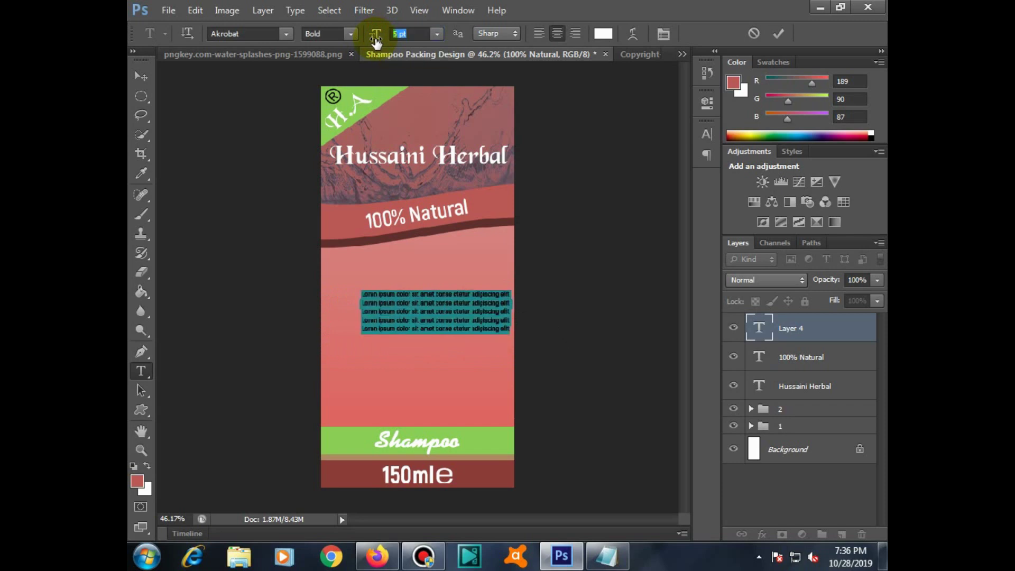
Enlarge the whole paragraph's text to 8 pt.
{"action": "key", "text": "ctrl+Return"}
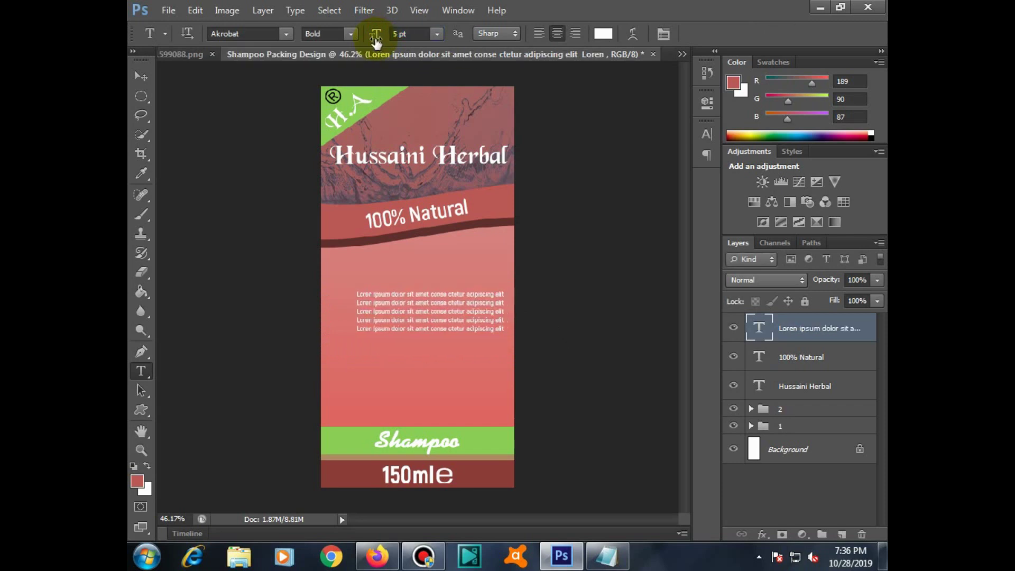
{"action": "left_click", "coordinate": [442, 301]}
{"action": "key", "text": "ctrl+a"}
{"action": "left_click_drag", "start_coordinate": [375, 33], "coordinate": [381, 33]}
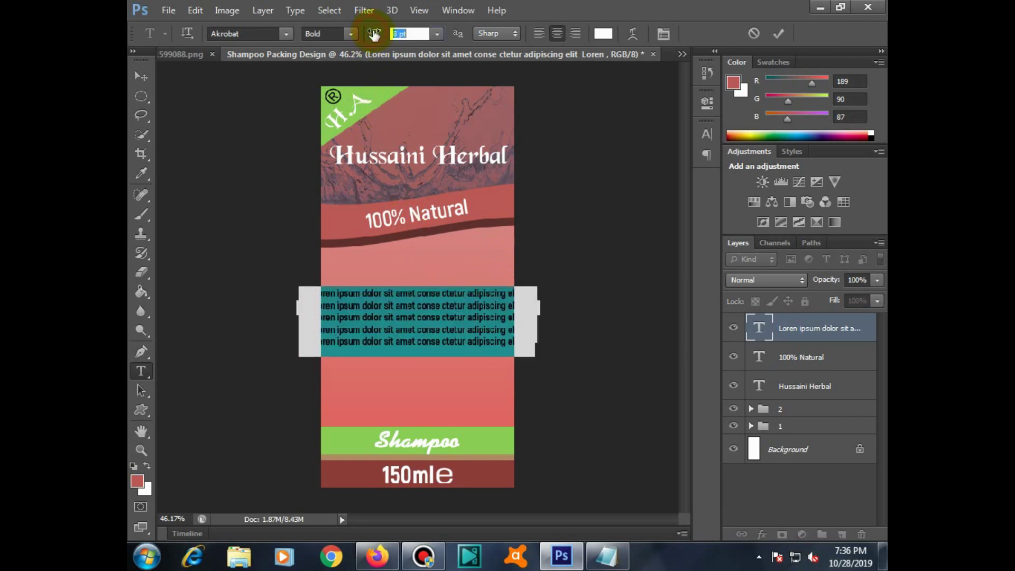
{"action": "left_click", "coordinate": [433, 270]}
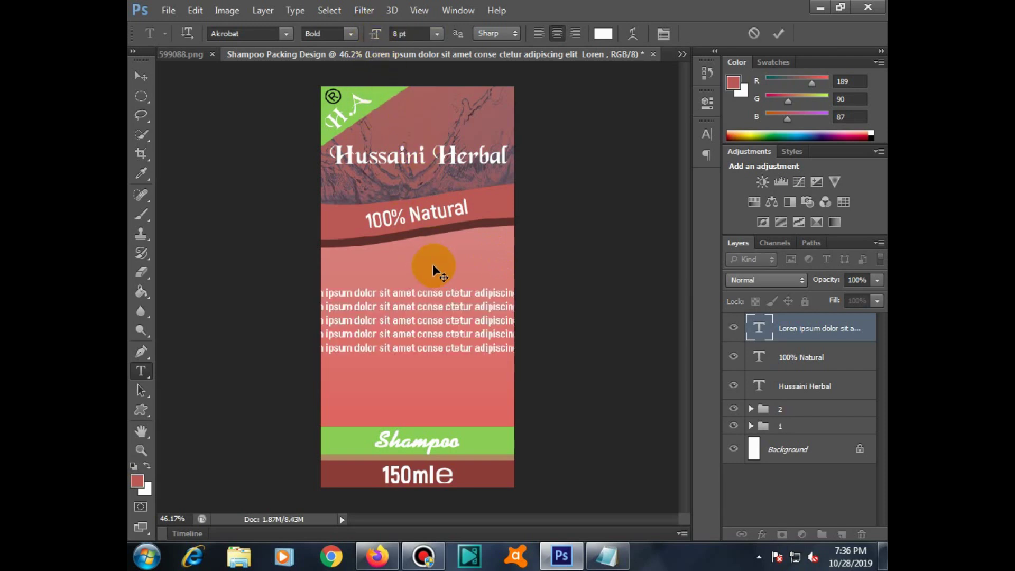
Delete the overflowing trailing words from paragraph lines 1 and 2.
{"action": "left_click", "coordinate": [450, 291]}
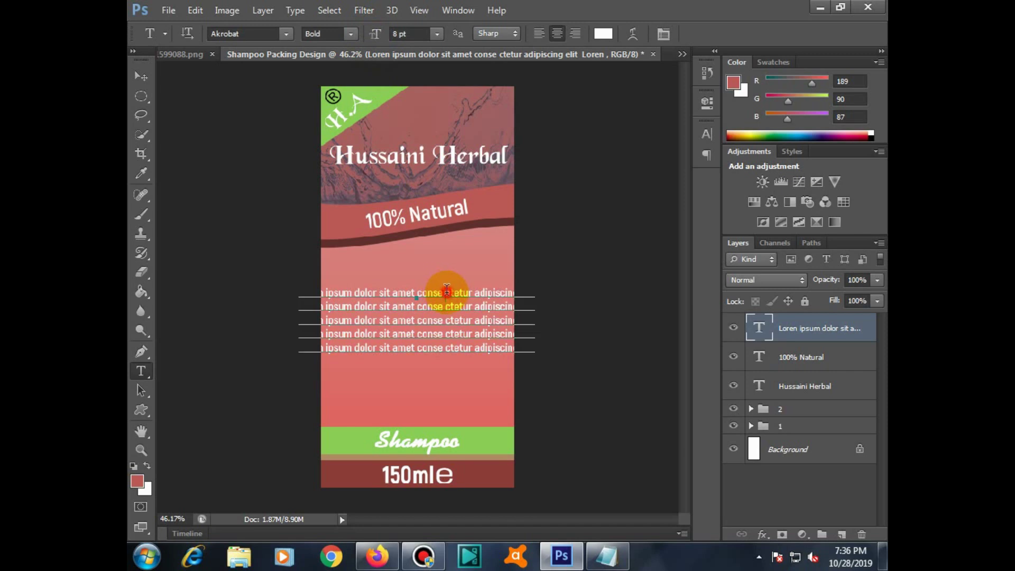
{"action": "left_click_drag", "start_coordinate": [450, 291], "coordinate": [453, 290]}
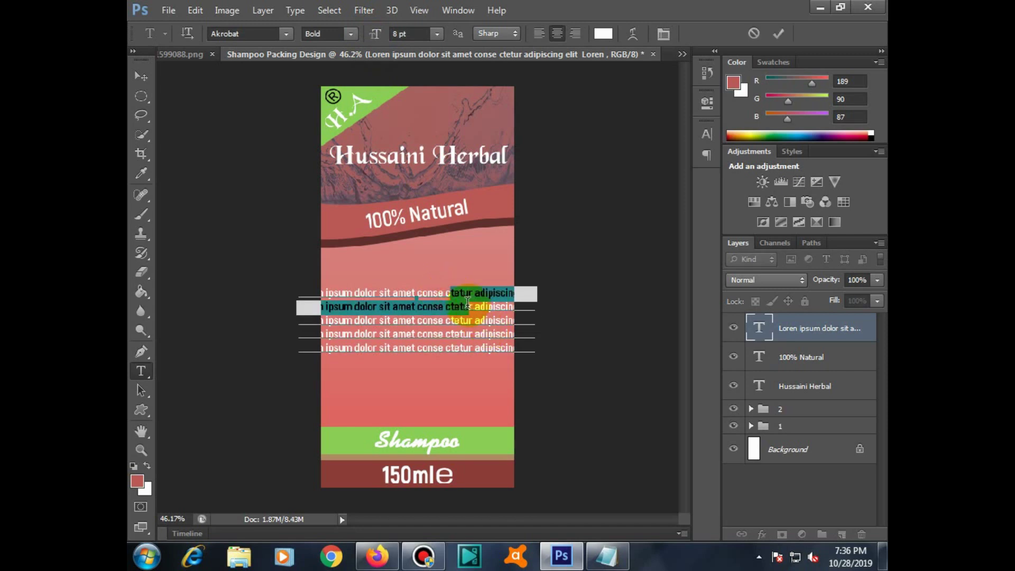
{"action": "left_click", "coordinate": [453, 290]}
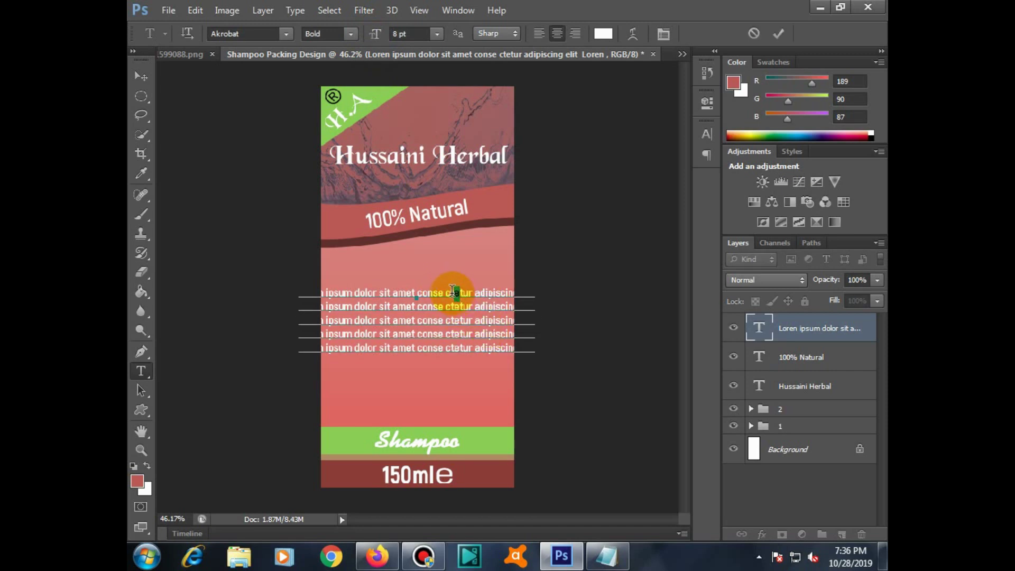
{"action": "left_click_drag", "start_coordinate": [448, 290], "coordinate": [538, 299]}
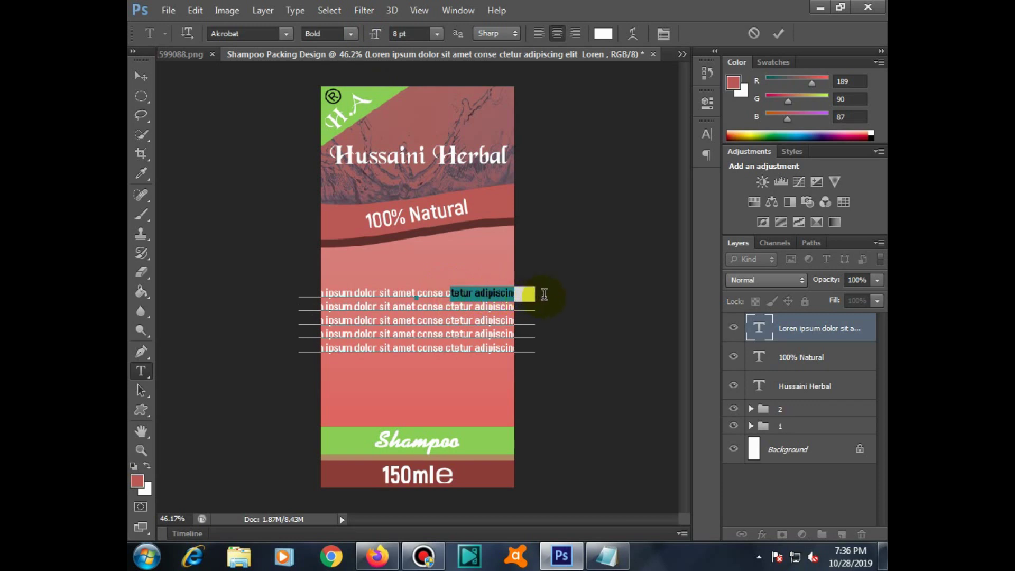
{"action": "key", "text": "BackSpace"}
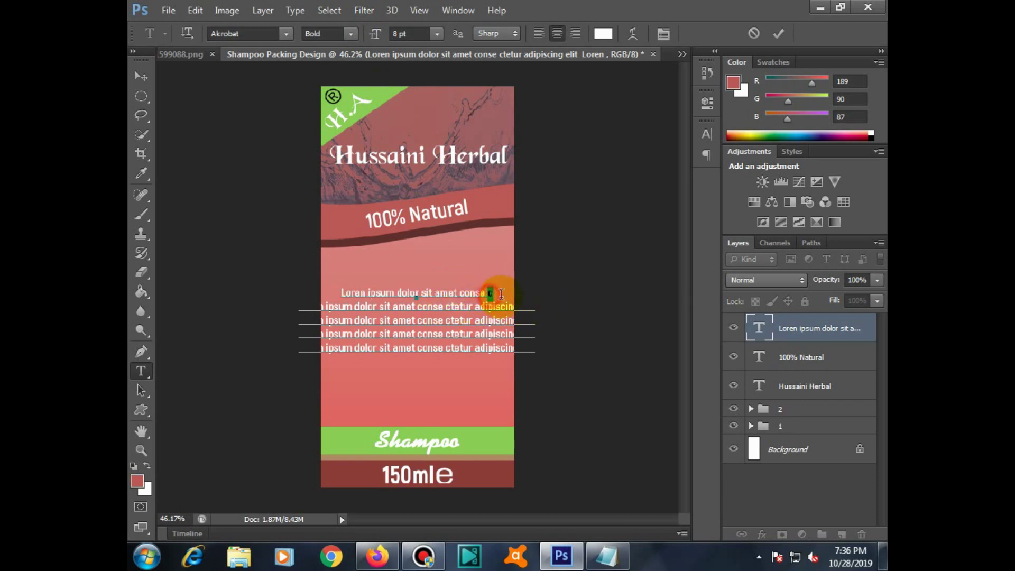
{"action": "key", "text": "BackSpace"}
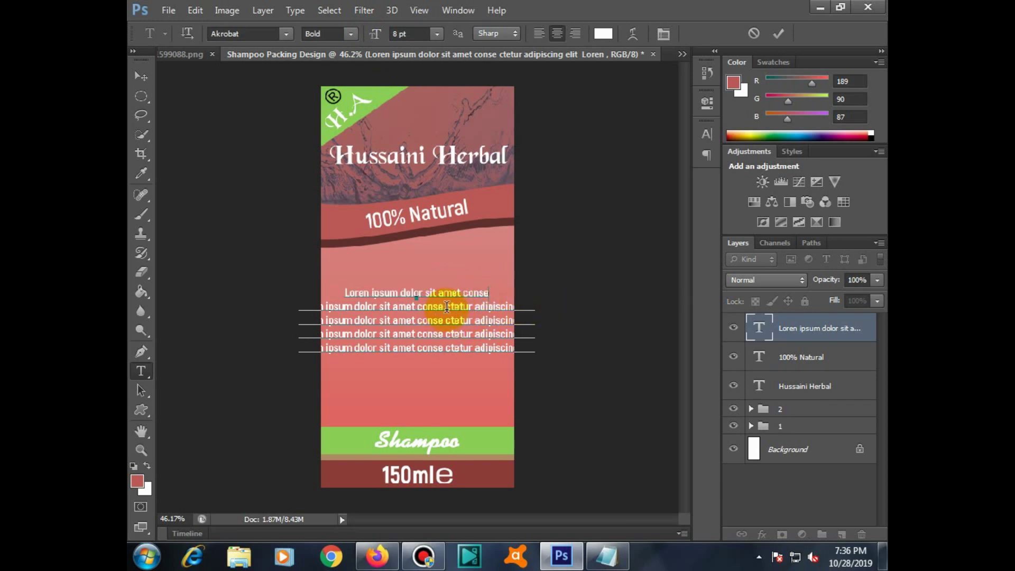
{"action": "mouse_move", "coordinate": [446, 307]}
{"action": "left_mouse_down"}
{"action": "mouse_move", "coordinate": [517, 313]}
{"action": "mouse_move", "coordinate": [584, 303]}
{"action": "mouse_move", "coordinate": [593, 329]}
{"action": "mouse_move", "coordinate": [622, 314]}
{"action": "left_mouse_up"}
{"action": "key", "text": "BackSpace"}
Delete the trailing words from paragraph lines 3, 4 and 5.
{"action": "left_click", "coordinate": [445, 320], "text": "shift"}
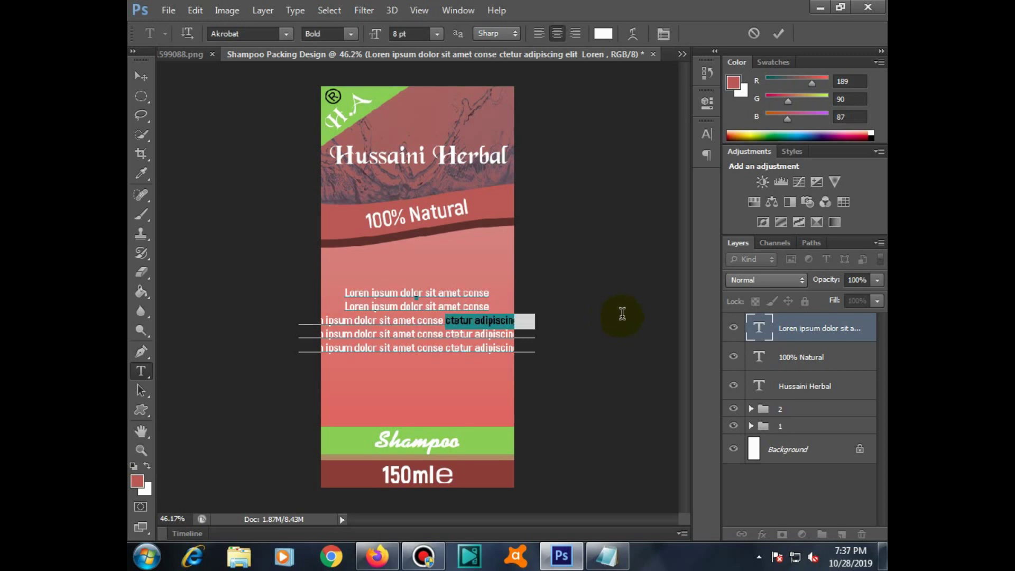
{"action": "key", "text": "BackSpace"}
{"action": "left_click_drag", "start_coordinate": [451, 334], "coordinate": [531, 335]}
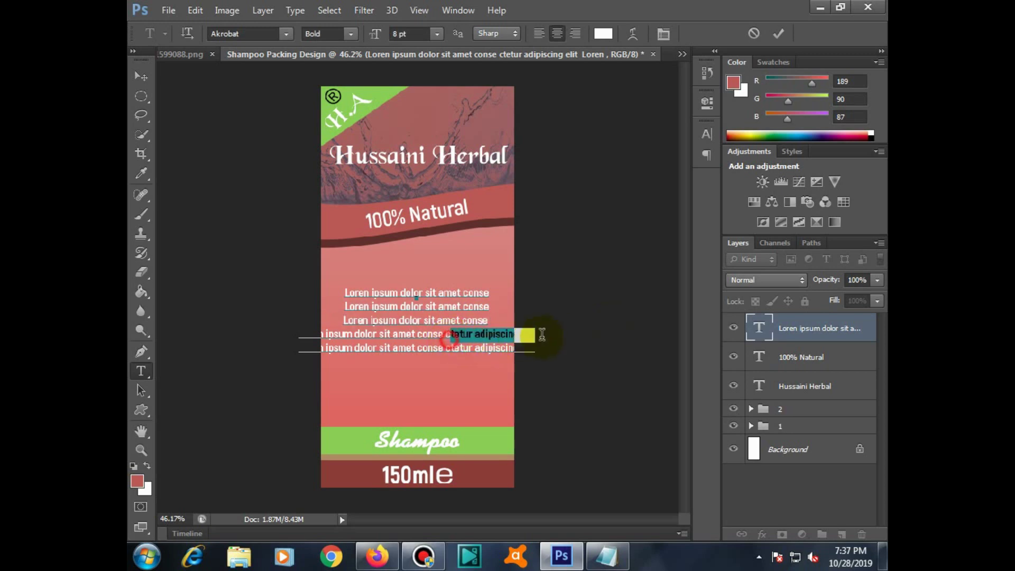
{"action": "key", "text": "BackSpace"}
{"action": "key", "text": "BackSpace"}
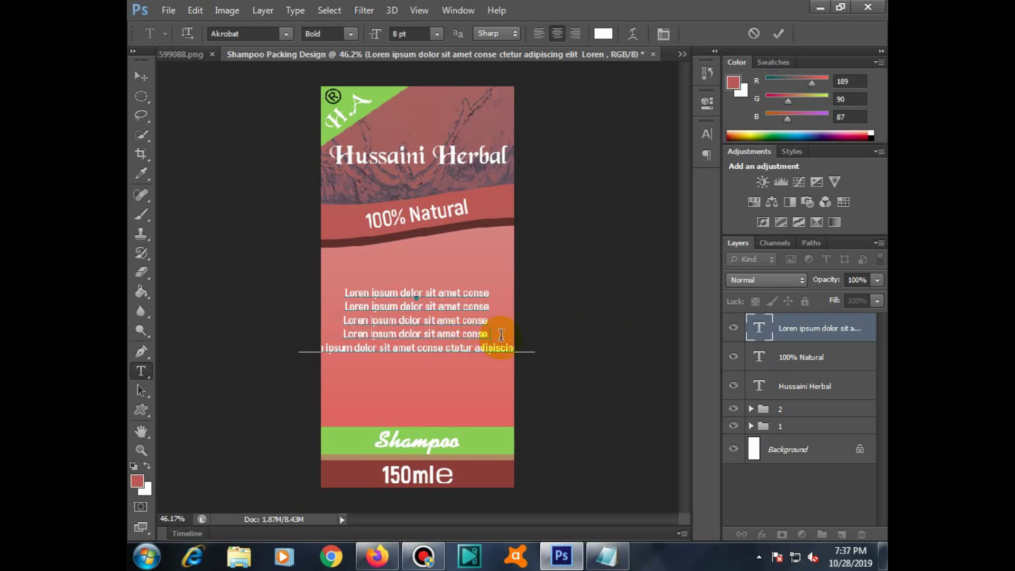
{"action": "left_click", "coordinate": [449, 350]}
{"action": "left_click_drag", "start_coordinate": [450, 350], "coordinate": [587, 349]}
{"action": "key", "text": "BackSpace"}
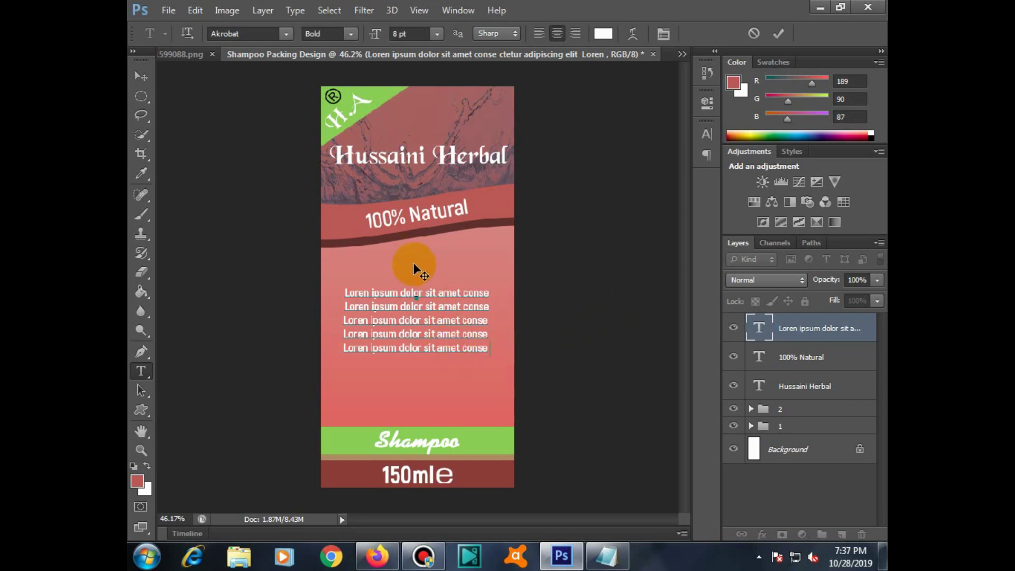
Commit the paragraph and nudge it into place just below the 100% Natural banner.
{"action": "left_click_drag", "start_coordinate": [413, 262], "coordinate": [417, 320]}
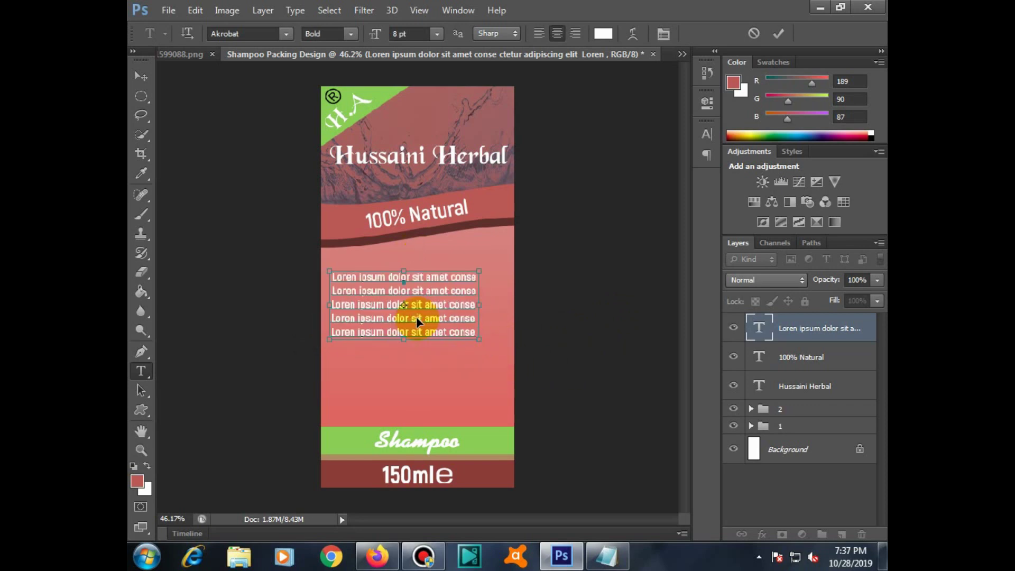
{"action": "key", "text": "ctrl+Return"}
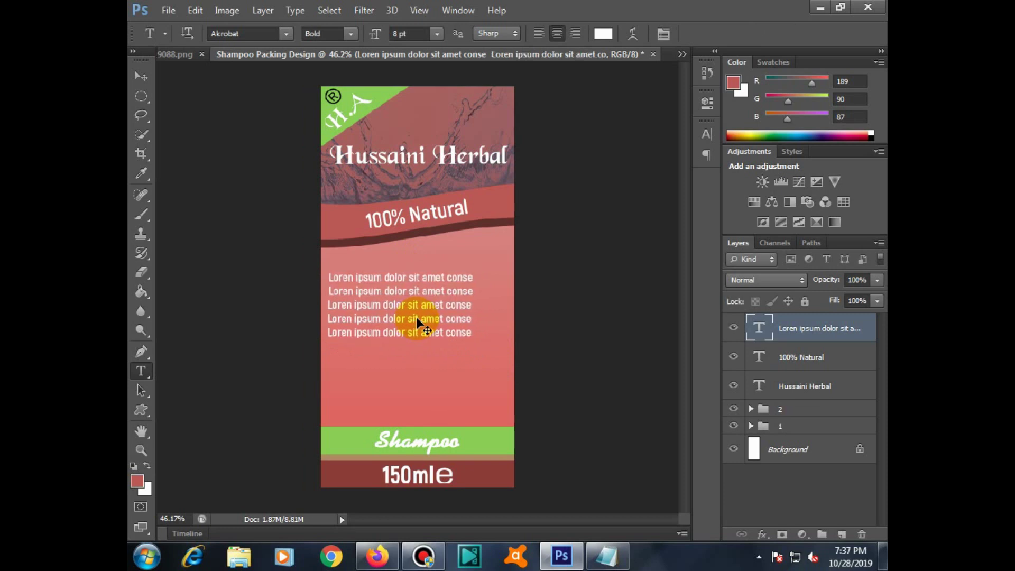
{"action": "key", "text": "ctrl+Left"}
{"action": "key", "text": "ctrl+Left"}
{"action": "key", "text": "ctrl+Left"}
{"action": "key", "text": "ctrl+Up"}
{"action": "key", "text": "ctrl+Up"}
{"action": "key", "text": "ctrl+Up"}
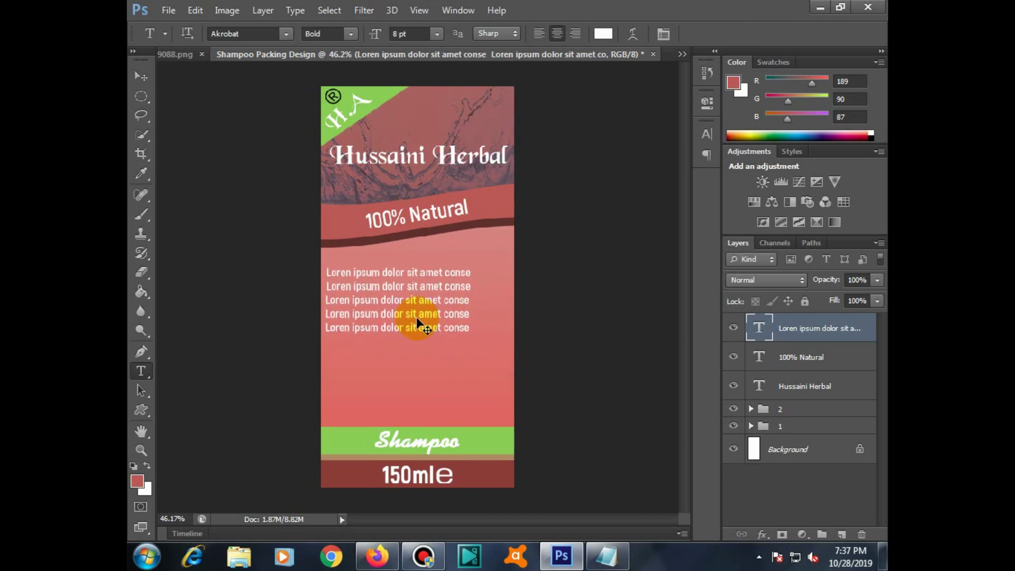
{"action": "key", "text": "ctrl+Up"}
{"action": "key", "text": "ctrl+Up"}
{"action": "key", "text": "ctrl+Up"}
{"action": "key", "text": "ctrl+Up"}
{"action": "key", "text": "ctrl+Up"}
{"action": "key", "text": "ctrl+Up"}
{"action": "key", "text": "ctrl+Up"}
{"action": "key", "text": "ctrl+Up"}
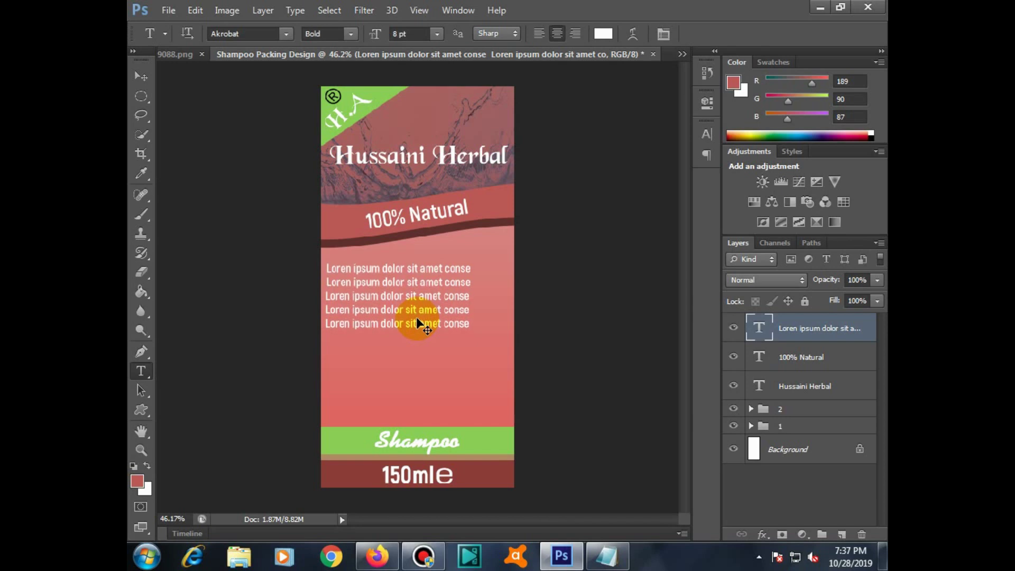
{"action": "key", "text": "ctrl+Up"}
{"action": "key", "text": "ctrl+Left"}
{"action": "key", "text": "ctrl+Up"}
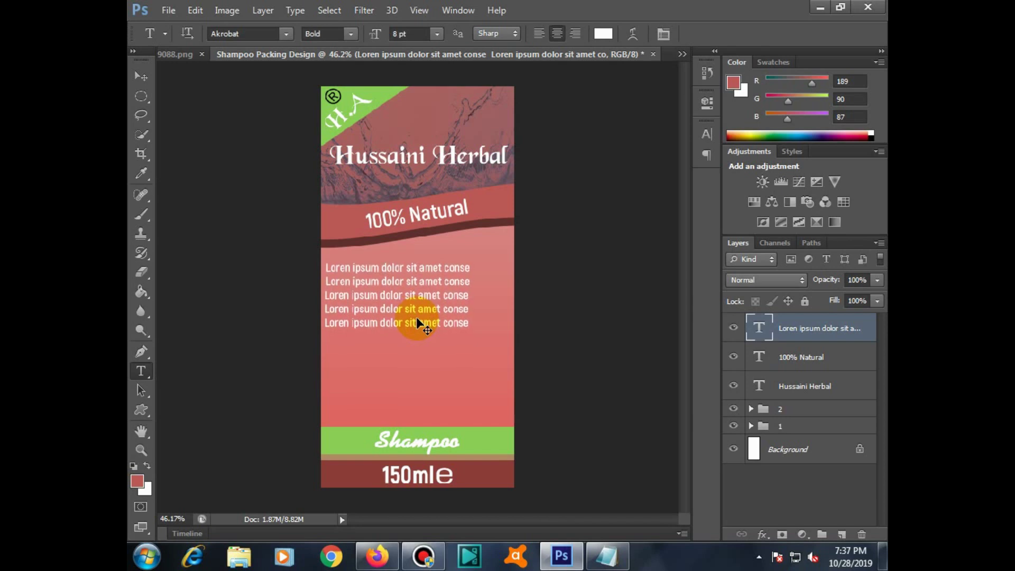
{"action": "key", "text": "ctrl+Right"}
{"action": "key", "text": "ctrl+Right"}
{"action": "key", "text": "ctrl+Right"}
{"action": "key", "text": "ctrl+Right"}
{"action": "key", "text": "ctrl+Down"}
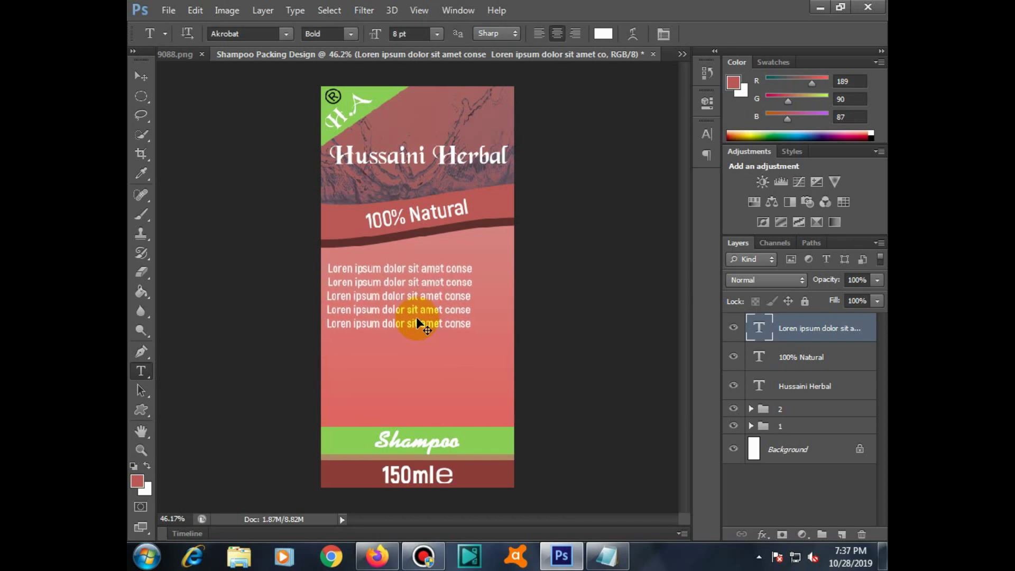
{"action": "key", "text": "ctrl+Down"}
{"action": "key", "text": "ctrl+Down"}
{"action": "key", "text": "ctrl+Down"}
{"action": "key", "text": "ctrl+Down"}
{"action": "key", "text": "ctrl+Down"}
{"action": "key", "text": "ctrl+Down"}
{"action": "key", "text": "ctrl+Down"}
{"action": "key", "text": "ctrl+Down"}
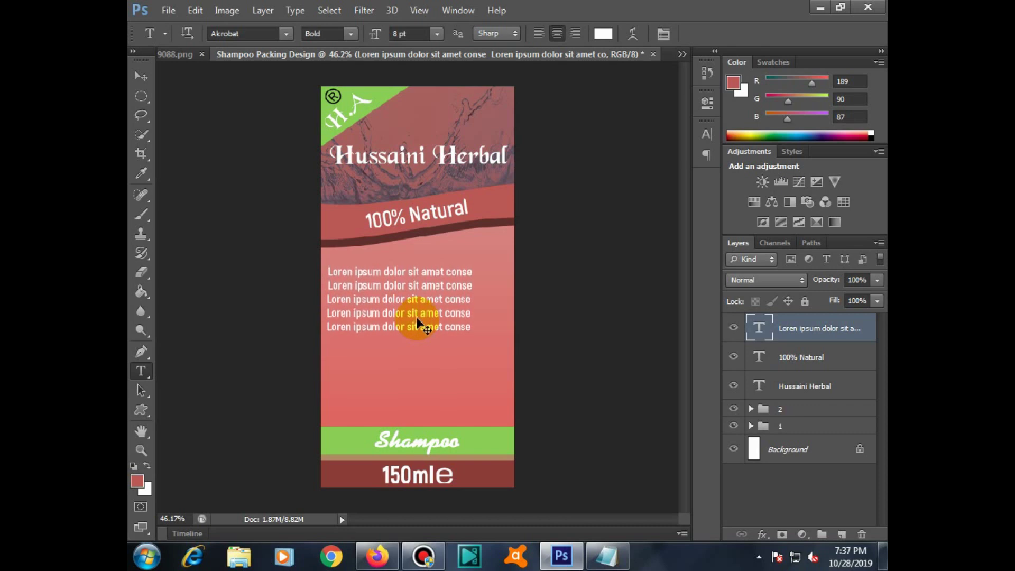
{"action": "key", "text": "ctrl+Up"}
{"action": "key", "text": "ctrl+Up"}
{"action": "key", "text": "ctrl+Up"}
{"action": "key", "text": "ctrl+Up"}
{"action": "key", "text": "ctrl+Up"}
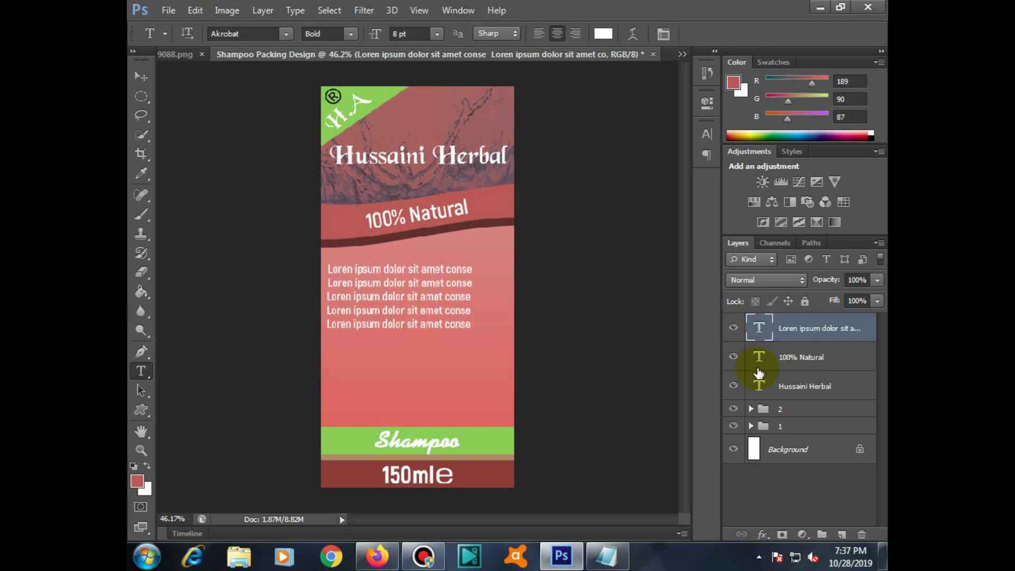
Group the three text layers together with Ctrl+G and name the group '3'.
{"action": "left_click", "coordinate": [785, 386], "text": "shift"}
{"action": "left_click", "coordinate": [823, 532]}
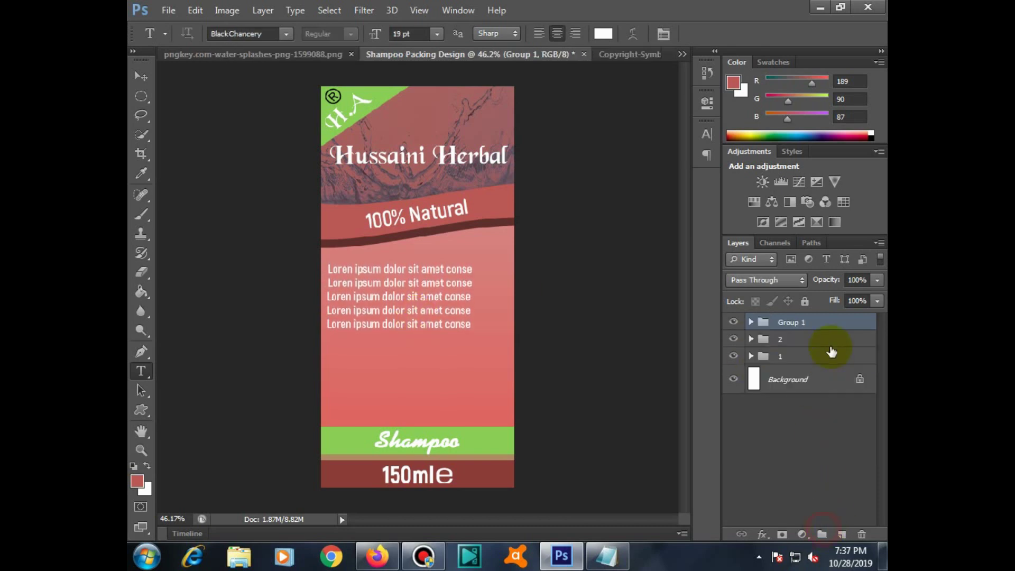
{"action": "double_click", "coordinate": [790, 321]}
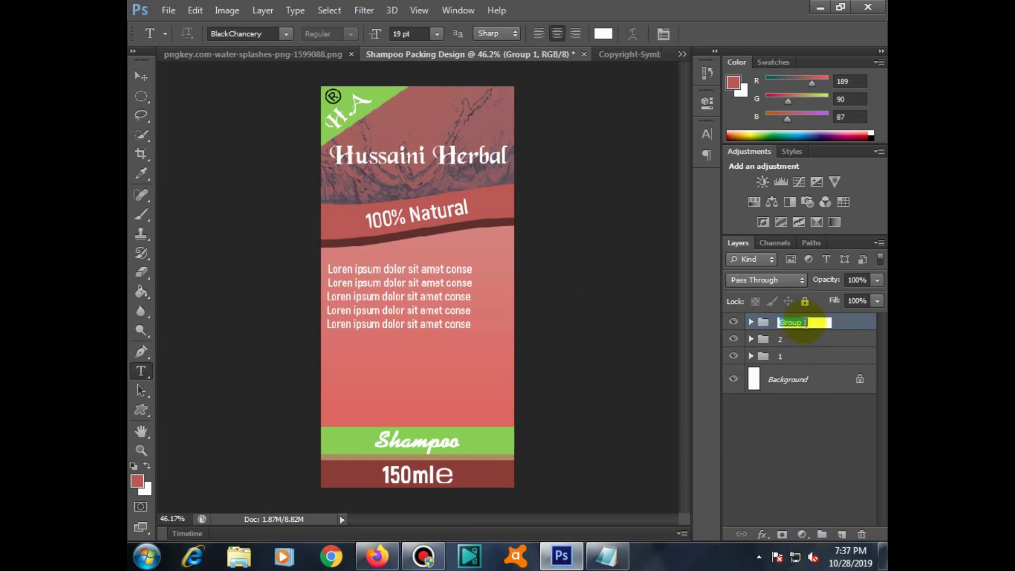
{"action": "type", "text": "3"}
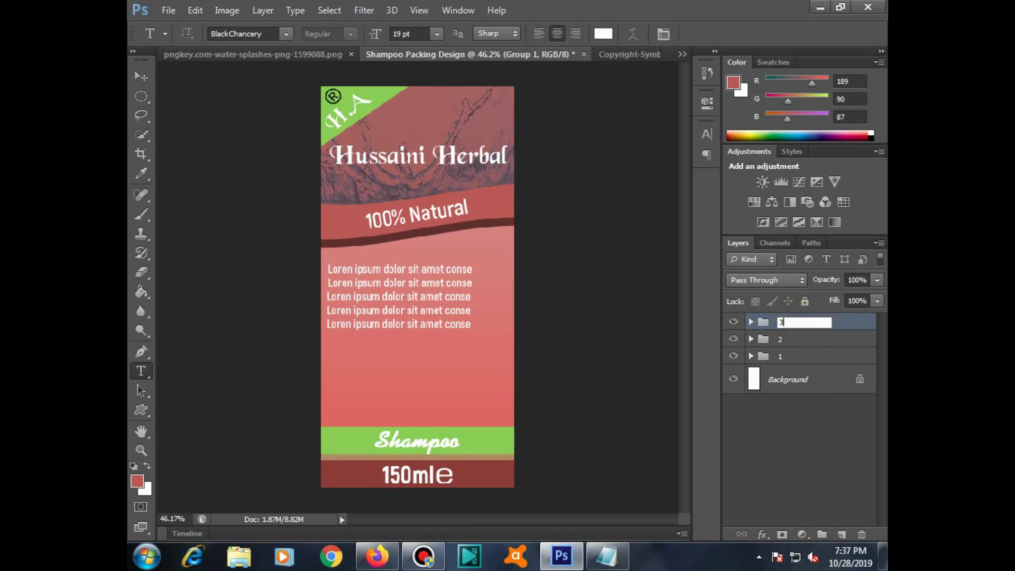
{"action": "key", "text": "Return"}
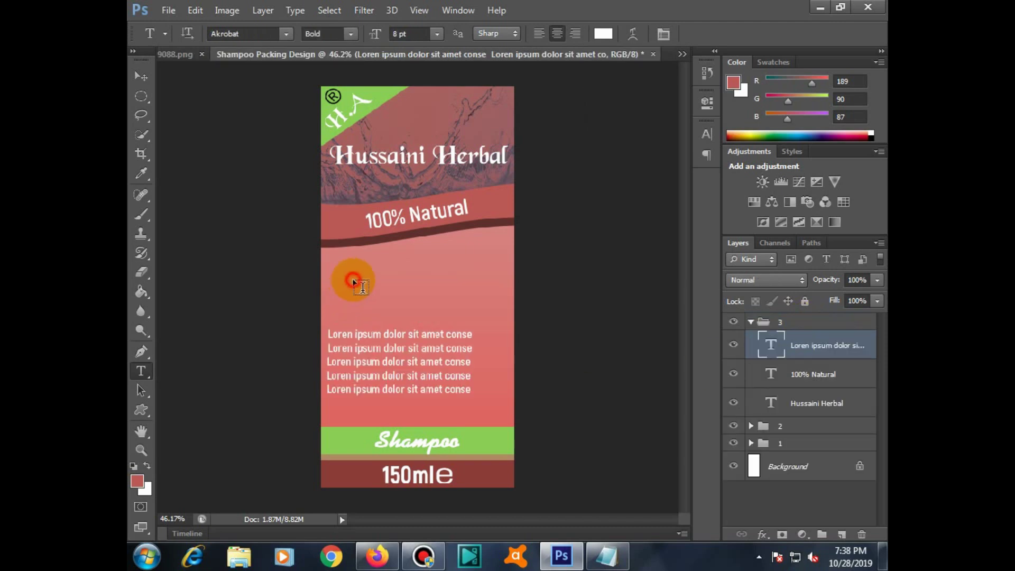
Add a 'Herbal Shampoo' text layer above the paragraph and set it to 17 pt.
{"action": "left_click", "coordinate": [353, 281]}
{"action": "type", "text": "Herbal sha"}
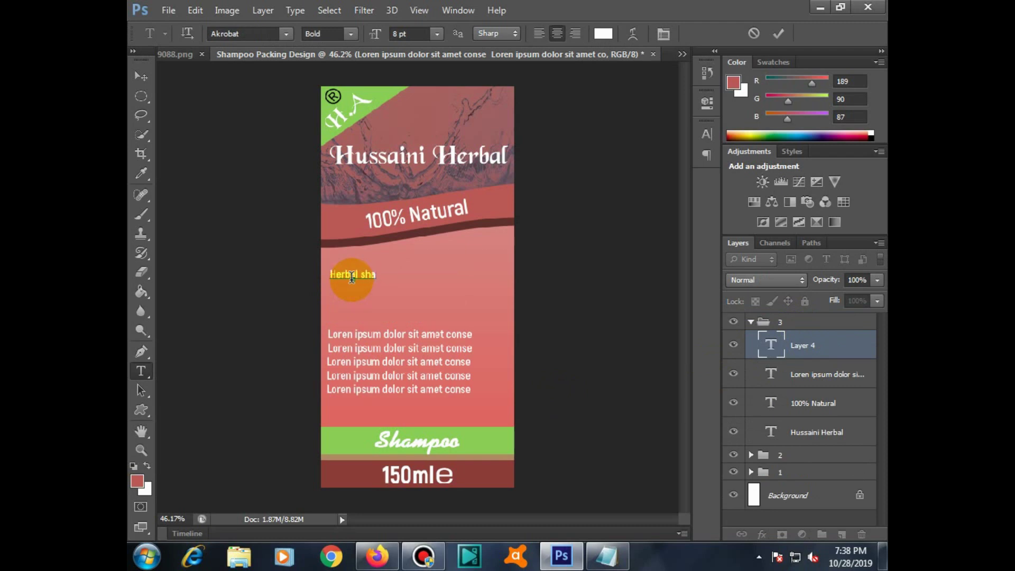
{"action": "key", "text": "BackSpace"}
{"action": "key", "text": "BackSpace"}
{"action": "key", "text": "BackSpace"}
{"action": "type", "text": "Sha"}
{"action": "type", "text": "mpoo"}
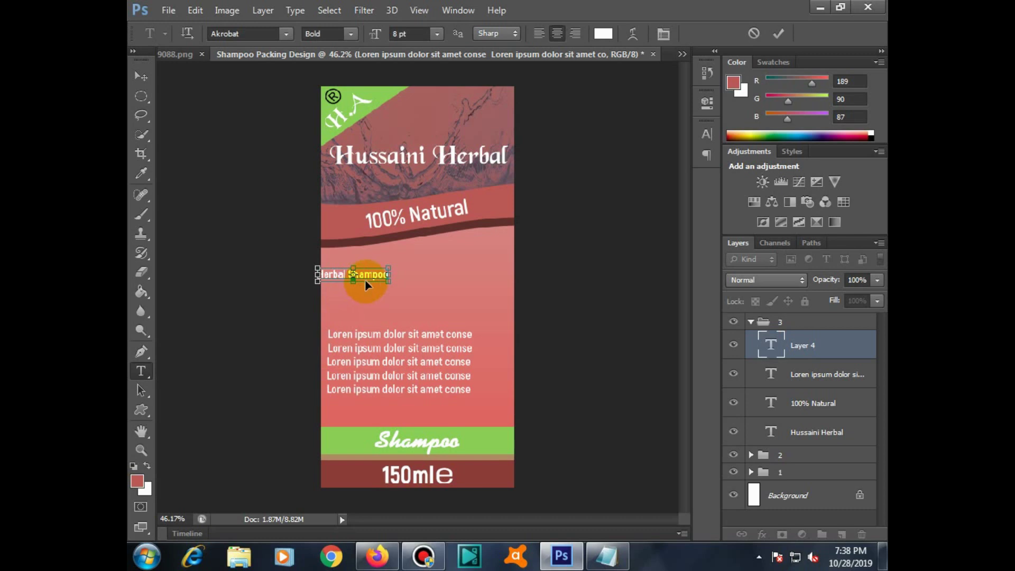
{"action": "left_click_drag", "start_coordinate": [364, 279], "coordinate": [392, 274]}
{"action": "key", "text": "ctrl+a"}
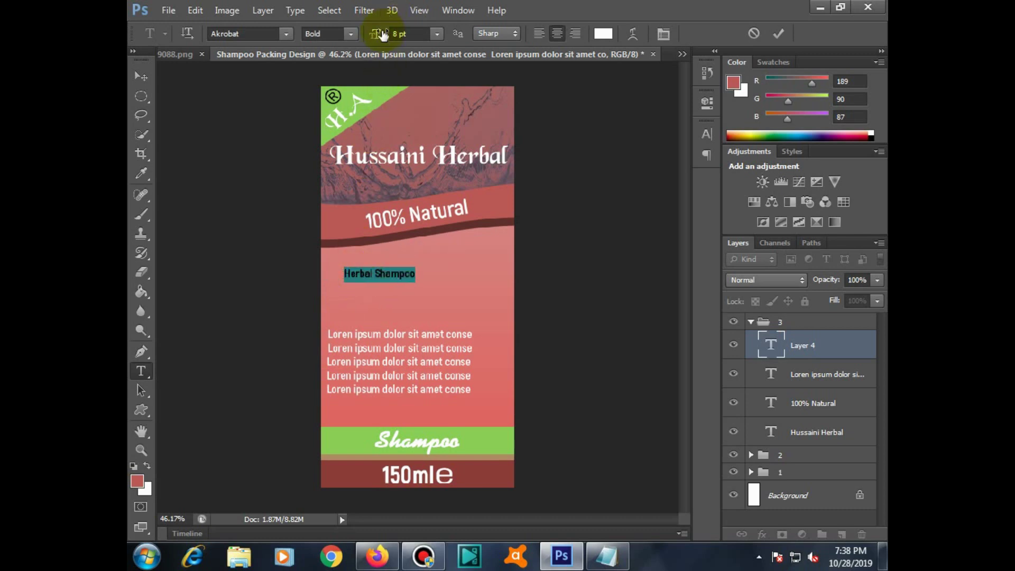
{"action": "left_click_drag", "start_coordinate": [384, 35], "coordinate": [382, 37]}
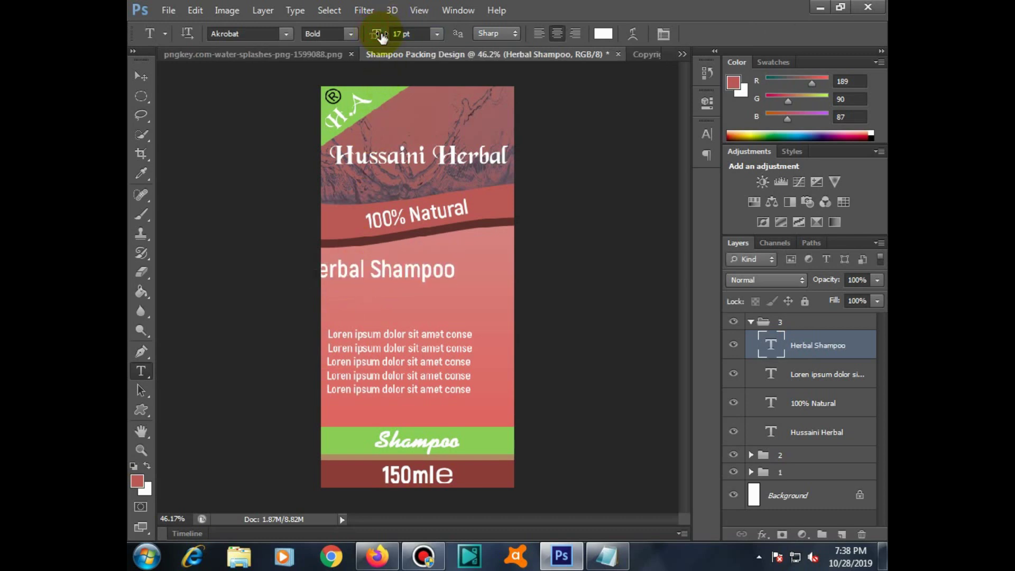
Settle the heading just below the banner and draw a long thin ellipse under it.
{"action": "left_click_drag", "start_coordinate": [411, 276], "coordinate": [427, 278]}
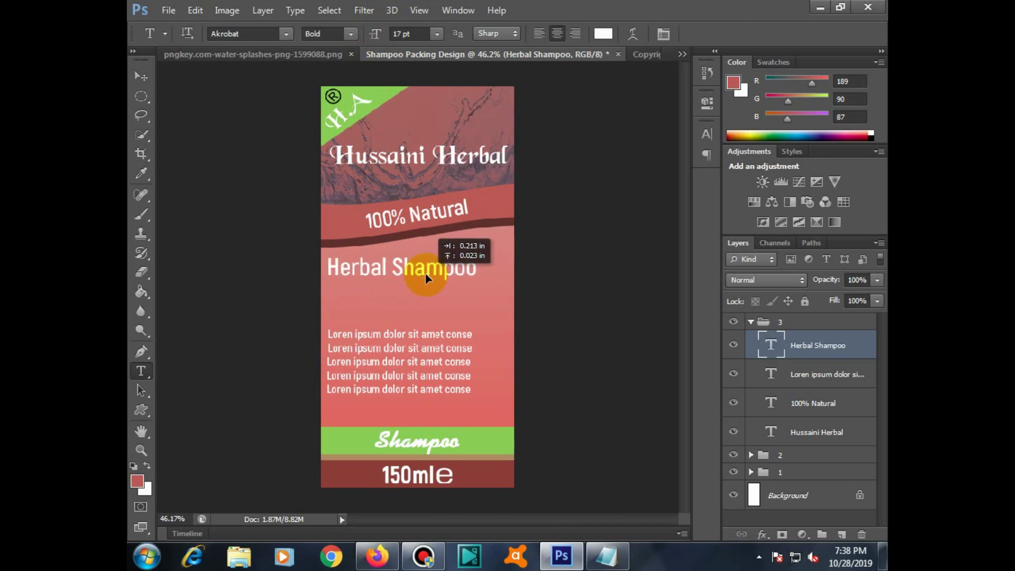
{"action": "left_click_drag", "start_coordinate": [427, 279], "coordinate": [426, 279]}
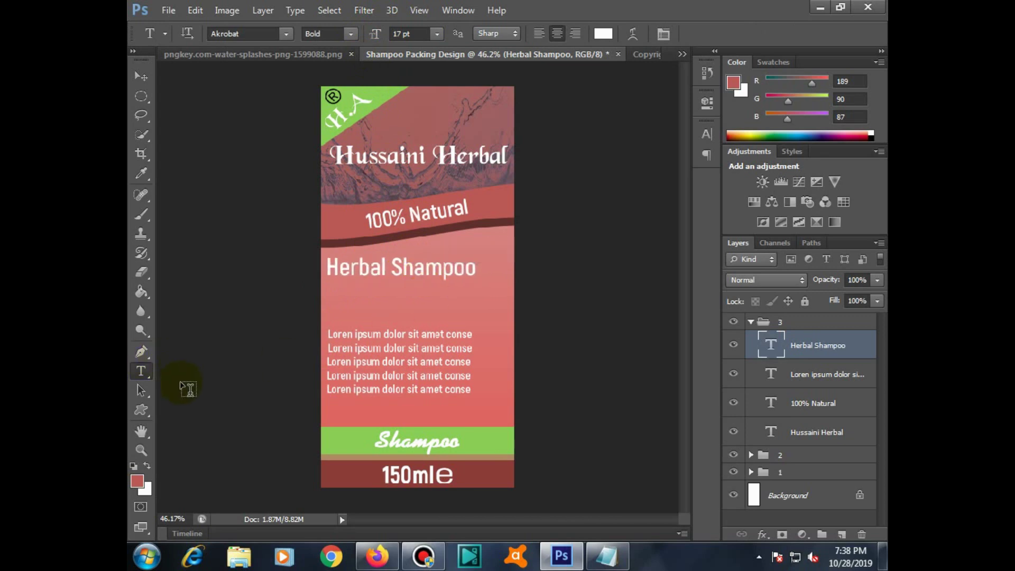
{"action": "mouse_move", "coordinate": [141, 410]}
{"action": "left_mouse_down"}
{"action": "mouse_move", "coordinate": [200, 417]}
{"action": "mouse_move", "coordinate": [205, 435]}
{"action": "left_mouse_up"}
{"action": "mouse_move", "coordinate": [331, 282]}
{"action": "left_mouse_down"}
{"action": "mouse_move", "coordinate": [489, 284]}
{"action": "mouse_move", "coordinate": [445, 285]}
{"action": "left_mouse_up"}
Place the ellipse under the heading and zoom in on the heading and ellipse.
{"action": "key", "text": "v"}
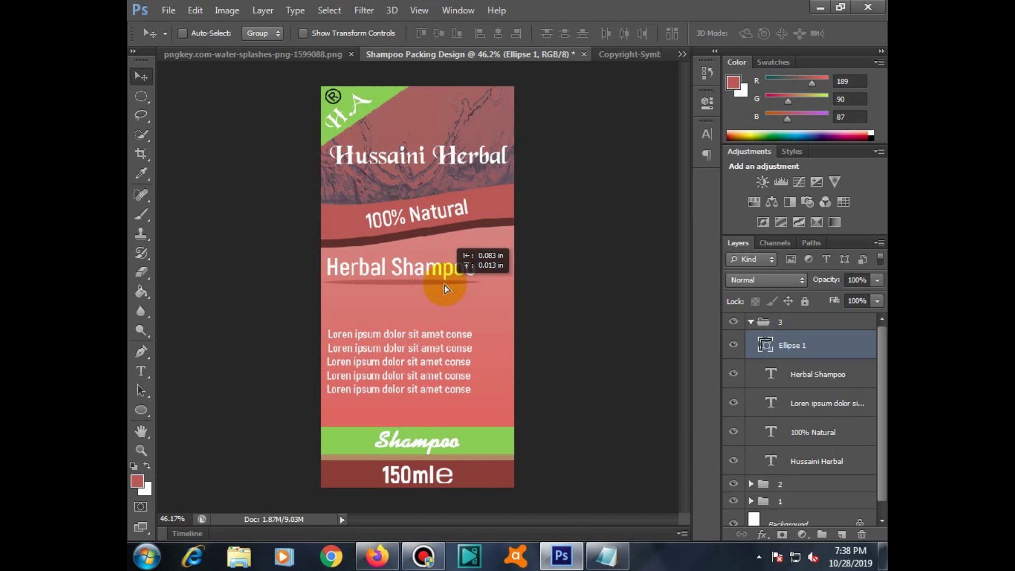
{"action": "left_click", "coordinate": [429, 304], "text": "ctrl"}
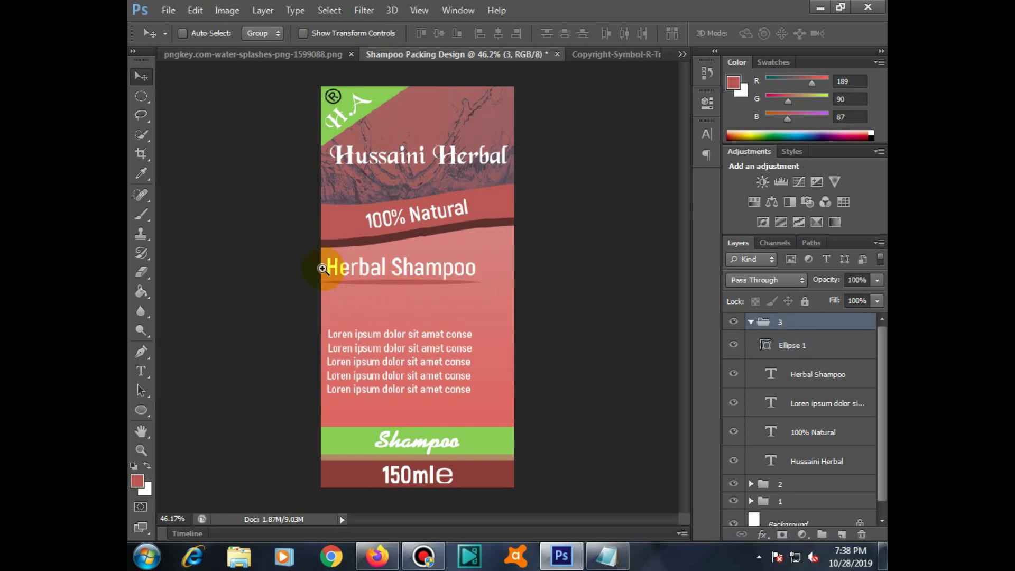
{"action": "left_click_drag", "start_coordinate": [322, 269], "coordinate": [517, 306]}
{"action": "left_click_drag", "start_coordinate": [387, 315], "coordinate": [471, 335]}
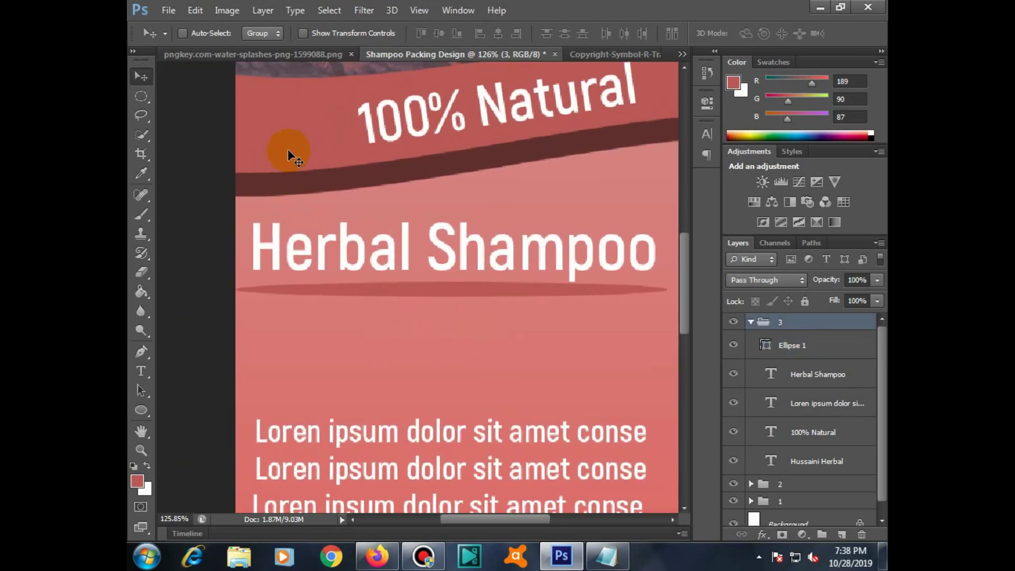
{"action": "left_click", "coordinate": [196, 10]}
{"action": "left_click", "coordinate": [253, 270]}
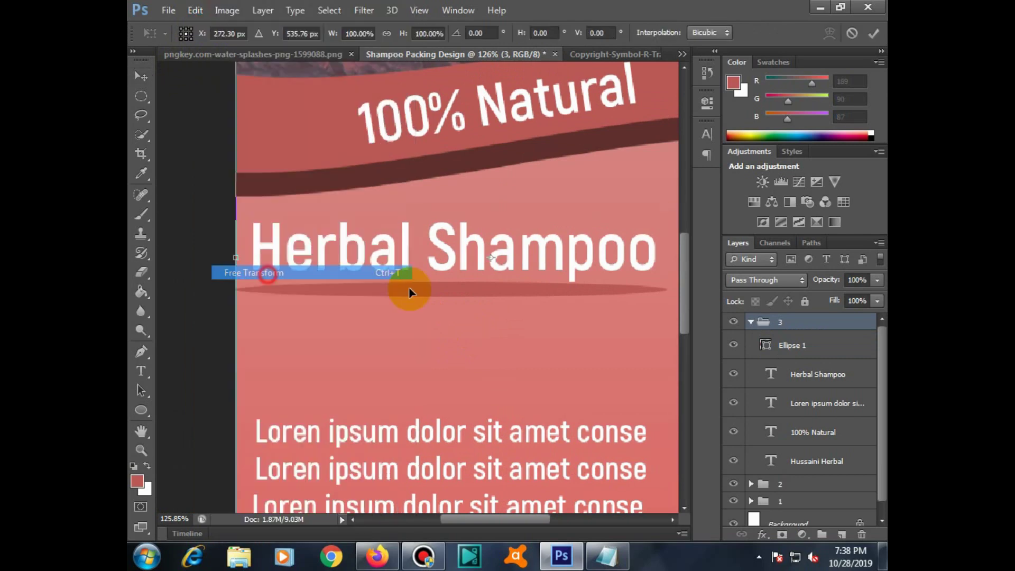
{"action": "key", "text": "Return"}
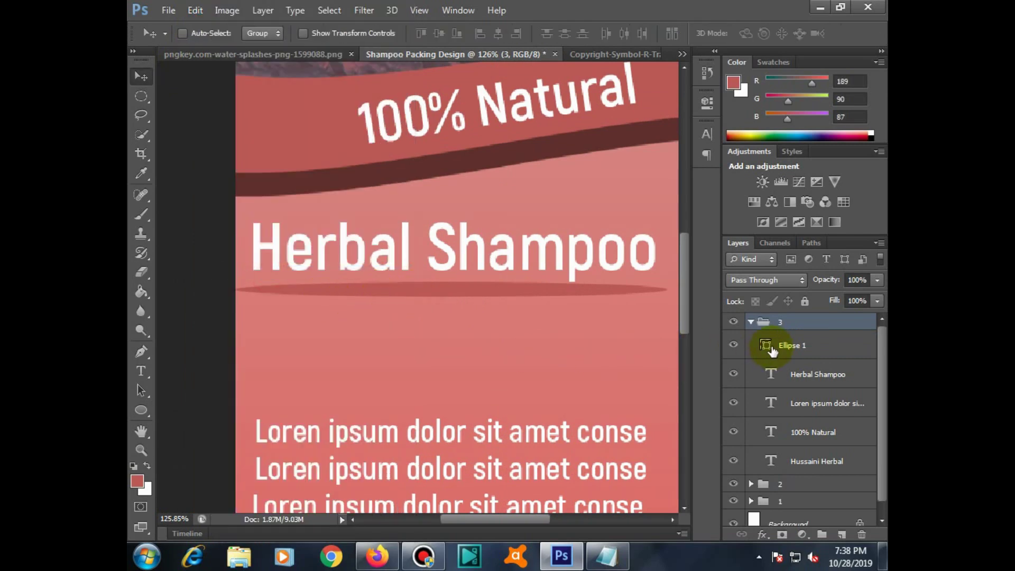
Flatten Ellipse 1 to 50% height with Free Transform Path, then fit the package on screen.
{"action": "left_click", "coordinate": [788, 347]}
{"action": "left_click", "coordinate": [195, 10]}
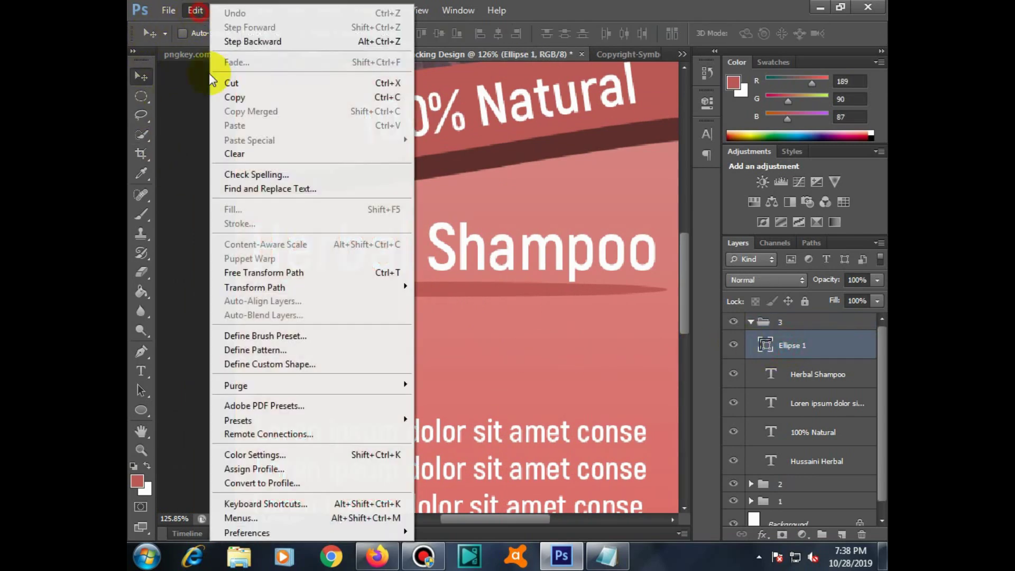
{"action": "left_click", "coordinate": [267, 272]}
{"action": "left_click_drag", "start_coordinate": [450, 297], "coordinate": [458, 293]}
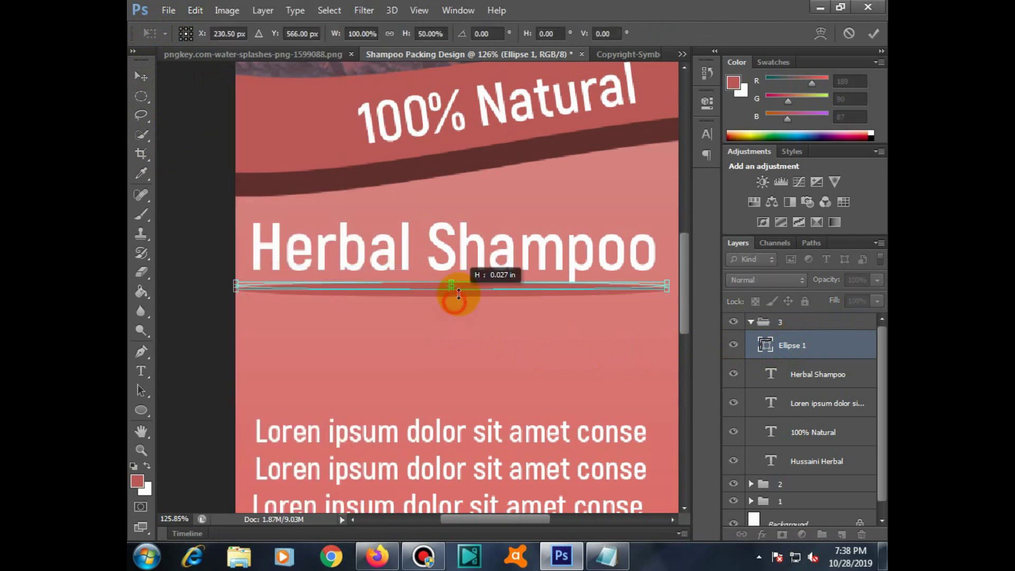
{"action": "key", "text": "Return"}
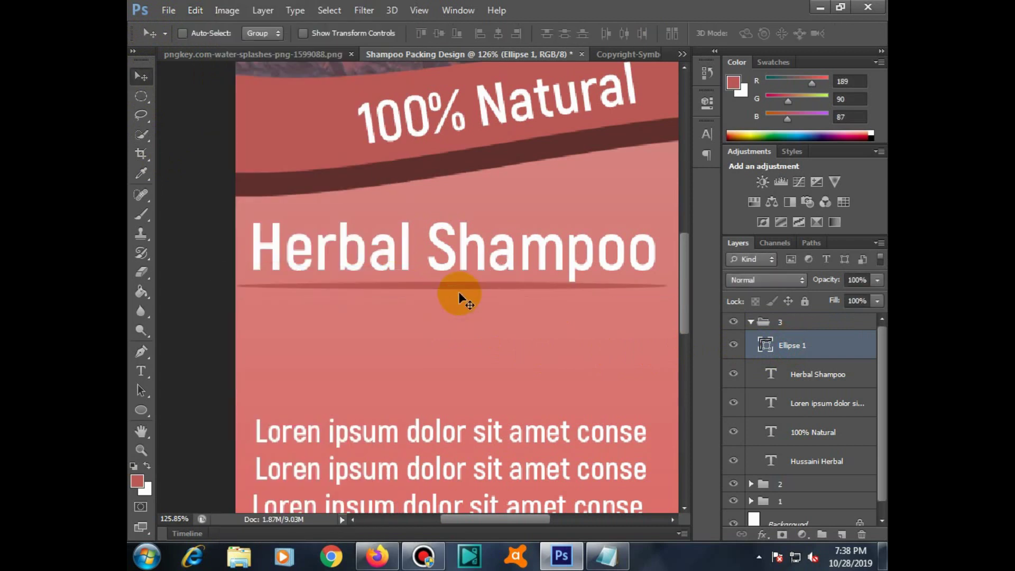
{"action": "key", "text": "ctrl+0"}
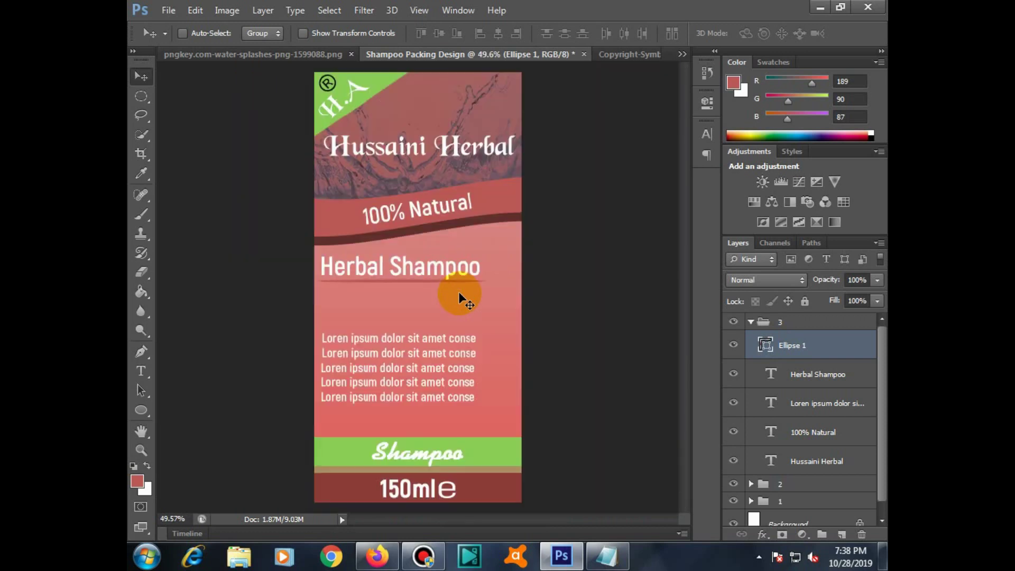
Centre the Herbal Shampoo heading, its underline and the Lorem ipsum paragraph, then collapse group 3.
{"action": "left_click", "coordinate": [817, 374], "text": "ctrl"}
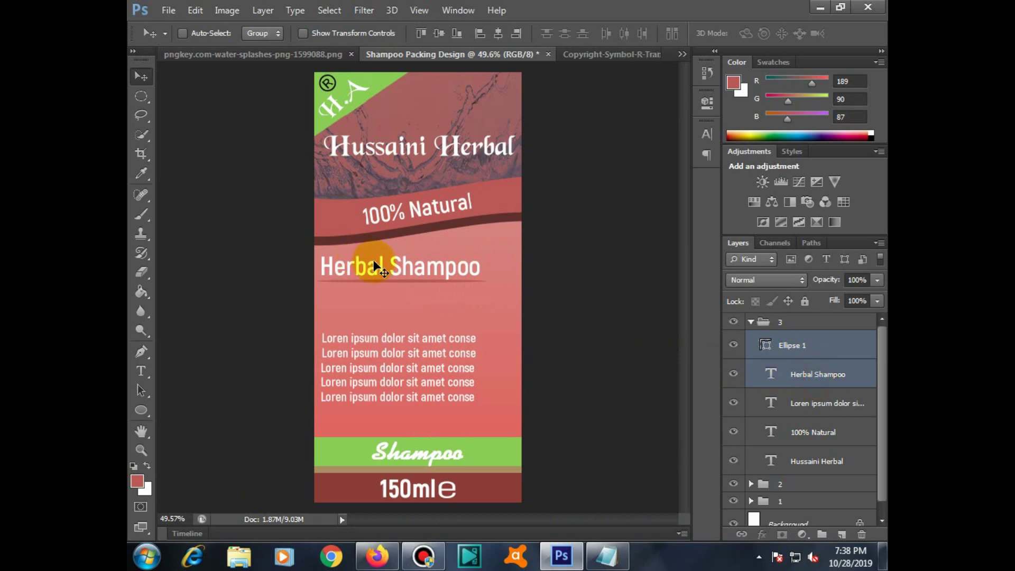
{"action": "left_click_drag", "start_coordinate": [373, 262], "coordinate": [380, 263]}
{"action": "key", "text": "ctrl+z"}
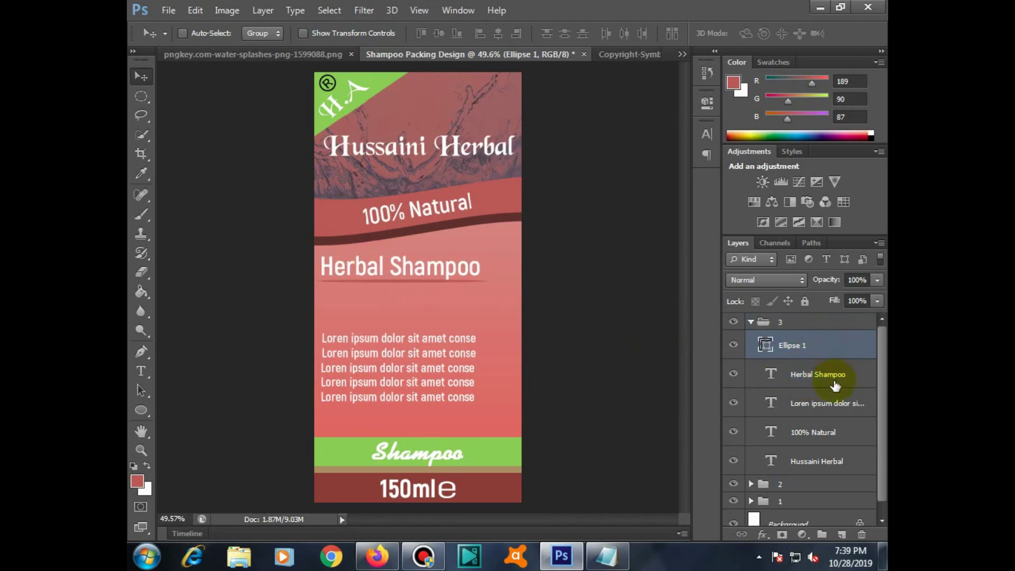
{"action": "left_click_drag", "start_coordinate": [399, 274], "coordinate": [423, 276]}
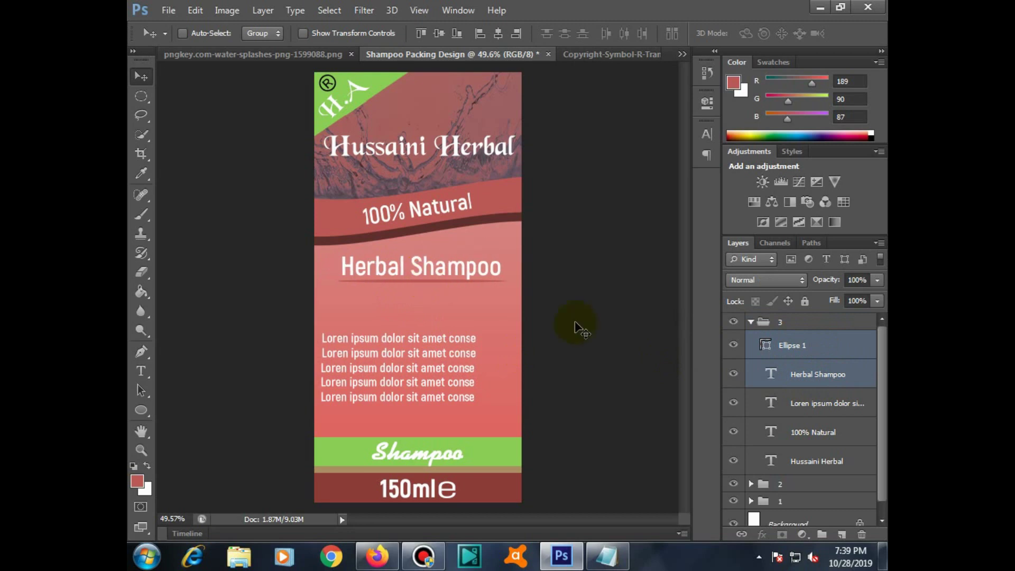
{"action": "left_click", "coordinate": [827, 414]}
{"action": "left_click_drag", "start_coordinate": [419, 394], "coordinate": [438, 398]}
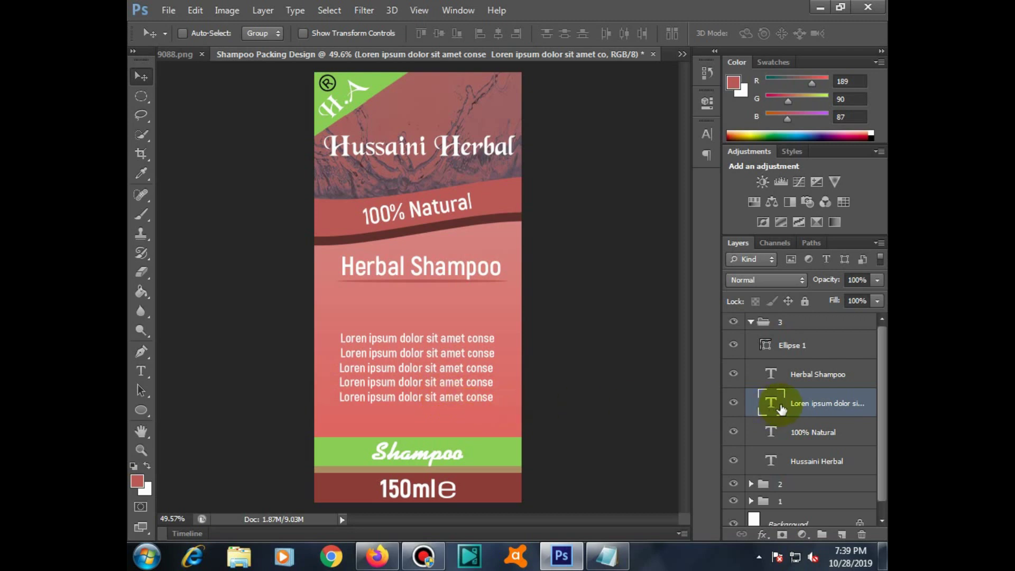
{"action": "left_click", "coordinate": [751, 321]}
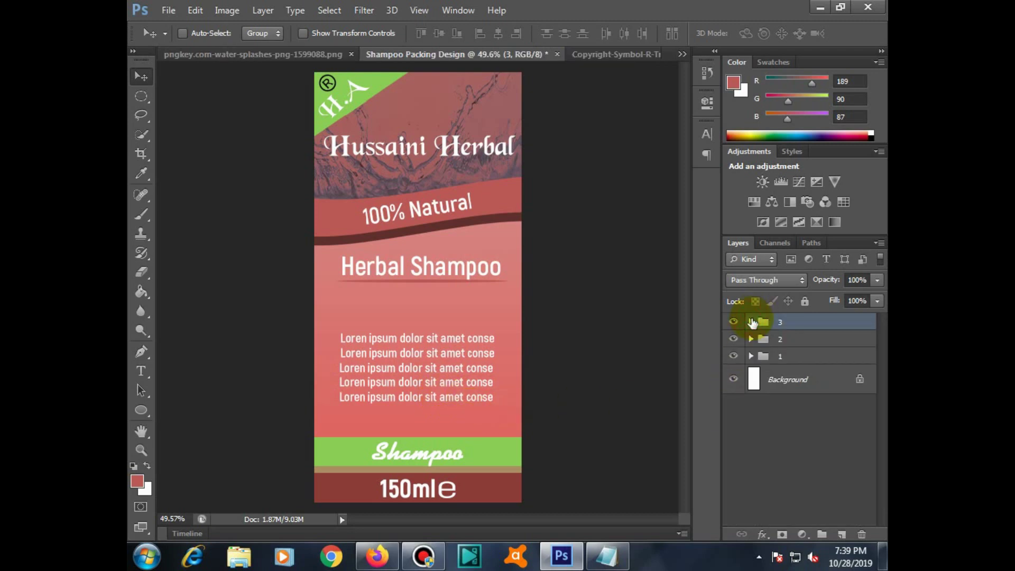